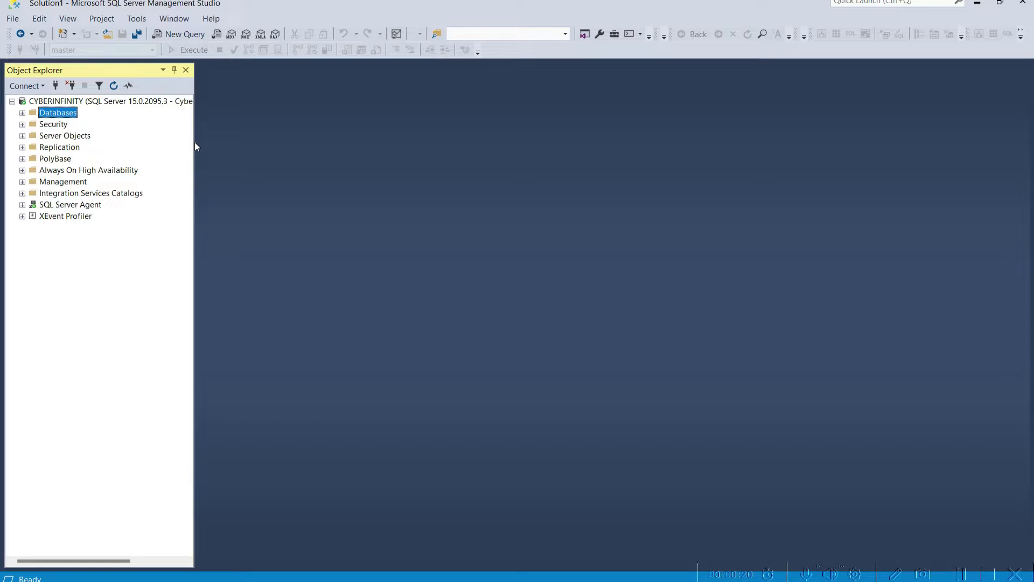
- Widen the Object Explorer to read the server node's full name and version, and narrow it again
left_click_drag(195, 143, 262, 143)
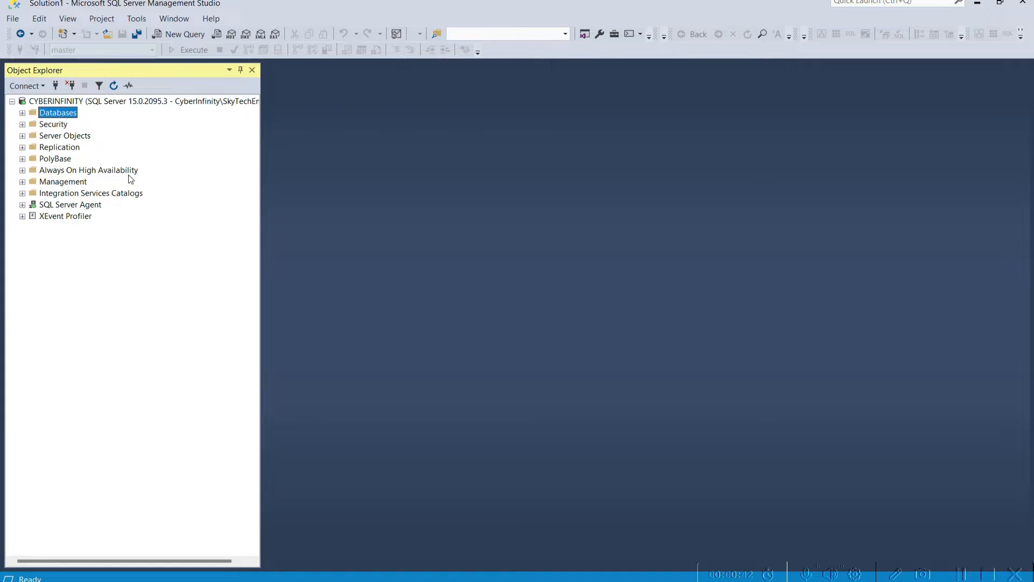
left_click_drag(261, 113, 184, 121)
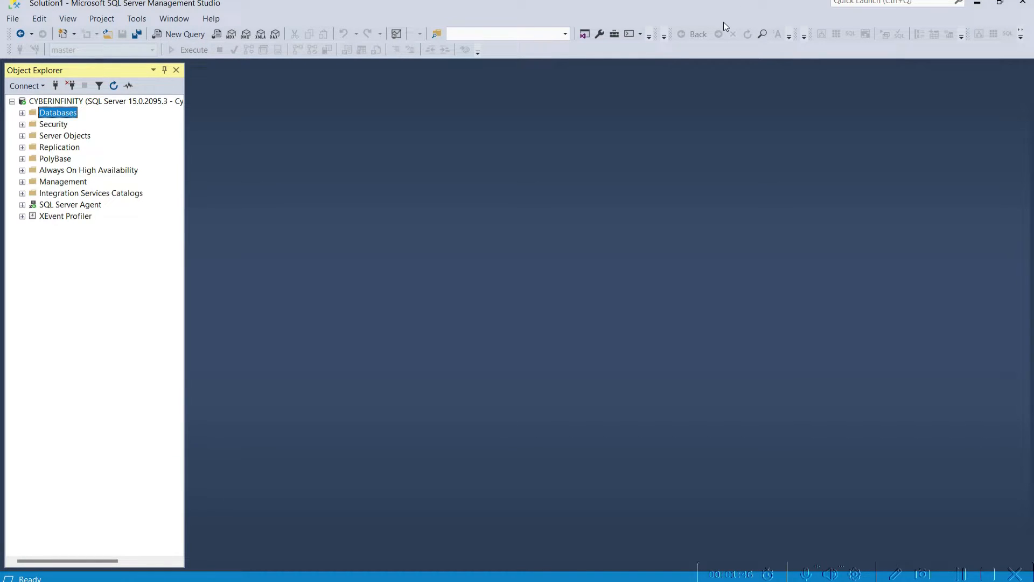
left_click(91, 104)
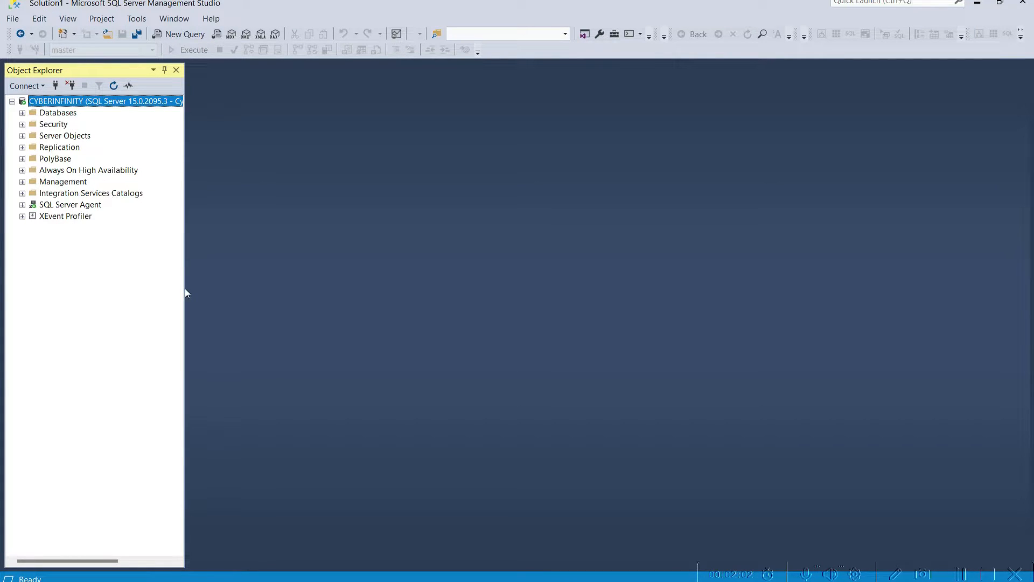
left_click_drag(185, 288, 231, 287)
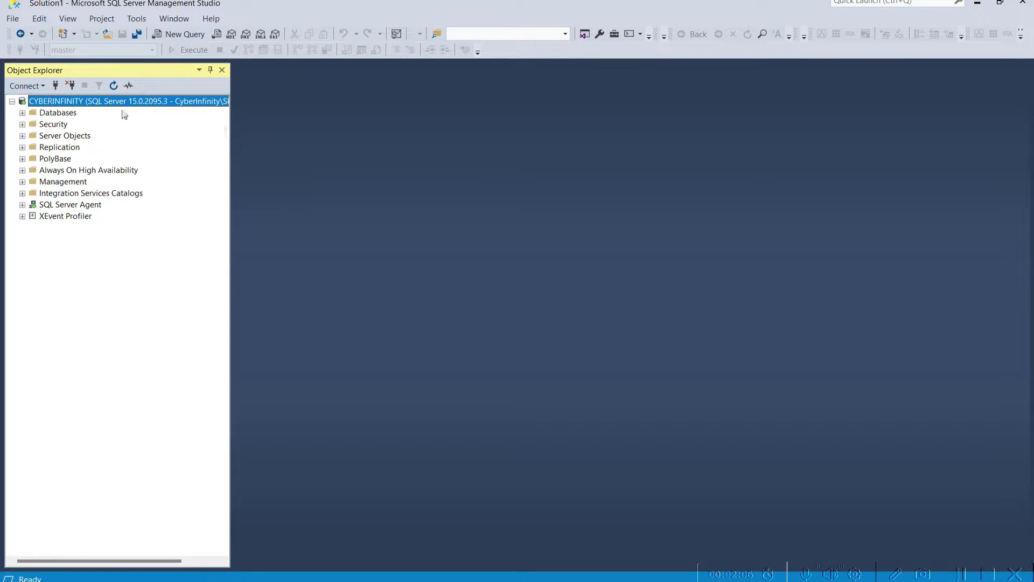
left_click_drag(230, 128, 185, 128)
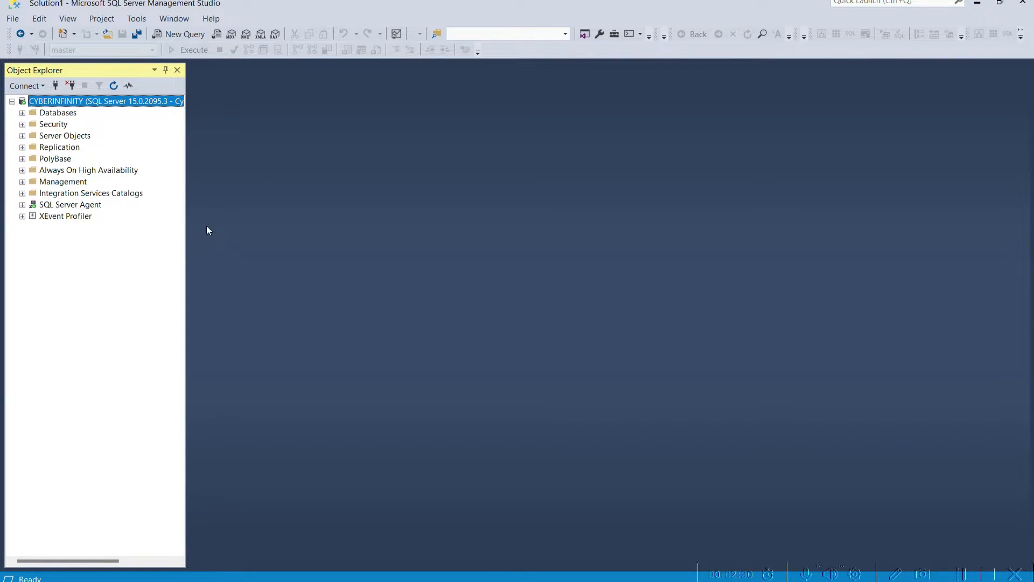
- Go through the server's top-level nodes one by one, from Databases and Security down to SQL Server Agent and XEvent Profiler
left_click(62, 114)
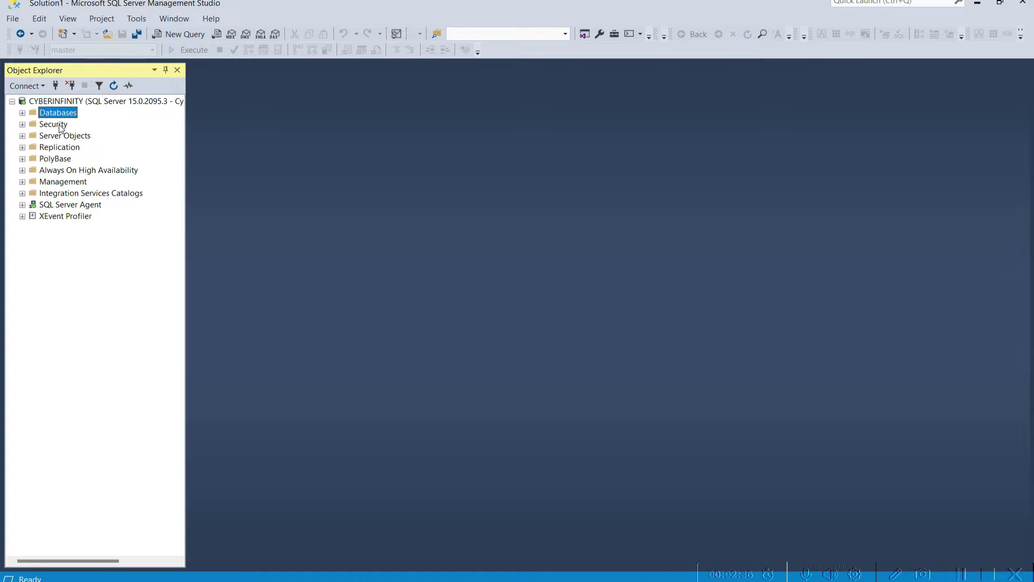
left_click(60, 126)
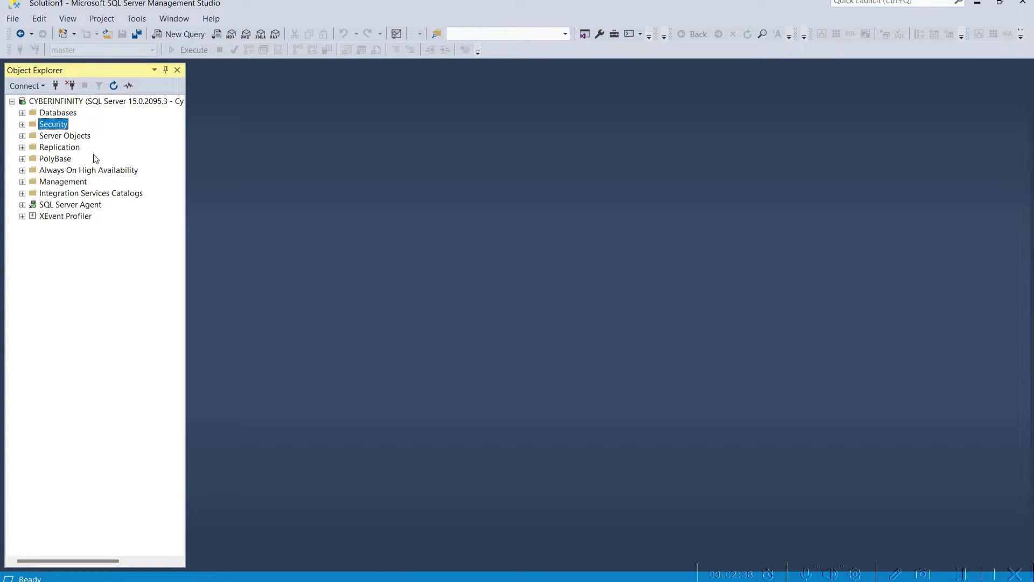
left_click(86, 139)
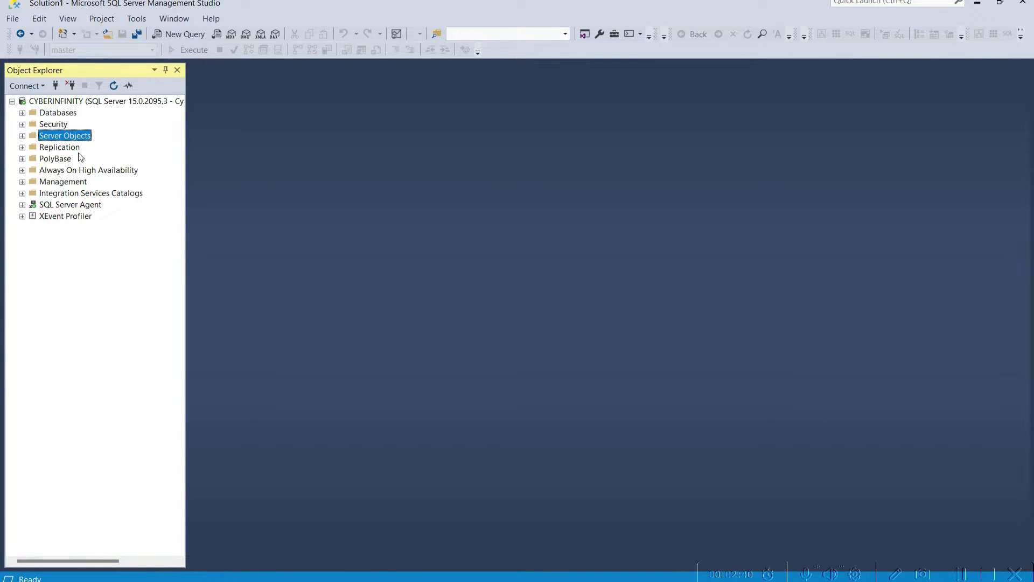
left_click(87, 149)
left_click(62, 160)
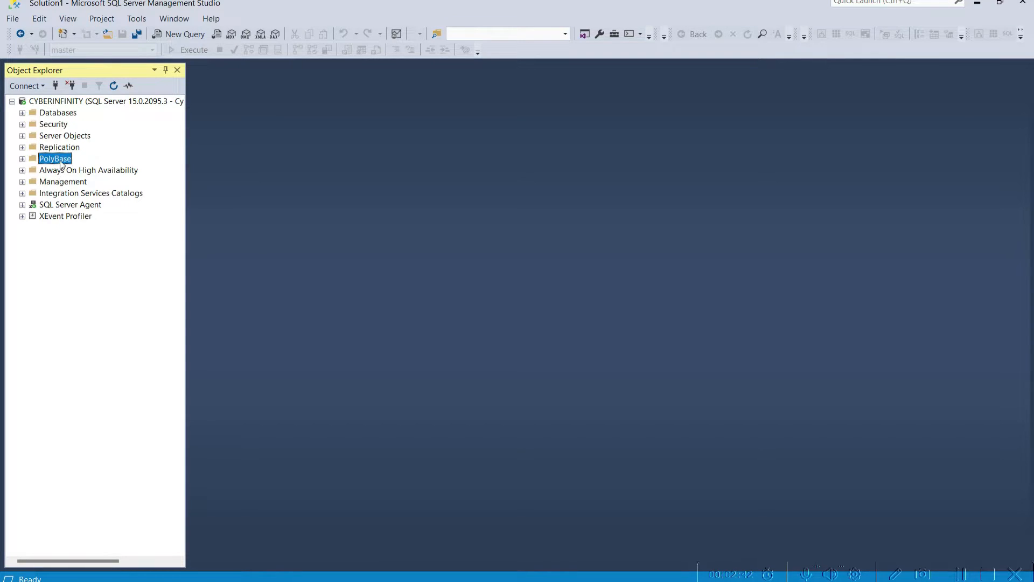
left_click(103, 172)
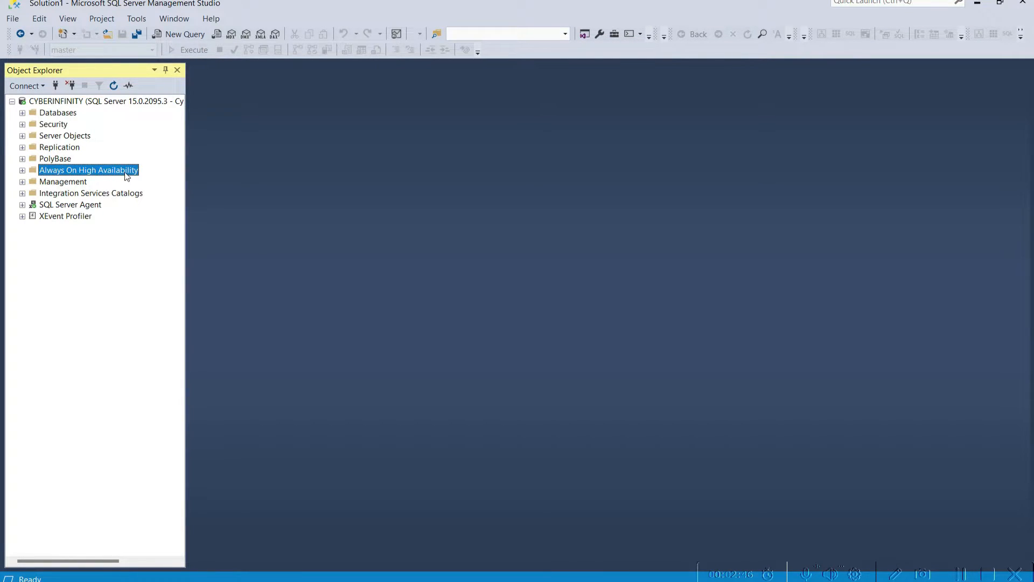
left_click(76, 185)
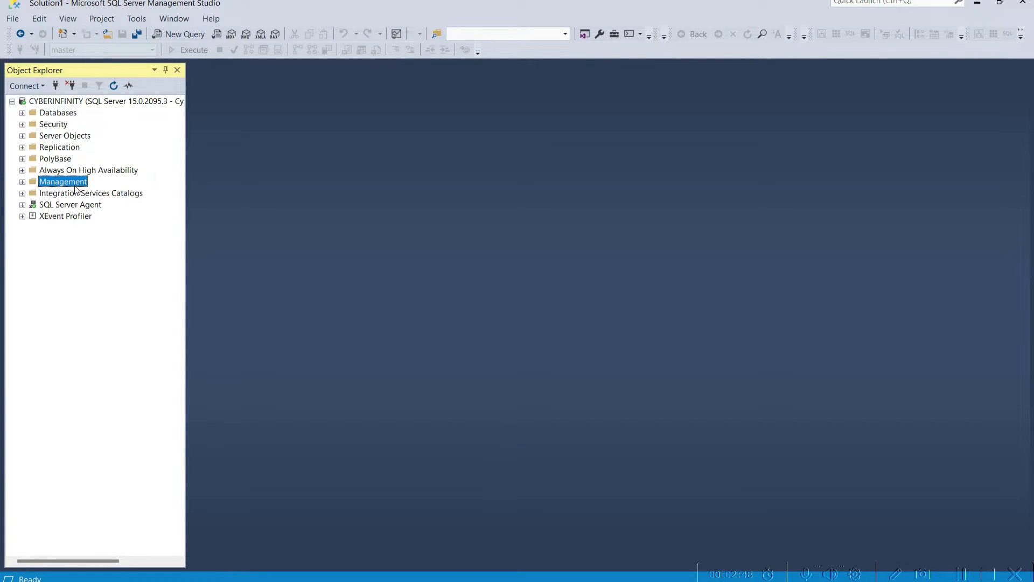
left_click(139, 195)
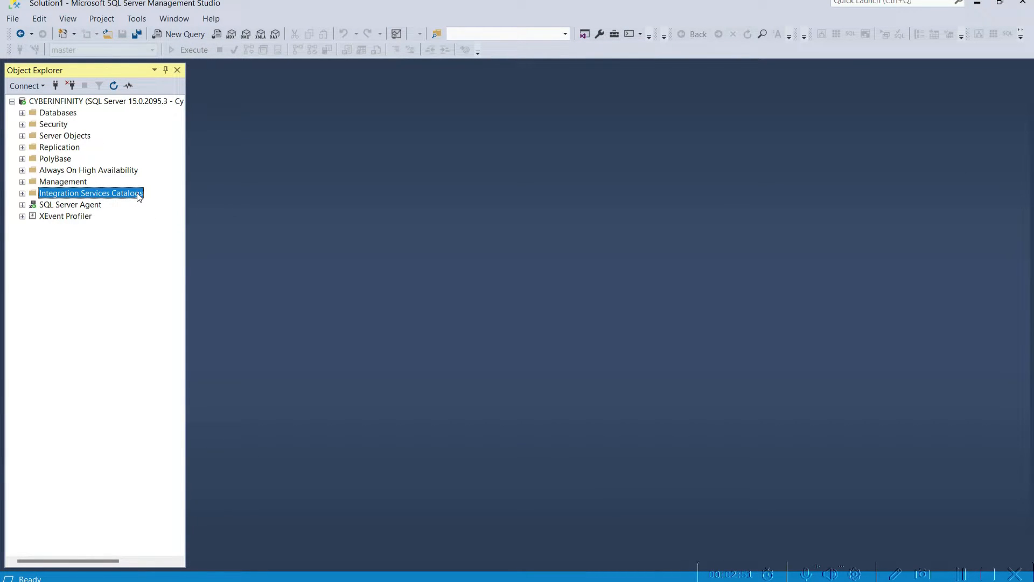
left_click(87, 206)
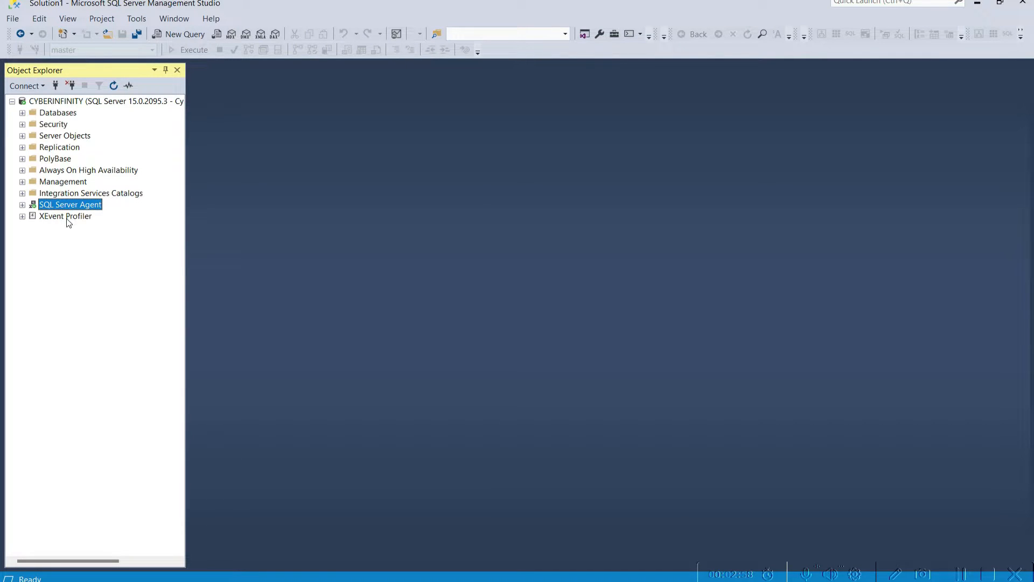
left_click(68, 221)
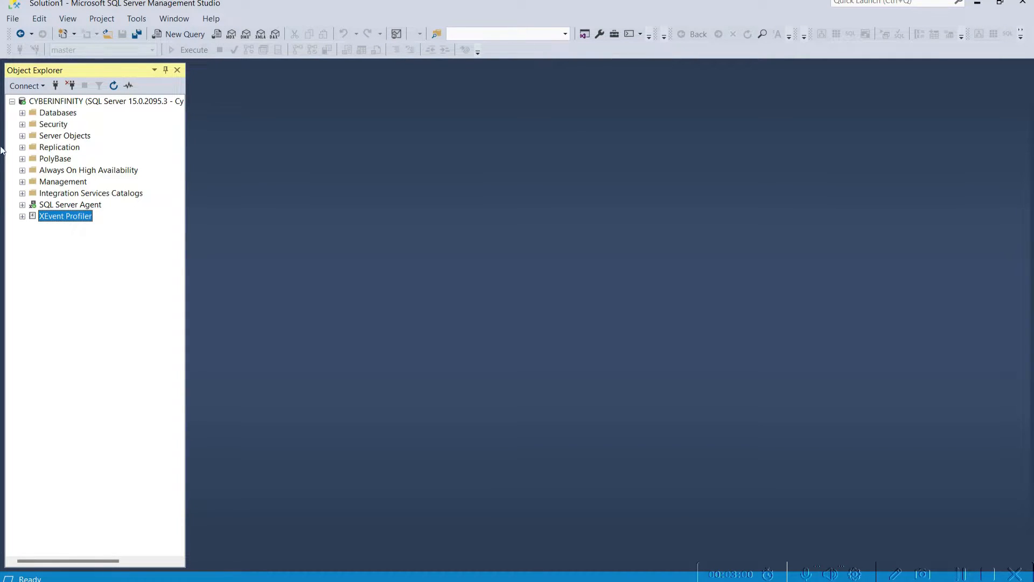
- Review the commands available for the server node without running any of them
left_click(34, 103)
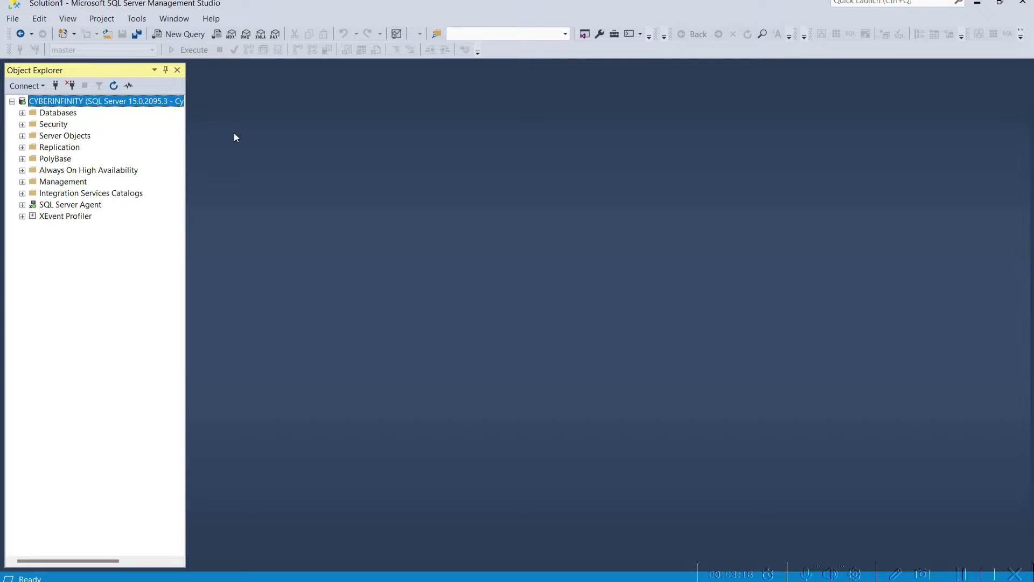
right_click(60, 102)
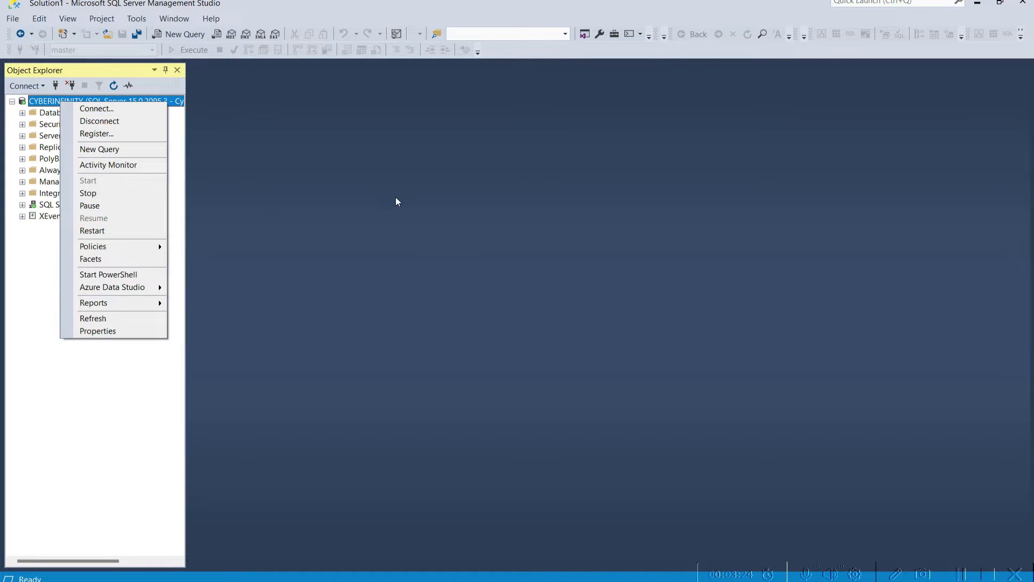
left_click(373, 189)
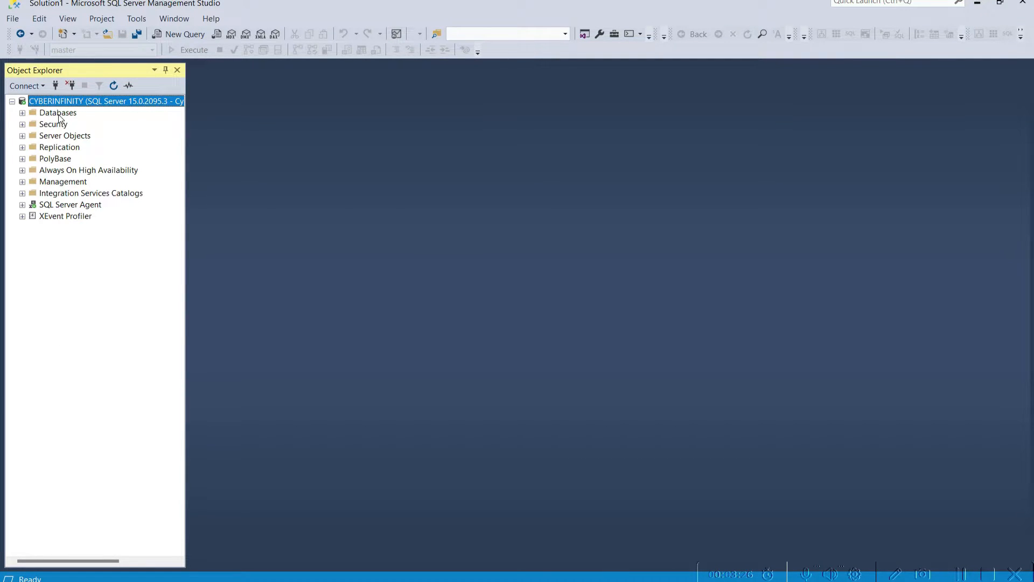
right_click(77, 101)
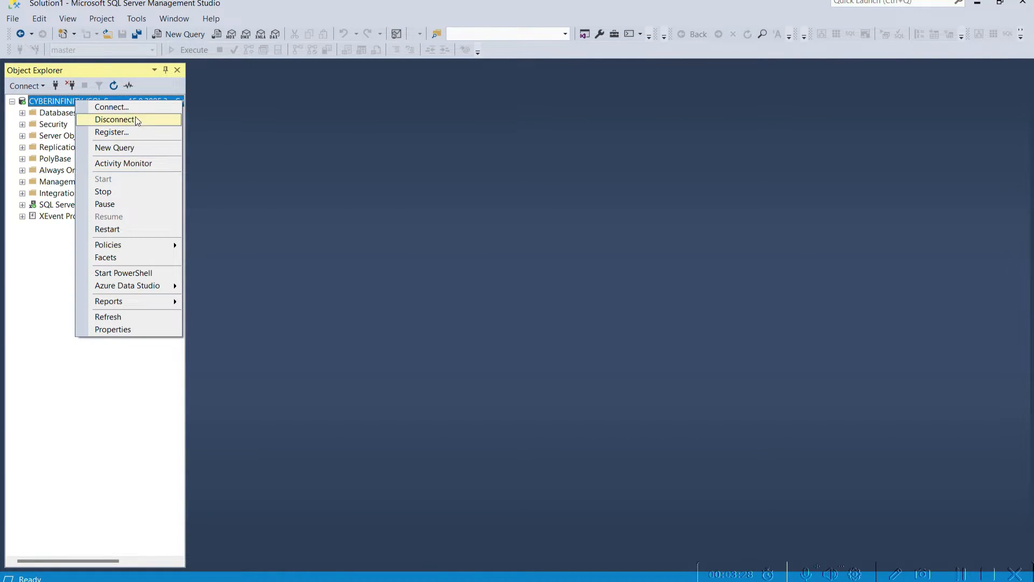
left_click(284, 177)
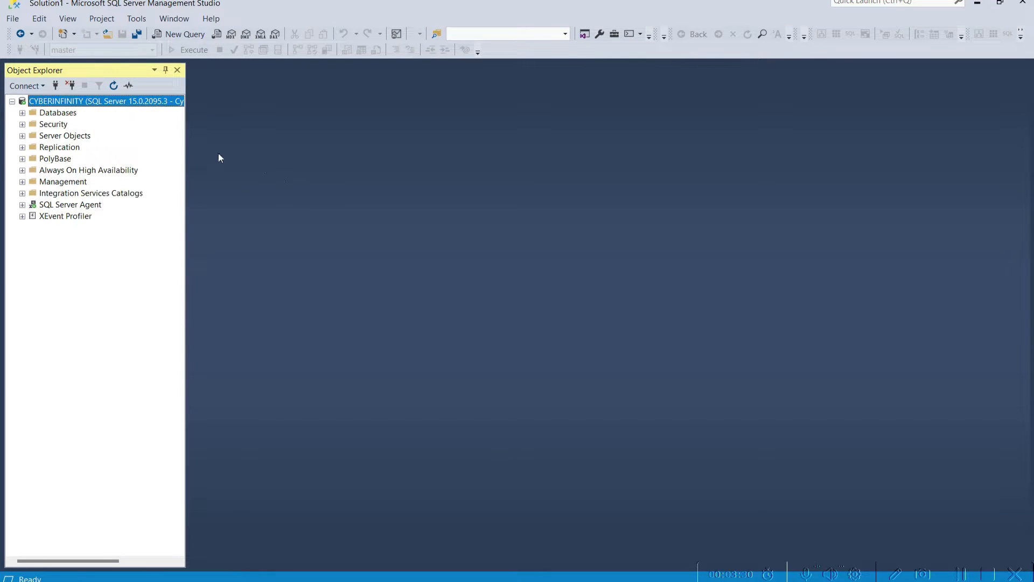
- Expand the server's Databases folder to list its contents
left_click(63, 115)
left_click(22, 112)
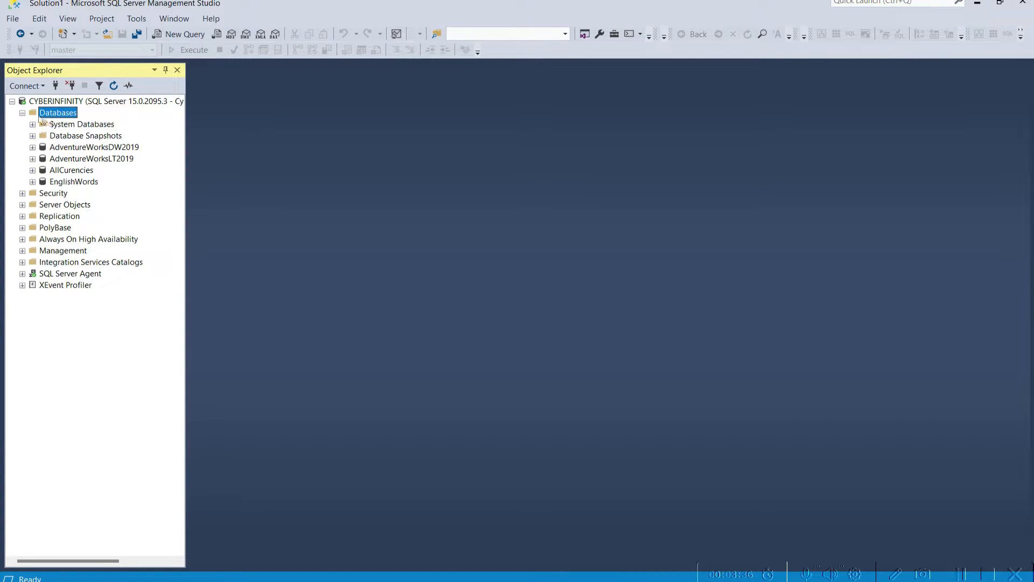
left_click(22, 112)
left_click(22, 113)
- Examine the System Databases and Database Snapshots folders inside the Databases folder
left_click(94, 126)
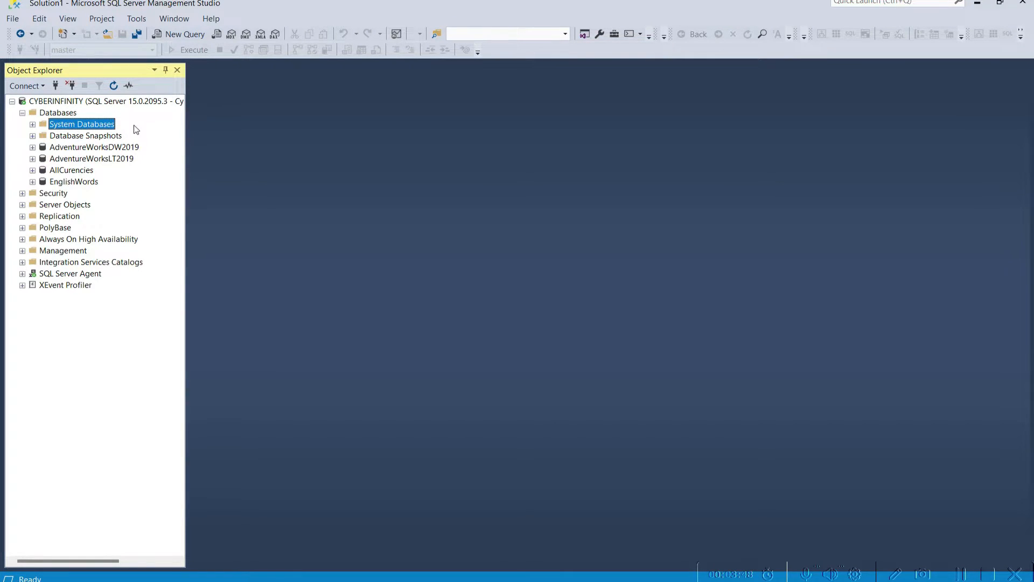
left_click(115, 138)
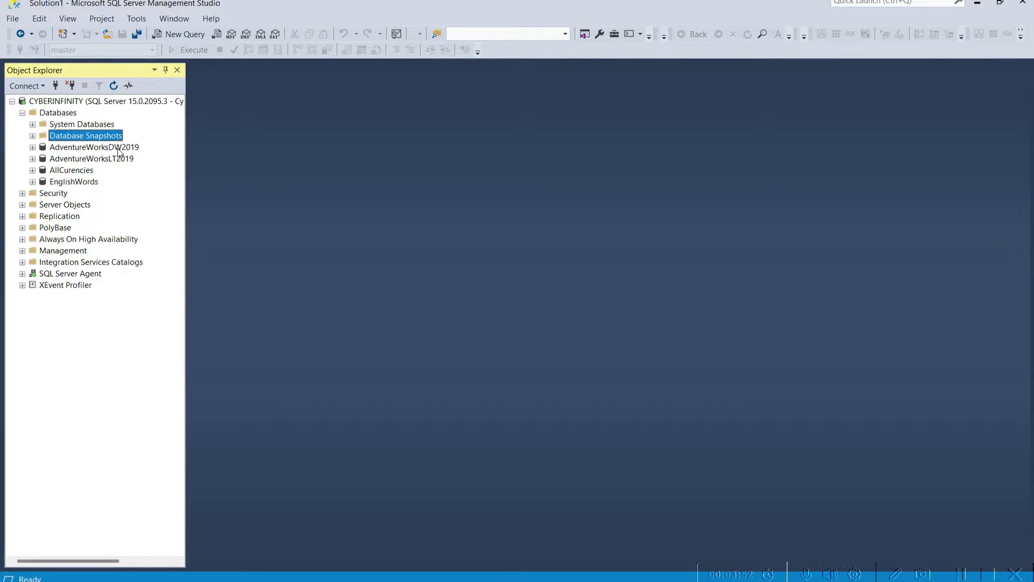
left_click(80, 128)
left_click(80, 138)
left_click(79, 127)
left_click(79, 137)
- Examine the user databases AdventureWorksDW2019, AdventureWorksLT2019, AllCurencies and EnglishWords
left_click(131, 148)
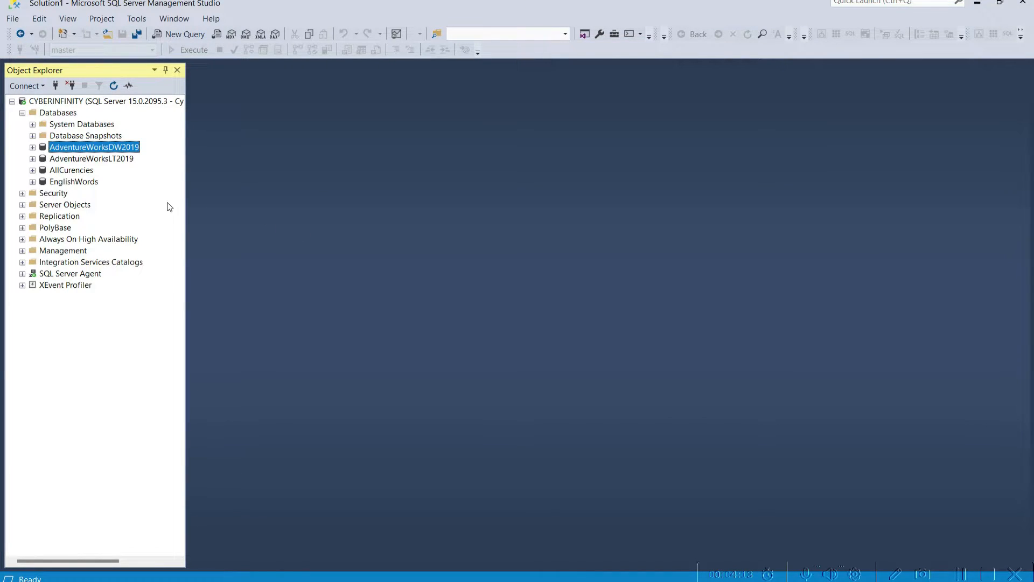
left_click(131, 161)
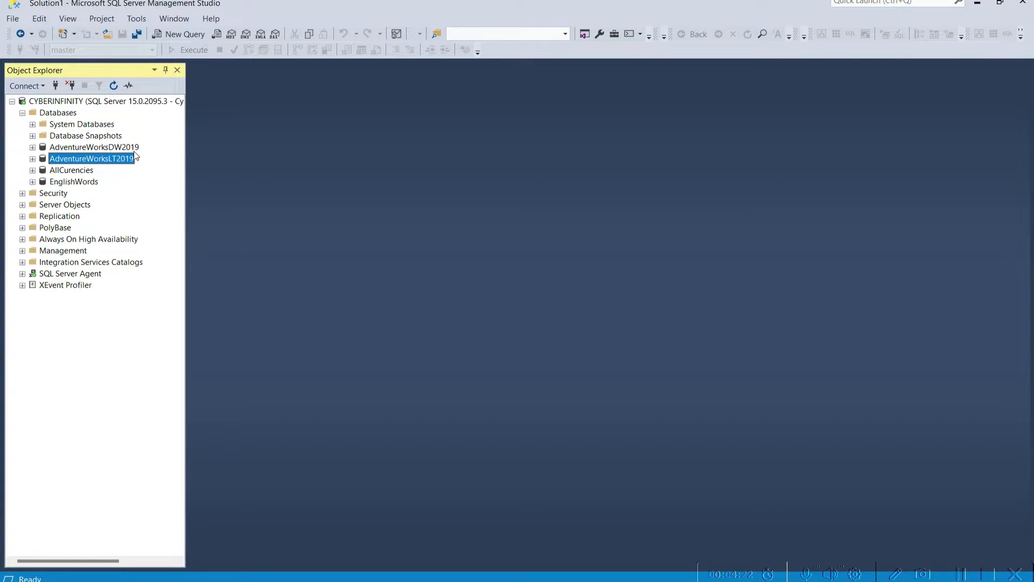
left_click(135, 149)
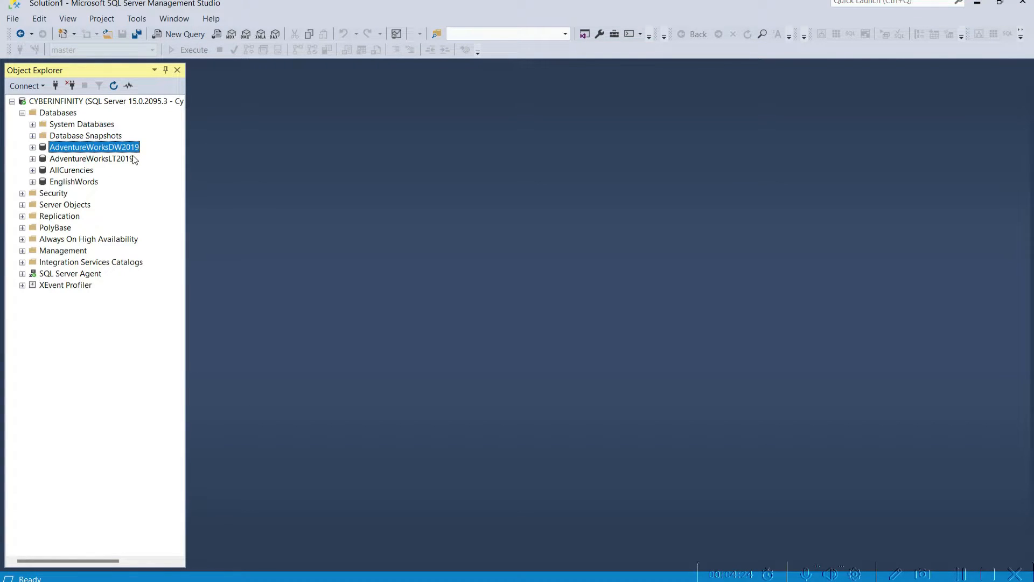
left_click(134, 161)
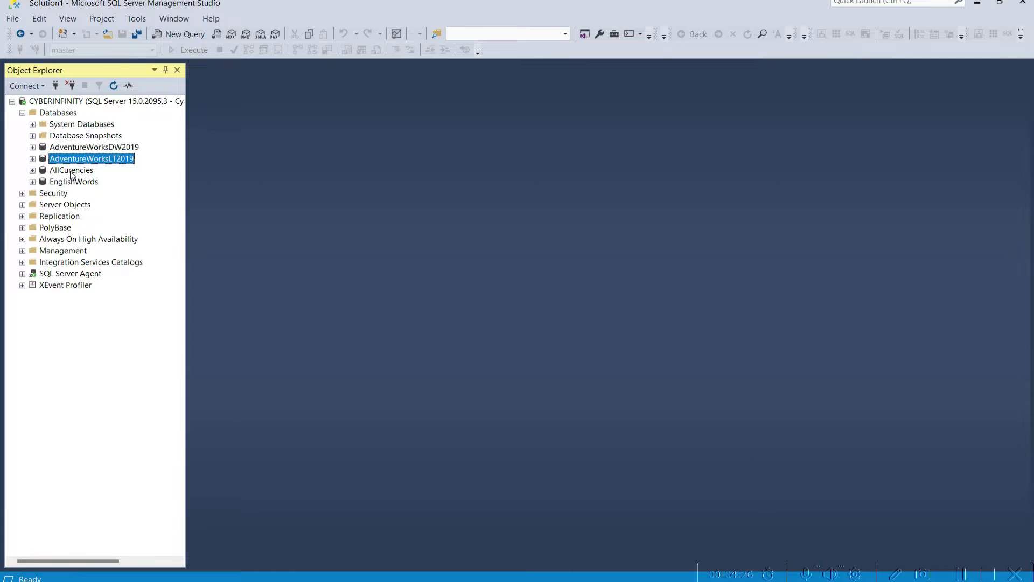
left_click(78, 149)
left_click(75, 160)
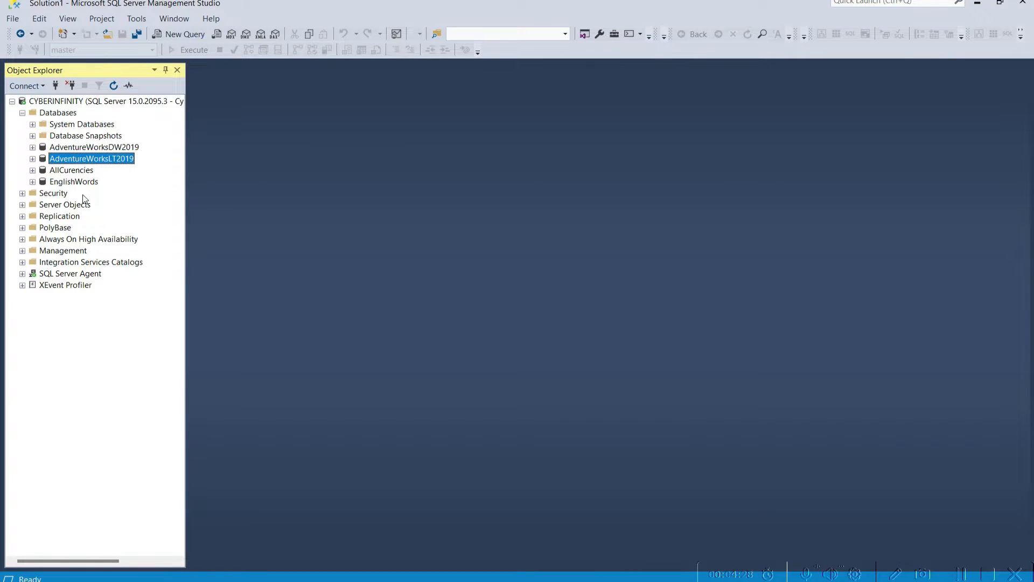
left_click(82, 171)
left_click(85, 182)
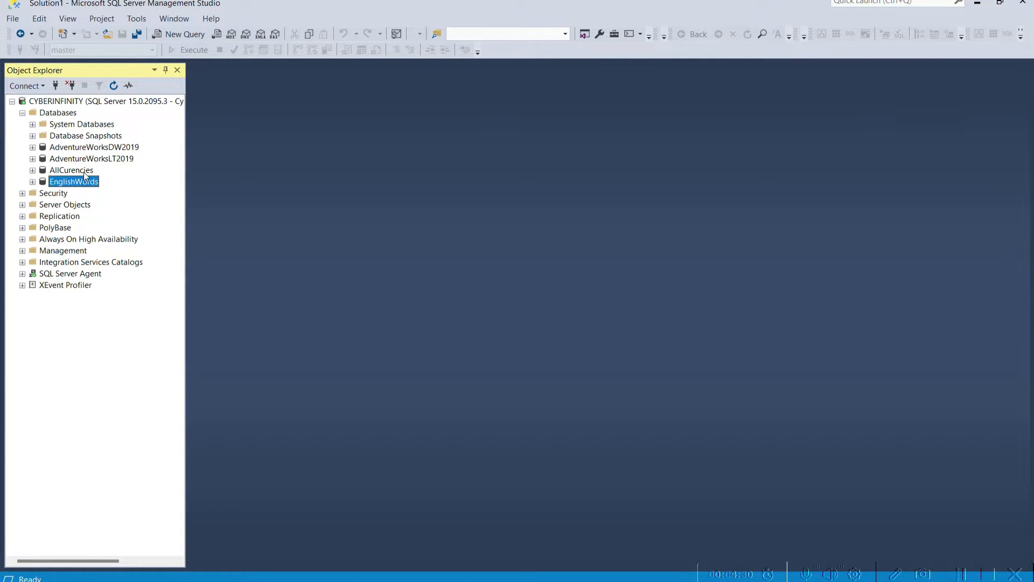
left_click(85, 171)
left_click(85, 184)
left_click(88, 173)
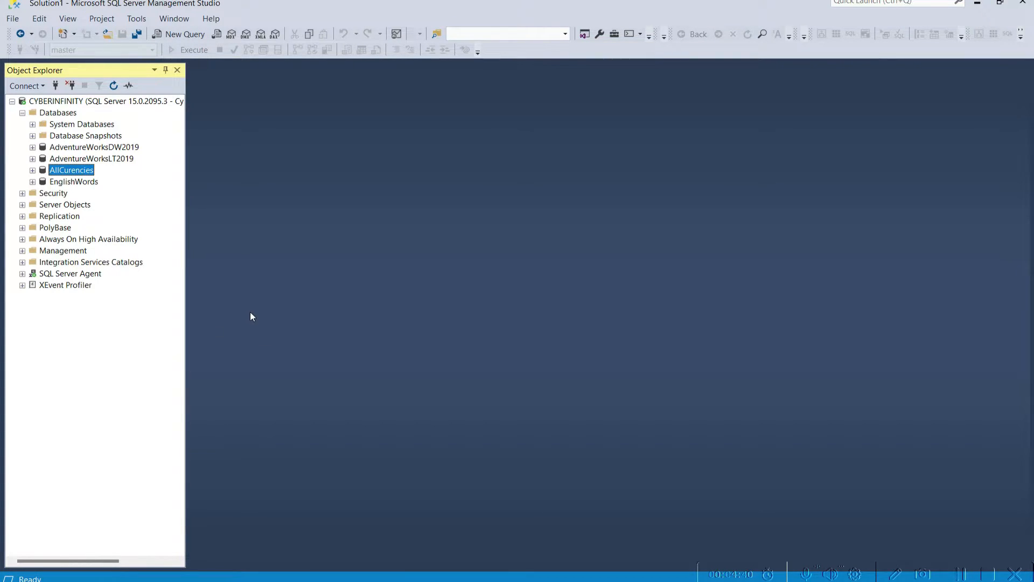
left_click(65, 149)
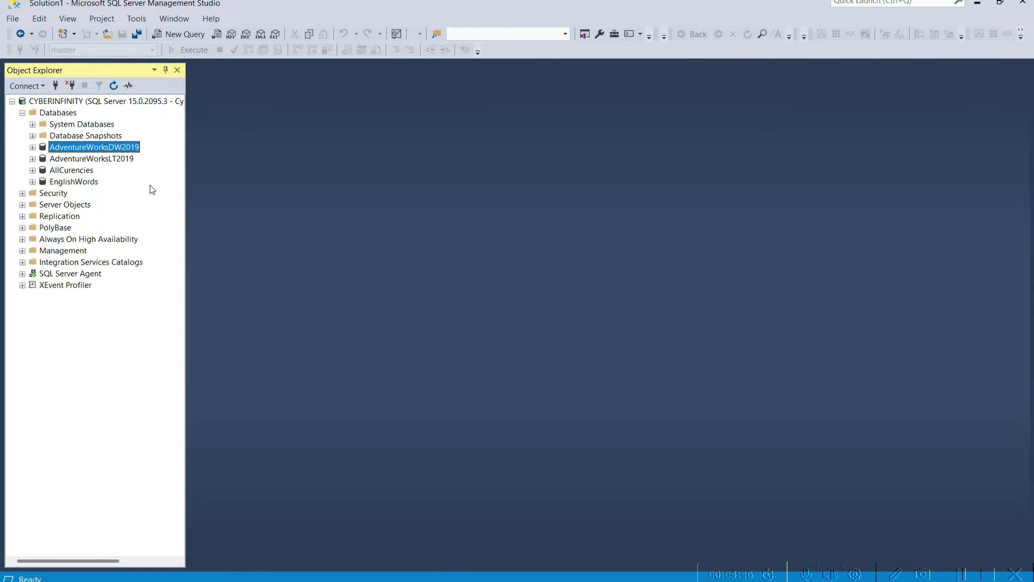
- Review every entry of the Databases folder in order, from System Databases and Database Snapshots to EnglishWords
left_click(47, 194)
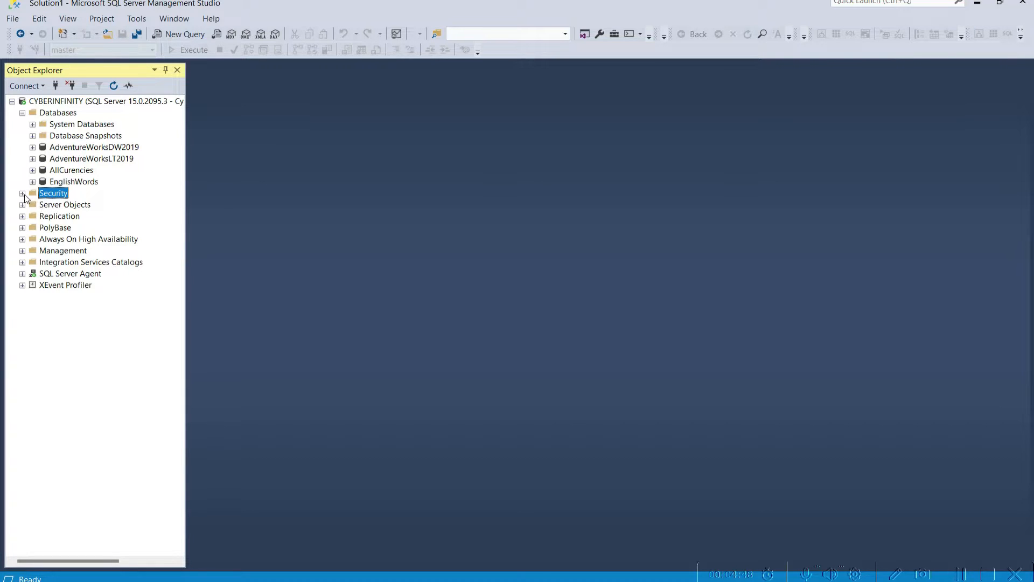
left_click(67, 126)
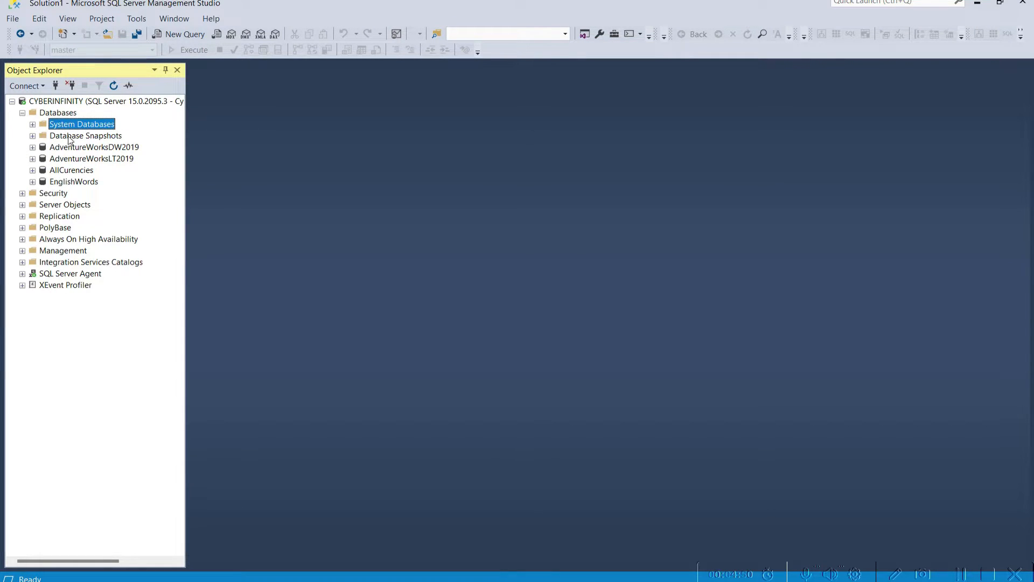
left_click(70, 138)
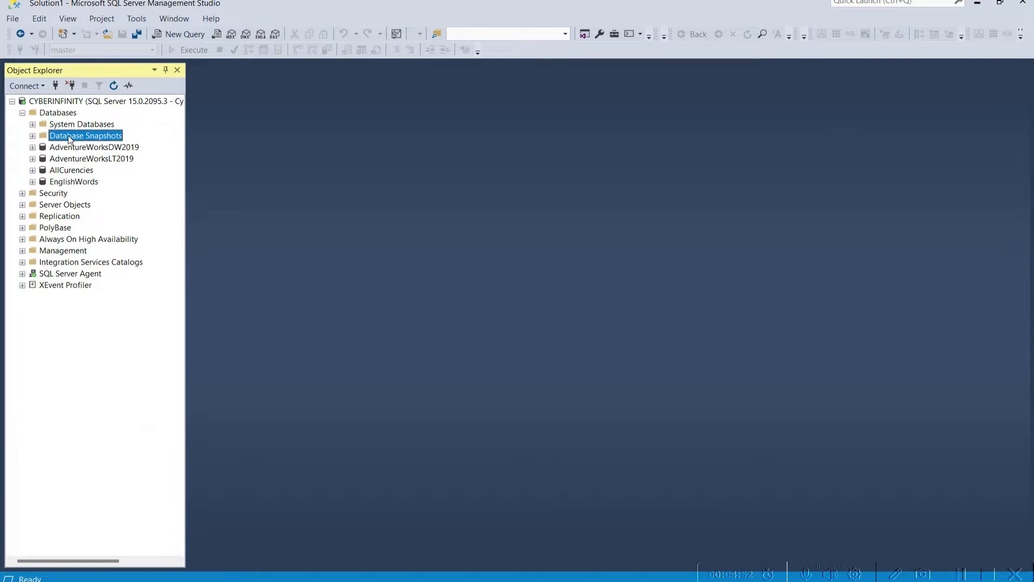
left_click(95, 149)
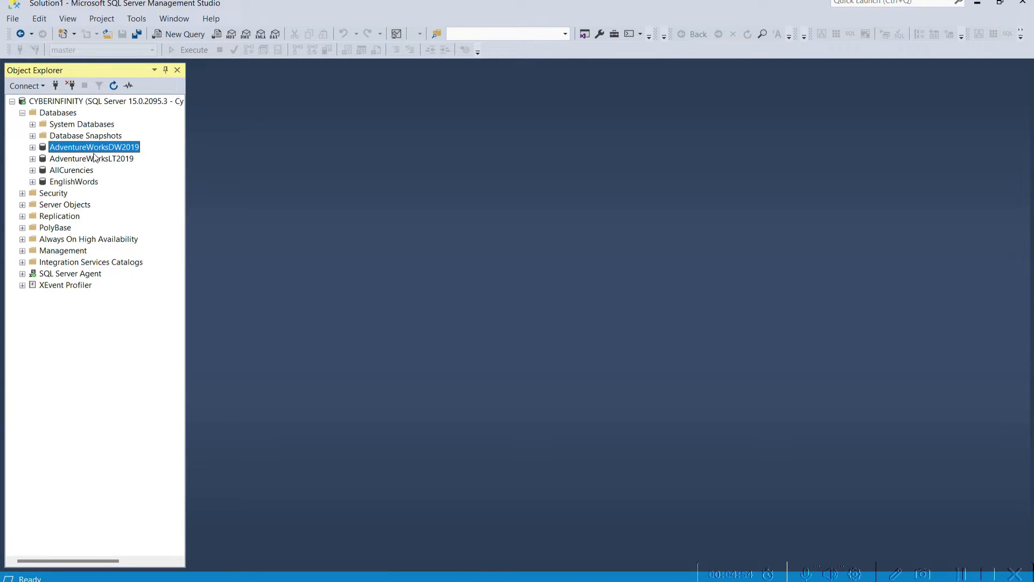
left_click(94, 160)
left_click(87, 172)
left_click(87, 183)
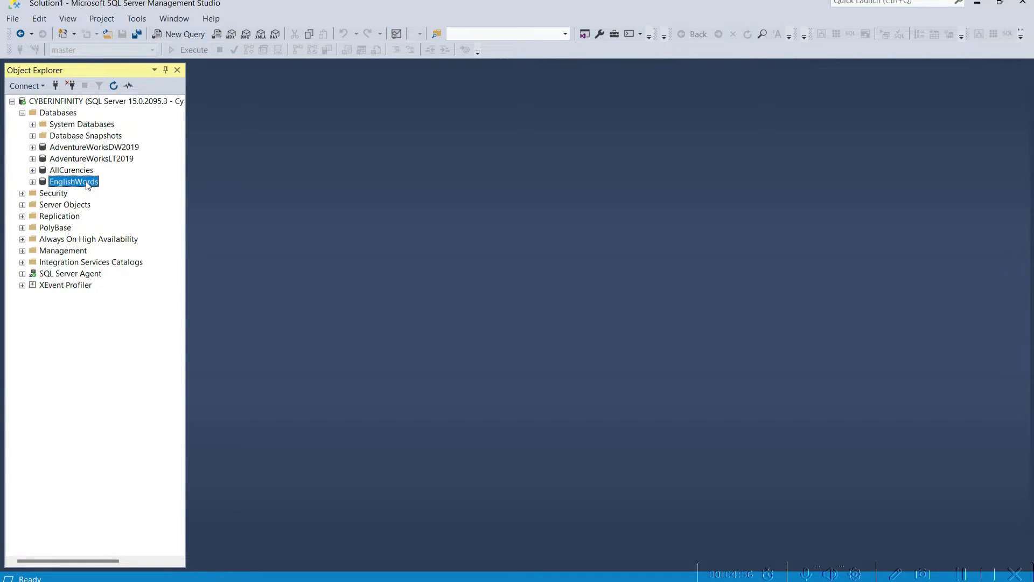
- Go back through the user databases from AllCurencies up to AdventureWorksLT2019 and AdventureWorksDW2019
left_click(89, 172)
left_click(89, 160)
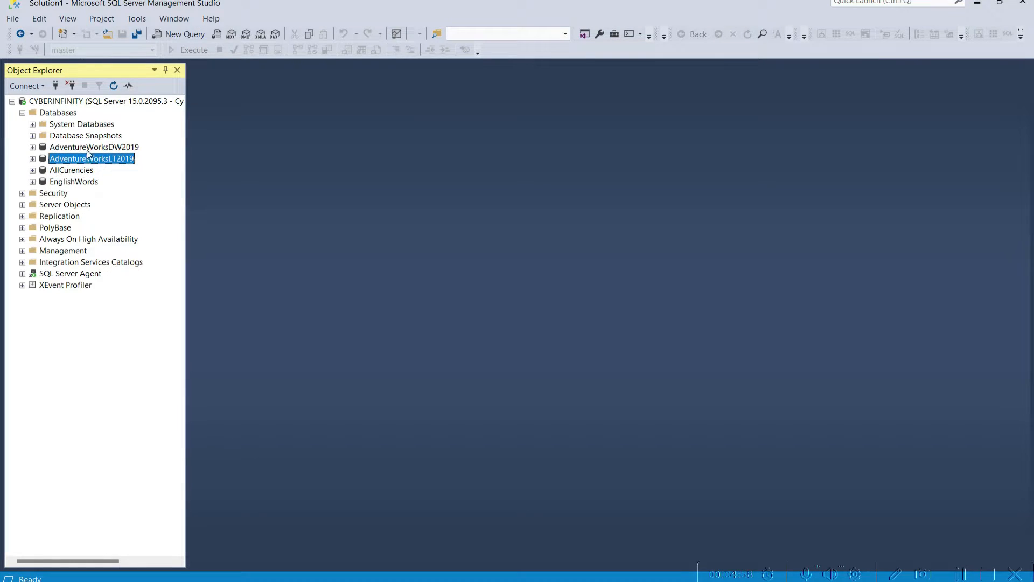
left_click(89, 149)
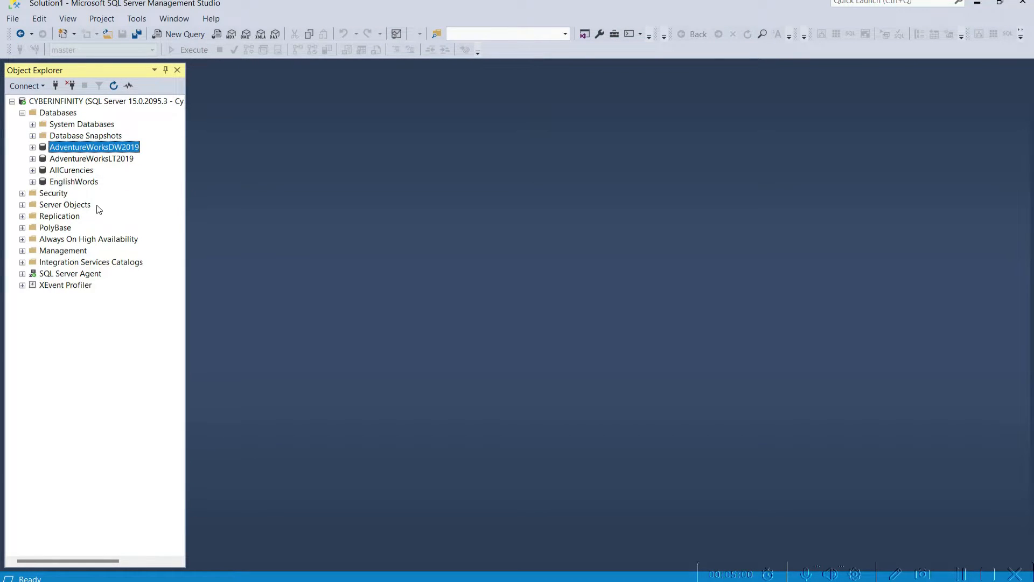
- Expand the server's Security folder and inspect the entries of its Logins subfolder, leaving Logins collapsed
left_click(46, 195)
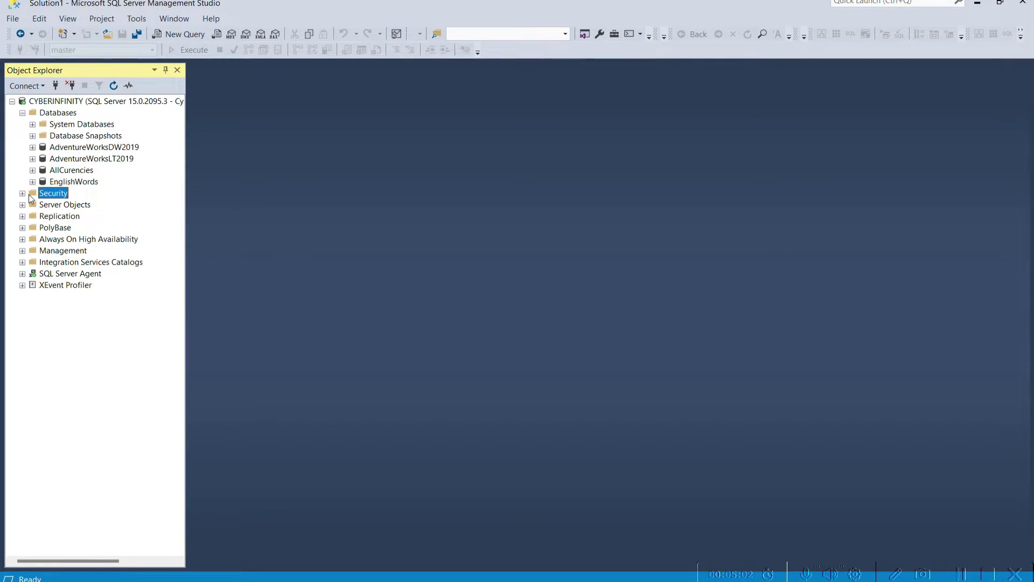
left_click(22, 193)
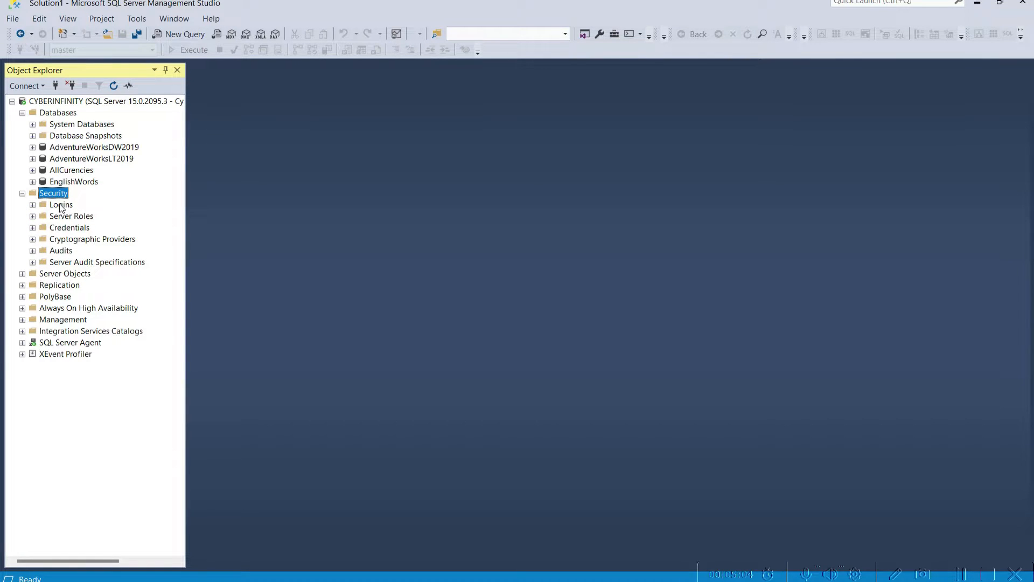
left_click(60, 206)
left_click(33, 205)
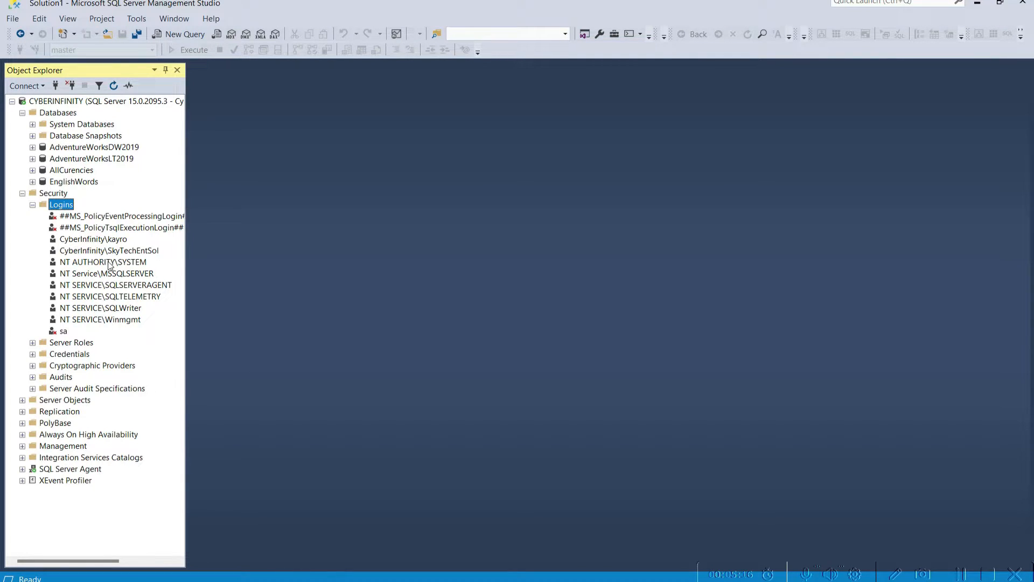
left_click(32, 205)
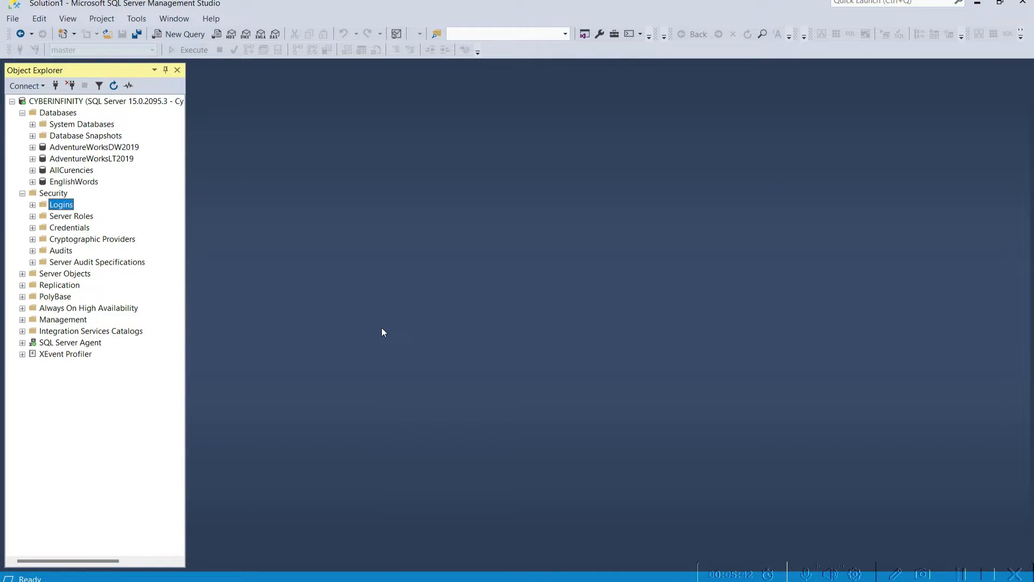
- Expand the Server Roles folder under Security and review every role in order from bulkadmin to sysadmin
left_click(71, 218)
left_click(32, 216)
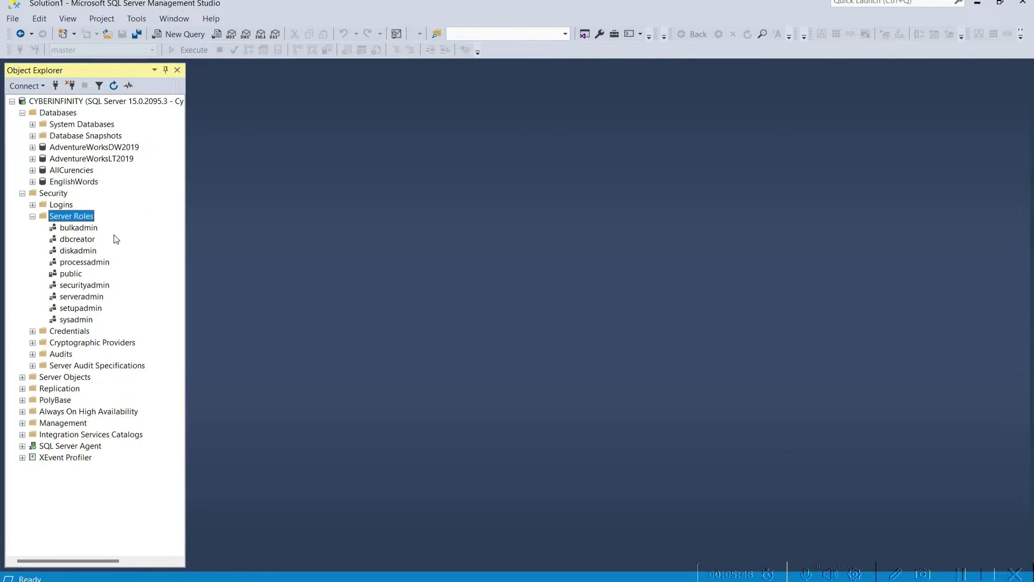
left_click(86, 228)
left_click(80, 241)
left_click(81, 252)
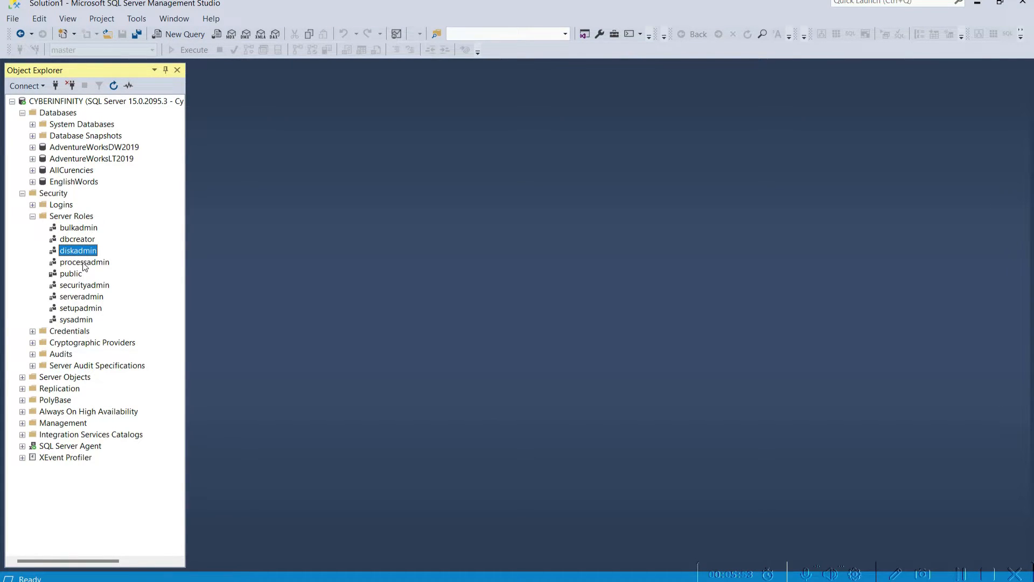
left_click(84, 264)
left_click(80, 275)
left_click(83, 285)
left_click(87, 297)
left_click(90, 309)
left_click(86, 321)
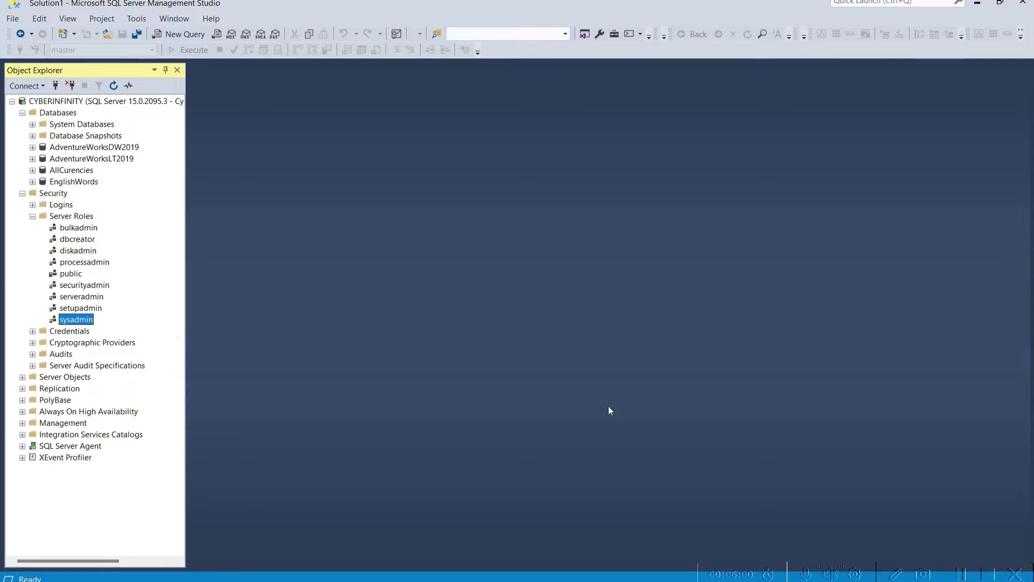
- Examine the server roles bulkadmin, dbcreator, diskadmin, public and processadmin individually
left_click(93, 230)
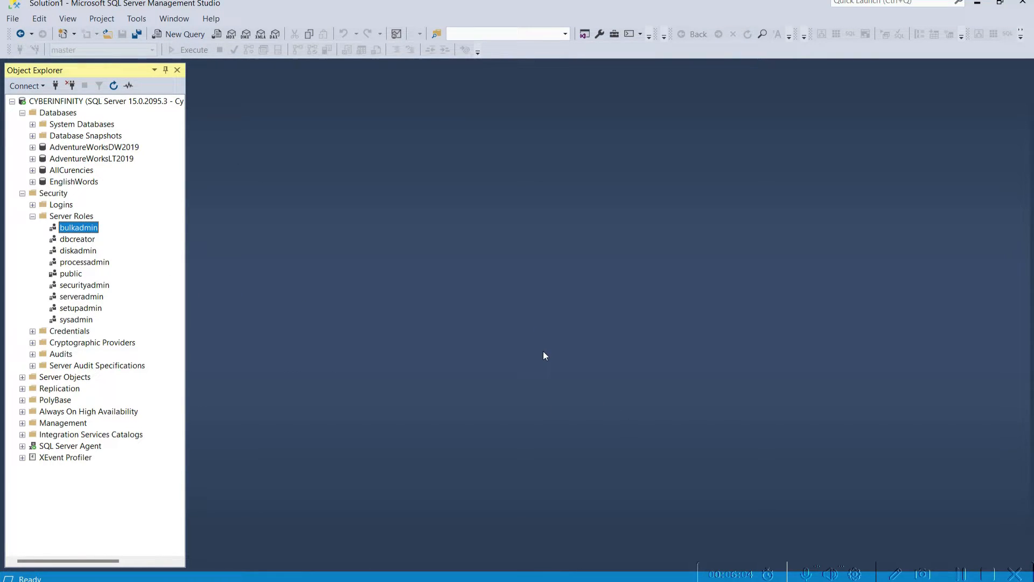
left_click(84, 242)
left_click(79, 252)
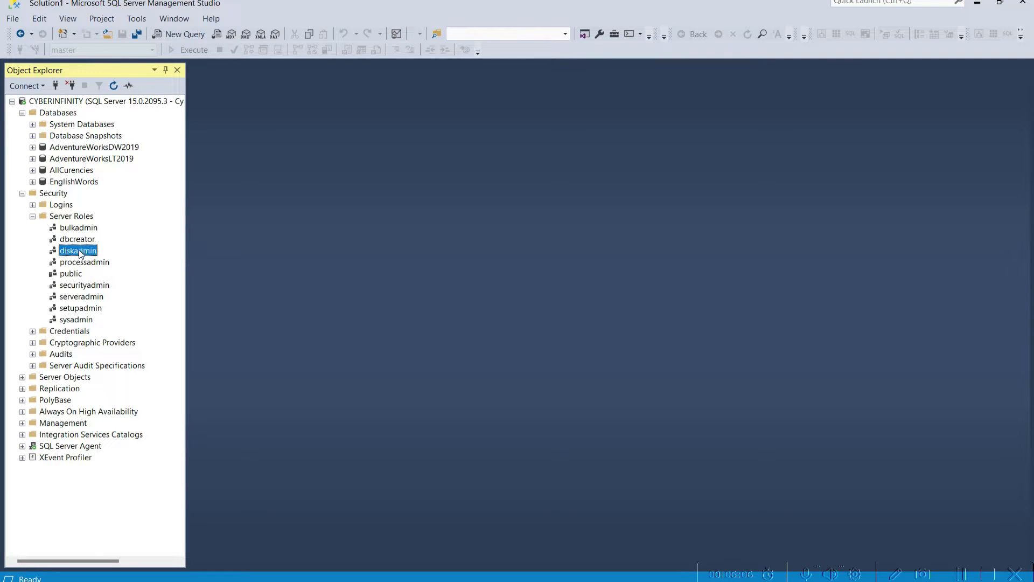
left_click(79, 241)
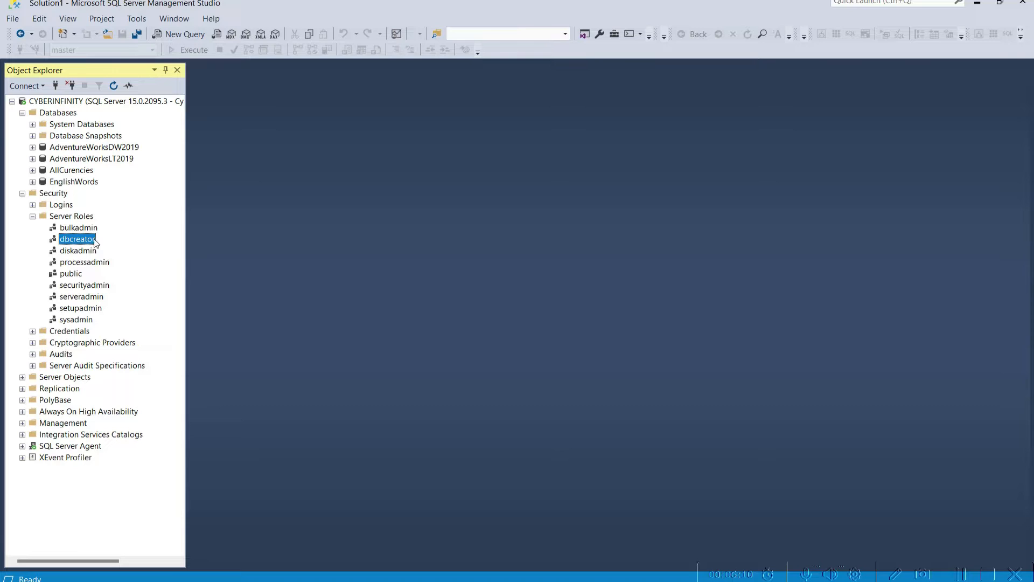
left_click(76, 229)
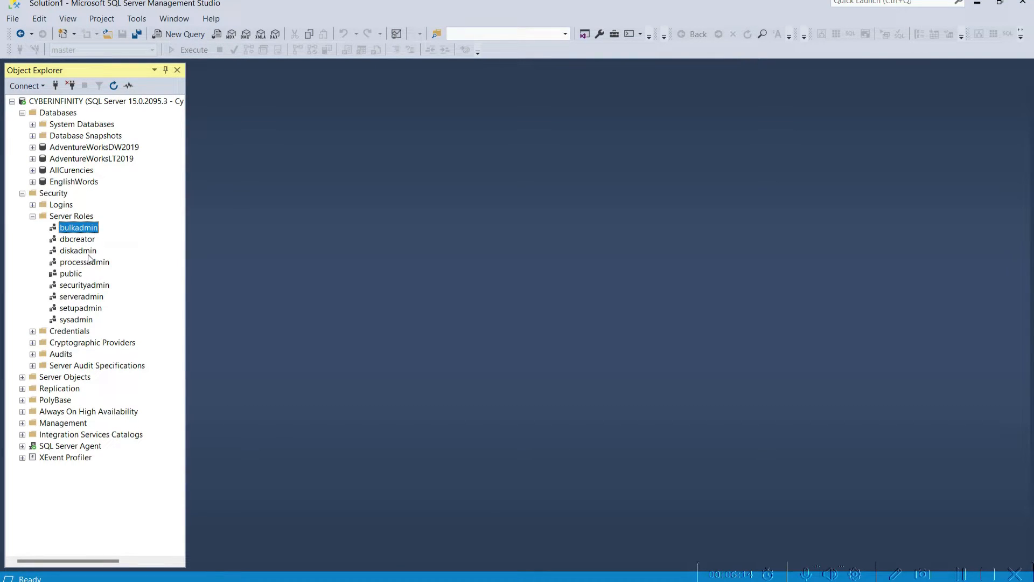
left_click(86, 252)
left_click(79, 274)
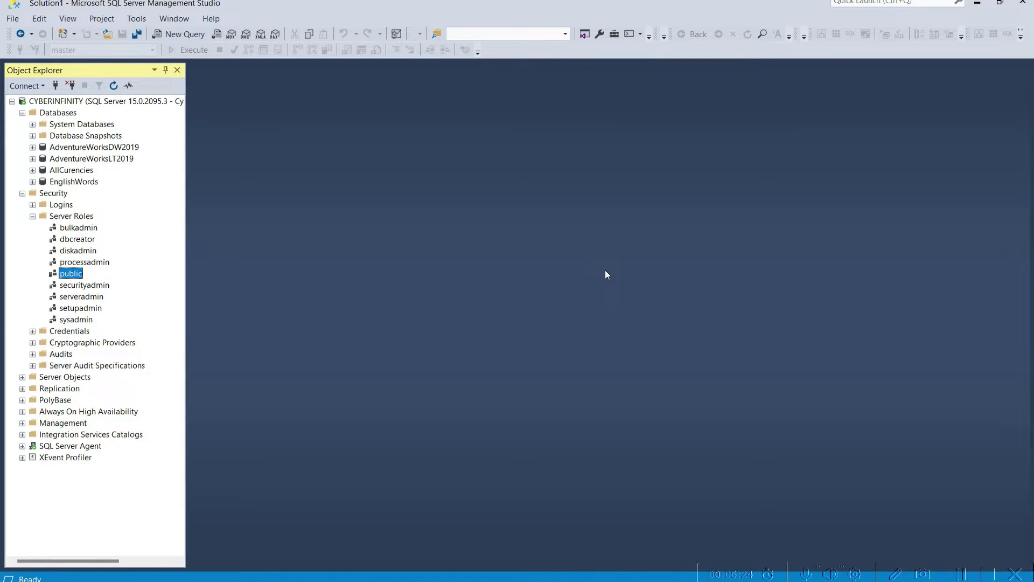
left_click(73, 262)
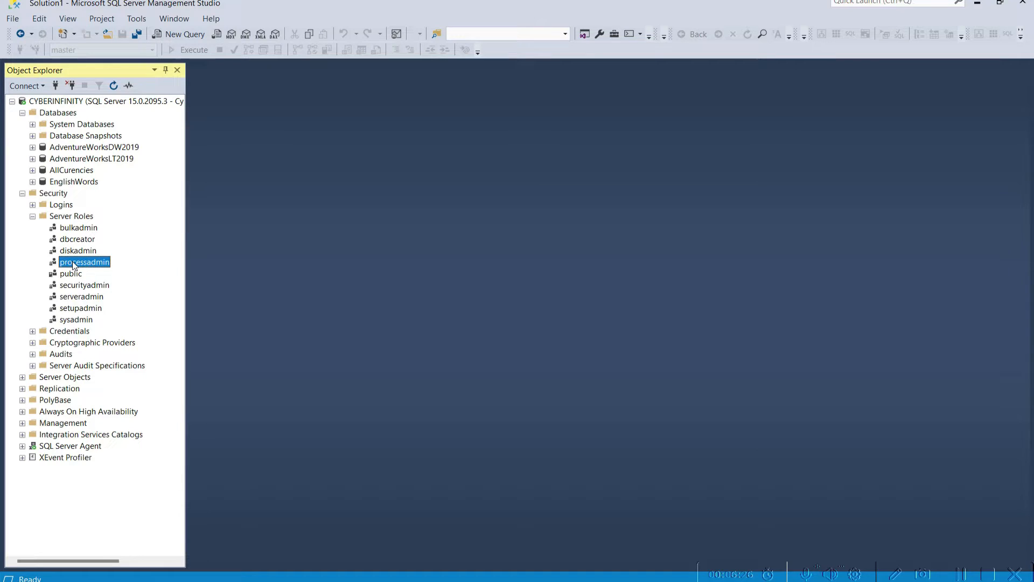
- View the commands available for the public server role without running any, and compare the role with the Logins folder
left_click(70, 283)
left_click(70, 275)
right_click(71, 276)
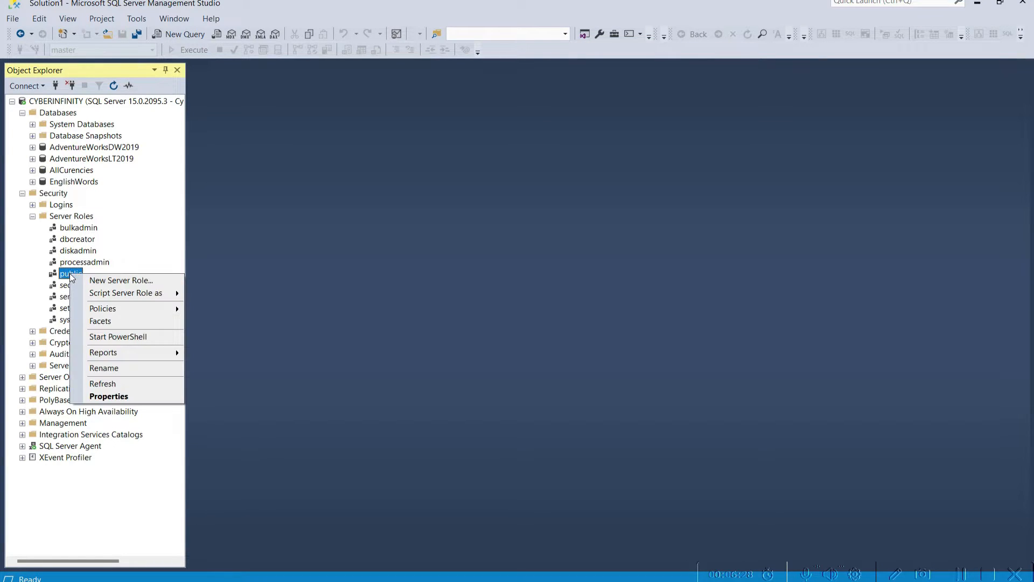
left_click(340, 280)
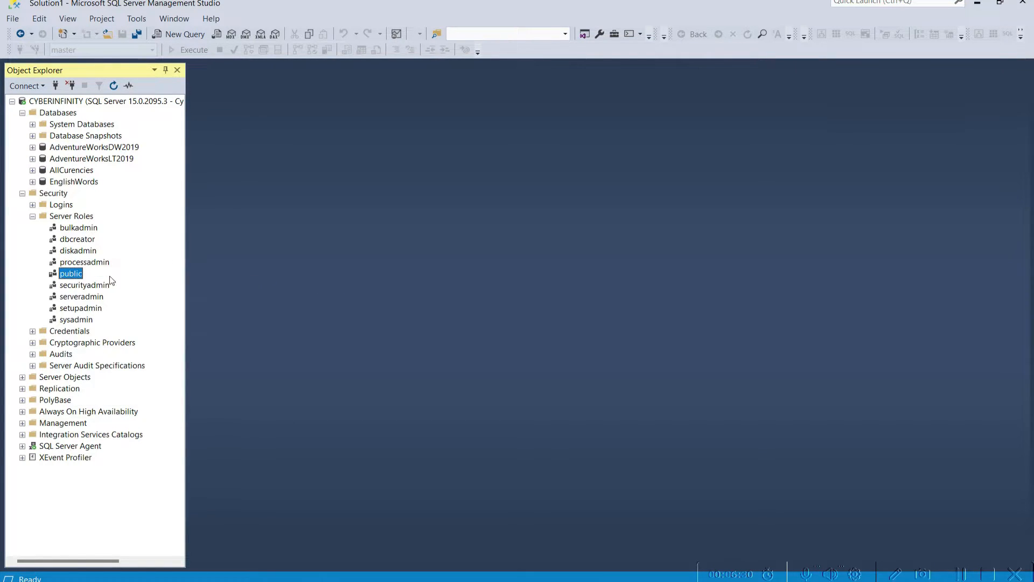
left_click(60, 206)
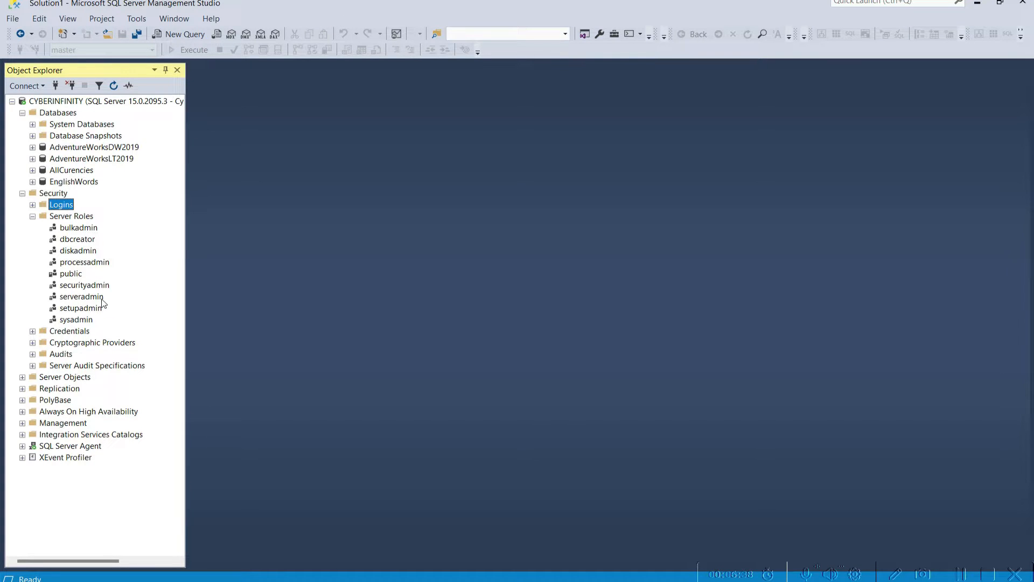
left_click(77, 275)
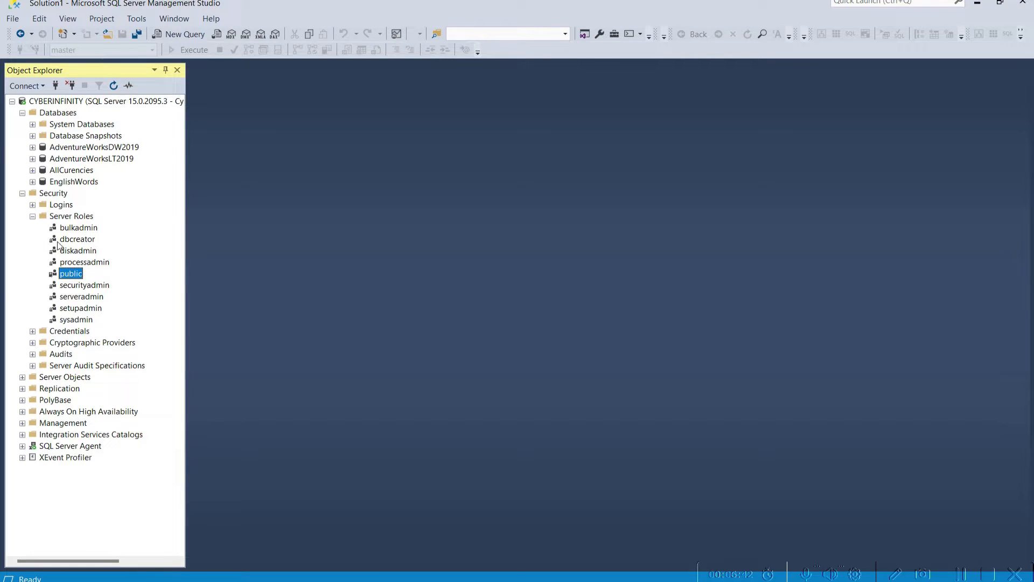
- Examine the sysadmin, setupadmin and serveradmin roles, and collapse the Server Roles folder
left_click(79, 319)
left_click(81, 310)
left_click(88, 298)
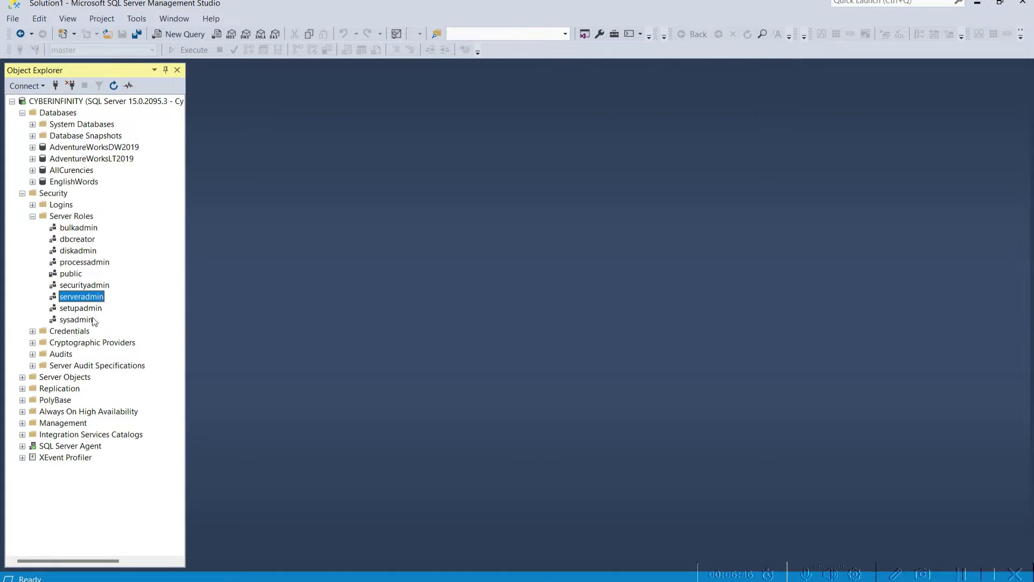
left_click(90, 311)
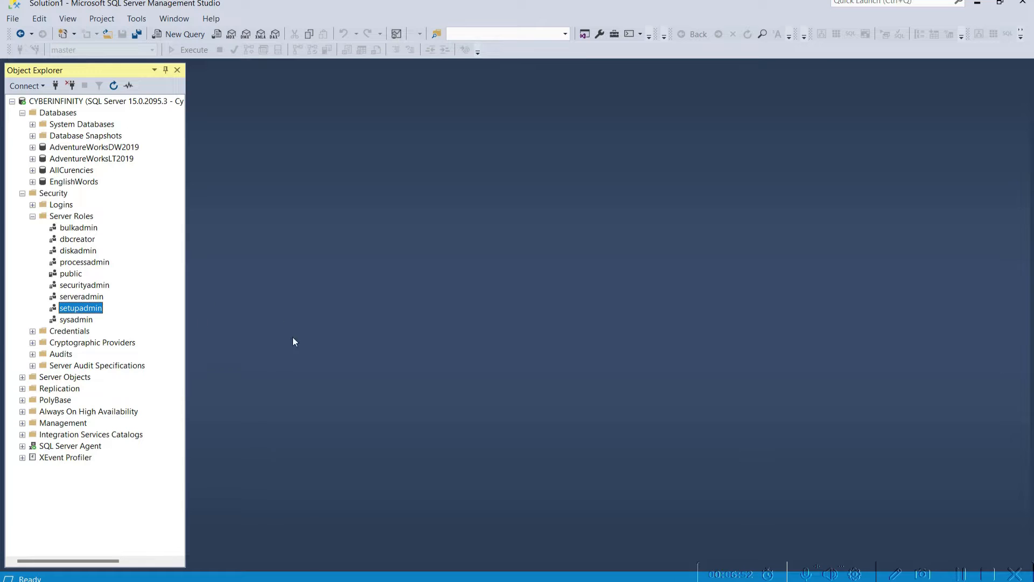
left_click(82, 321)
left_click(88, 310)
left_click(89, 299)
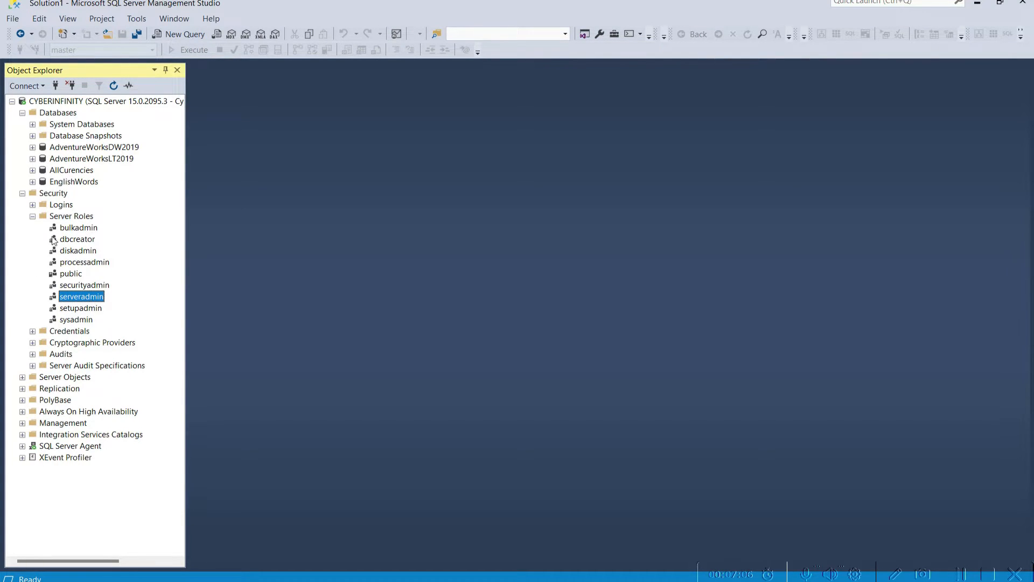
left_click(33, 216)
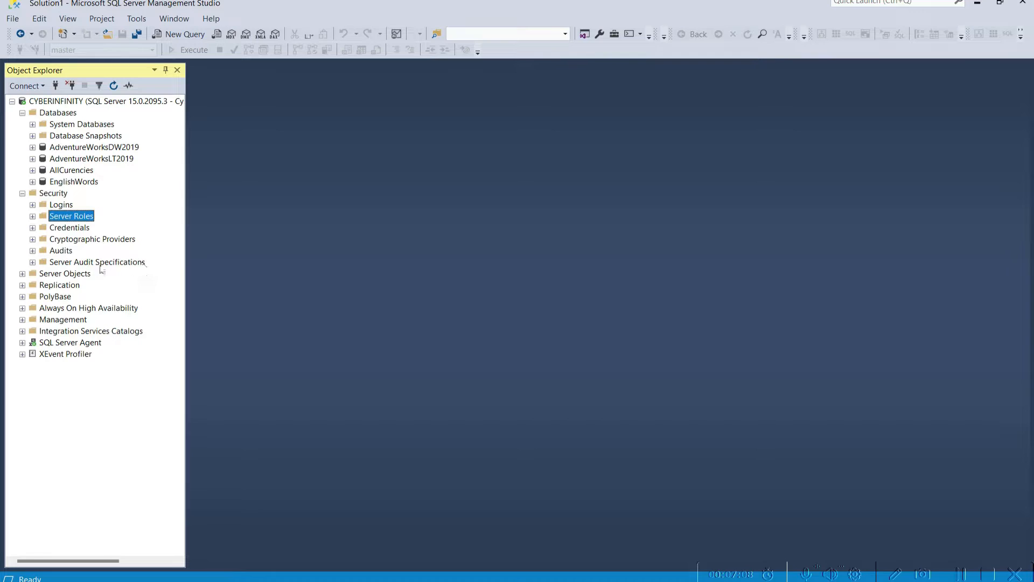
- Expand the Credentials folder under Security, refresh it and check its contents again
double_click(59, 229)
left_click(67, 216)
right_click(73, 231)
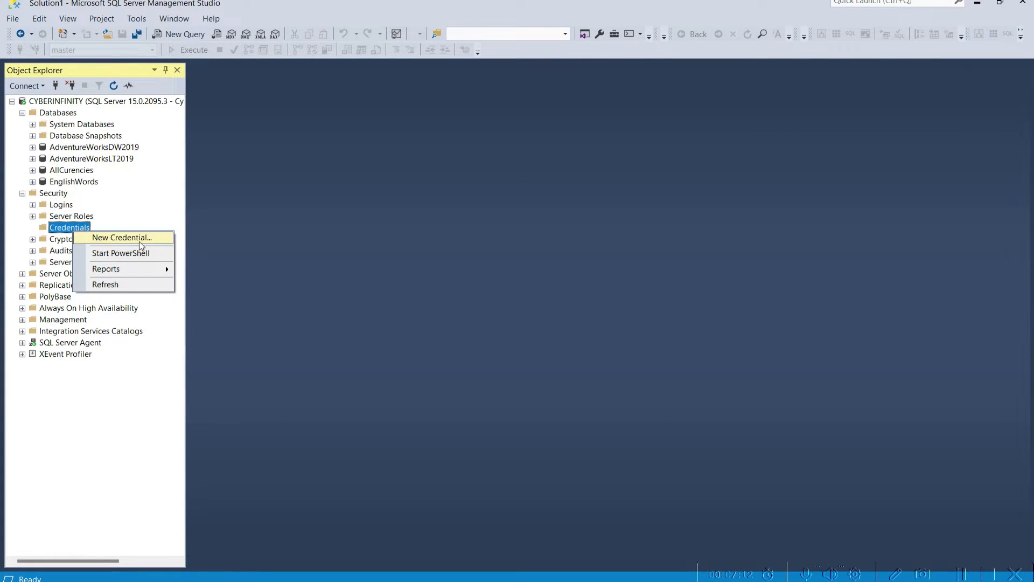
left_click(129, 284)
left_click(33, 229)
- Expand the Cryptographic Providers, Audits and Server Audit Specifications folders under Security to check their contents
left_click(58, 240)
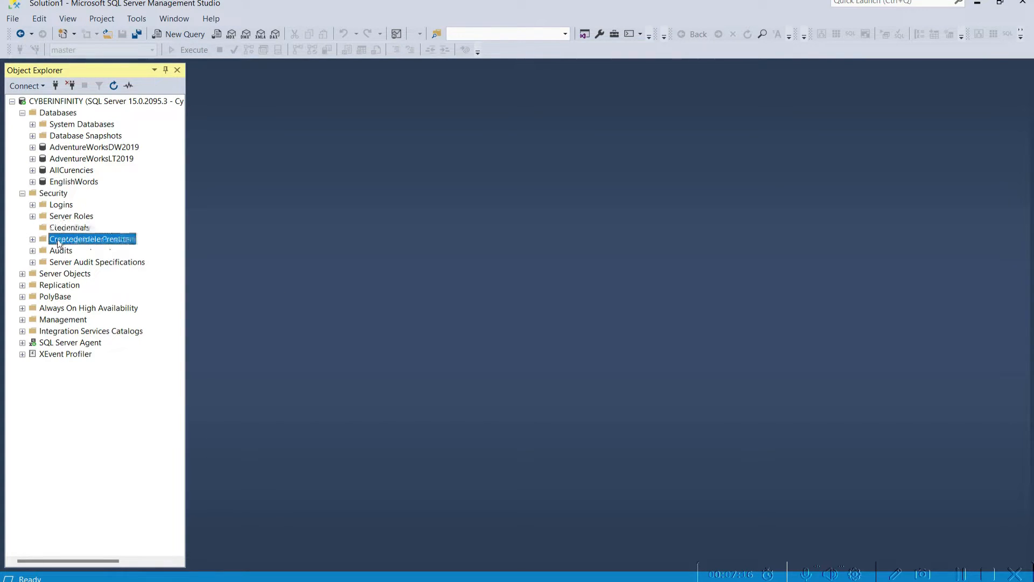
left_click(33, 239)
double_click(60, 252)
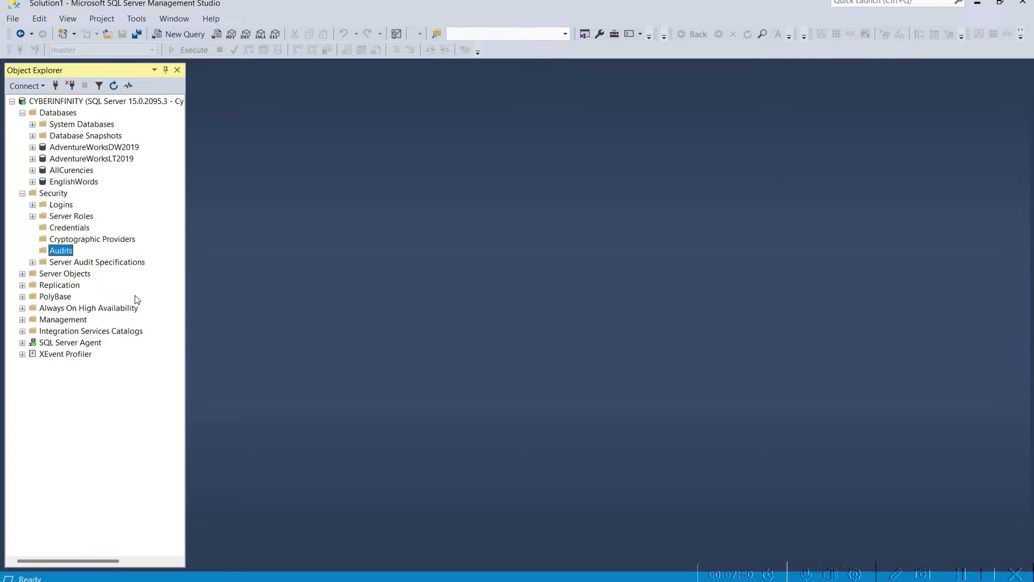
left_click(96, 264)
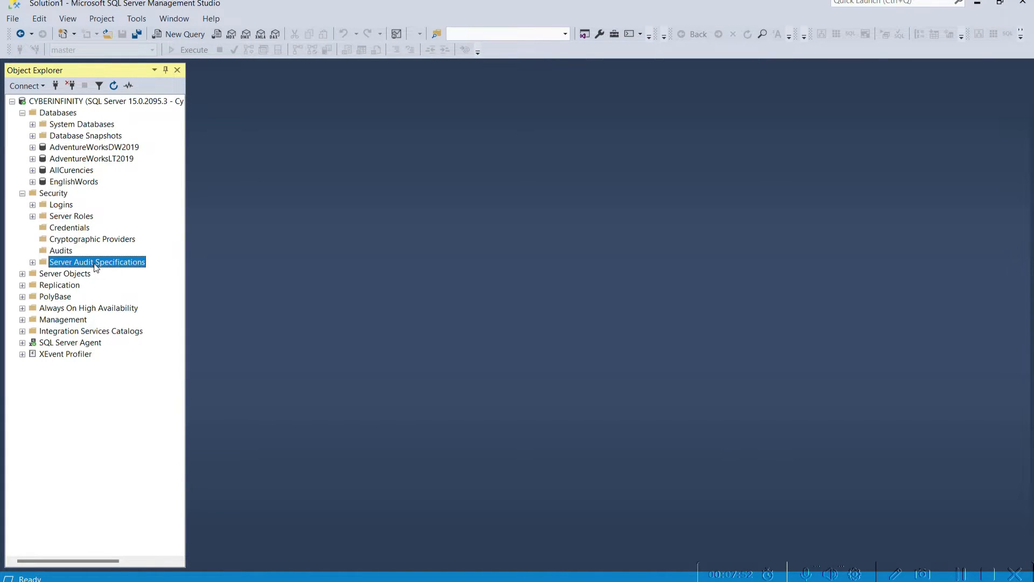
left_click(32, 262)
- Expand the Server Objects folder and its Backup Devices subfolder, and view the commands available for Backup Devices
left_click(63, 275)
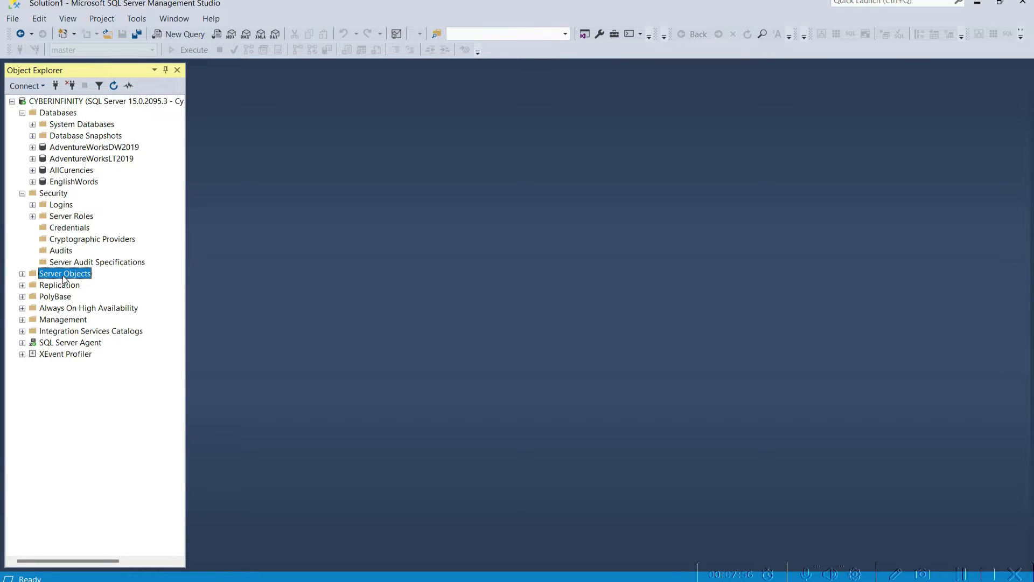
left_click(22, 273)
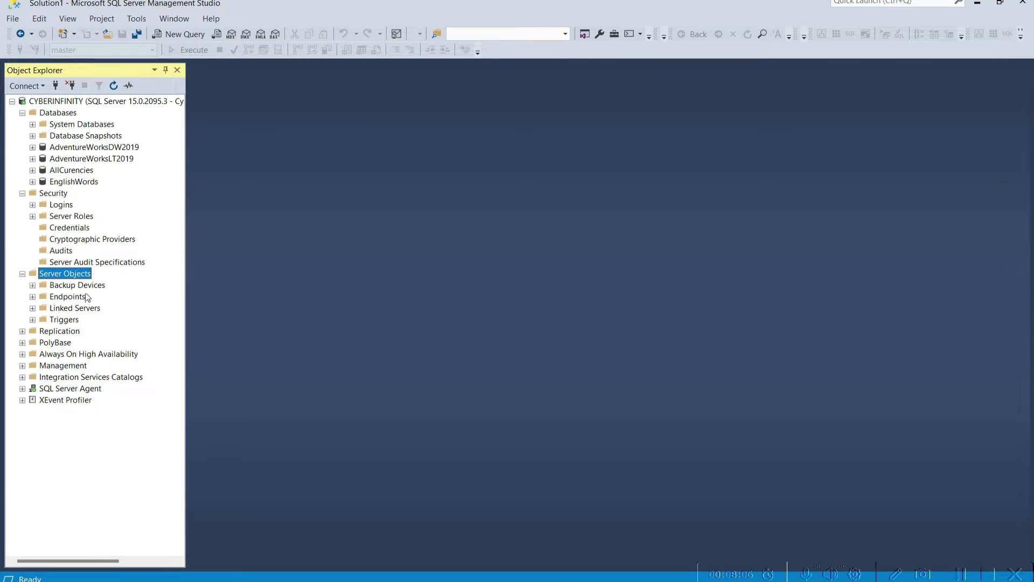
left_click(67, 287)
left_click(33, 286)
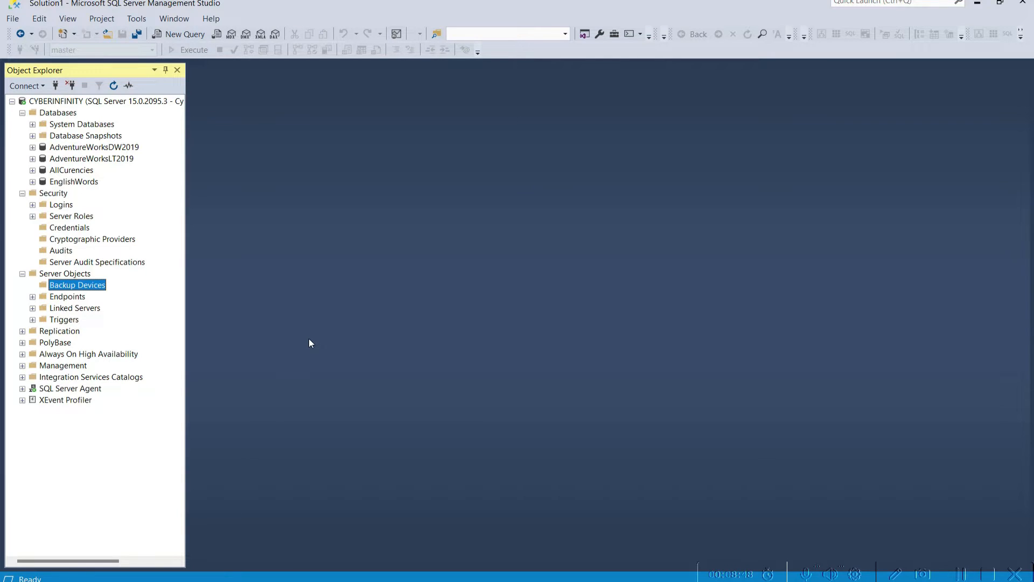
right_click(79, 286)
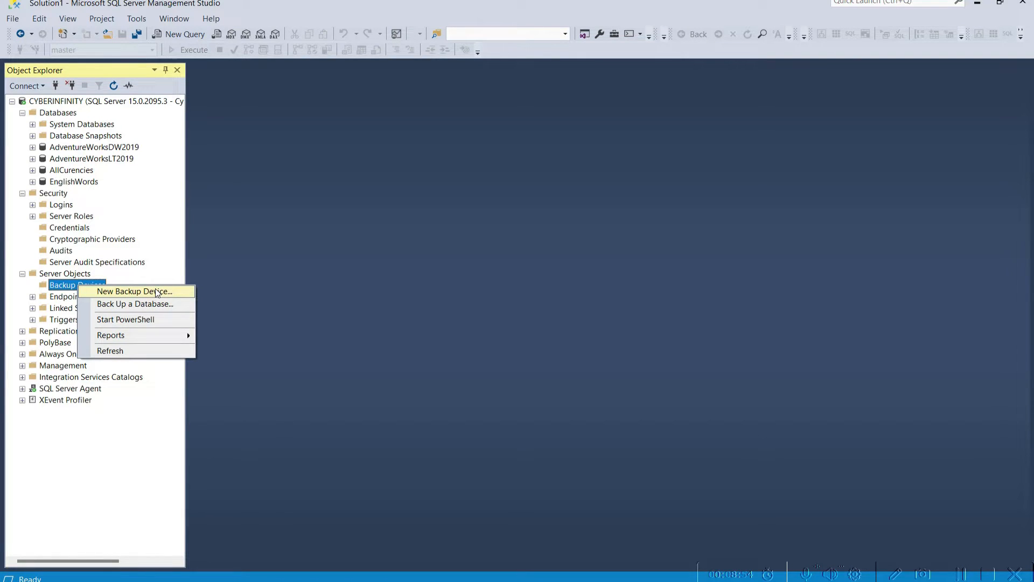
left_click(293, 286)
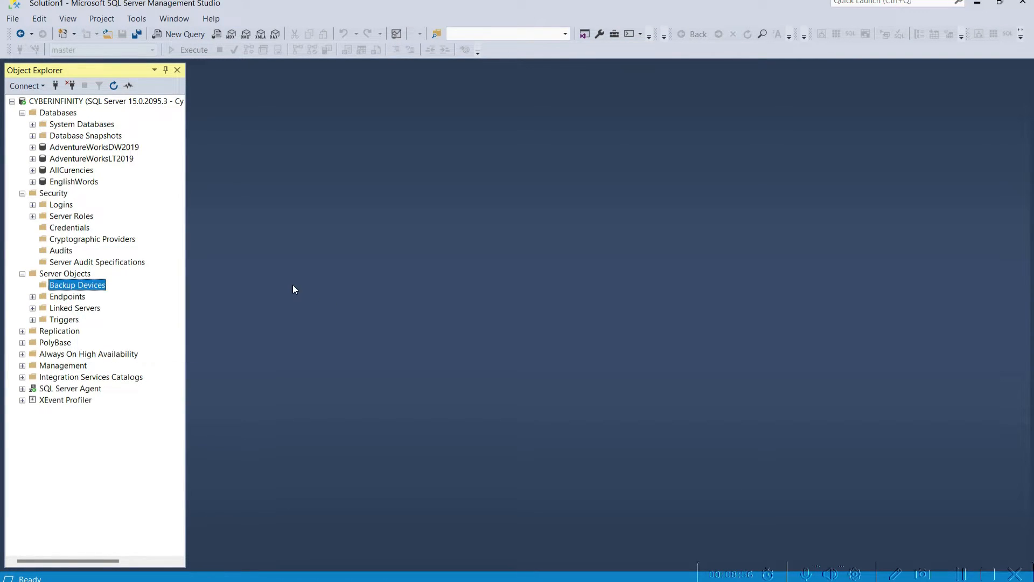
- Expand the Endpoints folder under Server Objects, including its Database Mirroring and Service Broker subfolders
left_click(42, 300)
left_click(33, 297)
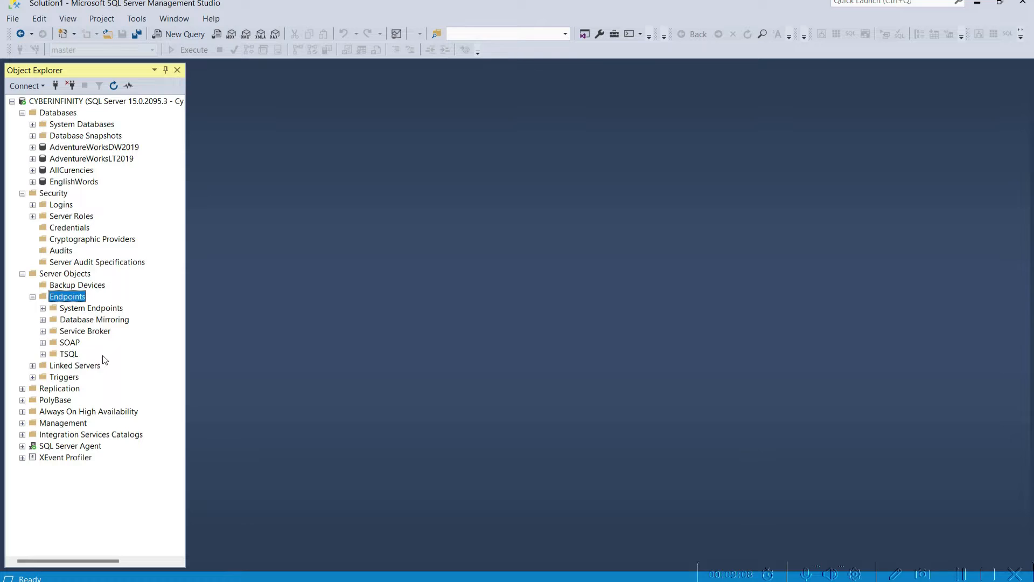
left_click(70, 322)
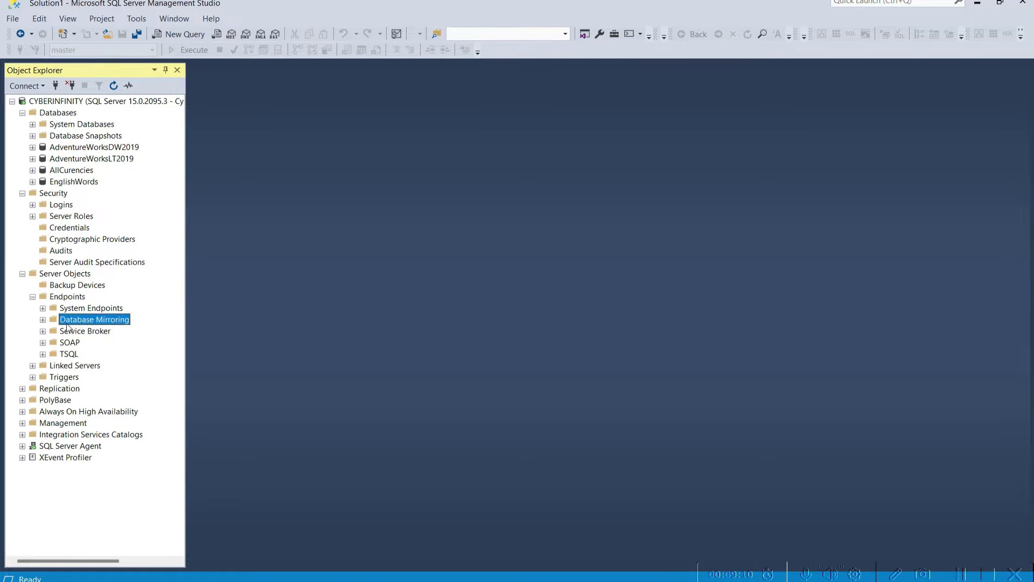
left_click(43, 320)
right_click(113, 324)
left_click(289, 383)
left_click(100, 332)
left_click(42, 331)
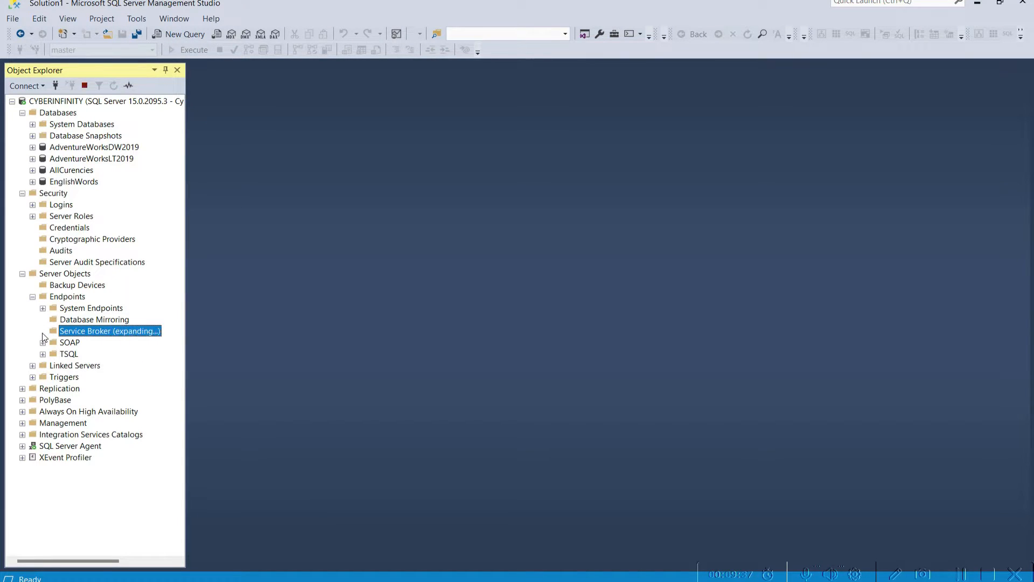
- Select the SOAP folder under Endpoints, and expand the TSQL folder to check its contents
left_click(74, 346)
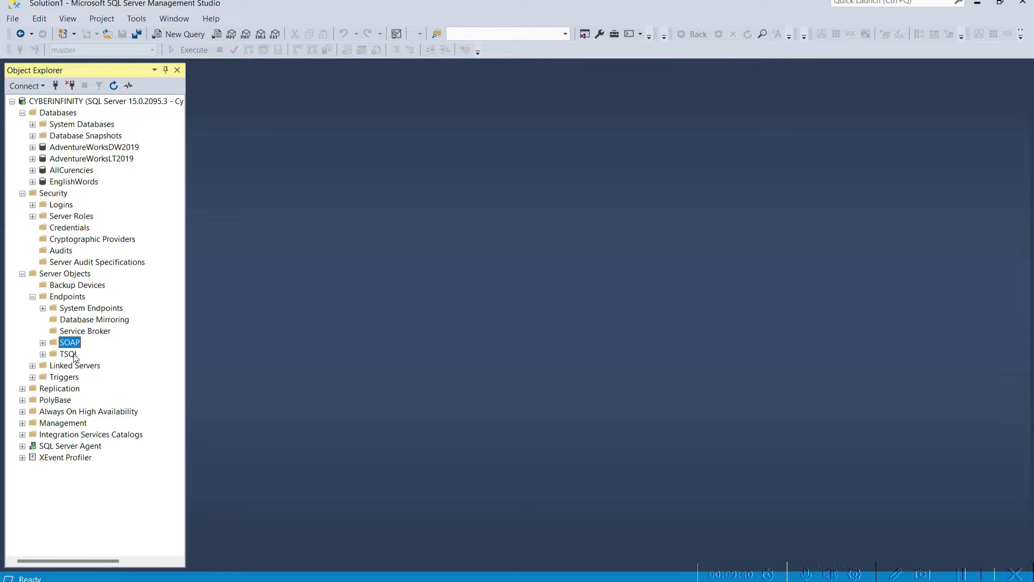
left_click(71, 354)
left_click(44, 354)
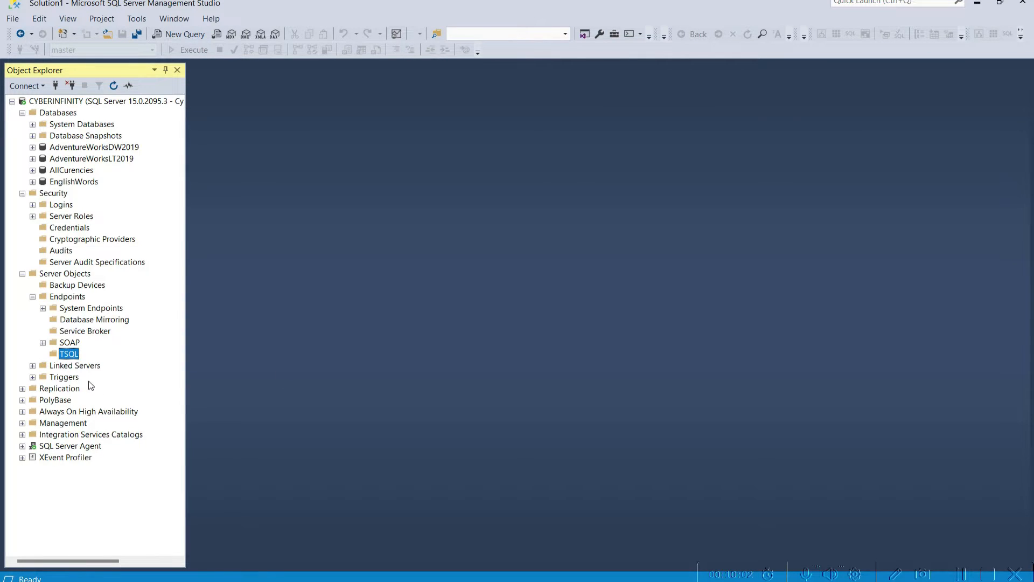
- Expand the Linked Servers folder under Server Objects and its Providers subfolder to view the provider list
left_click(67, 366)
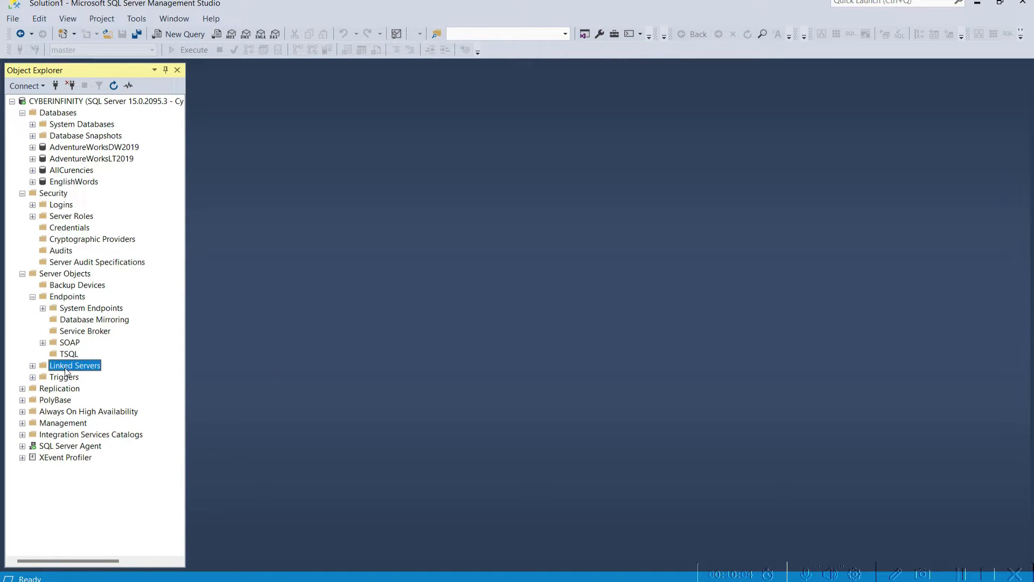
left_click(33, 366)
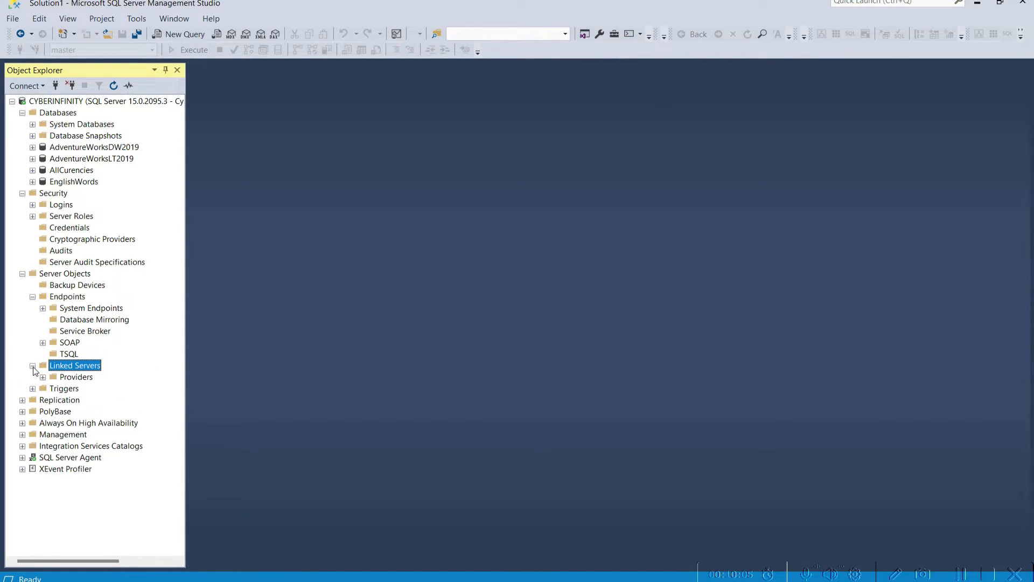
left_click(78, 377)
left_click(43, 377)
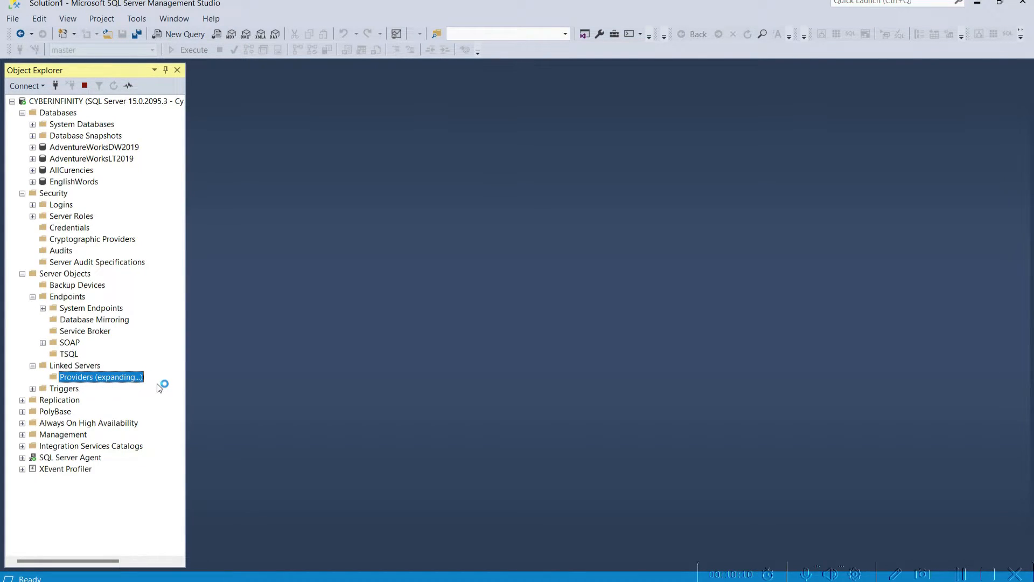
scroll(136, 428, "down", 2)
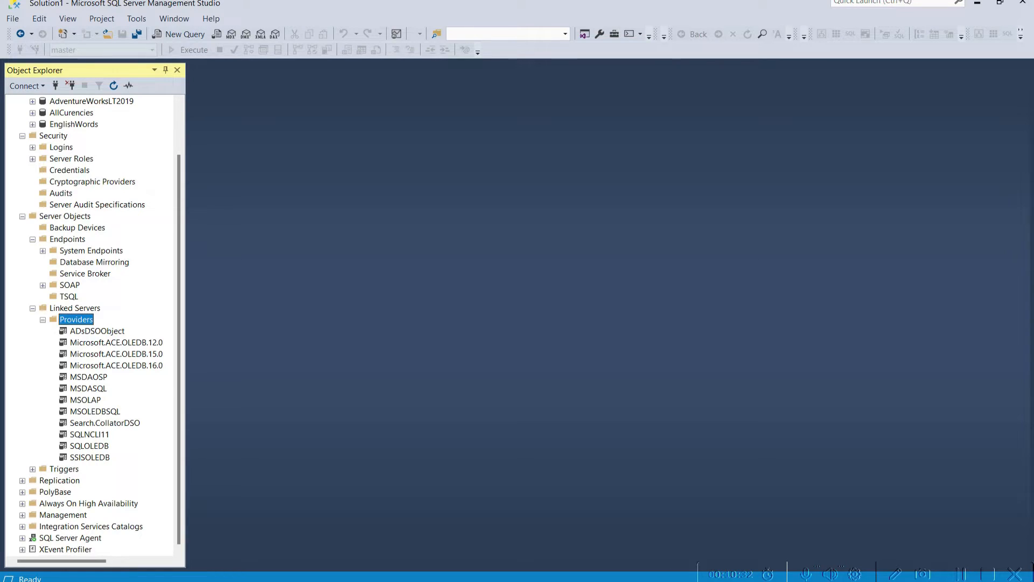
mouse_move(666, 581)
left_click(961, 576)
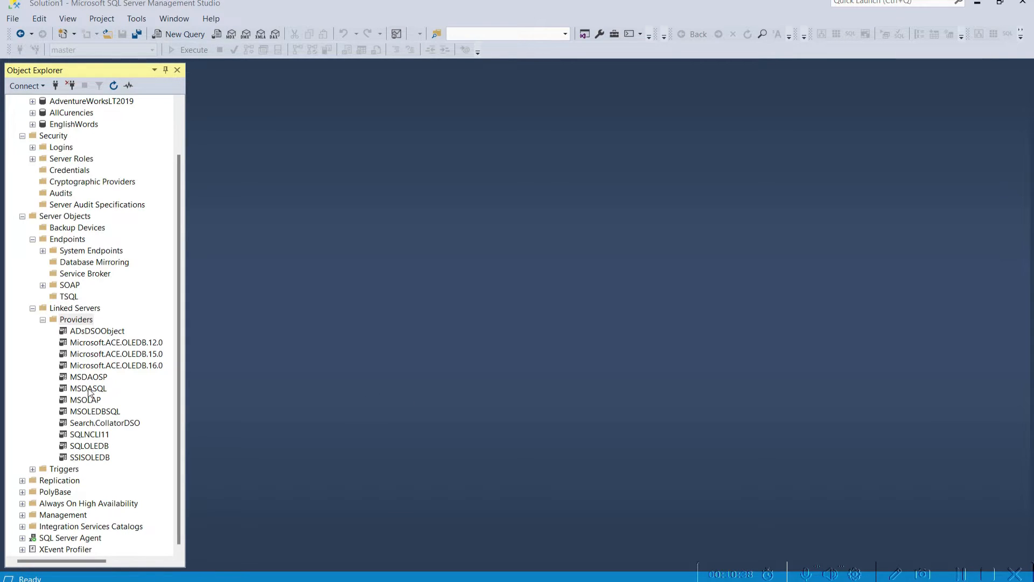
- Look through the SSISOLEDB, Search.CollatorDSO and Microsoft.ACE.OLEDB.16.0 providers, and collapse the Providers folder
left_click(90, 458)
left_click(102, 423)
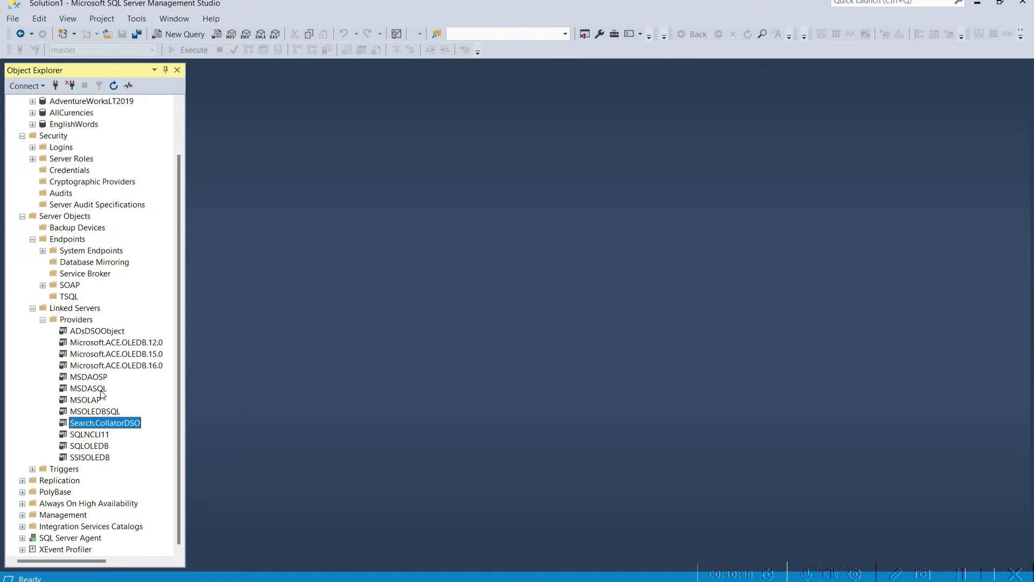
left_click(151, 366)
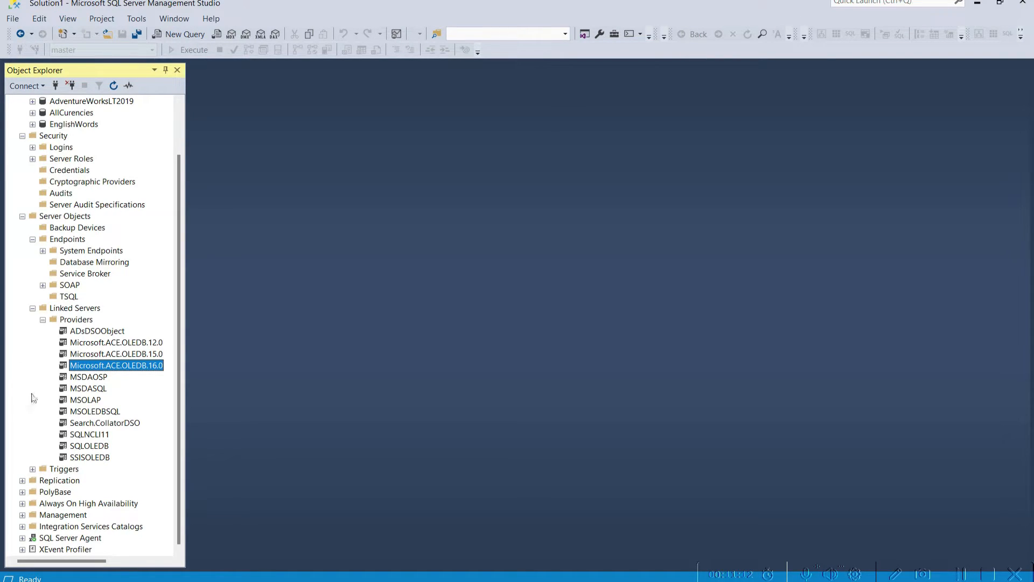
left_click(43, 320)
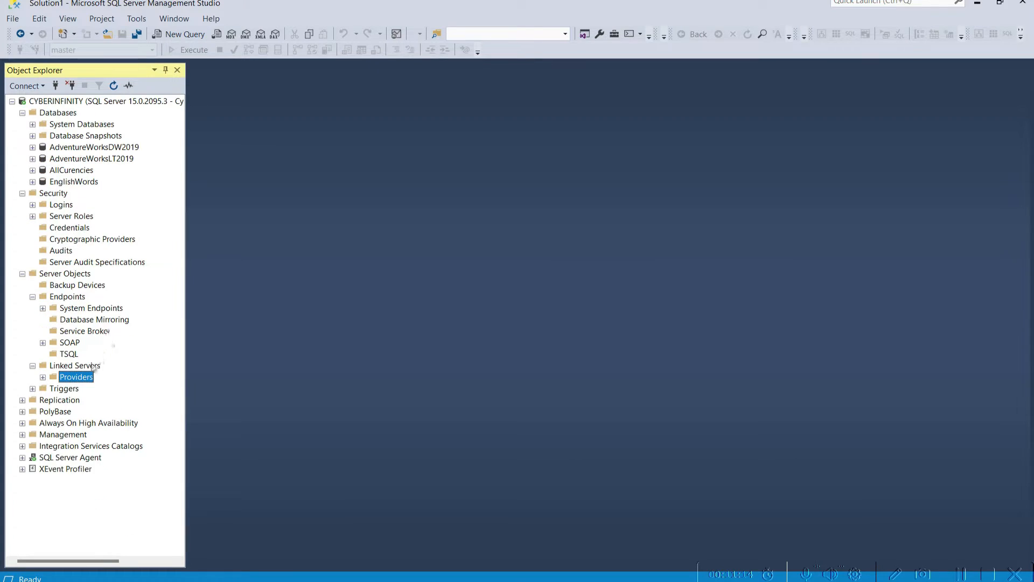
- Expand the Triggers folder under Server Objects and view the commands available for it
left_click(75, 389)
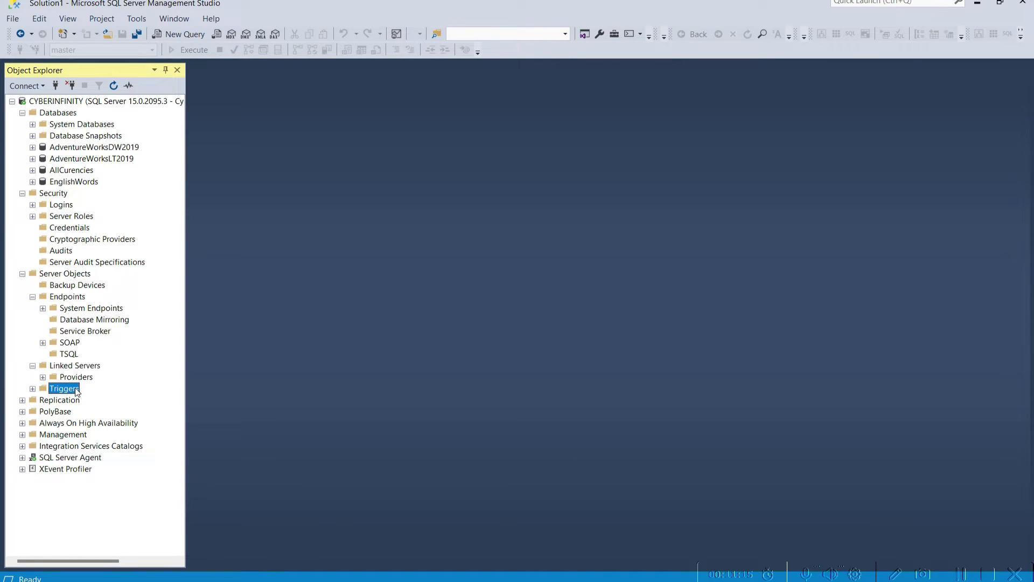
left_click(32, 389)
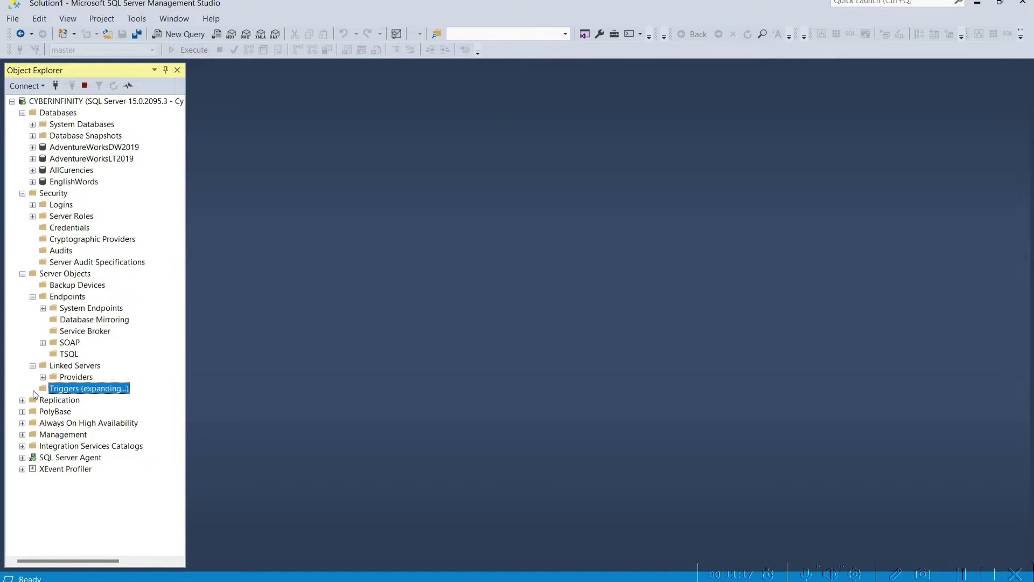
right_click(60, 389)
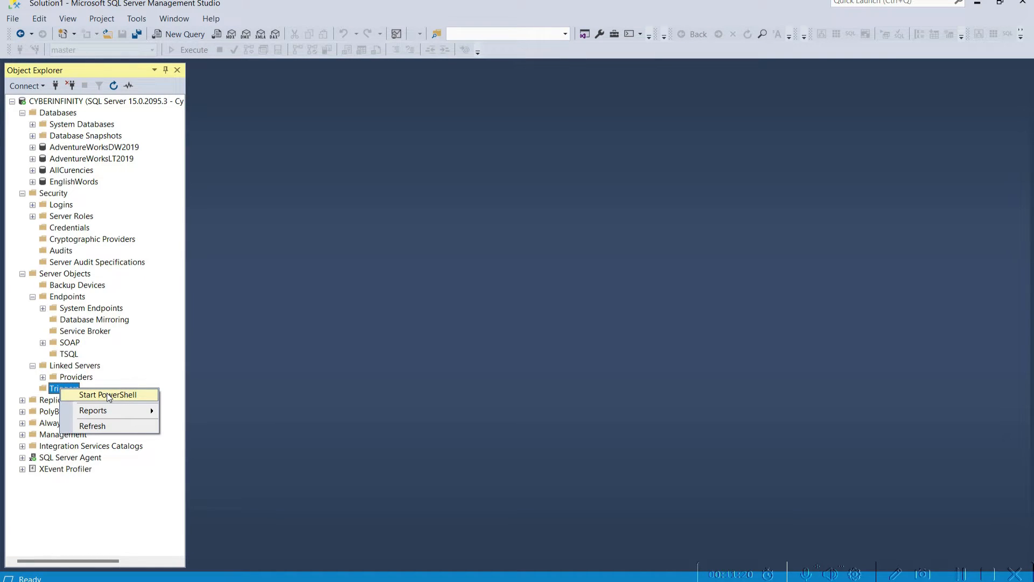
left_click(444, 423)
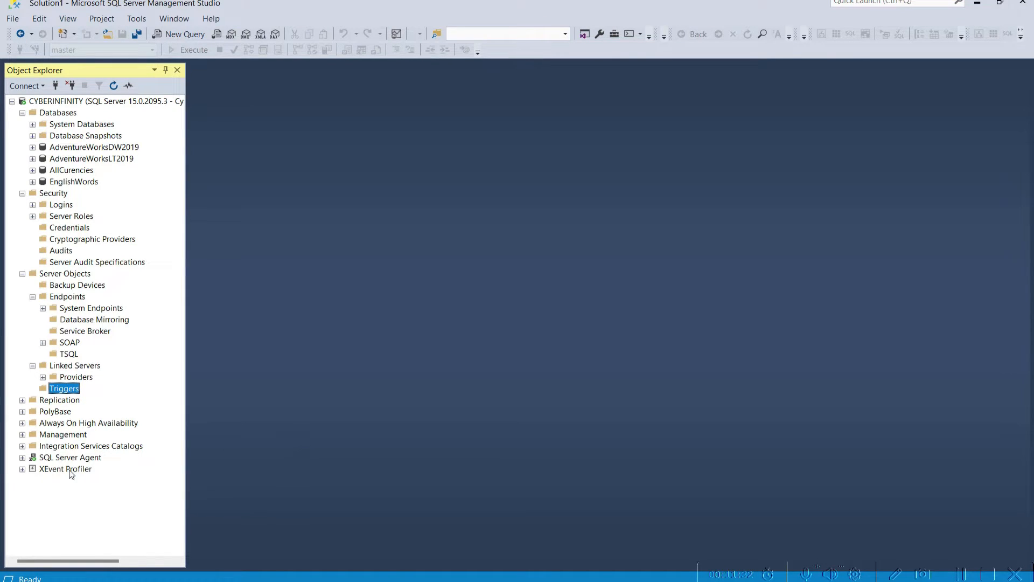
- Expand the Replication folder and its Local Publications subfolder, and select Local Subscriptions
left_click(64, 402)
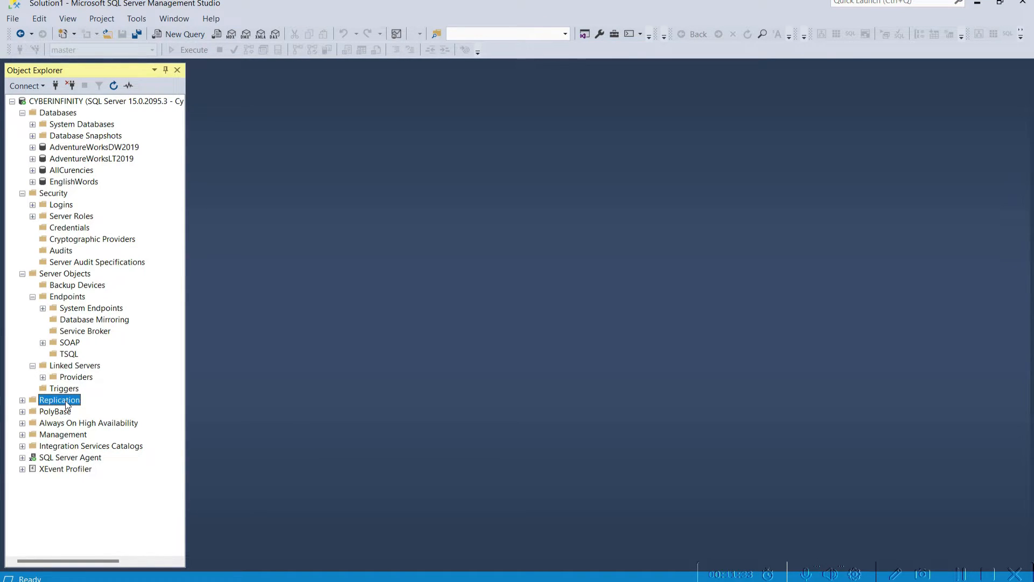
left_click(22, 401)
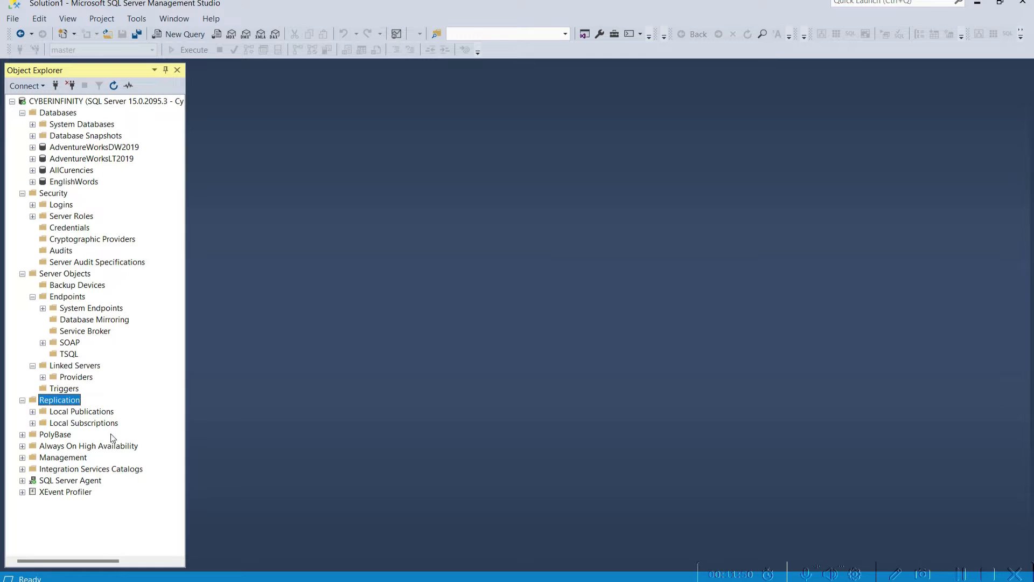
left_click(108, 412)
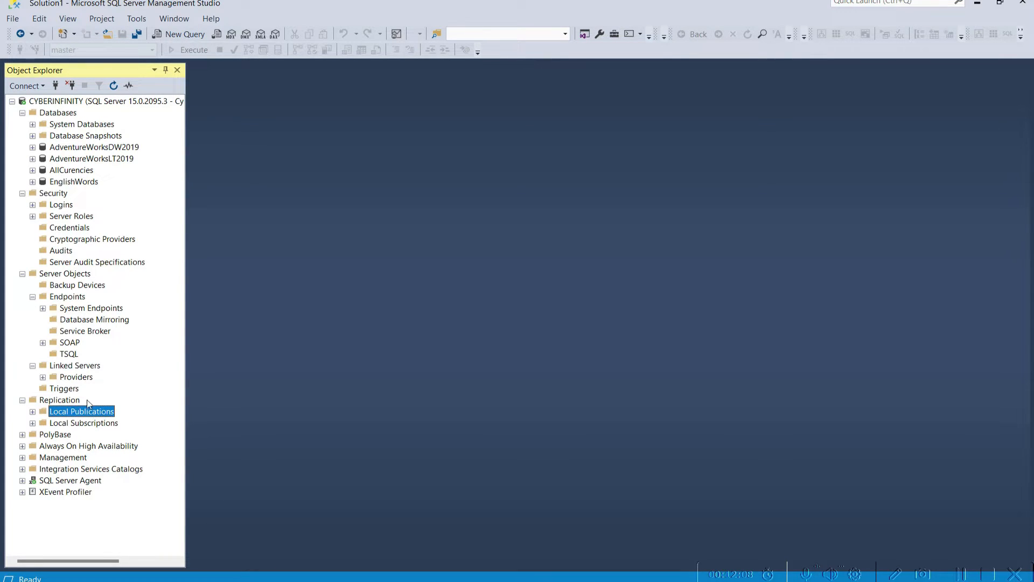
left_click(33, 411)
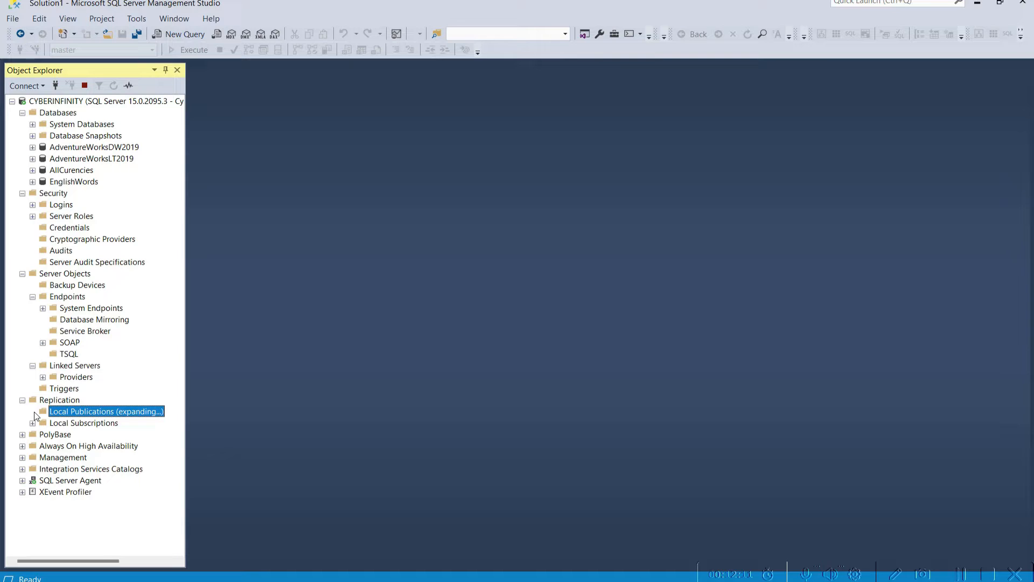
left_click(92, 425)
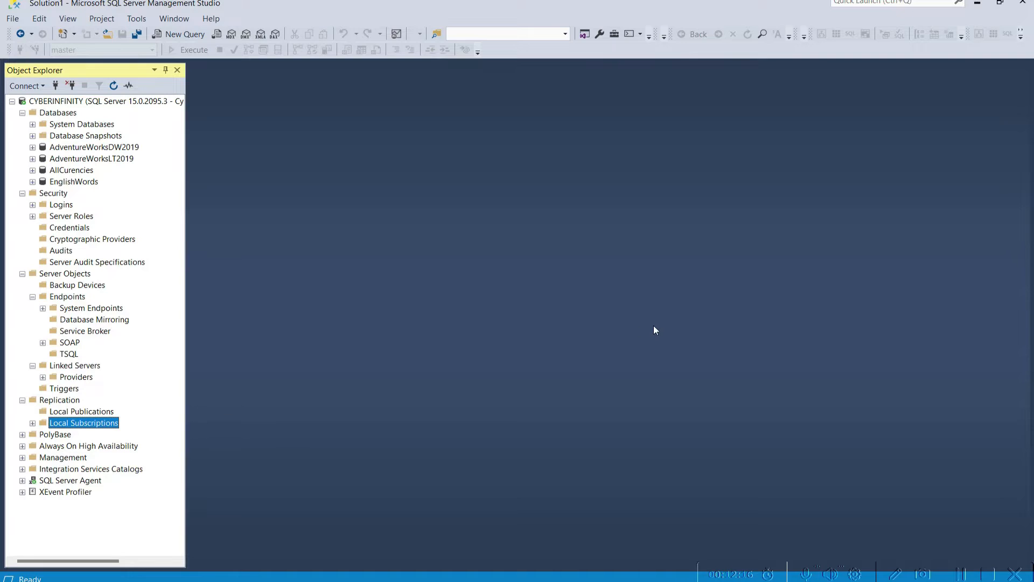
left_click(69, 415)
left_click(68, 425)
left_click(79, 413)
left_click(78, 425)
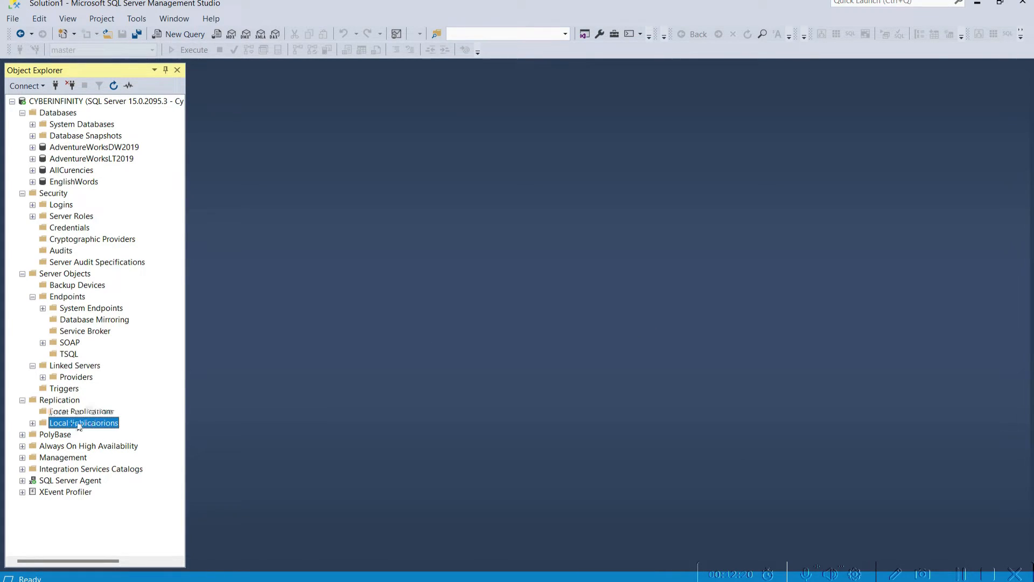
left_click(77, 412)
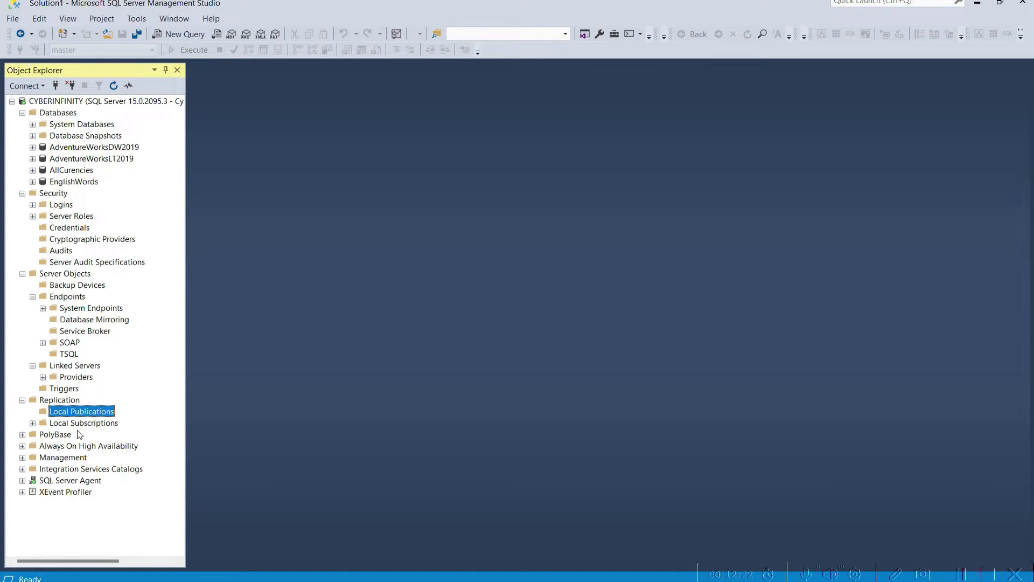
left_click(81, 425)
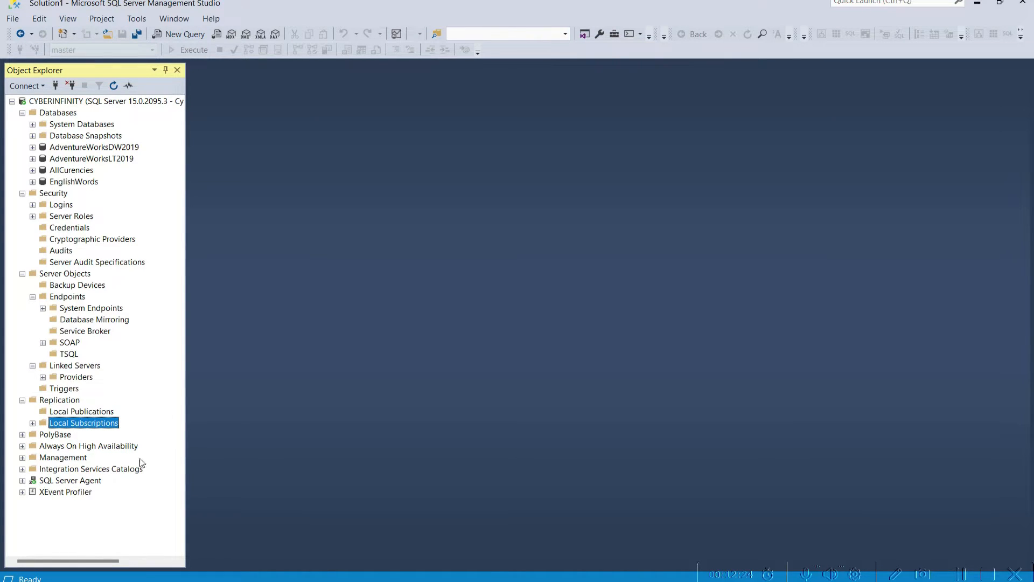
scroll(92, 464, "right", 1)
scroll(107, 461, "left", 1)
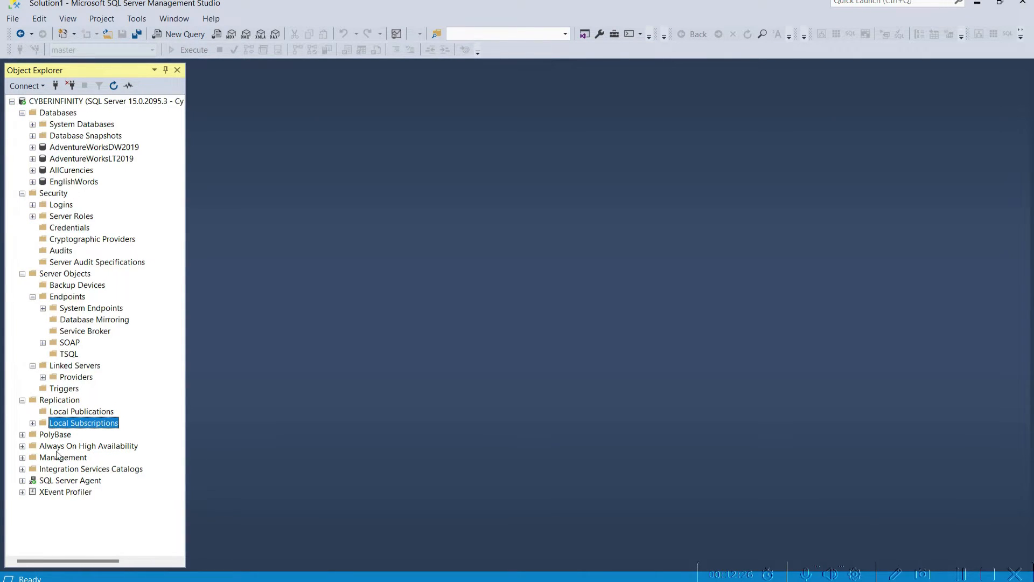
- Try to expand the PolyBase and Always On High Availability folders, dismissing any message shown
left_click(23, 435)
left_click(696, 316)
left_click(96, 447)
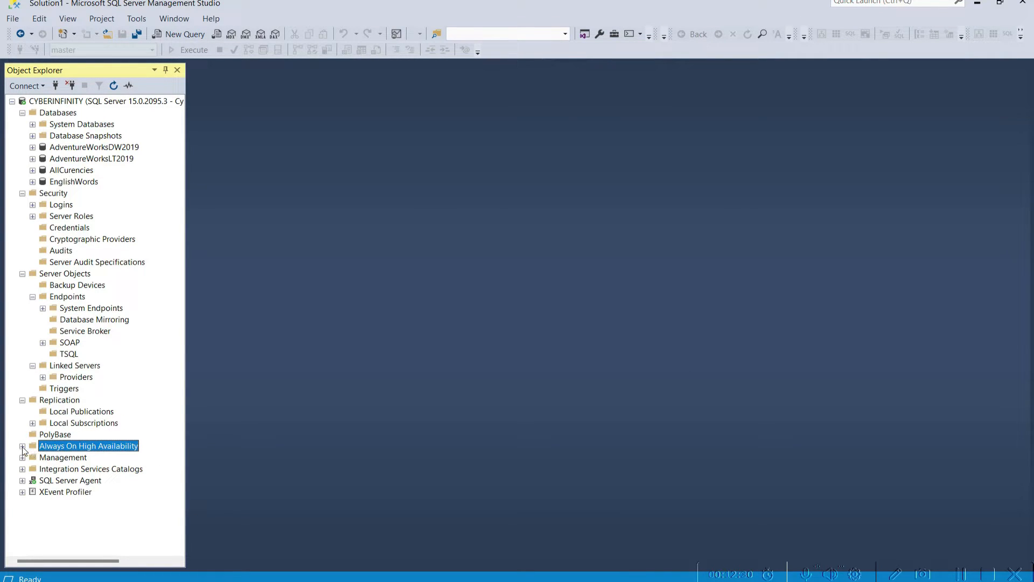
left_click(22, 447)
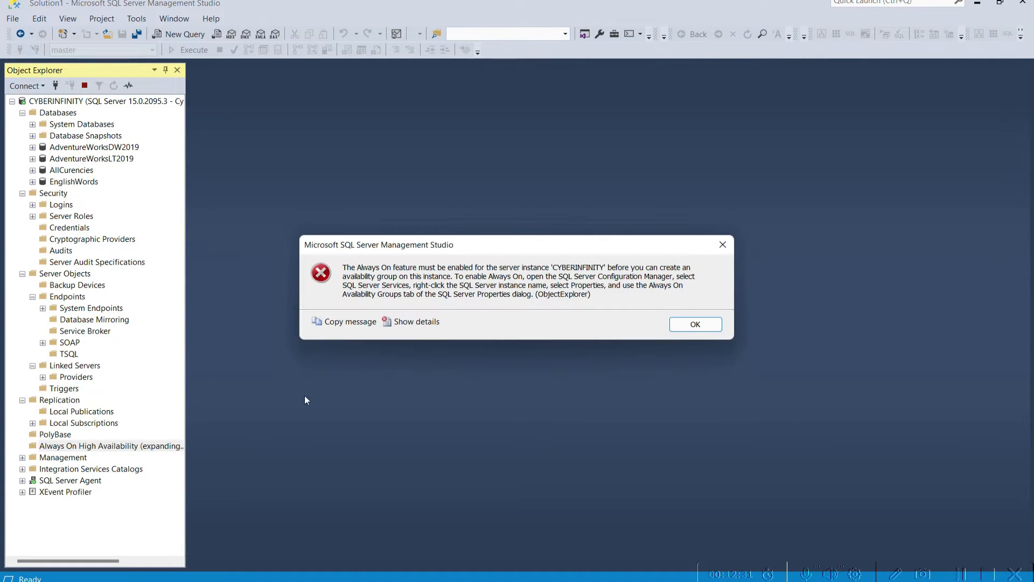
left_click(684, 325)
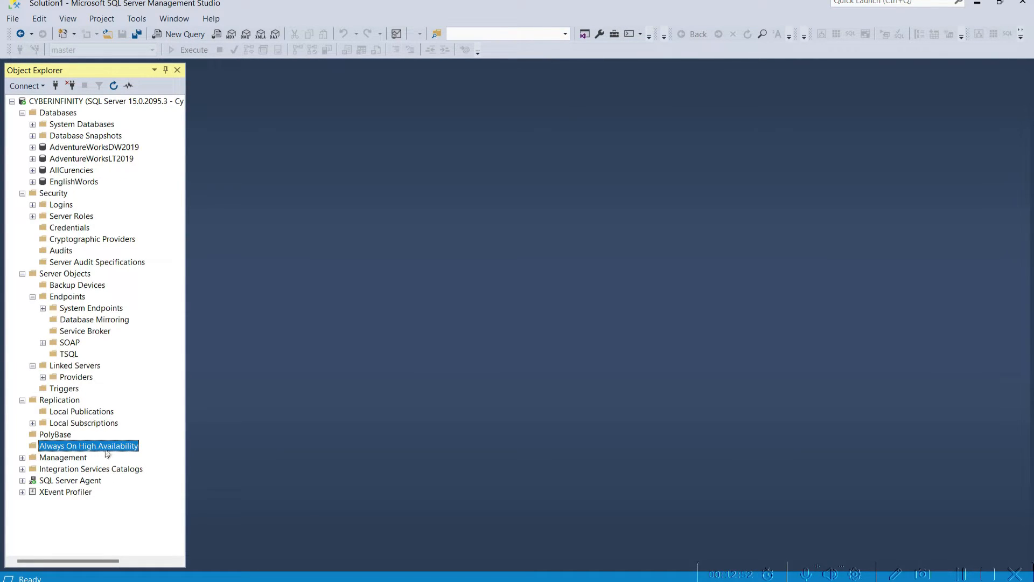
- Expand the Management folder and review the items it contains
left_click(58, 460)
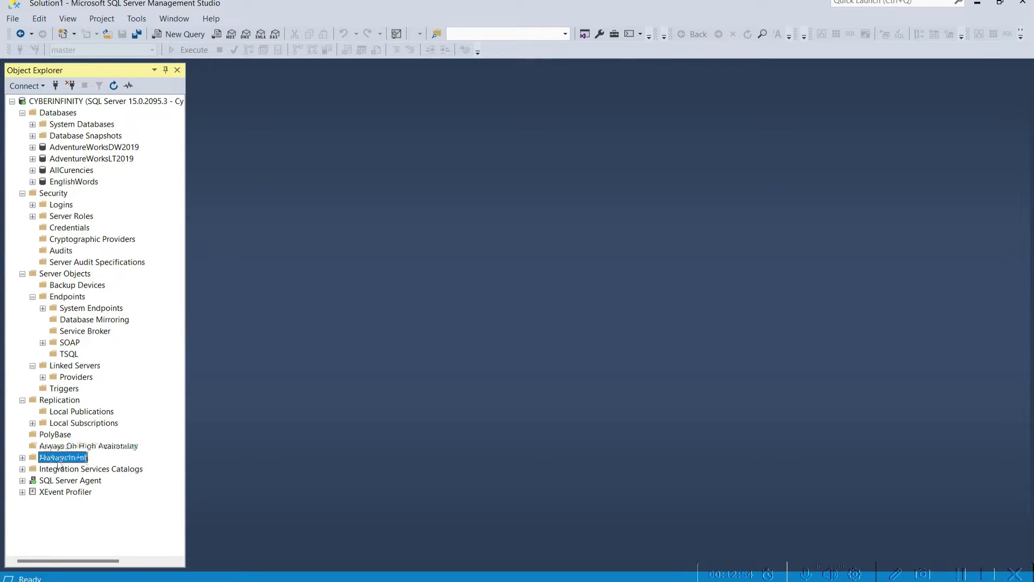
left_click(24, 458)
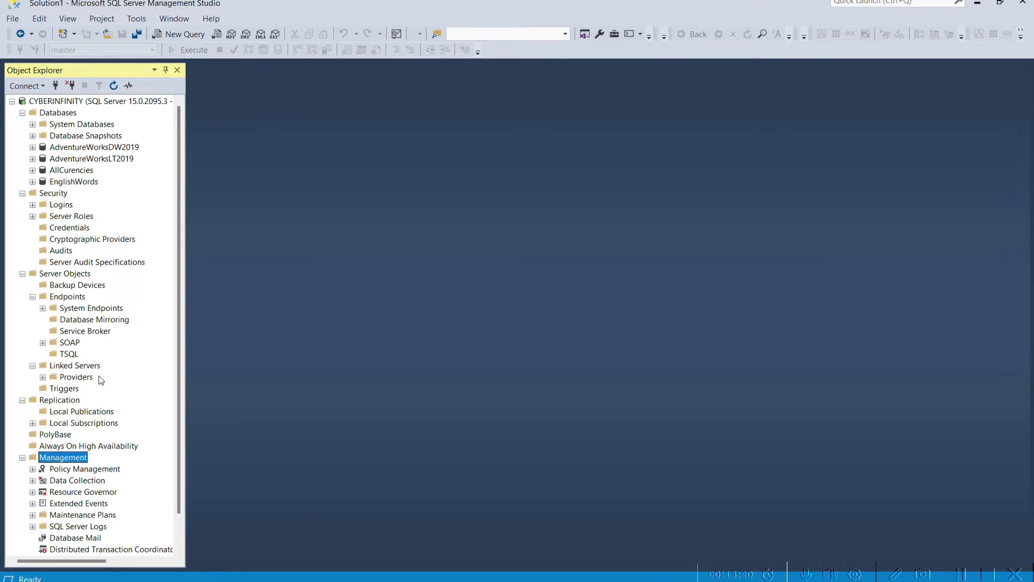
left_click(73, 400)
scroll(108, 418, "down", 1)
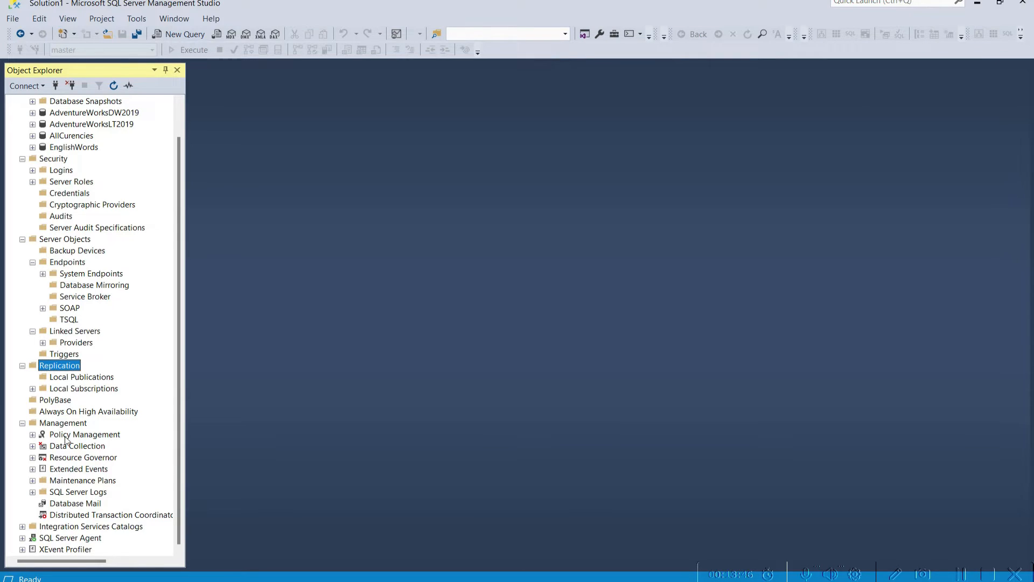
left_click(79, 426)
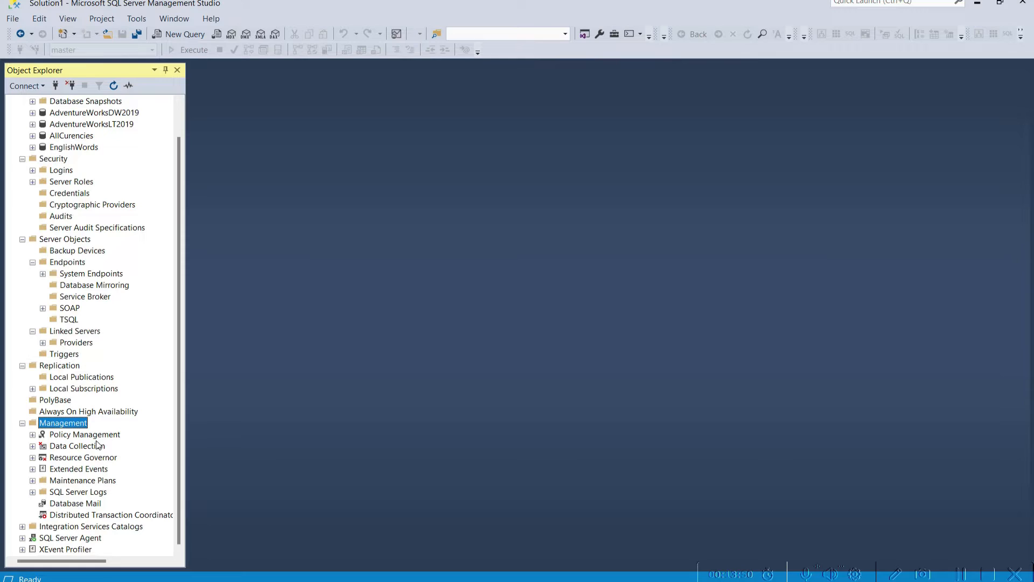
- Expand Policy Management under Management, down through Policies to the list of System Policies
left_click(98, 435)
left_click(33, 434)
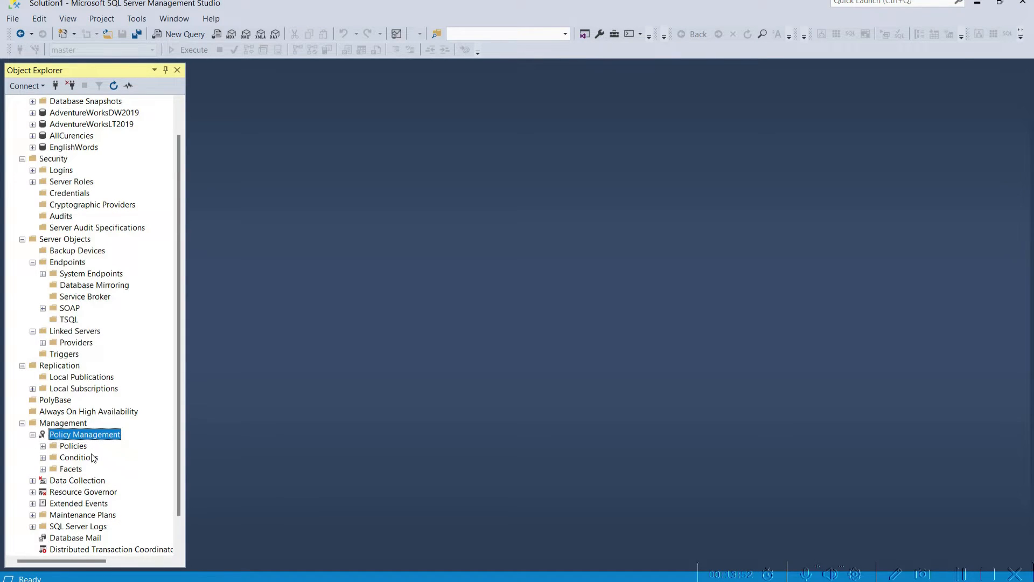
scroll(108, 463, "down", 1)
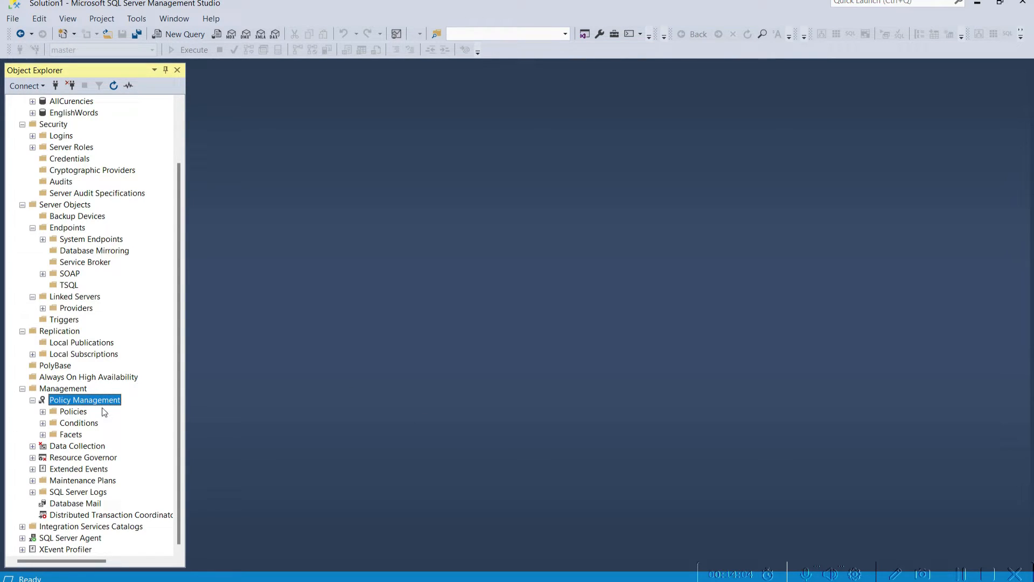
left_click(50, 412)
left_click(43, 412)
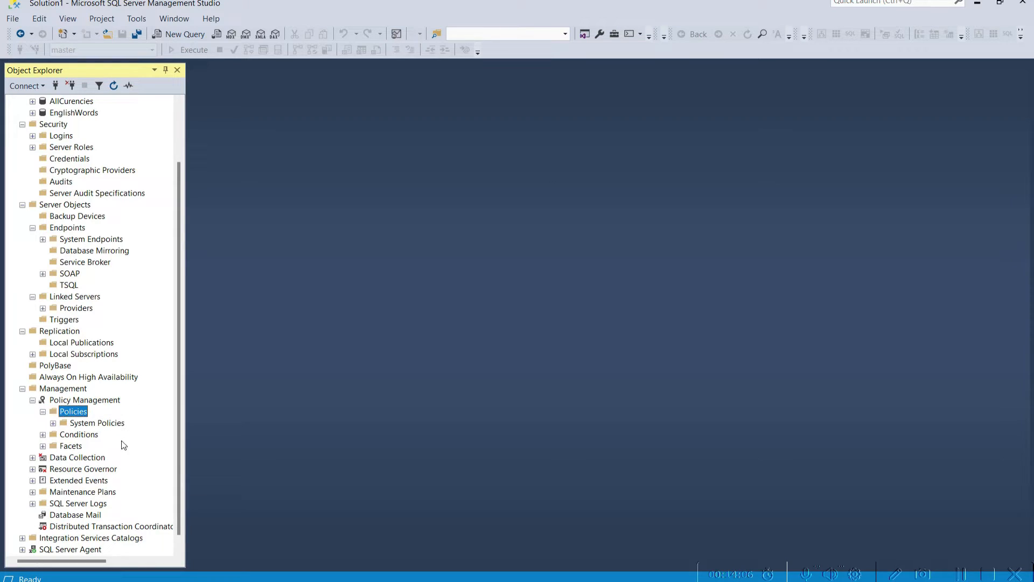
left_click(113, 425)
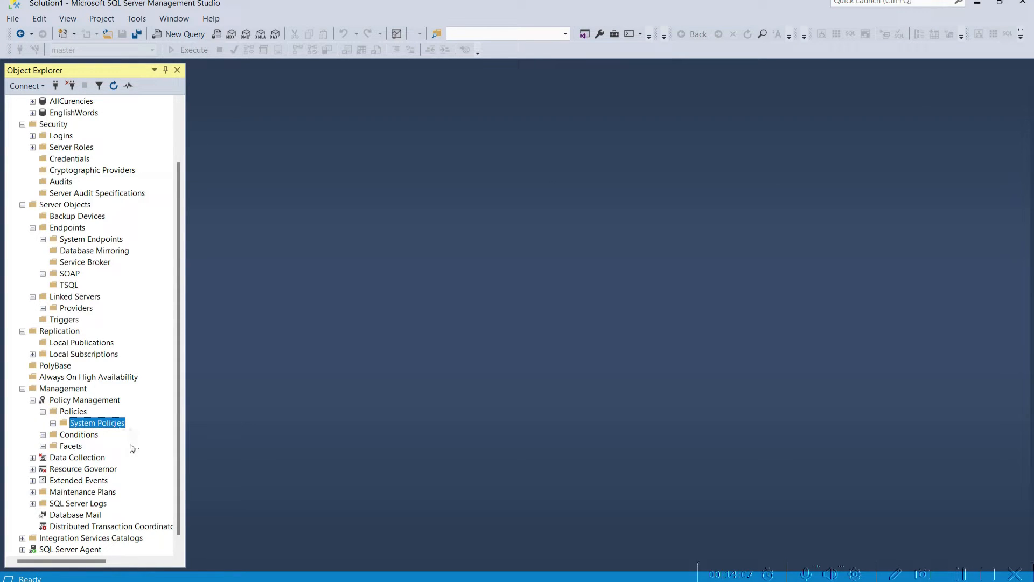
left_click(53, 423)
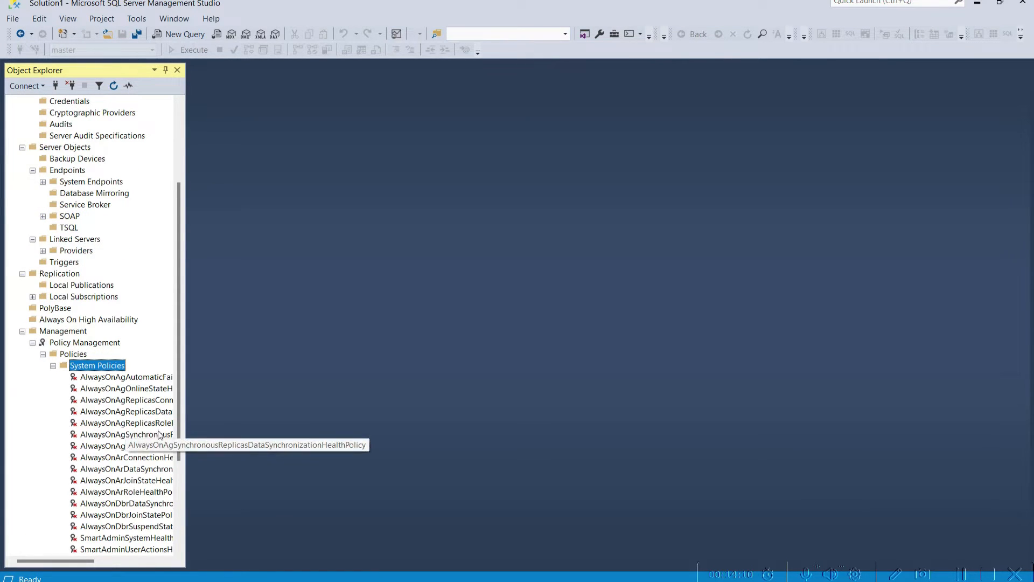
- Collapse System Policies, and expand Conditions down to the System Conditions list to view it before collapsing both again
left_click_drag(69, 562, 89, 562)
left_click(13, 366)
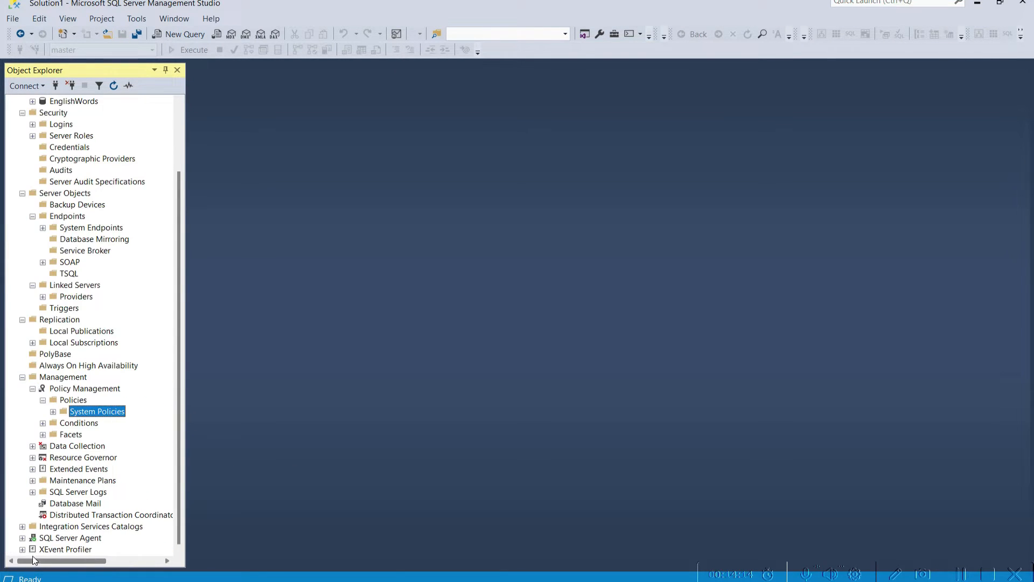
left_click(74, 424)
left_click(43, 423)
left_click(87, 435)
left_click(53, 435)
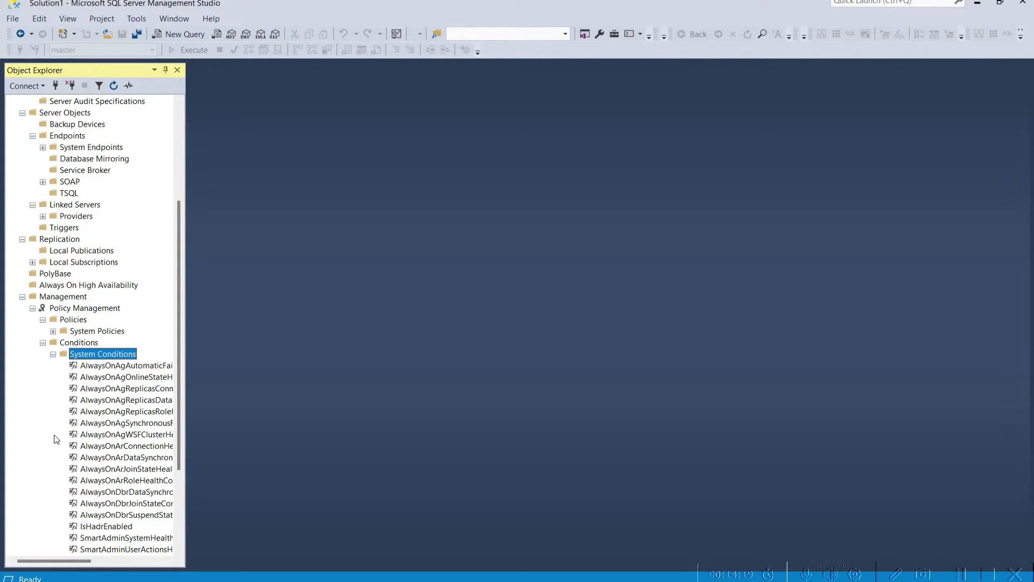
left_click(54, 354)
left_click(44, 412)
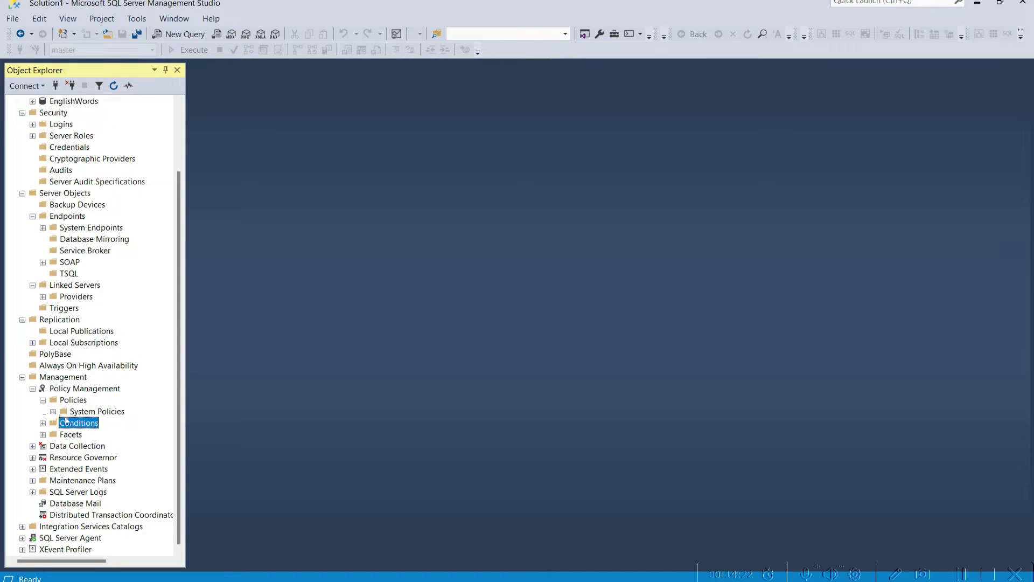
- Expand Facets under Policy Management to view its entries, and collapse Facets and the Policy Management node
left_click(67, 434)
left_click(43, 435)
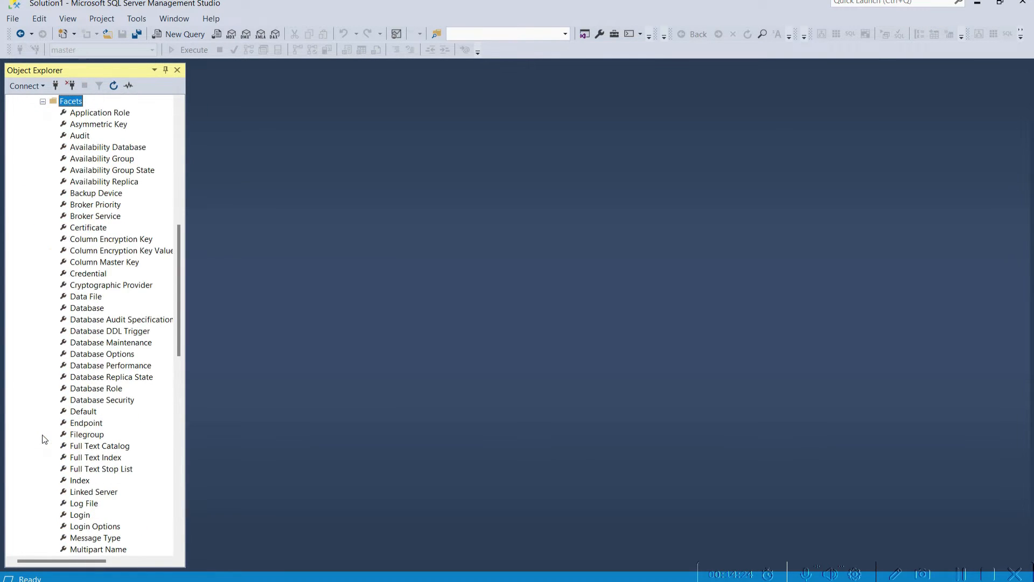
scroll(43, 438, "up", 5)
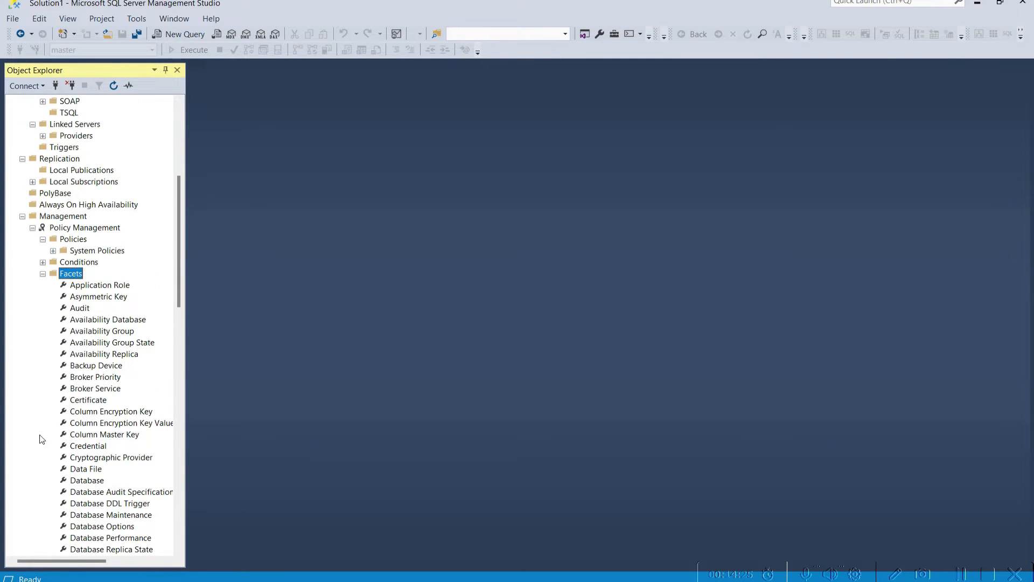
left_click(43, 274)
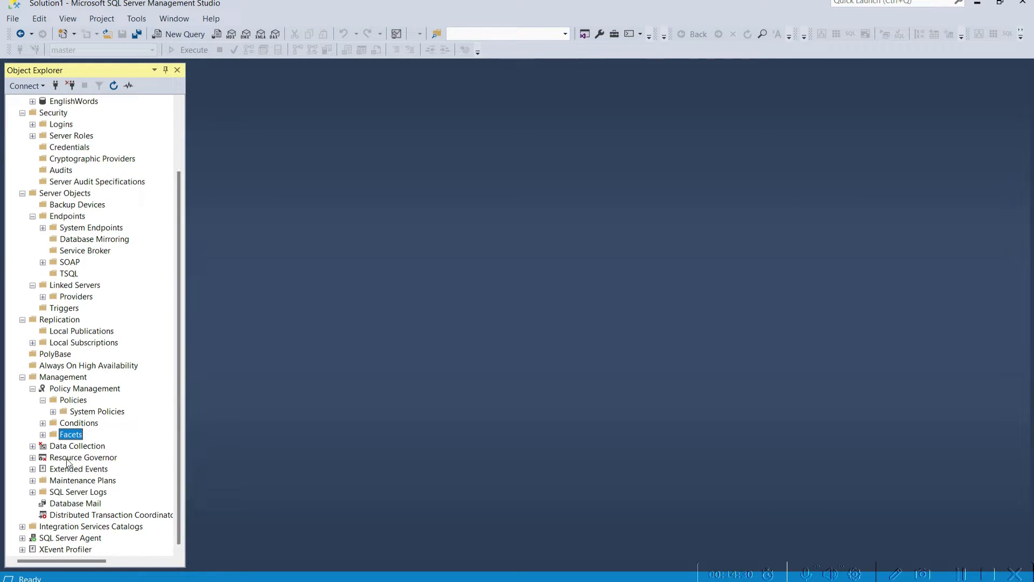
left_click(32, 389)
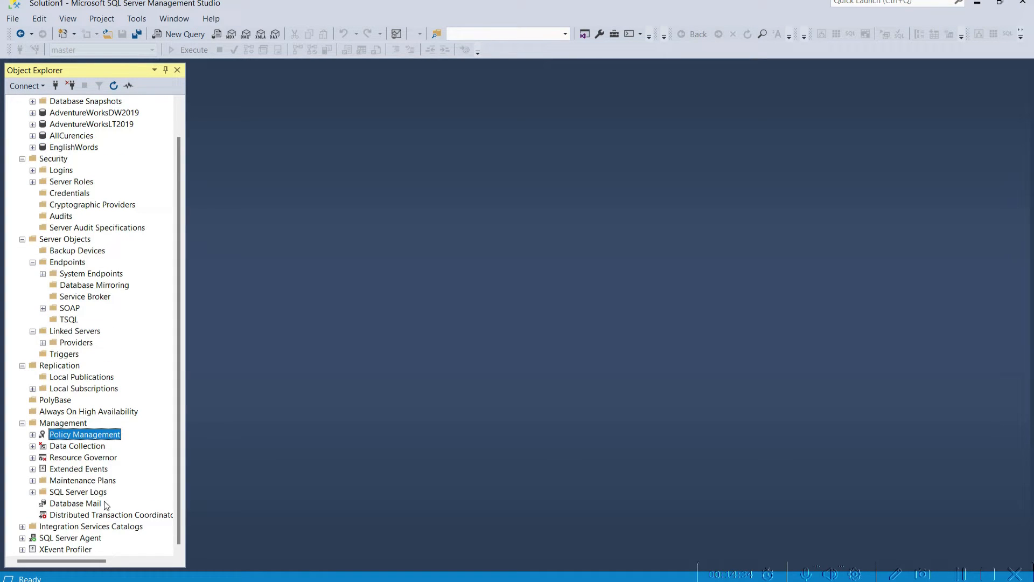
- Expand Maintenance Plans under Management and select the existing MaintenancePlan
left_click(98, 480)
left_click(32, 480)
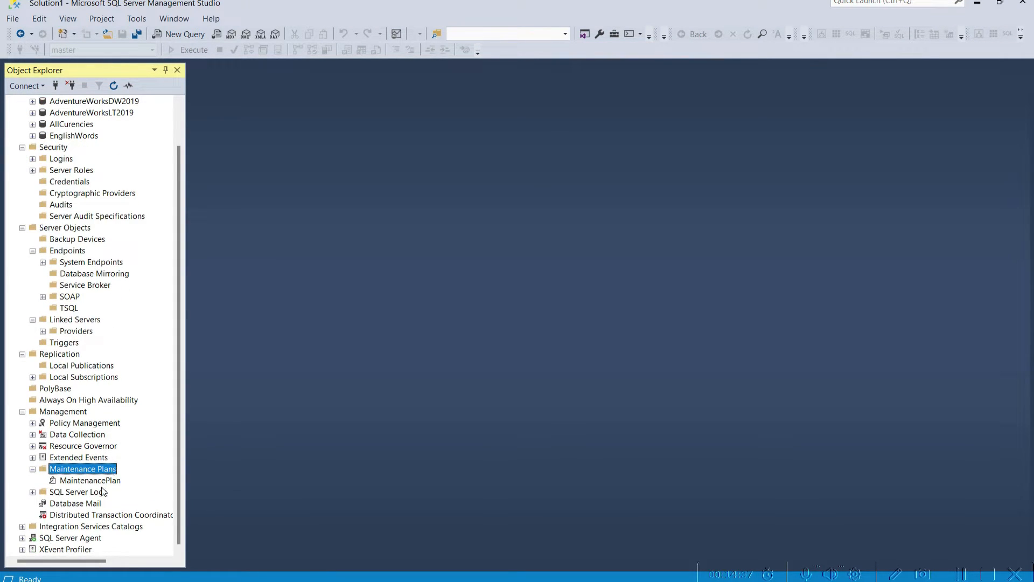
left_click(70, 413)
left_click(98, 481)
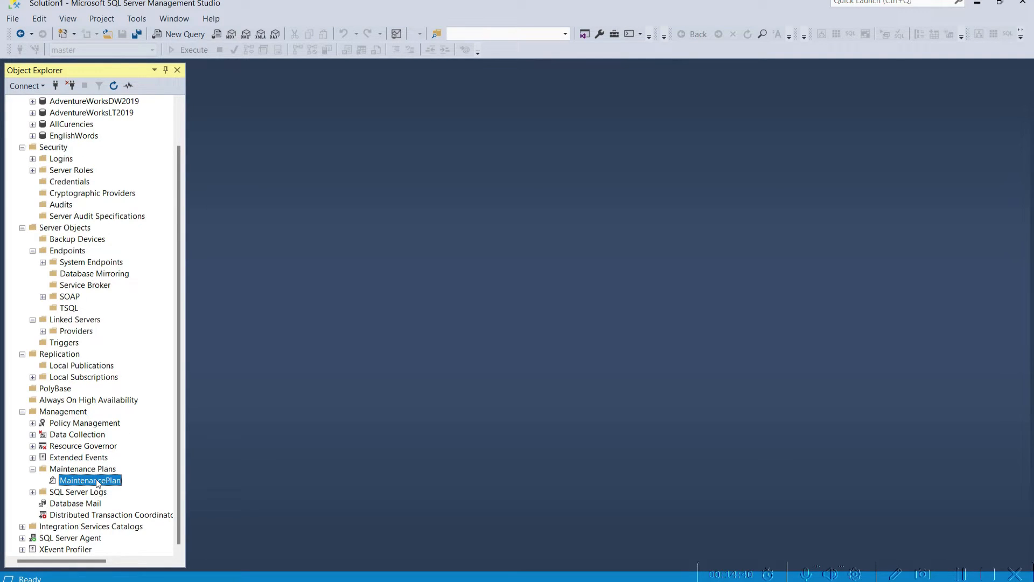
- Start the Maintenance Plan Wizard and name the plan MaintenancePlan-1, keeping the SQL Server Agent service account and a single schedule
right_click(98, 482)
left_click(157, 479)
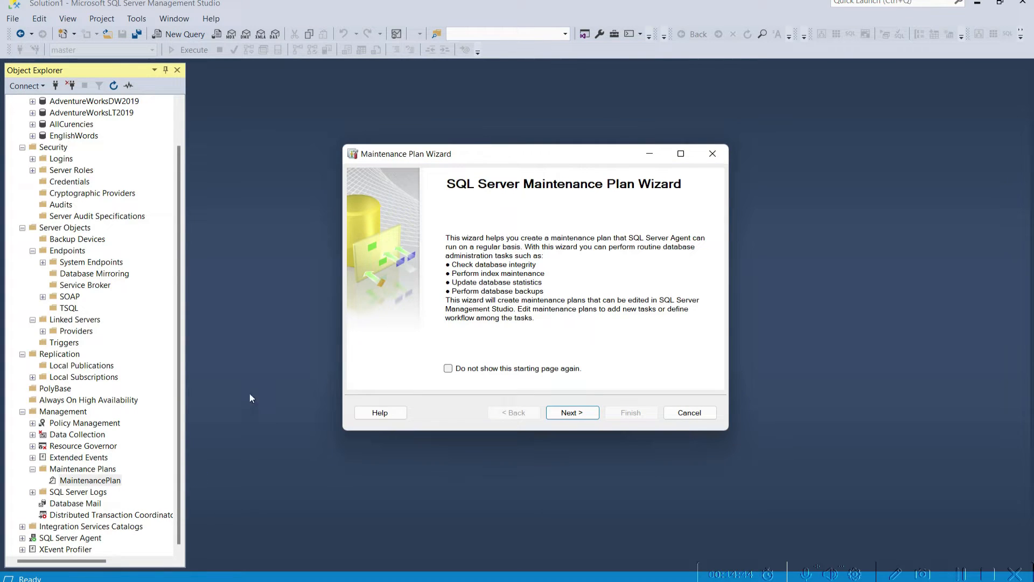
left_click(574, 412)
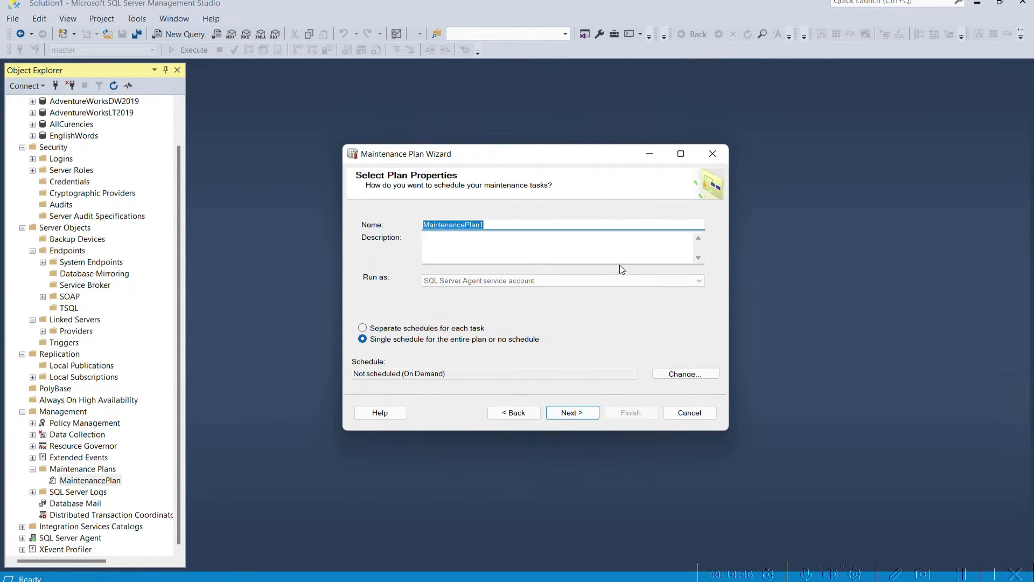
left_click(537, 226)
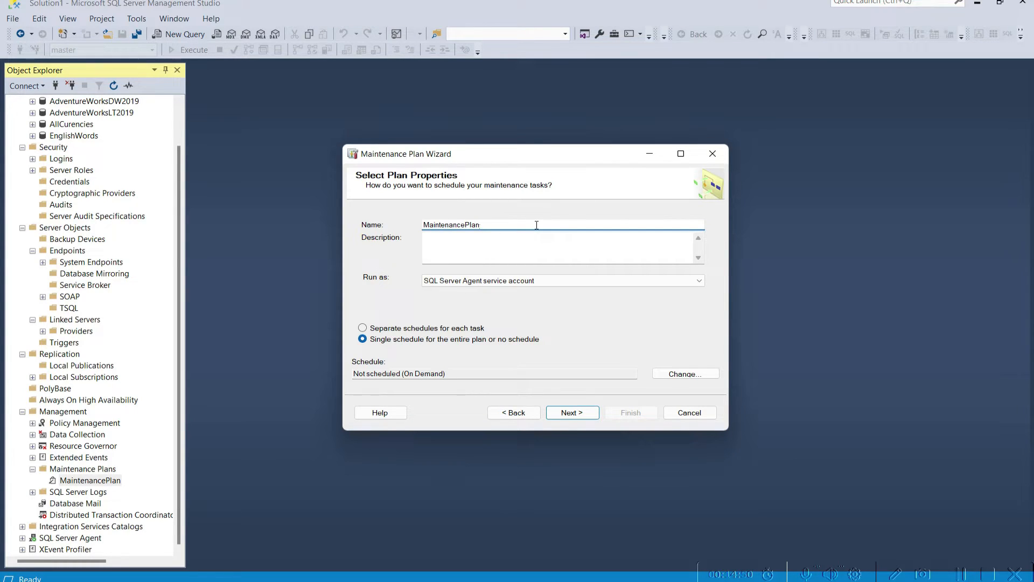
left_click(552, 284)
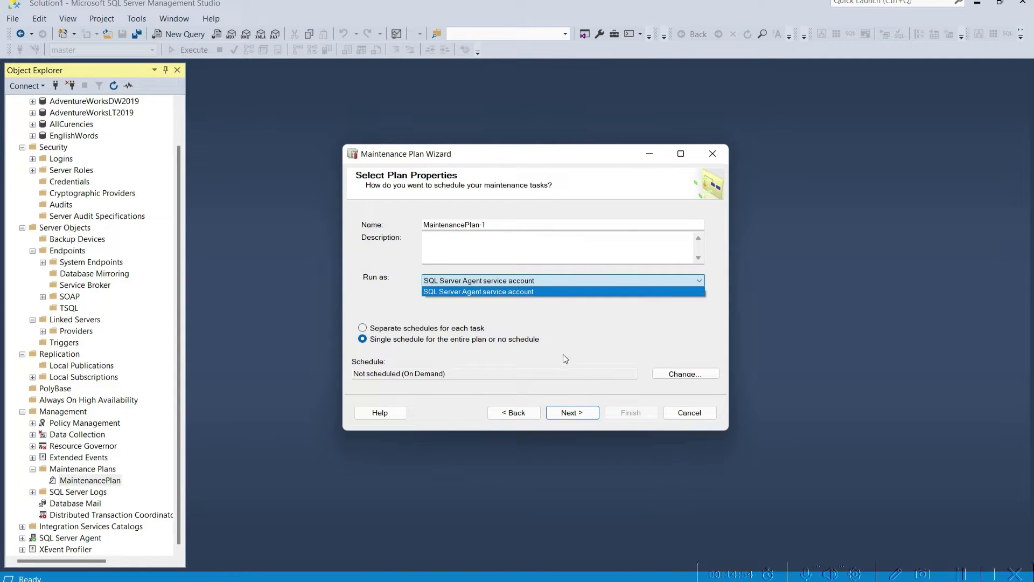
left_click(574, 377)
left_click(571, 414)
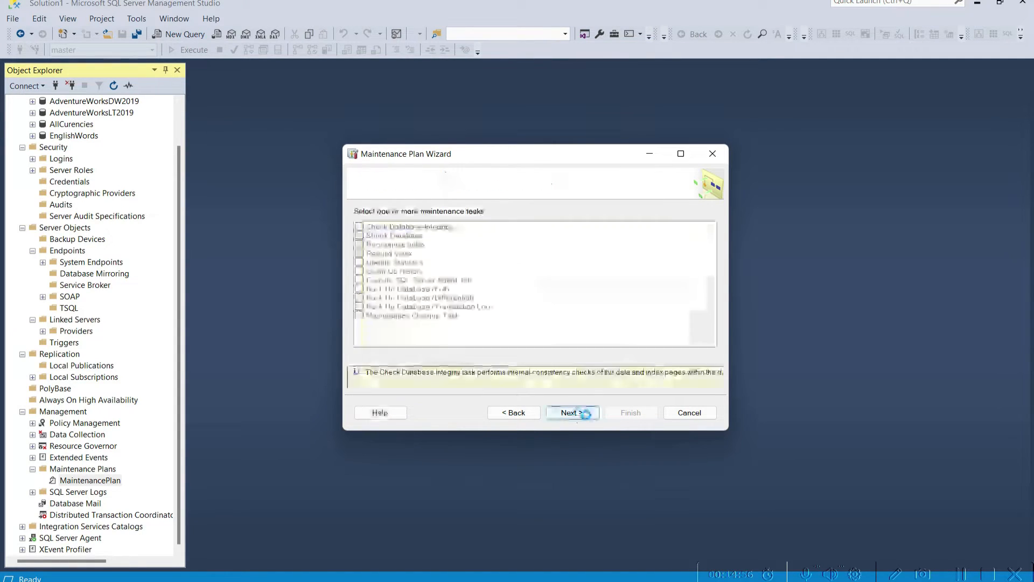
- Choose Check Database Integrity as the plan's only maintenance task and accept the task order
left_click(360, 227)
left_click(582, 414)
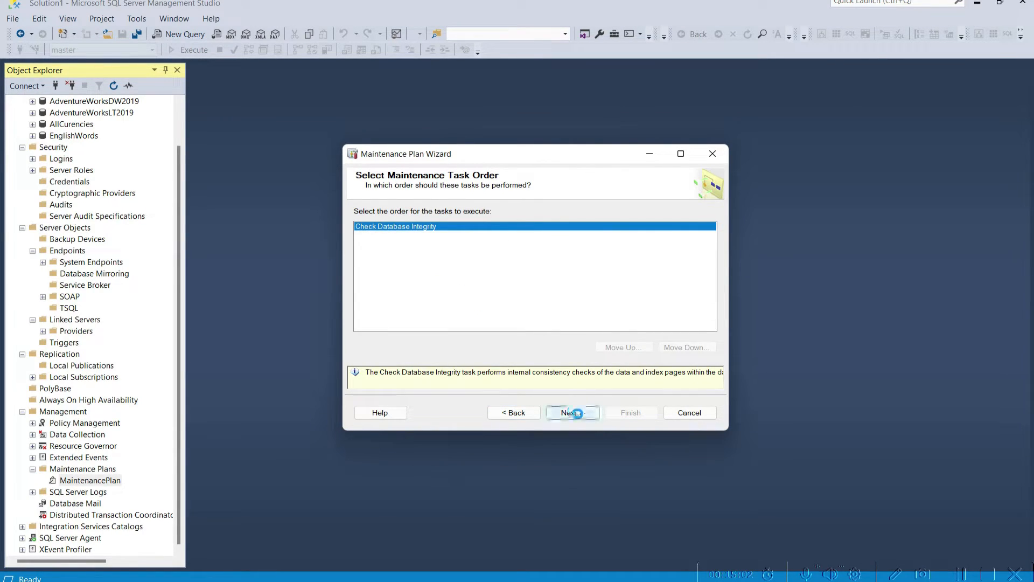
left_click(573, 415)
- Limit the integrity check task to the EnglishWords database, keeping Include indexes and Physical Only enabled
left_click(729, 215)
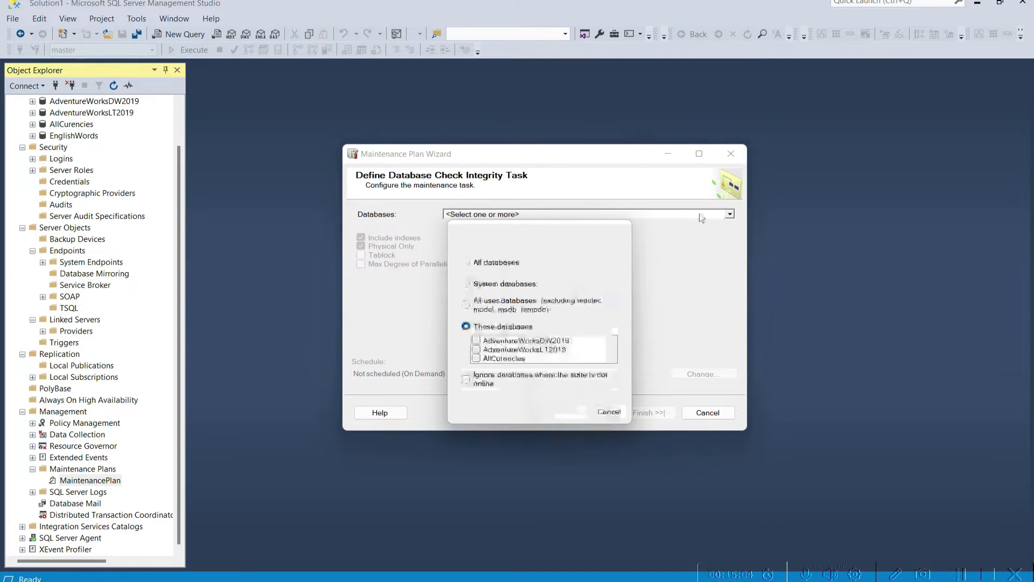
scroll(522, 356, "down", 1)
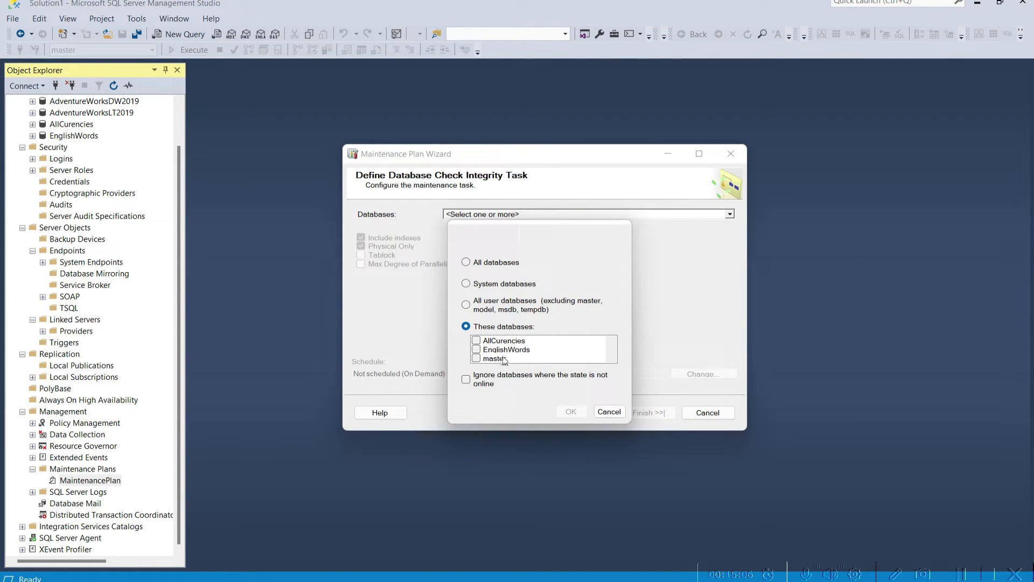
left_click(476, 350)
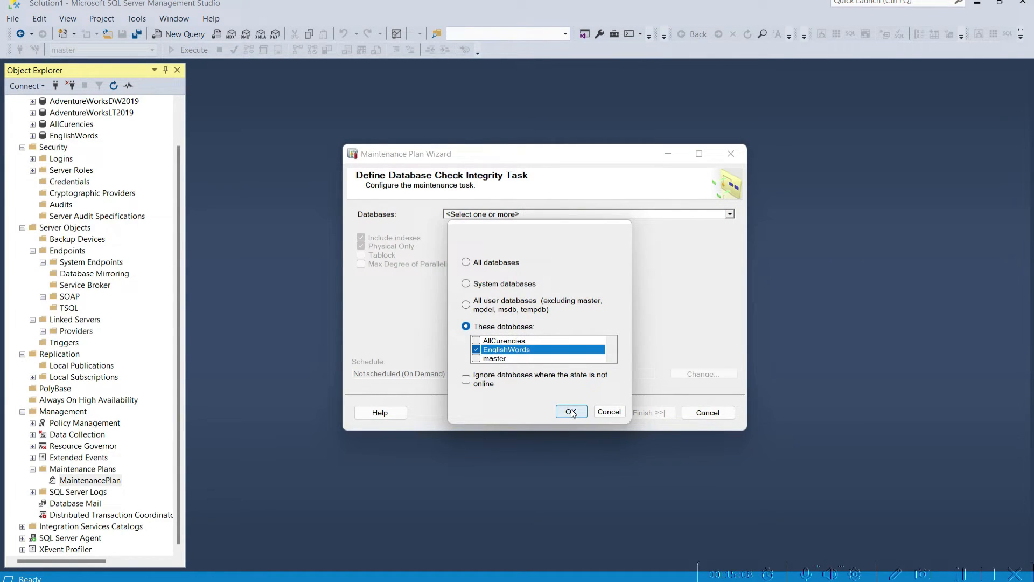
left_click(572, 413)
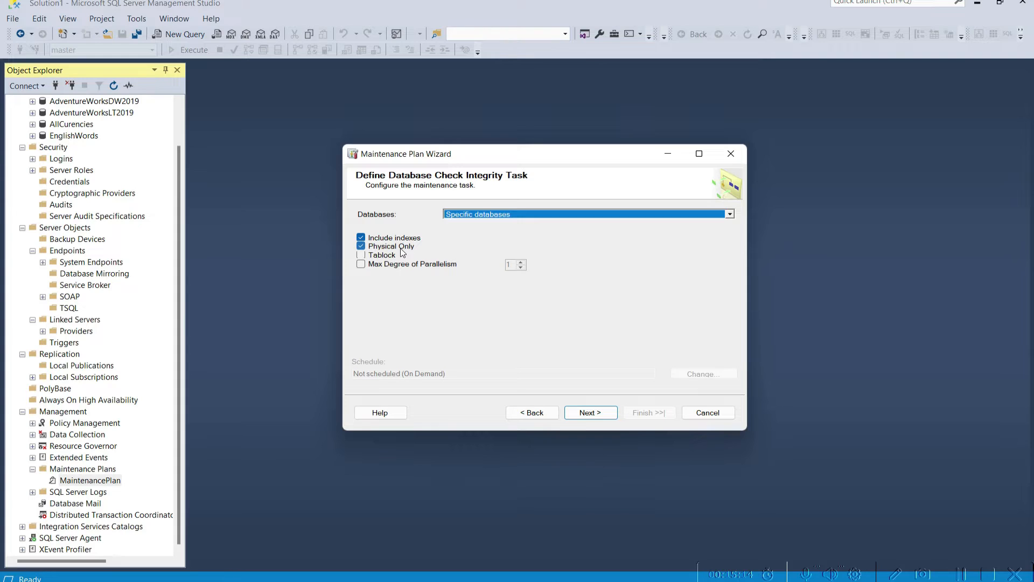
left_click(590, 412)
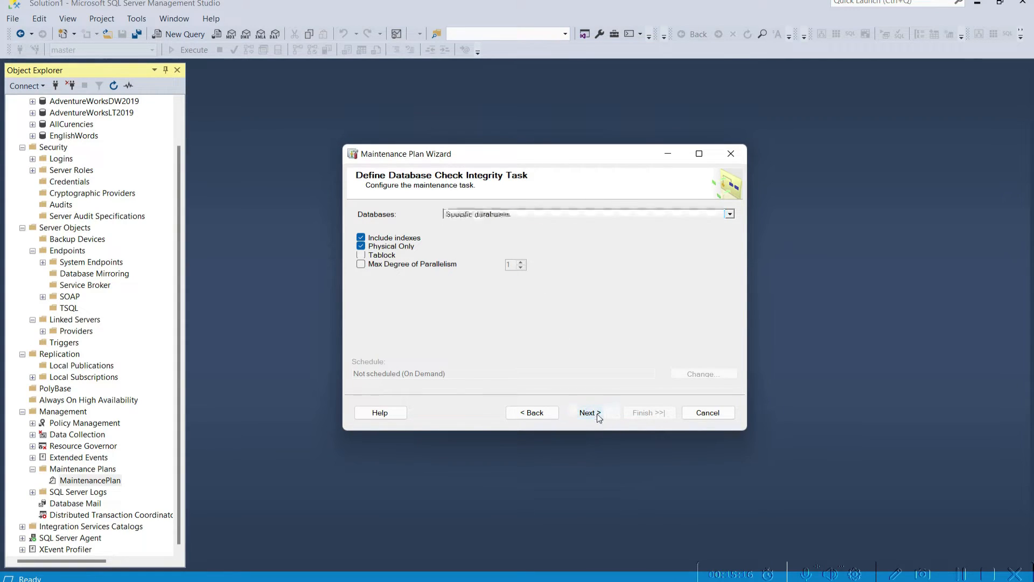
- Copy the text report's folder location and finish the wizard to create MaintenancePlan-1
left_click_drag(556, 224, 415, 227)
key("ctrl+a")
key("ctrl+c")
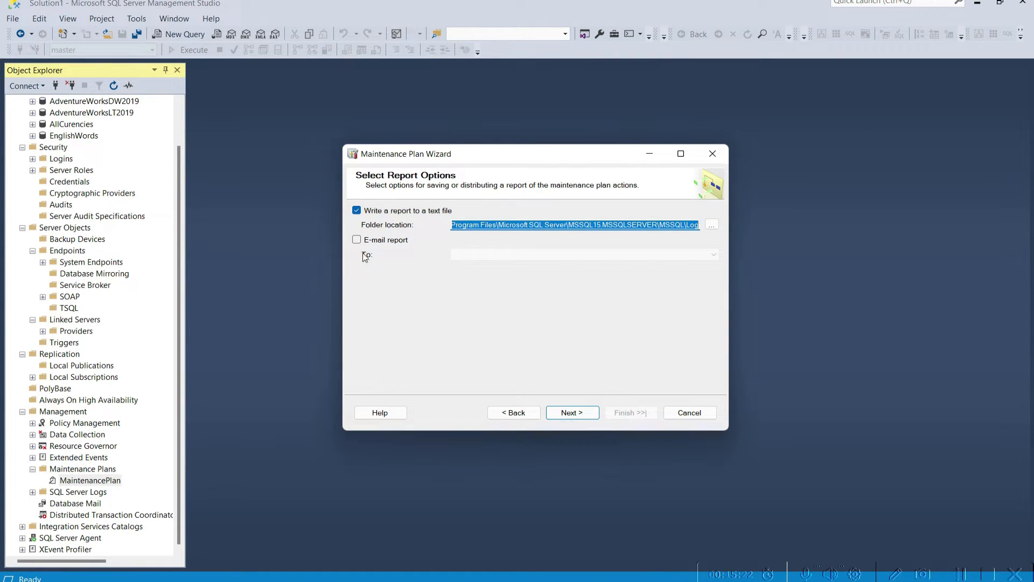
left_click(572, 412)
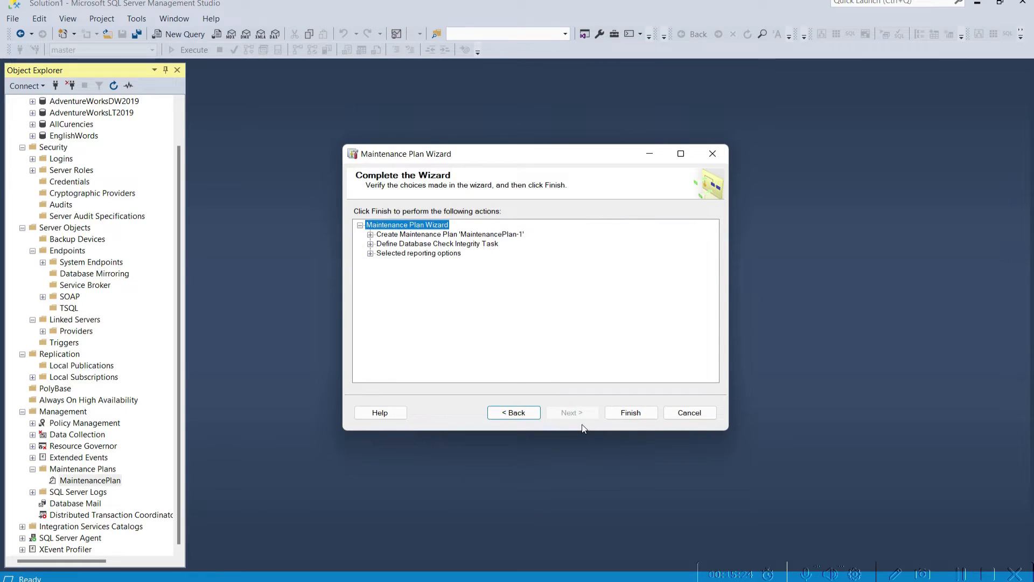
left_click(637, 413)
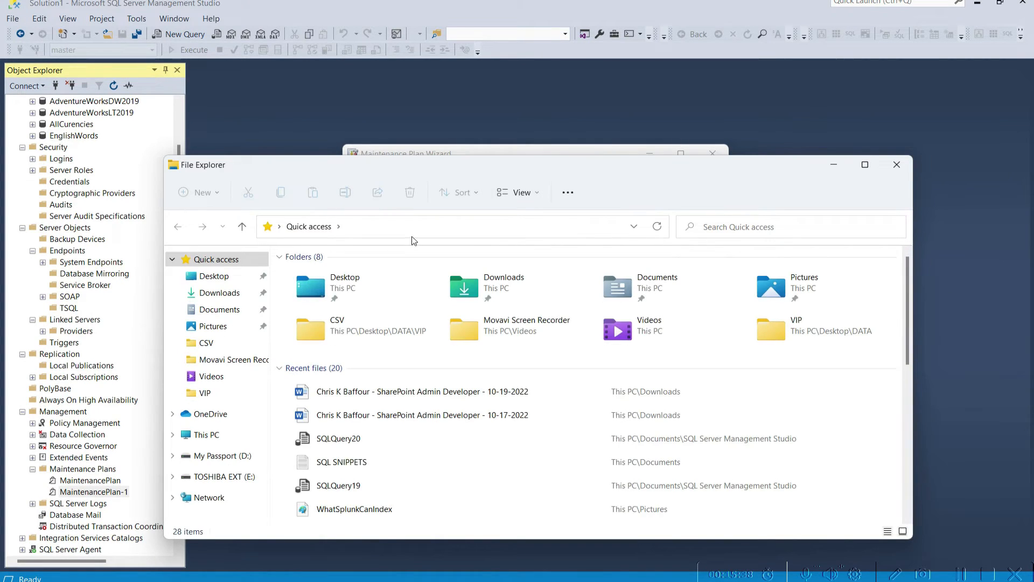
- Try to open the copied report folder path in File Explorer, decline the access request and close the window
left_click(429, 229)
key("ctrl+v")
key("Return")
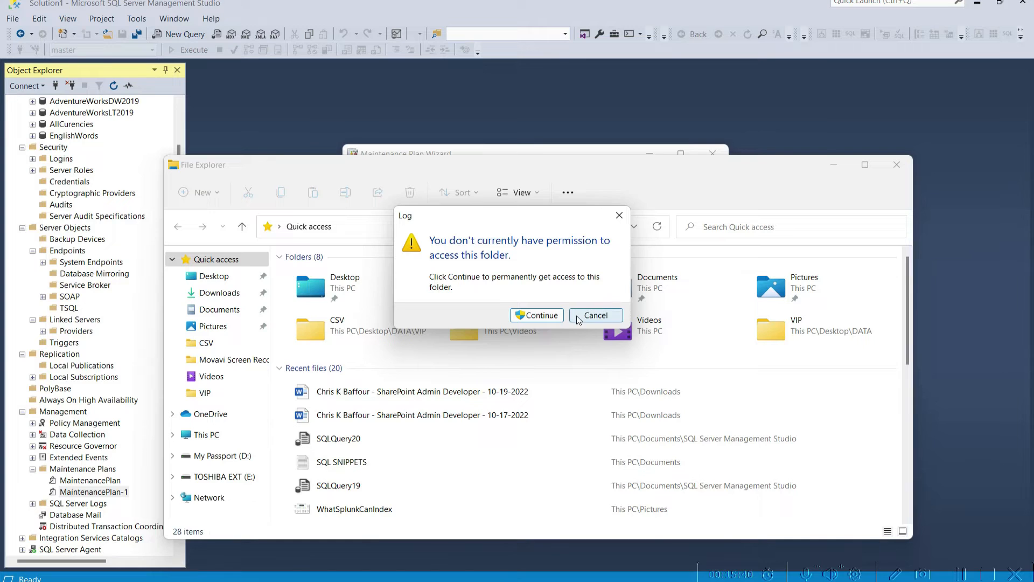
left_click(580, 319)
left_click(897, 164)
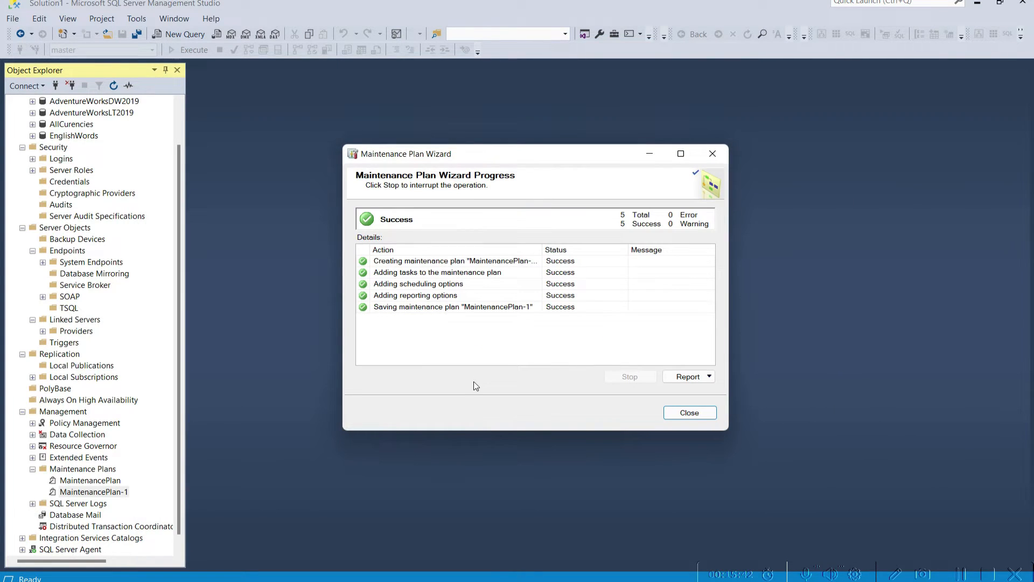
- Close the wizard's progress report and open MaintenancePlan-1 from Maintenance Plans in the designer
left_click_drag(527, 161, 425, 96)
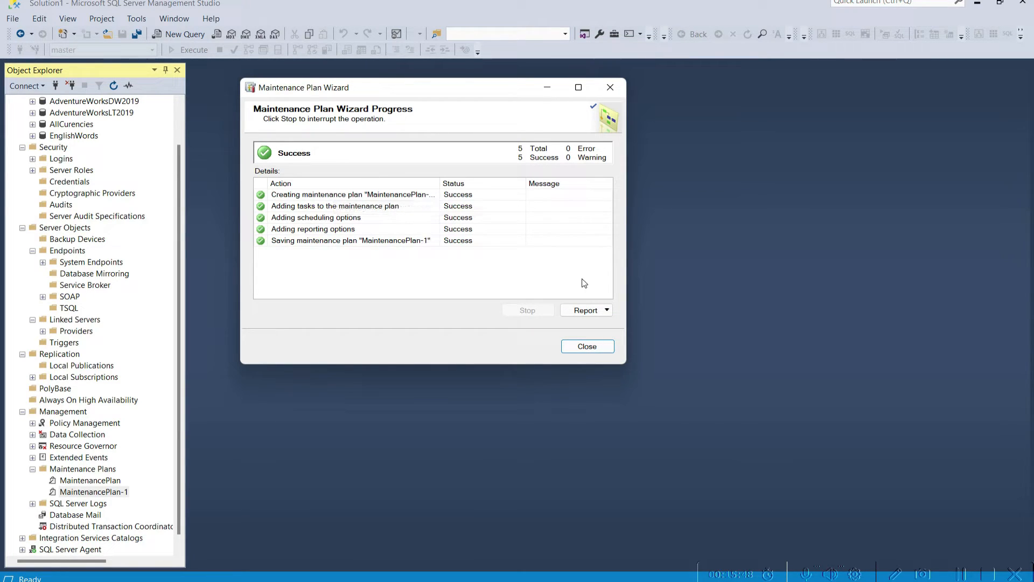
left_click(598, 349)
left_click(114, 481)
left_click(114, 494)
left_click(106, 472)
left_click(111, 493)
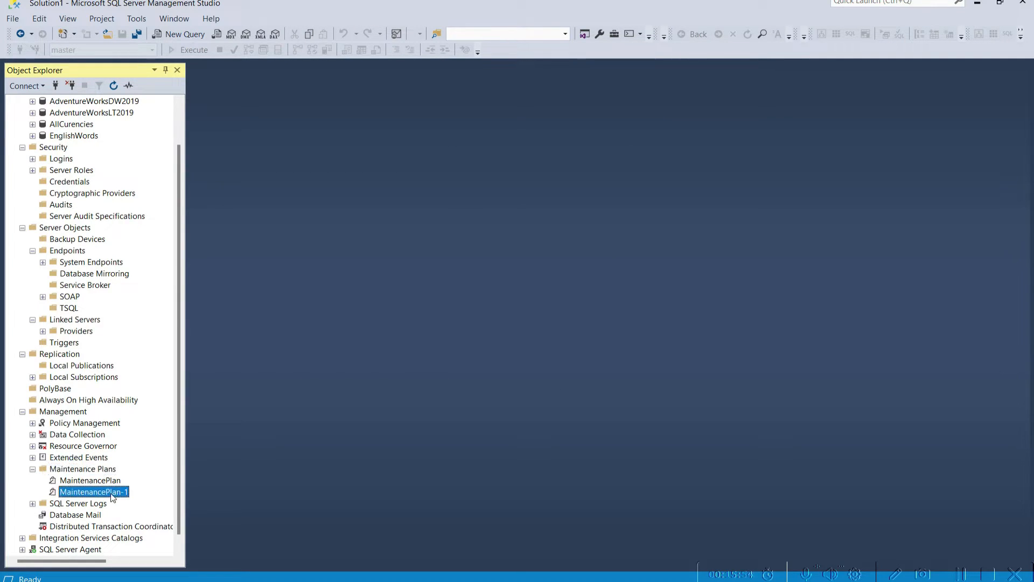
double_click(115, 492)
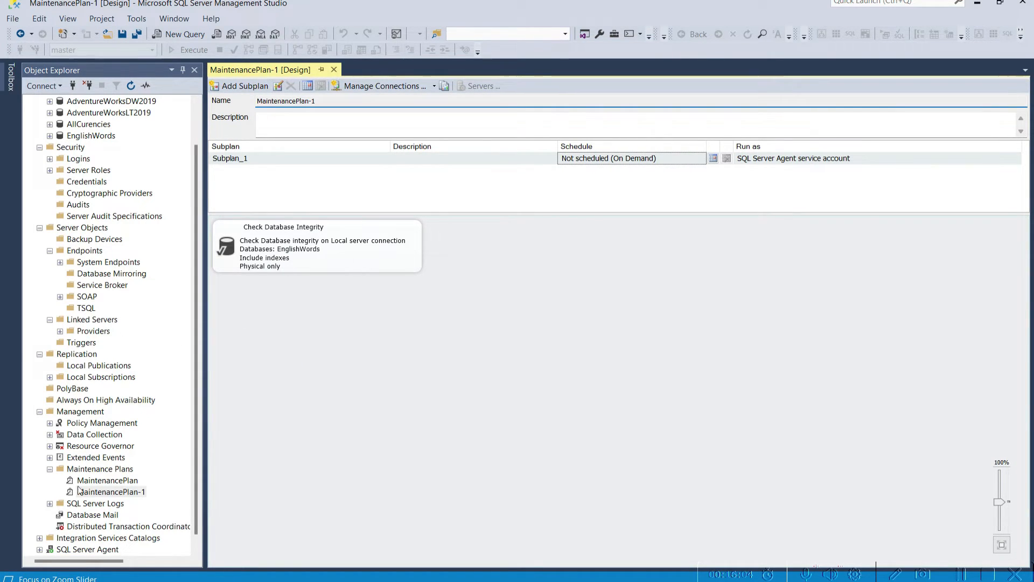
- Collapse Maintenance Plans and expand the SQL Server Logs folder under Management
scroll(60, 477, "down", 1)
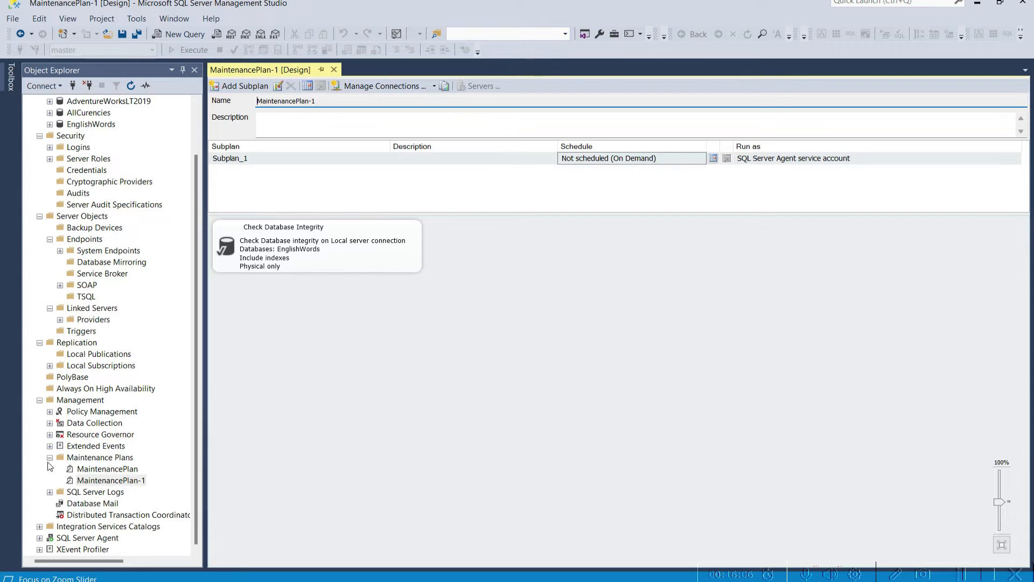
left_click(49, 457)
left_click(91, 492)
left_click(49, 491)
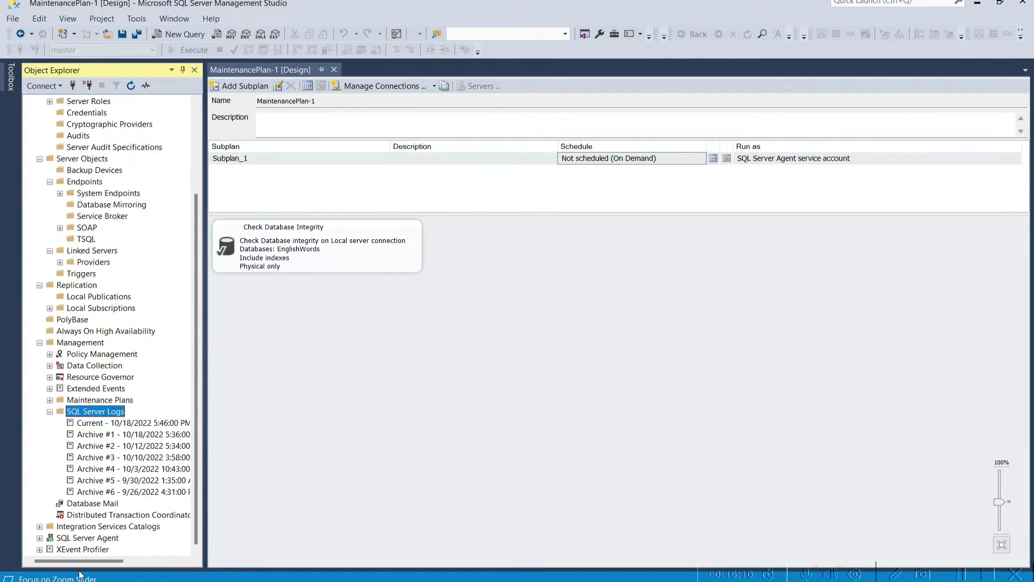
- View the Archive #1 SQL Server log in an enlarged Log File Viewer and select individual entries to inspect
left_click_drag(80, 561, 92, 561)
left_click(136, 434)
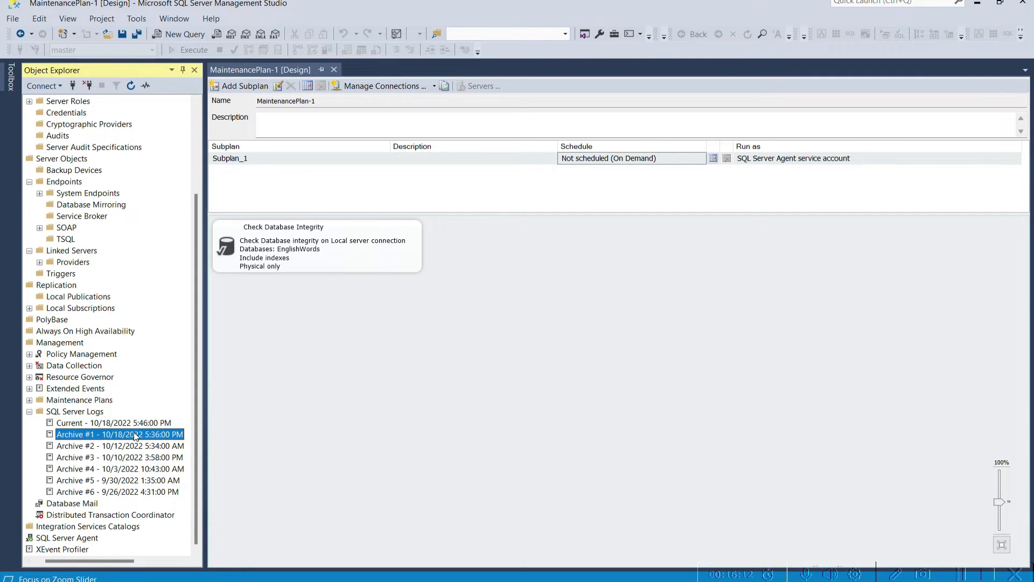
right_click(136, 435)
left_click(207, 442)
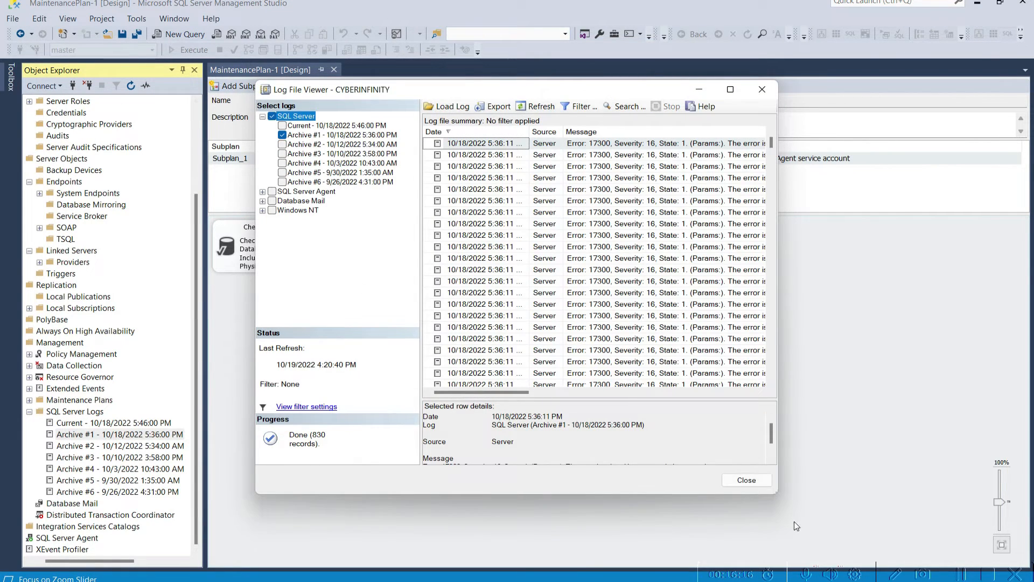
left_click_drag(777, 493, 1000, 511)
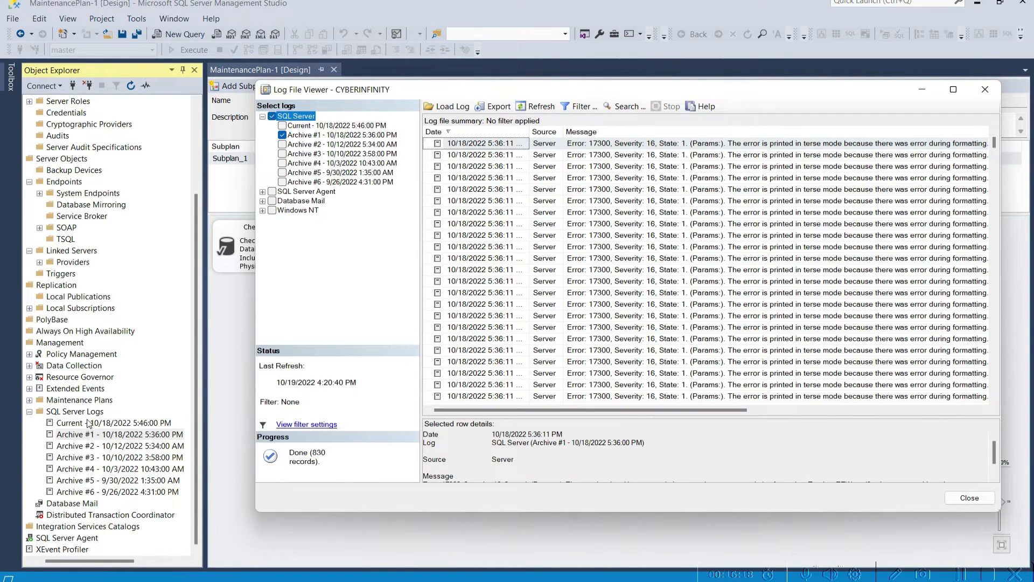
left_click(493, 190)
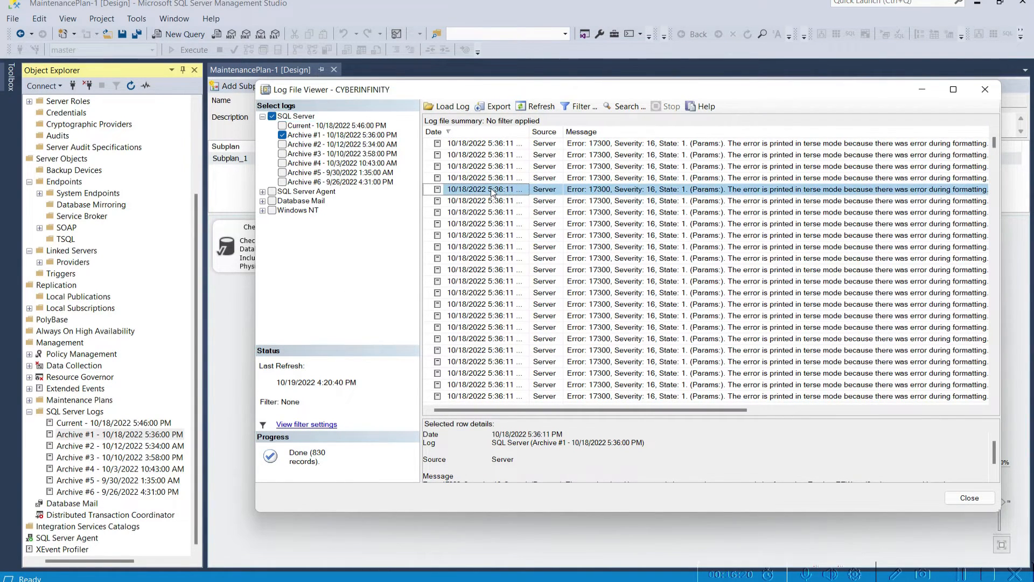
left_click(495, 156)
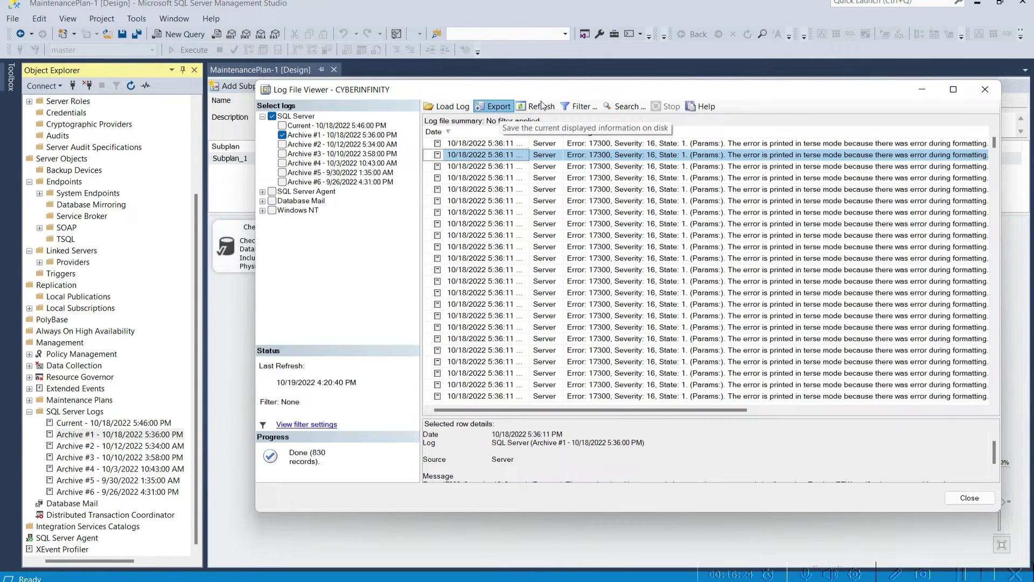
- Export the displayed Archive #1 log to a log file named sql-328756823
left_click(493, 106)
left_click(522, 294)
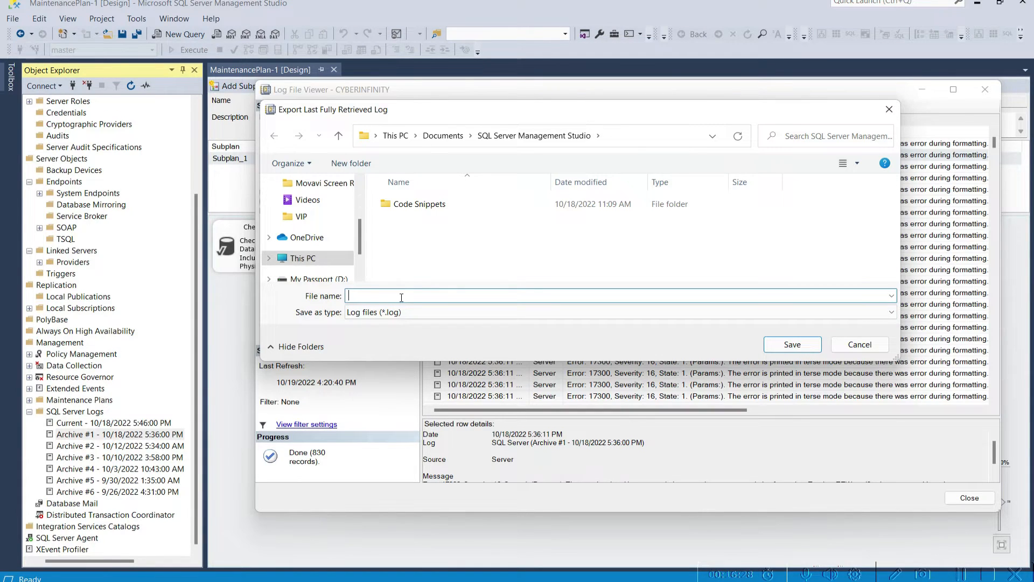
type("sql-328756823")
key("Return")
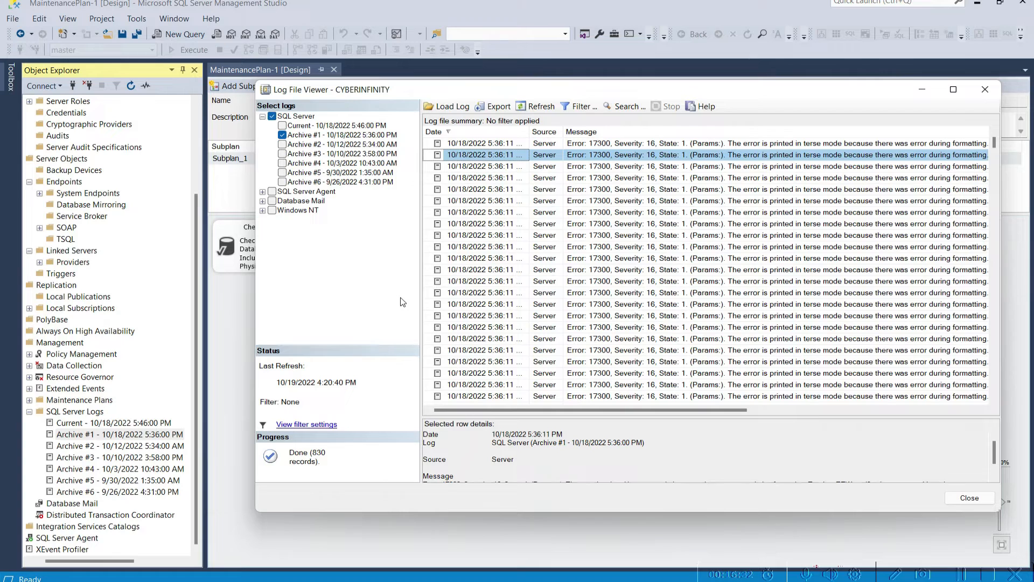
- Select a few more log entries, close the Log File Viewer and collapse the SQL Server Logs folder
left_click(591, 329)
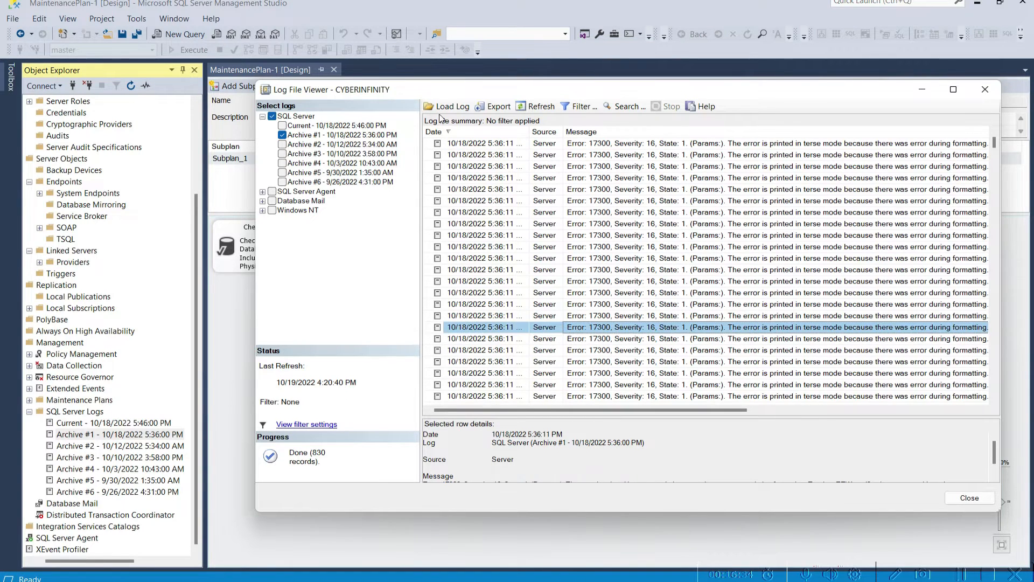
left_click(452, 144)
left_click(461, 201)
left_click(512, 221)
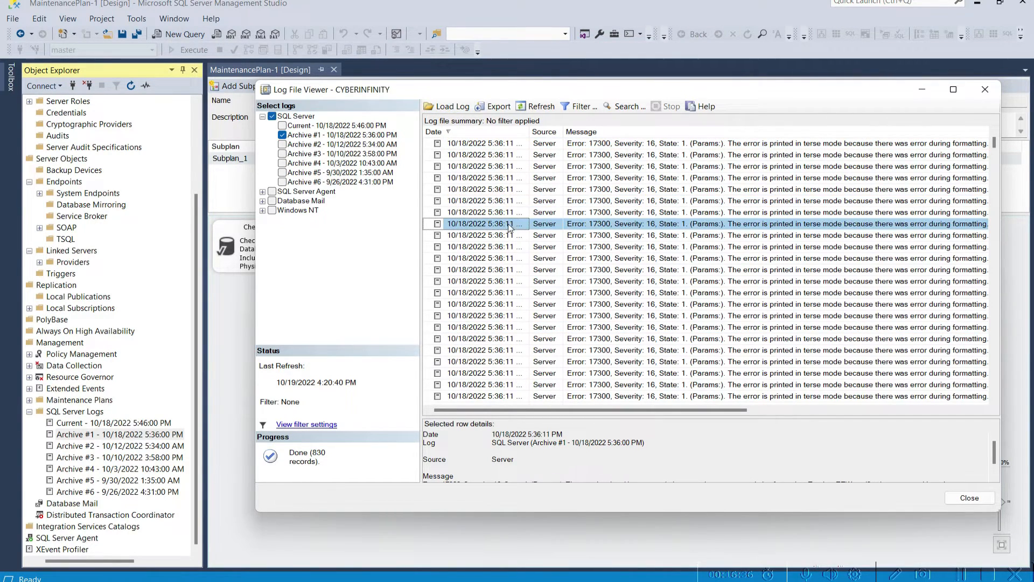
left_click(970, 498)
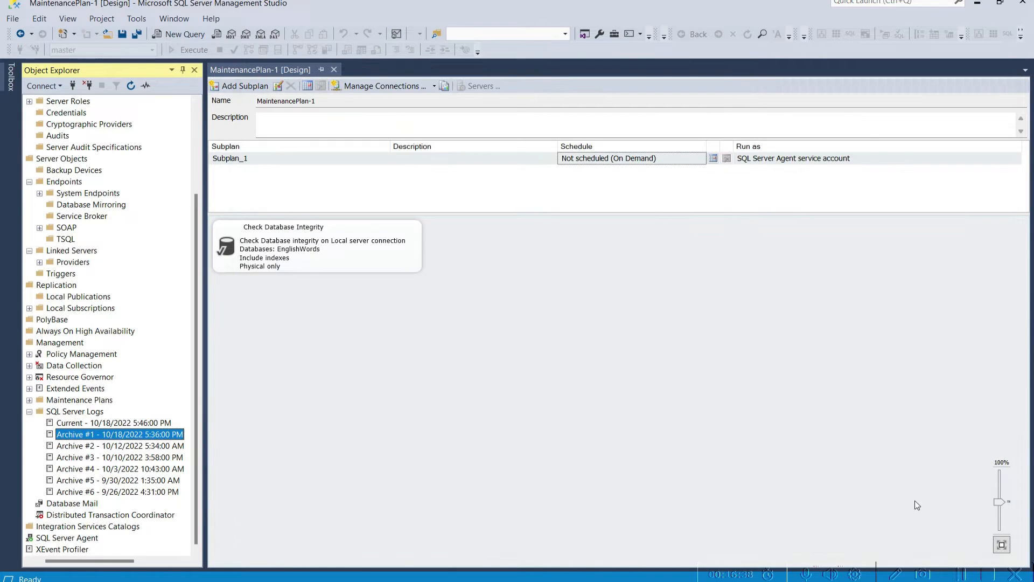
left_click(29, 411)
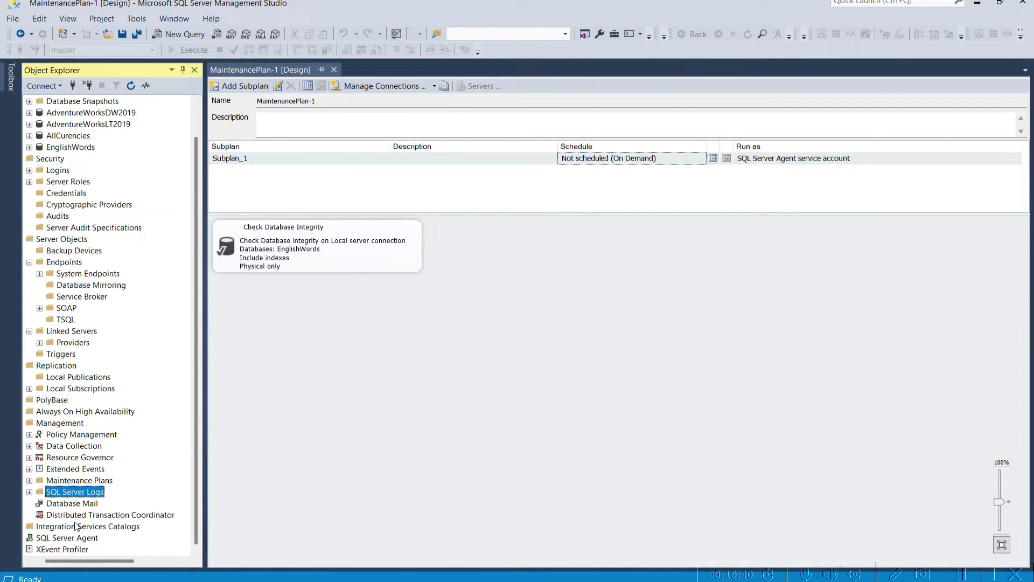
- Point out the Triggers, Database Mail, Distributed Transaction Coordinator and Integration Services Catalogs nodes in Object Explorer
left_click(75, 504)
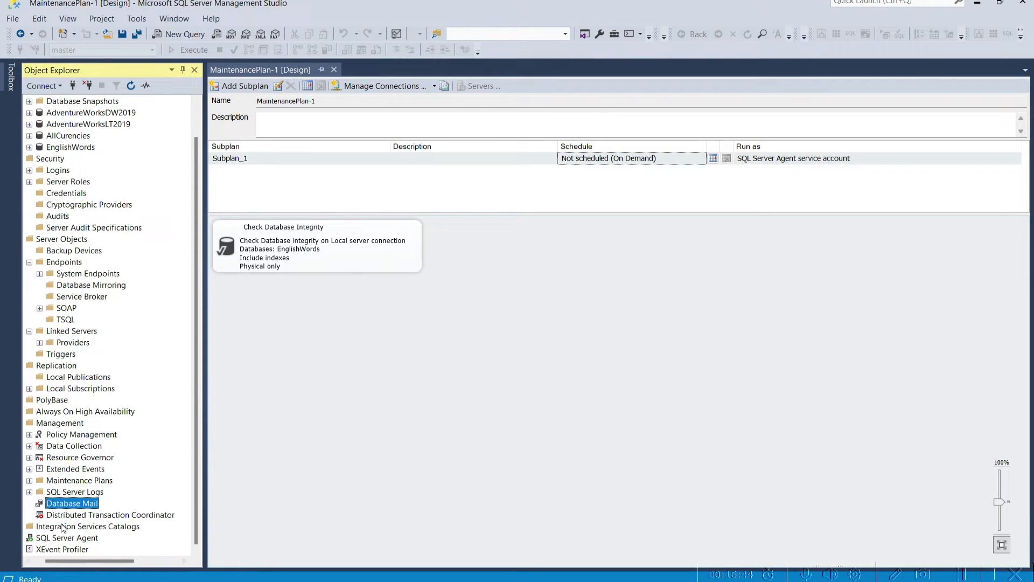
left_click(67, 357)
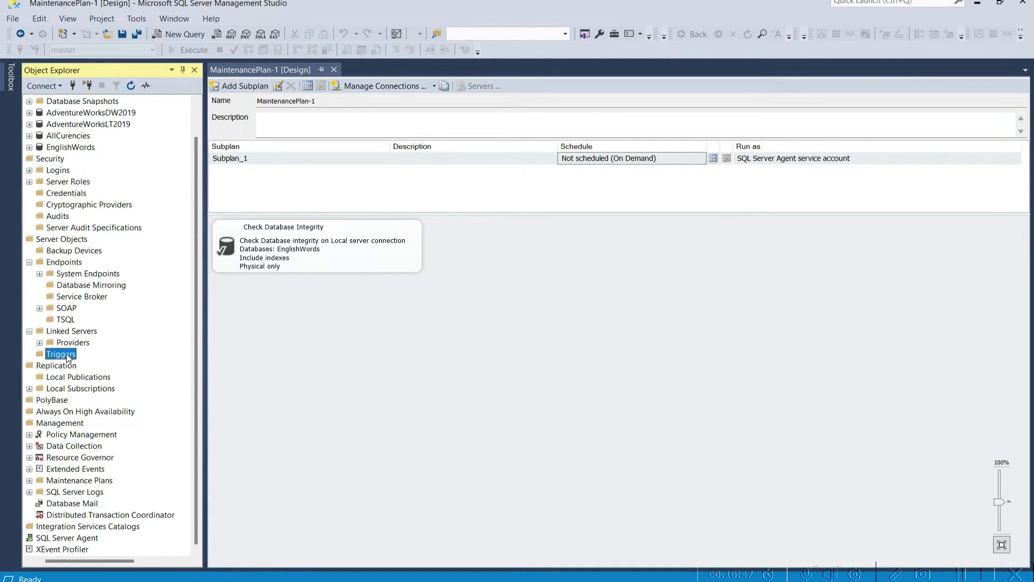
left_click(80, 507)
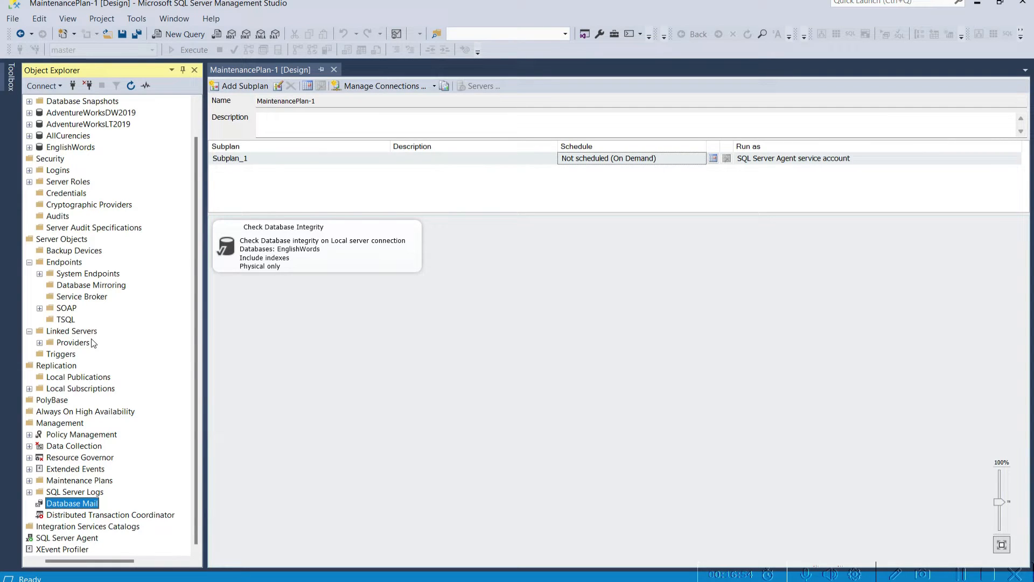
left_click(107, 520)
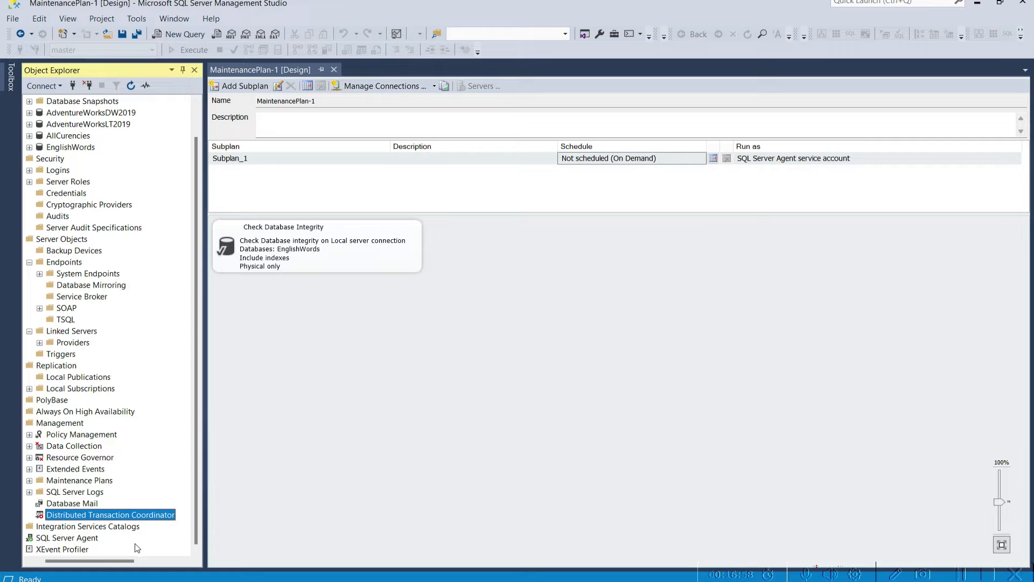
left_click(116, 530)
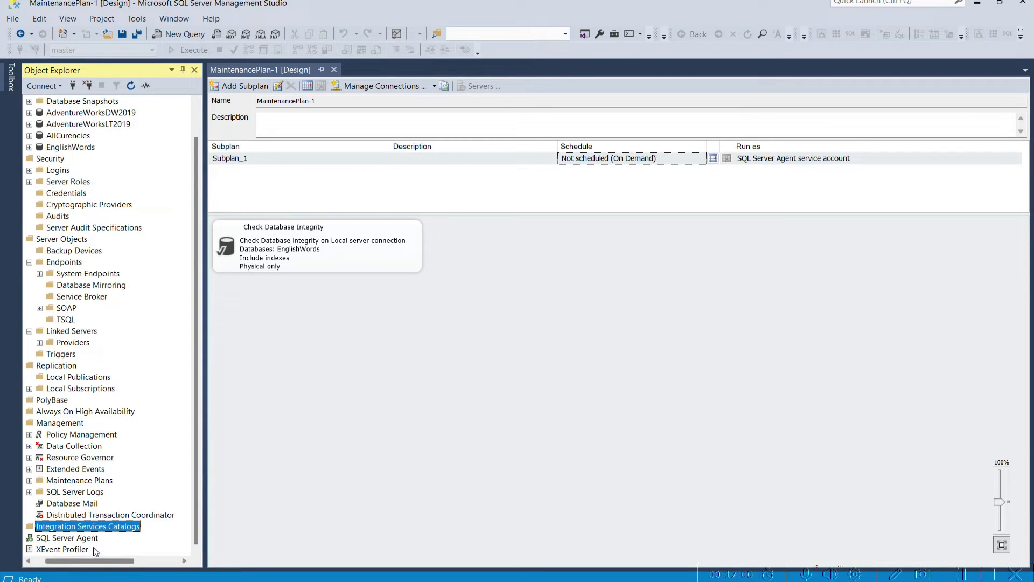
- Expand SQL Server Agent and go through its Jobs, Alerts, Operators, Proxies and Error Logs folders
left_click_drag(67, 560, 23, 561)
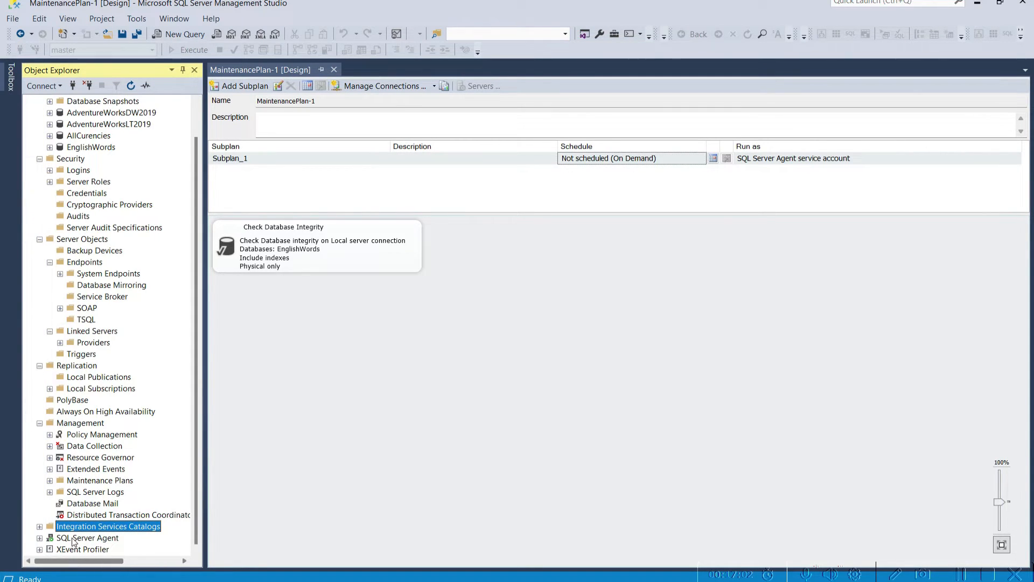
left_click(39, 538)
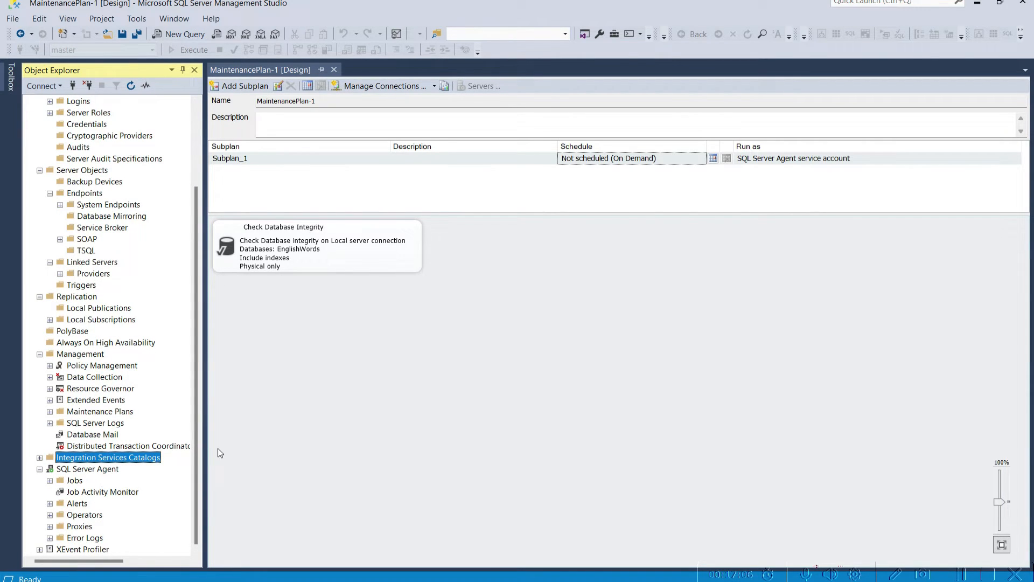
left_click(114, 470)
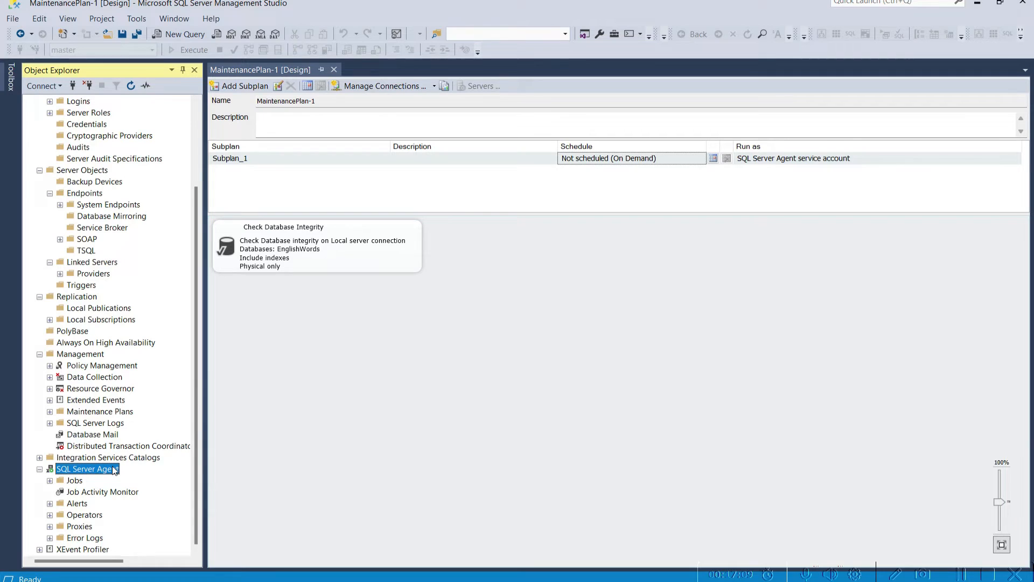
left_click(72, 481)
left_click(78, 505)
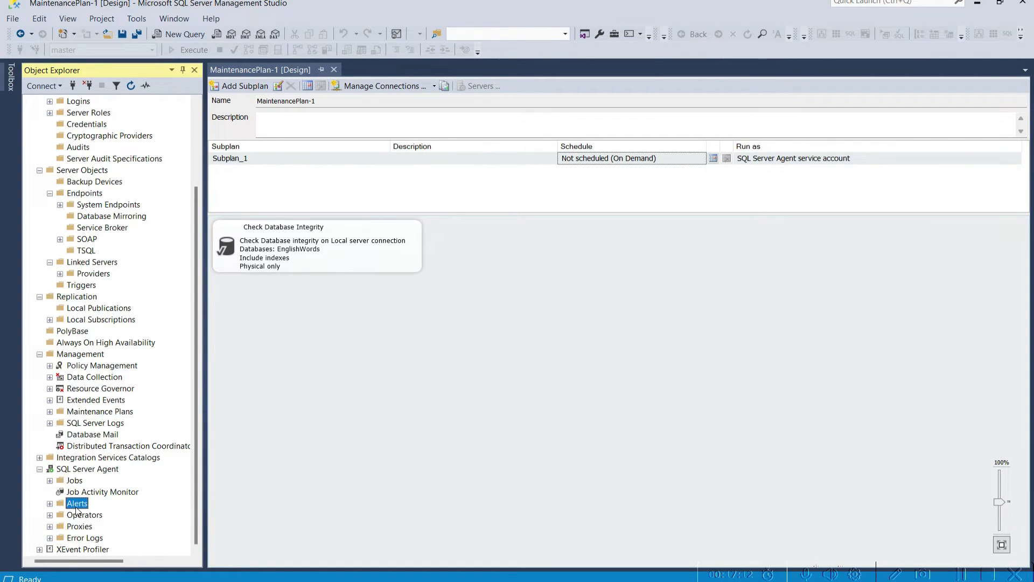
left_click(90, 516)
left_click(92, 529)
left_click(98, 540)
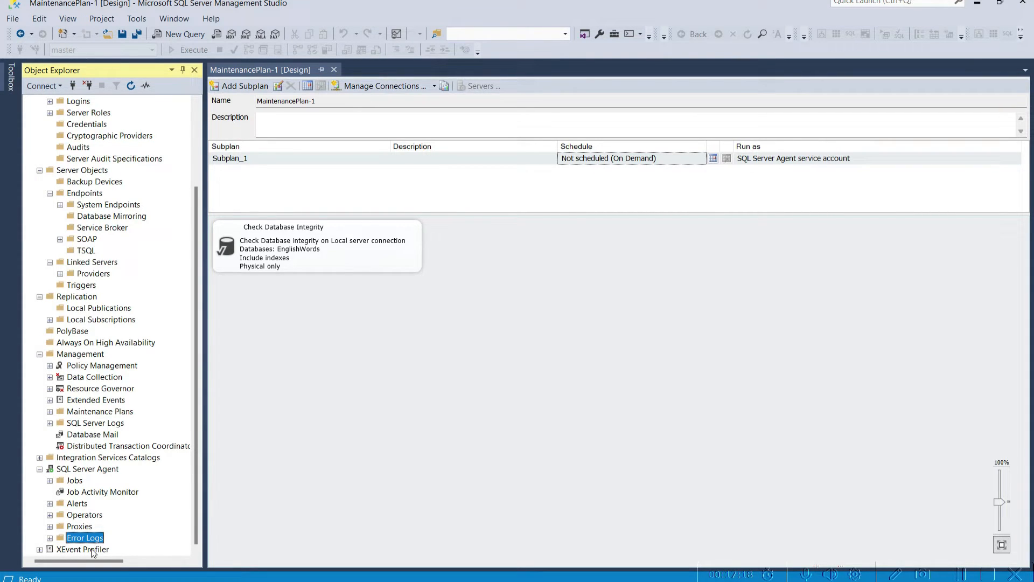
left_click(78, 472)
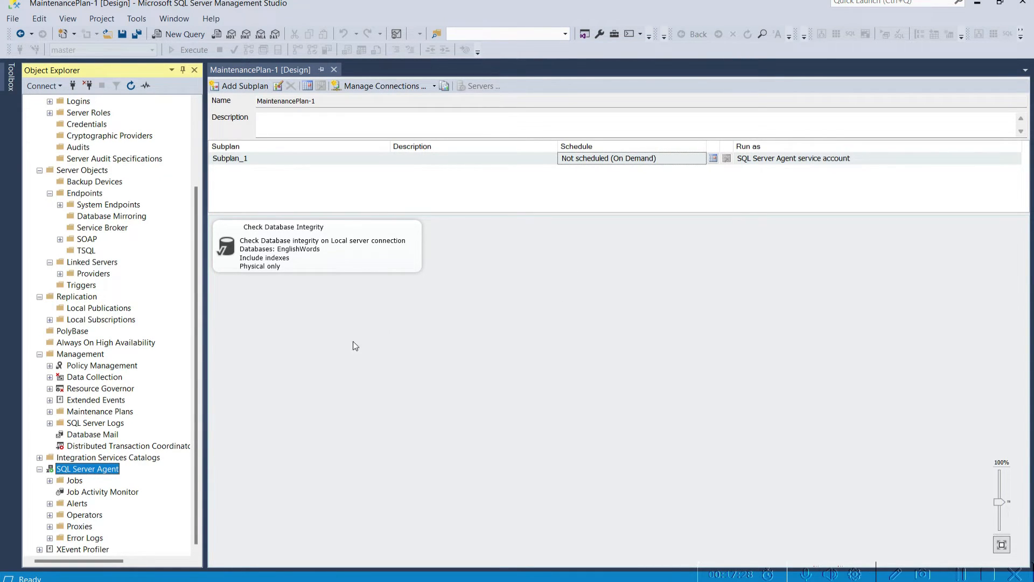
- Check the Run as account of Subplan_1 and the service commands available for SQL Server Agent
left_click(783, 160)
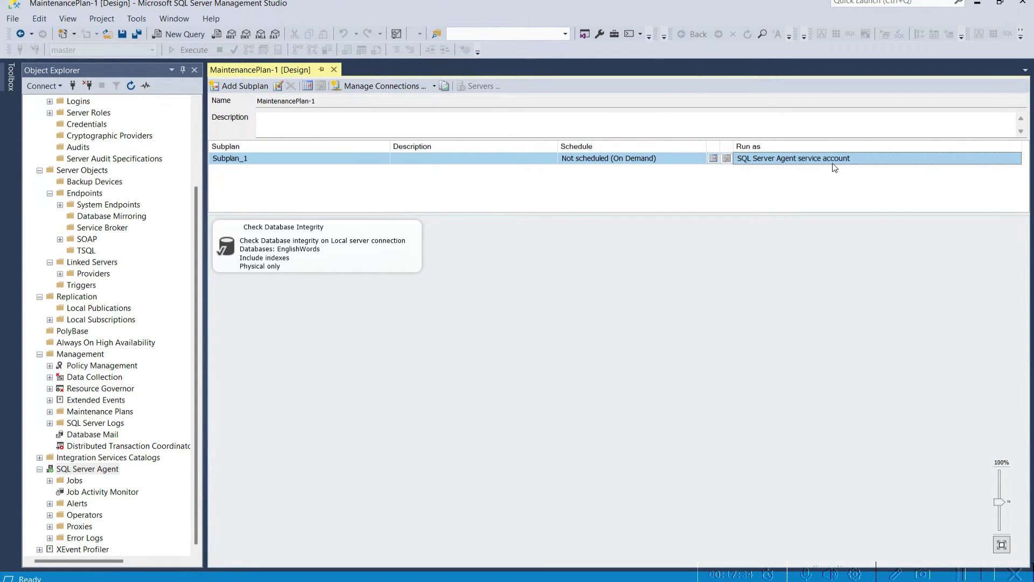
left_click(89, 492)
left_click(93, 472)
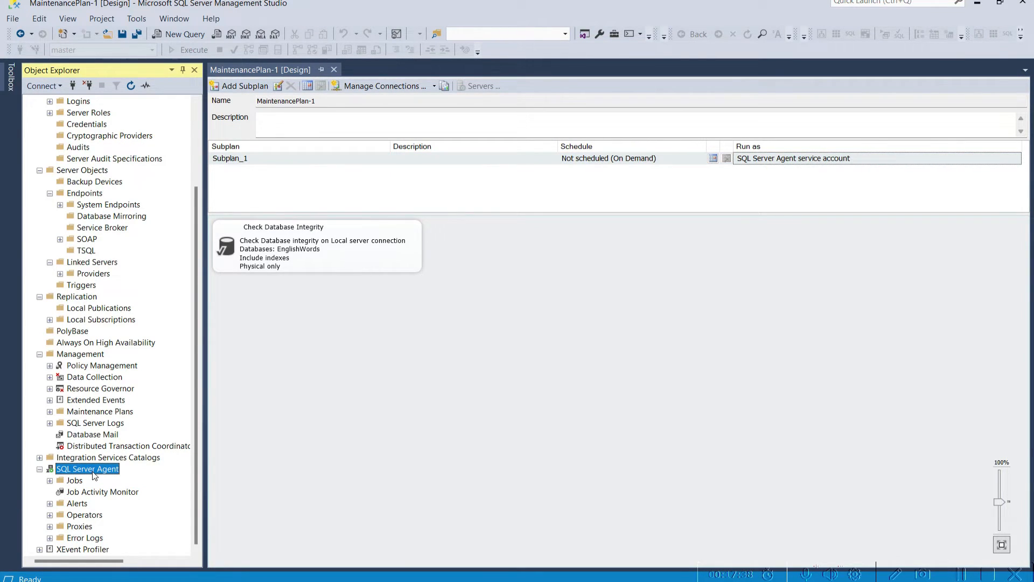
right_click(93, 473)
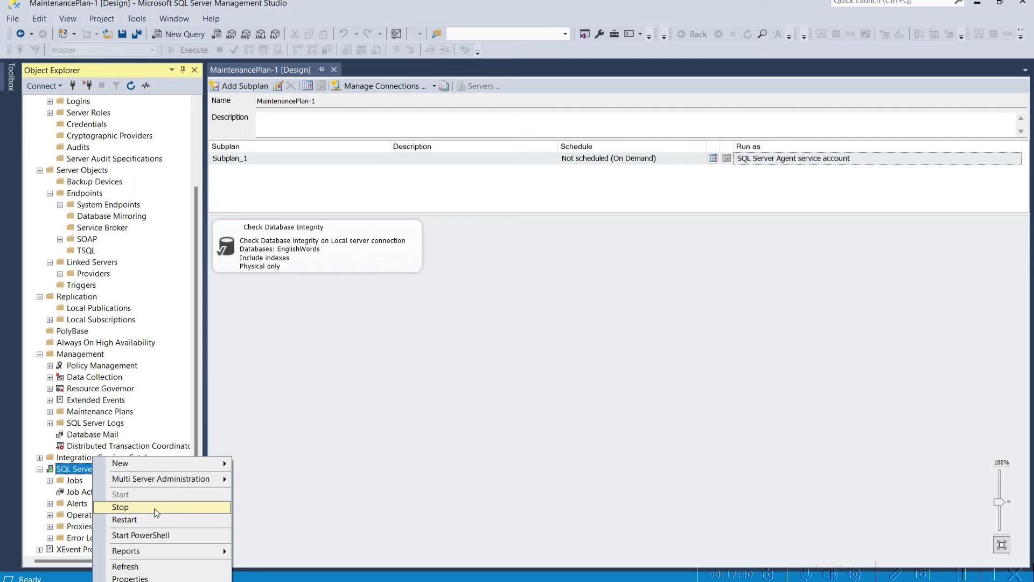
left_click(353, 440)
- Collapse SQL Server Agent, Databases, Security, Server Objects, Replication and Management in Object Explorer
left_click(44, 472)
scroll(140, 469, "up", 3)
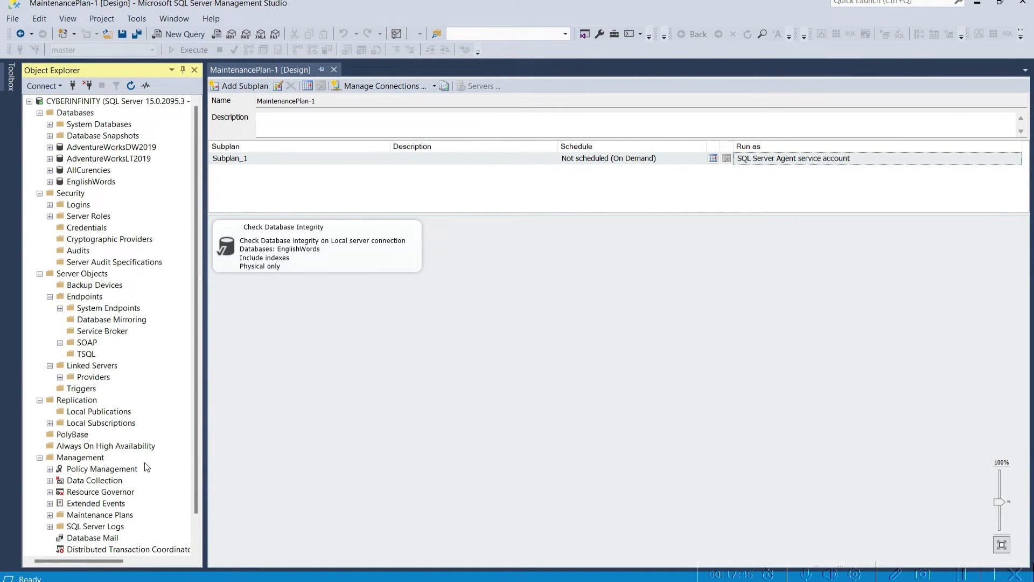
left_click(40, 112)
left_click(39, 124)
left_click(40, 136)
left_click(39, 147)
left_click(39, 182)
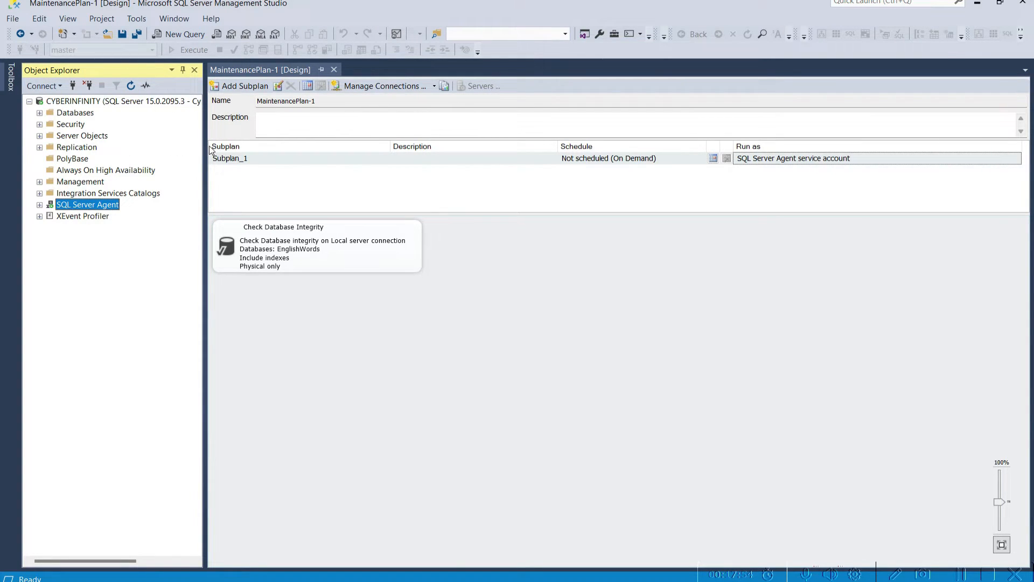
- Close the MaintenancePlan-1 designer and adjust the width of Object Explorer
left_click_drag(205, 146, 197, 146)
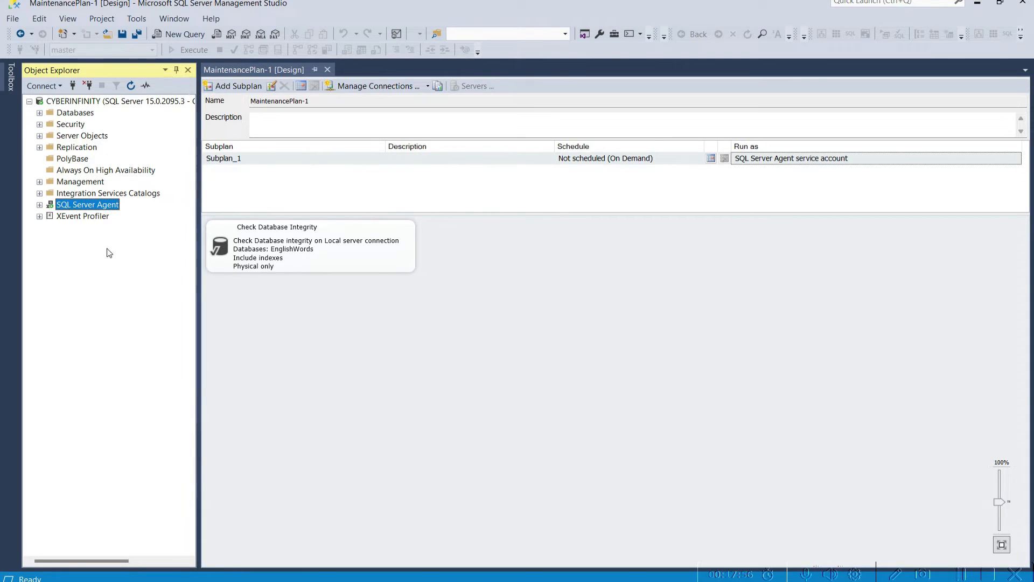
left_click(327, 69)
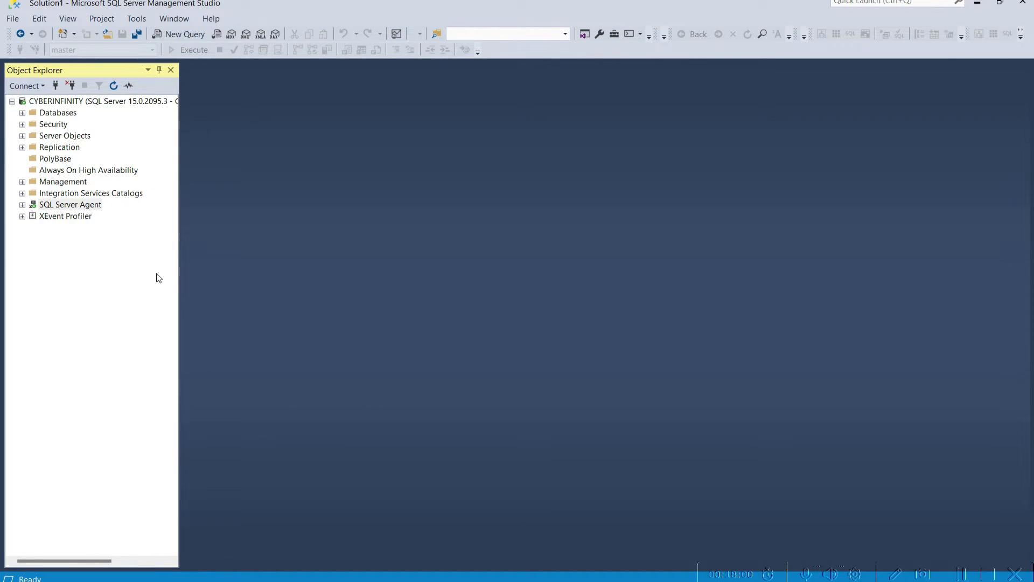
left_click_drag(180, 264, 185, 264)
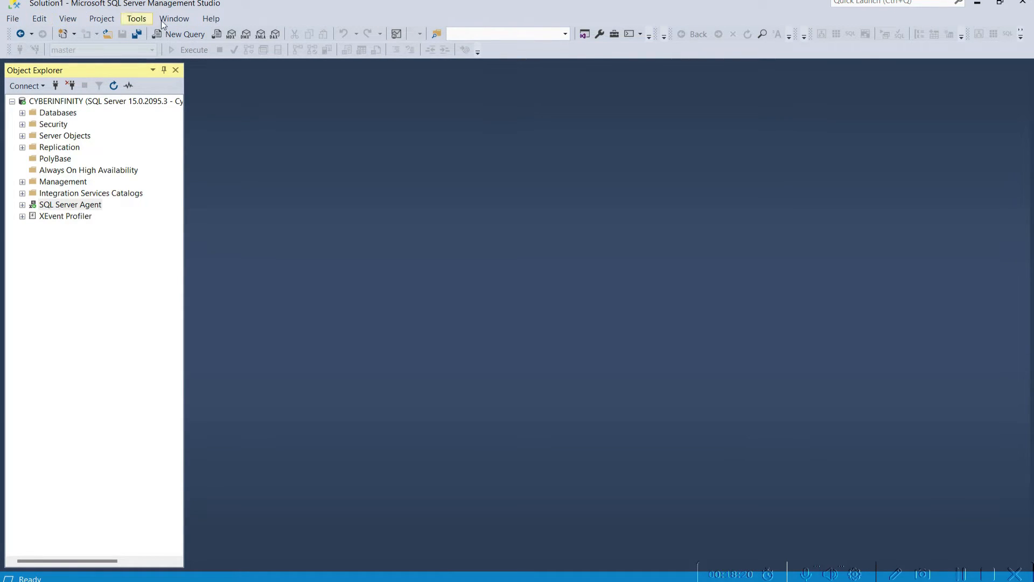
- Create a new query with the current connection
left_click(12, 19)
mouse_move(99, 68)
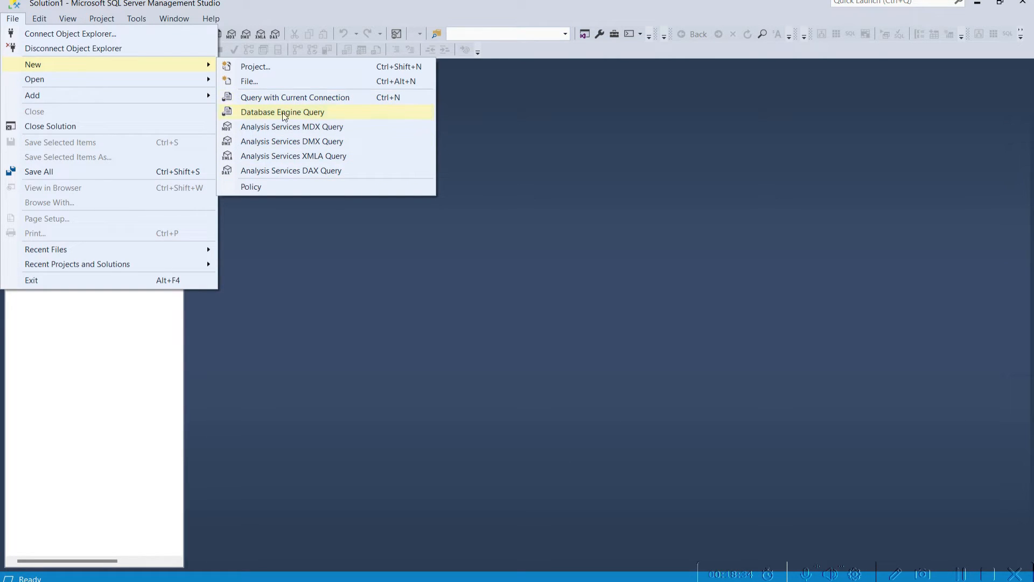
left_click(370, 98)
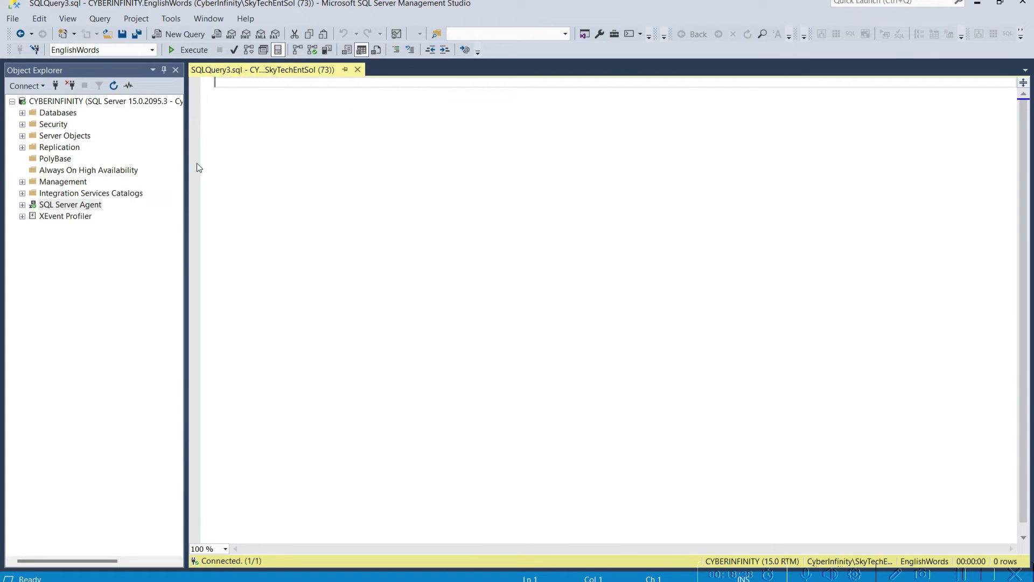
- Expand Databases and list the tables of the AdventureWorksLT2019 database
double_click(67, 114)
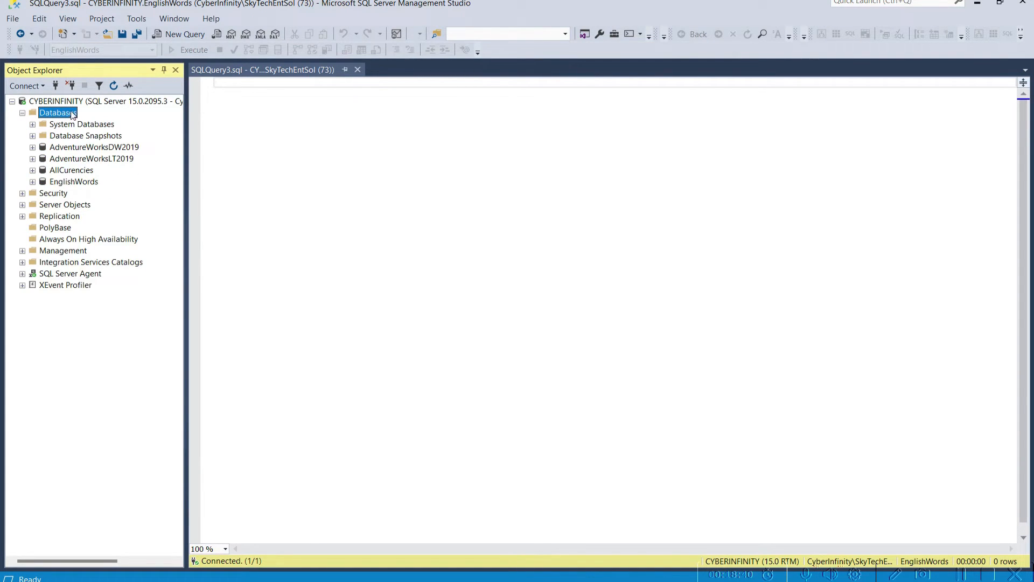
left_click(81, 183)
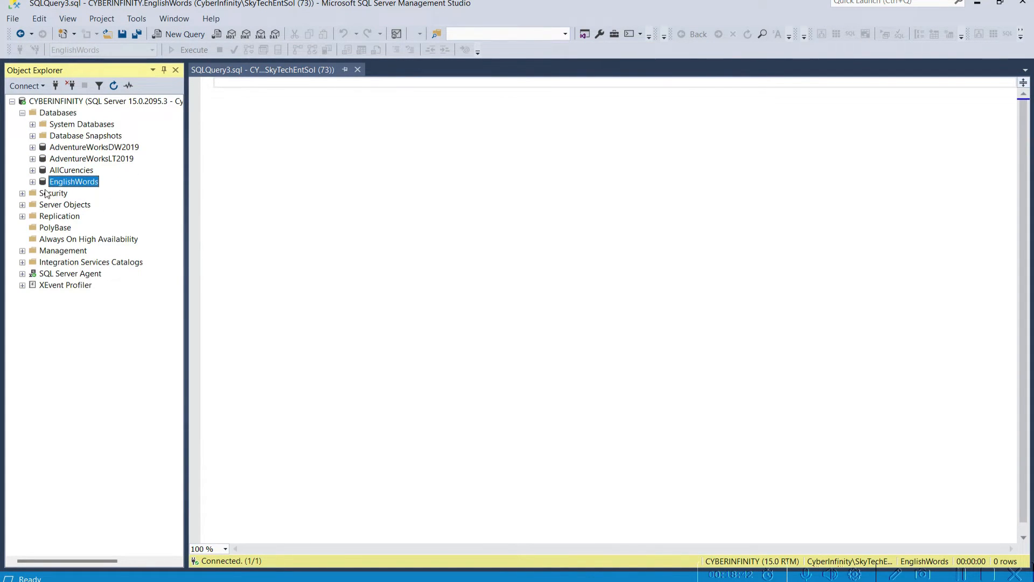
left_click(32, 182)
left_click(32, 182)
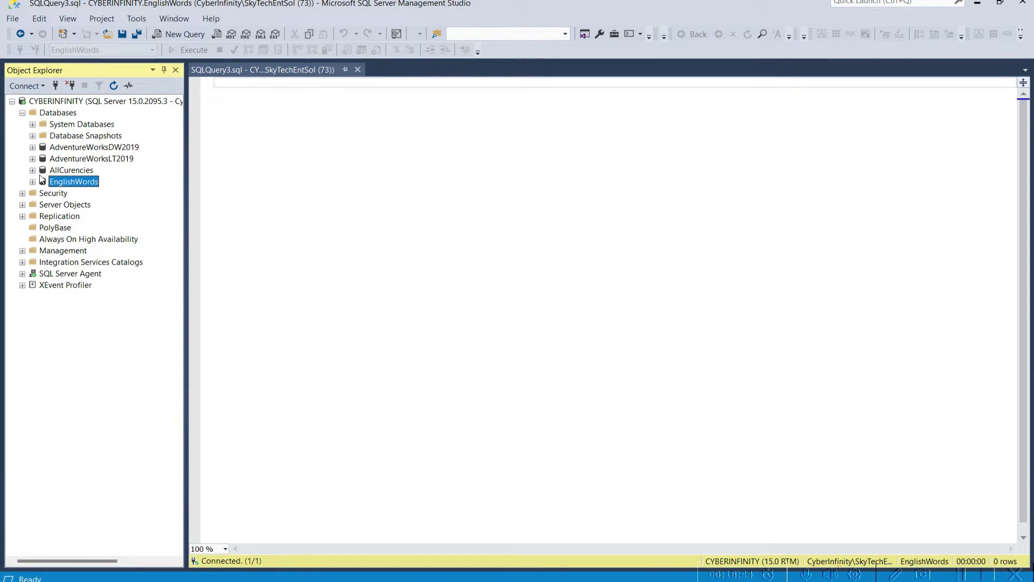
left_click(32, 159)
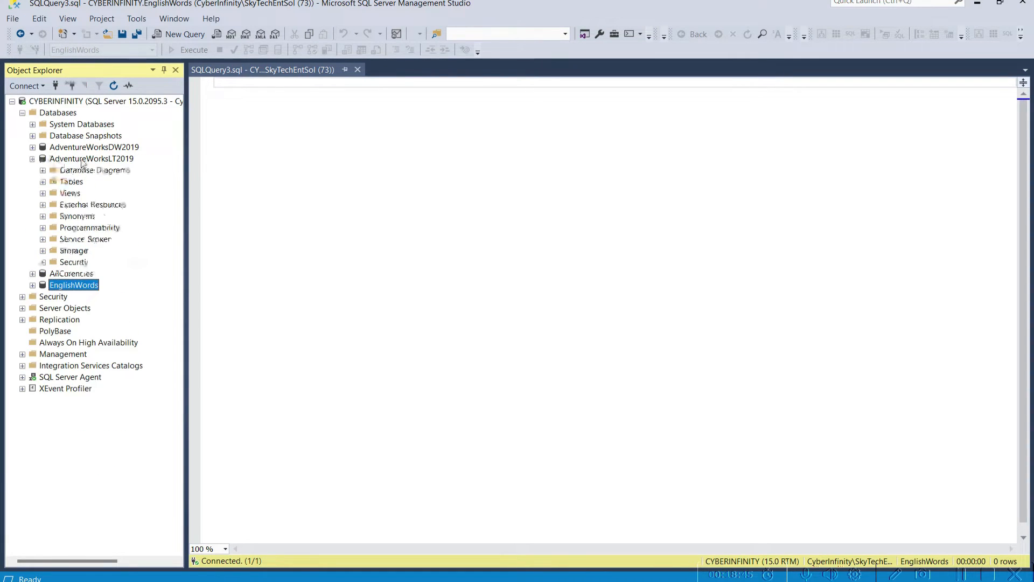
left_click(45, 183)
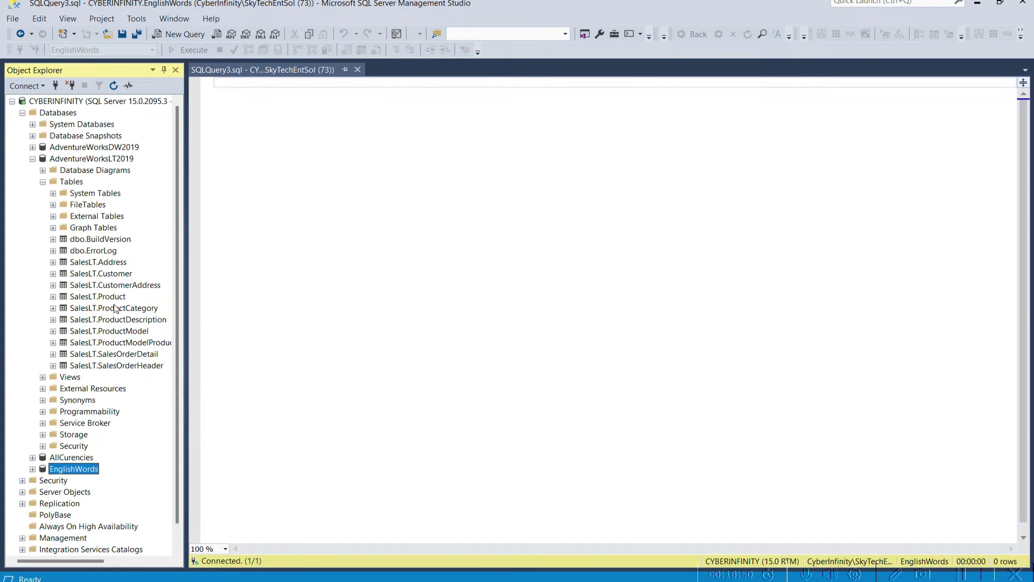
- Select the top 1000 rows of the SalesLT.CustomerAddress table and enlarge the results area
left_click(115, 288)
right_click(115, 290)
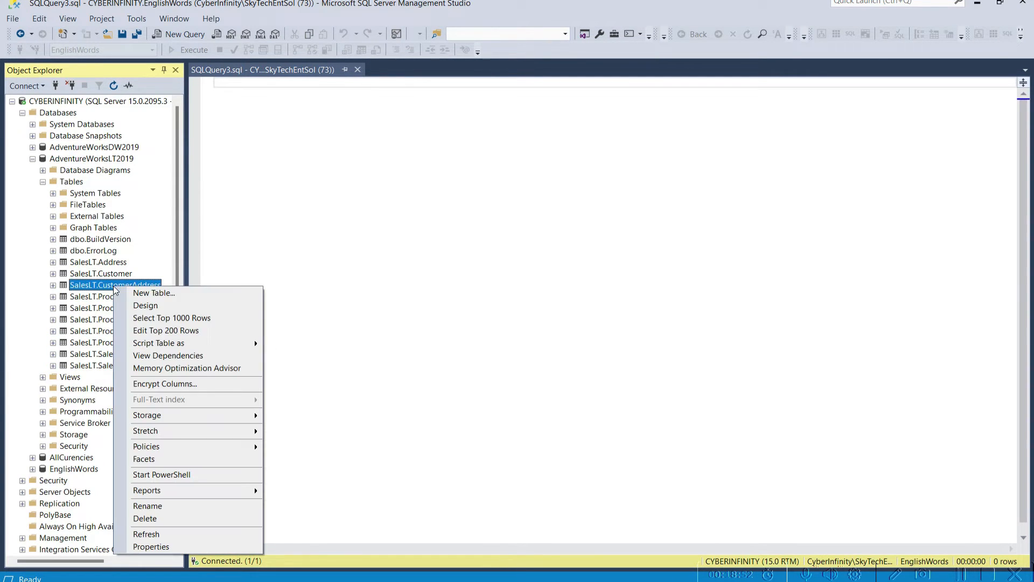
left_click(200, 318)
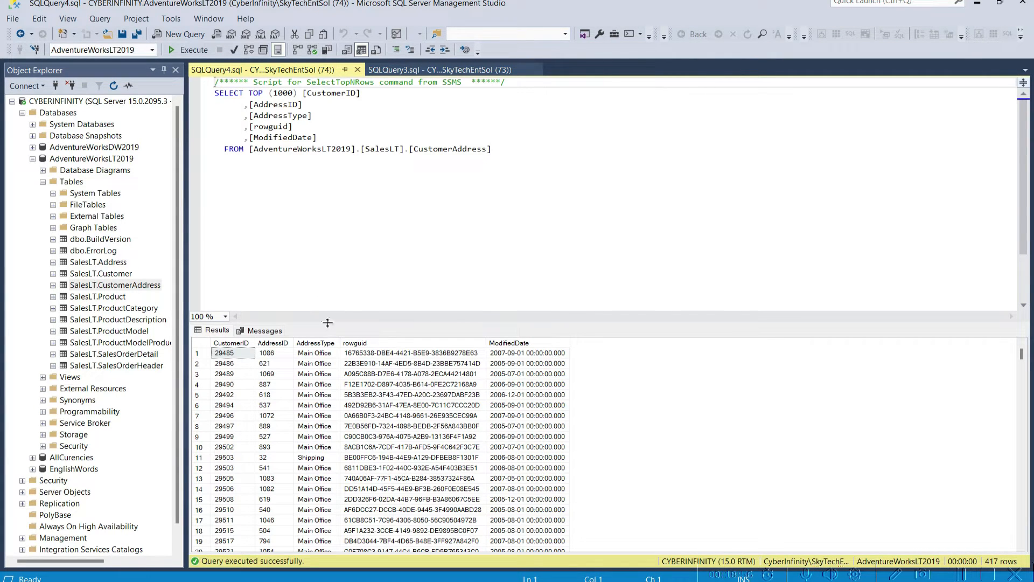
left_click_drag(325, 326, 331, 240)
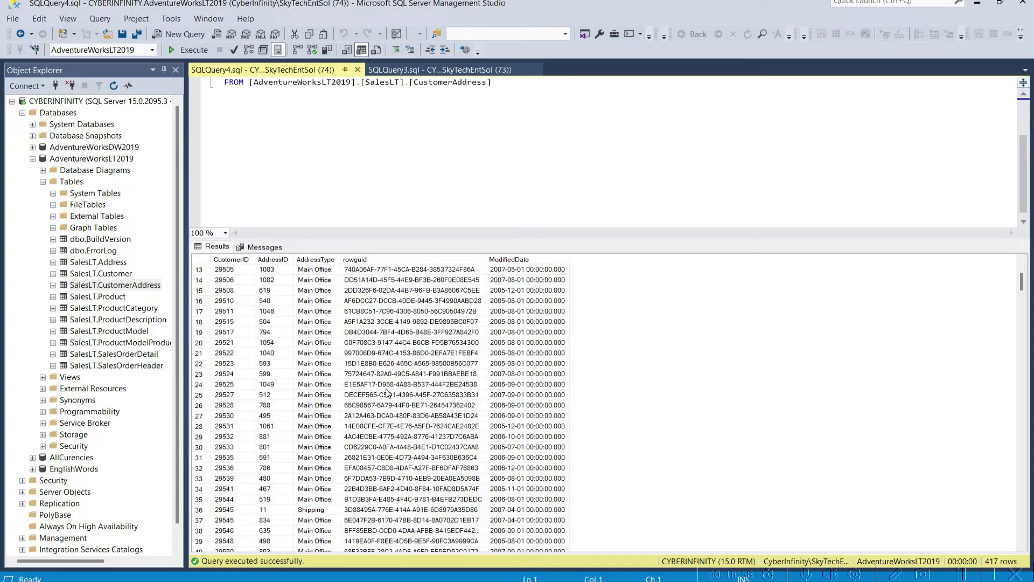
- Look through the rows returned from the SalesLT.CustomerAddress table in the results grid
scroll(385, 374, "down", 19)
scroll(329, 389, "down", 11)
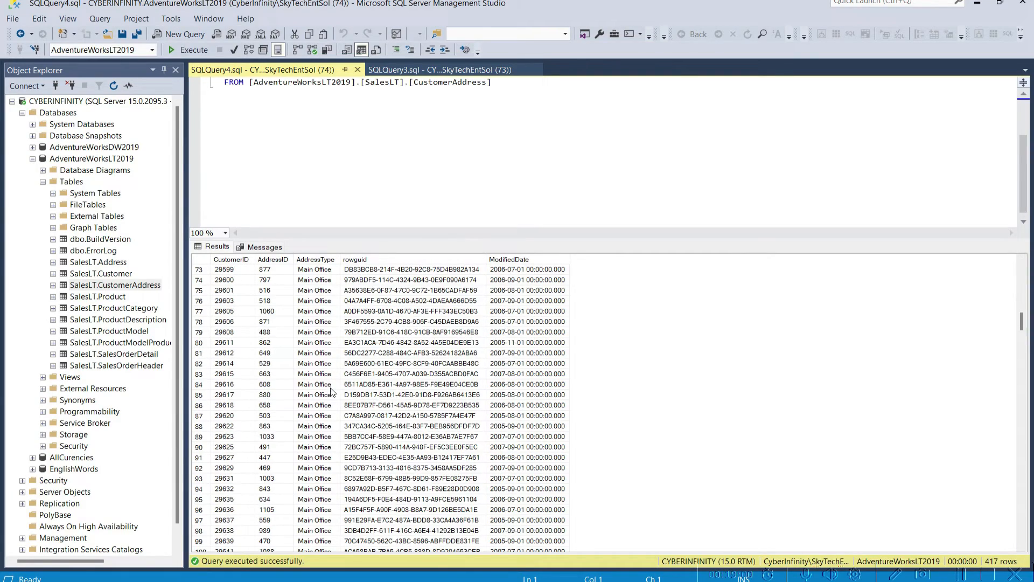
scroll(337, 395, "up", 16)
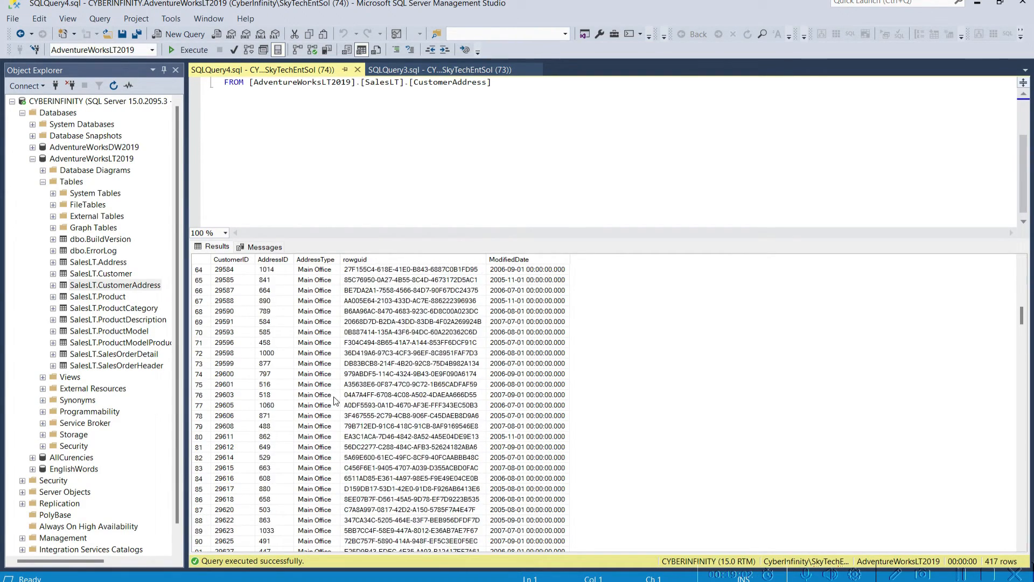
- Expand the SalesLT.CustomerAddress table and inspect its list of columns, leaving the Columns folder collapsed
left_click(129, 287)
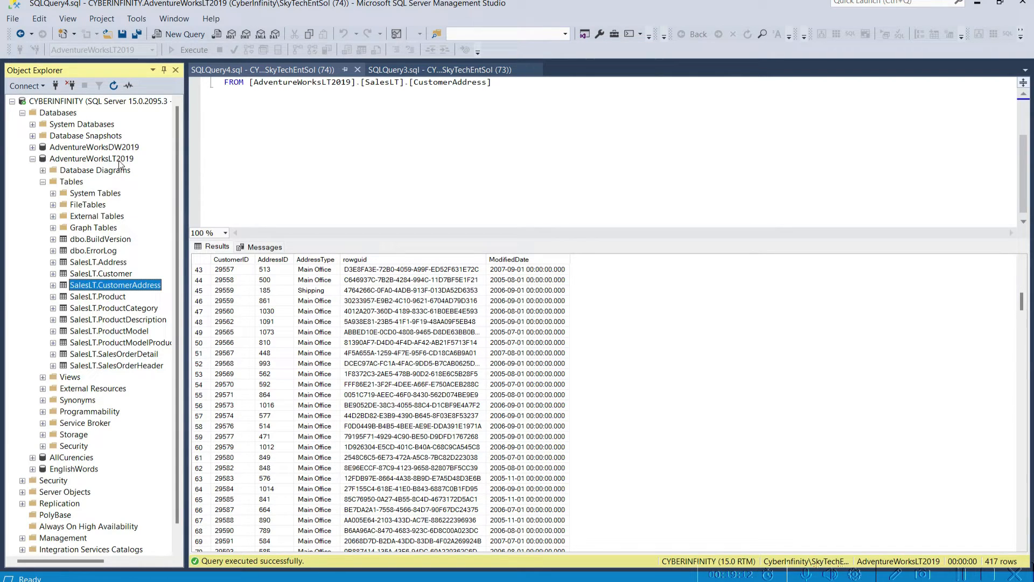
left_click(53, 286)
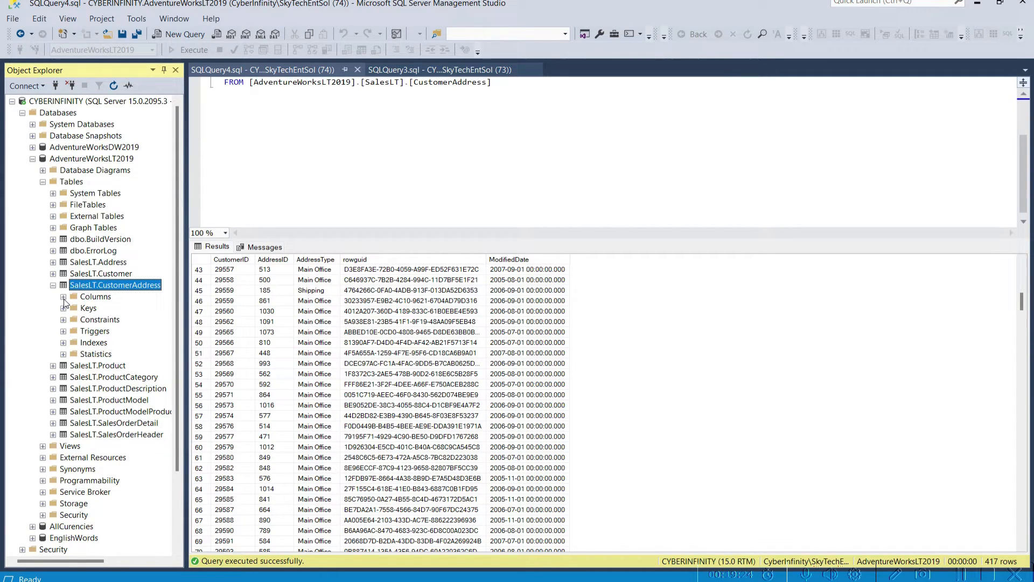
left_click(63, 297)
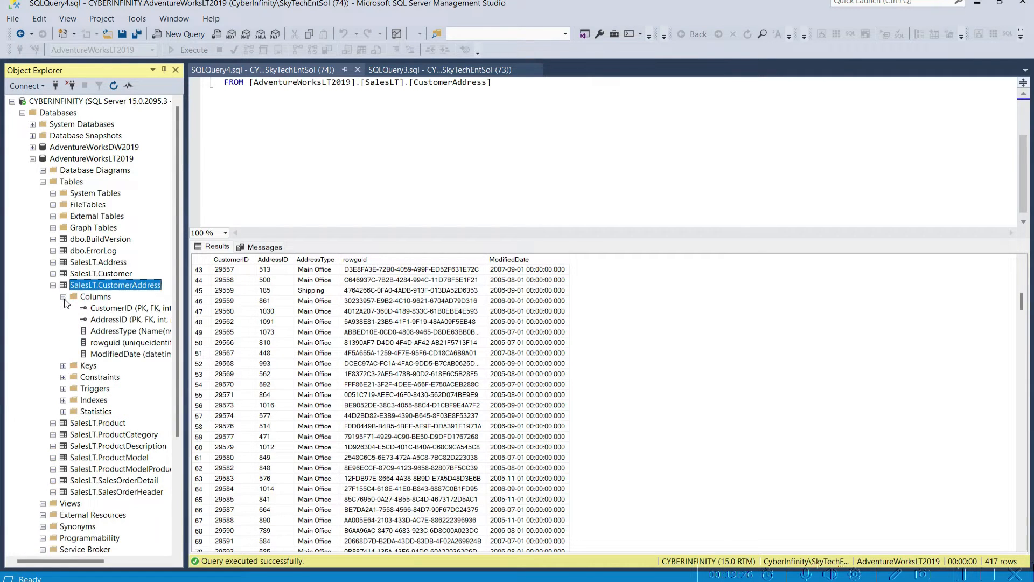
left_click(63, 297)
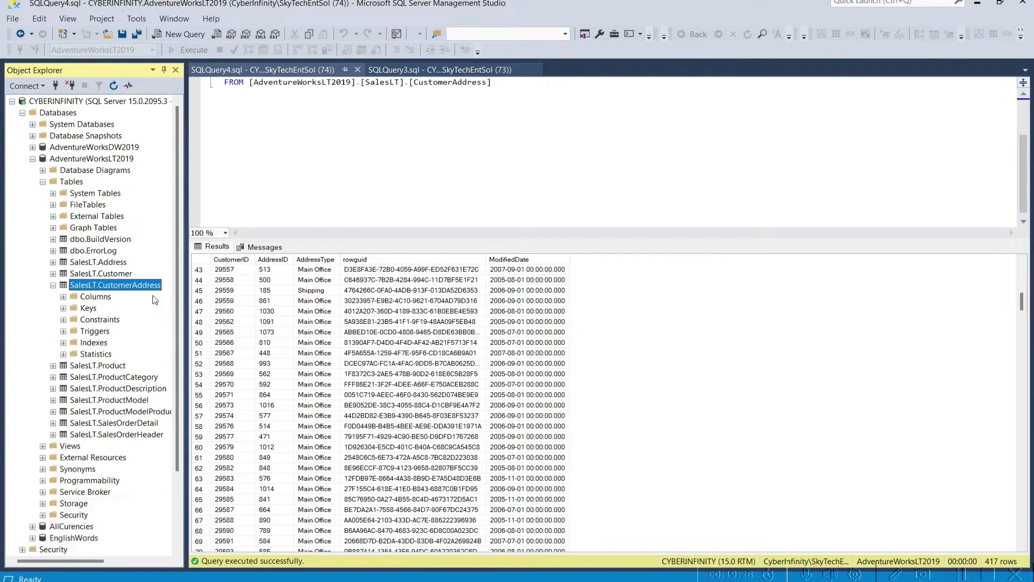
- Widen Object Explorer and inspect the keys of the SalesLT.CustomerAddress table
left_click_drag(186, 281, 230, 281)
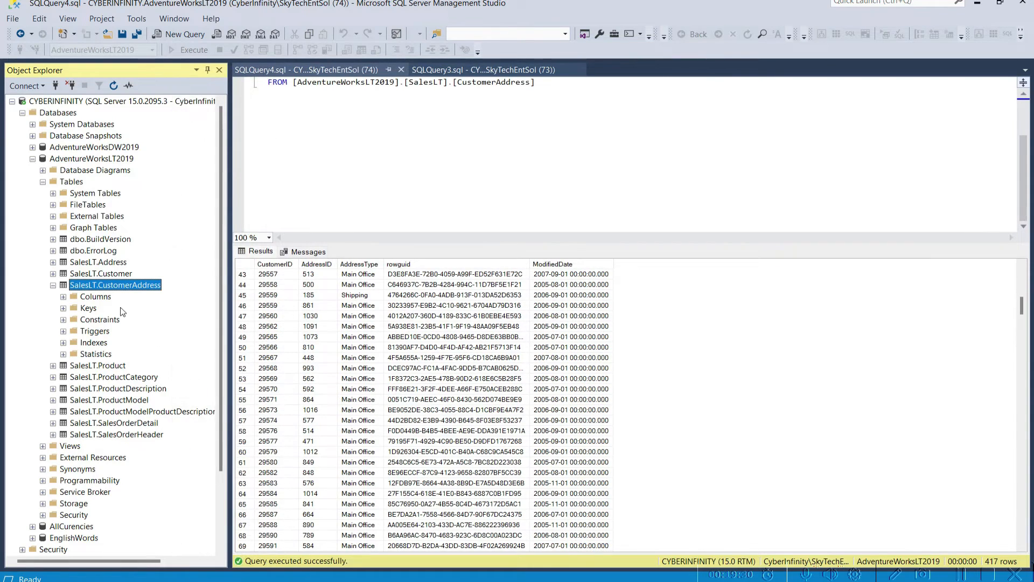
left_click(99, 298)
left_click(92, 308)
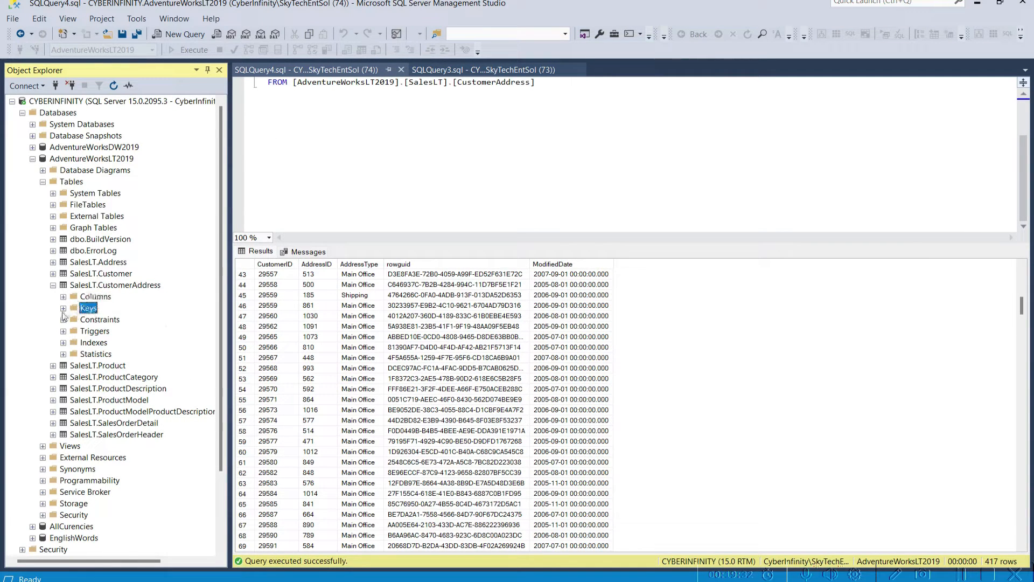
left_click(63, 308)
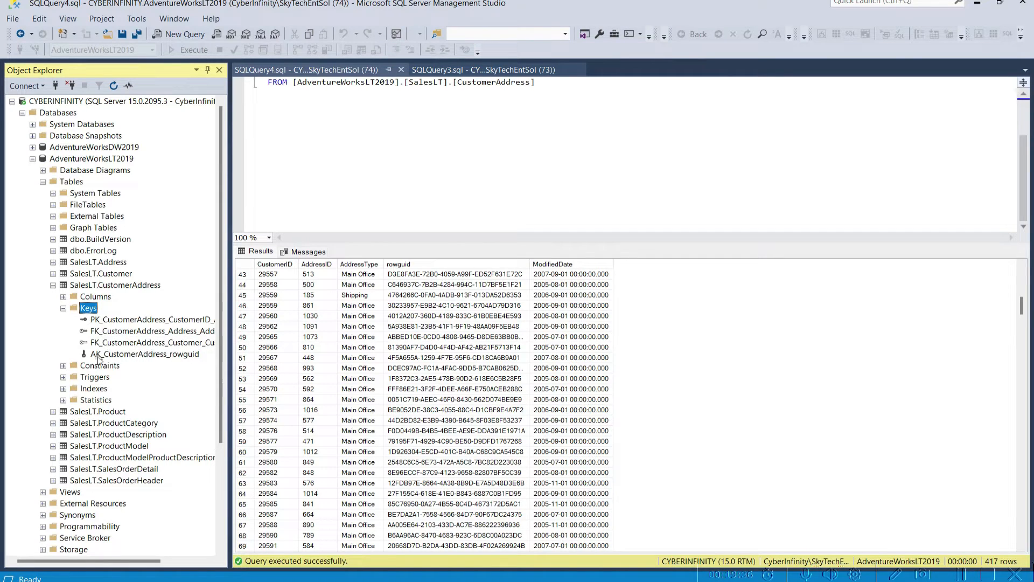
left_click(65, 309)
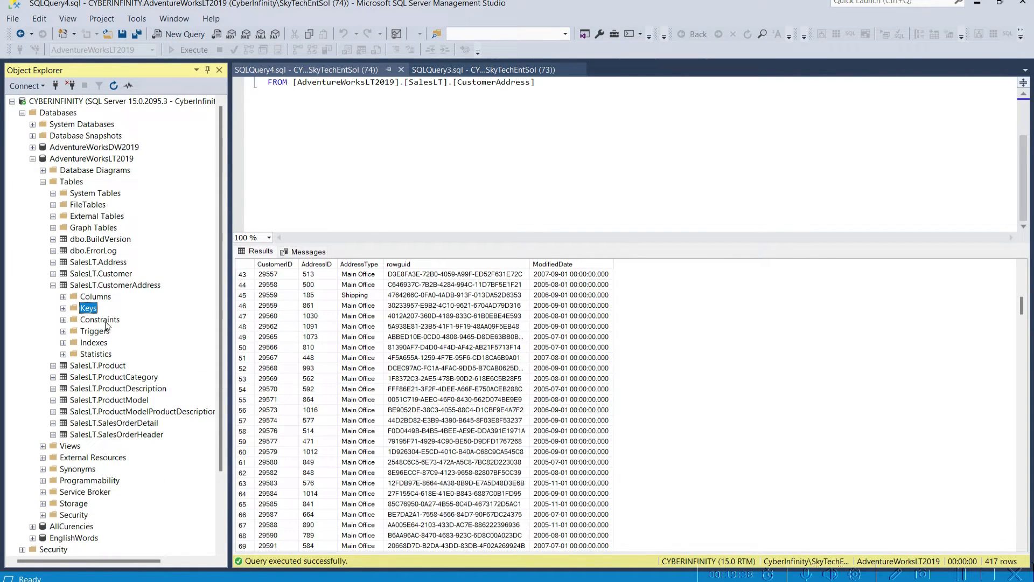
- Inspect the Constraints, Triggers and Indexes folders of the SalesLT.CustomerAddress table
left_click(105, 321)
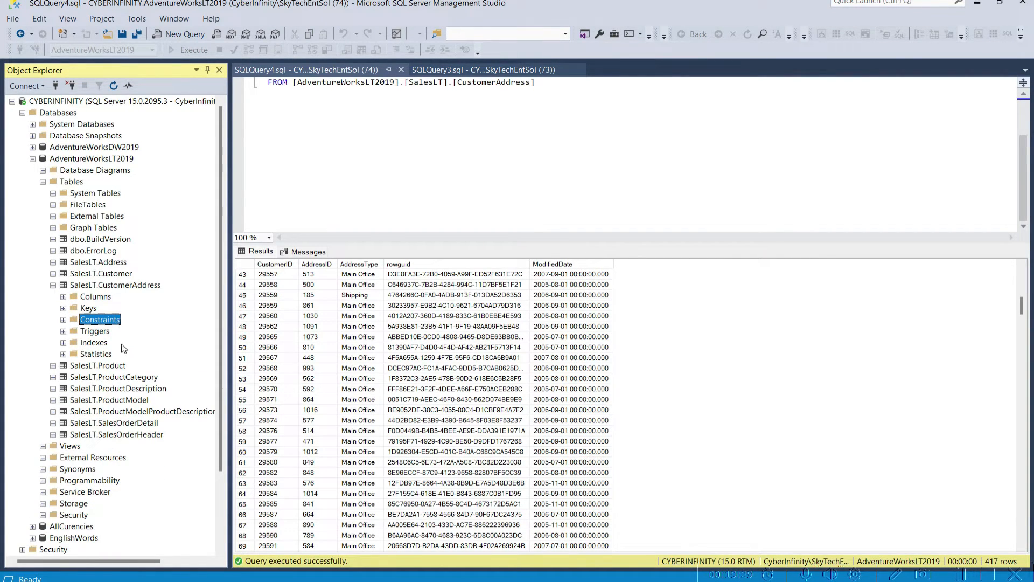
left_click(89, 331)
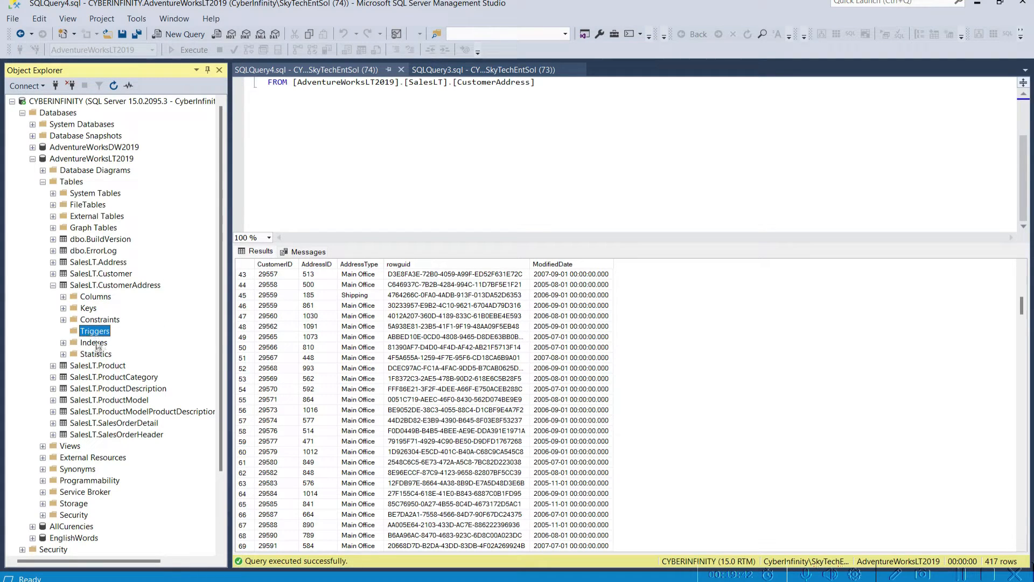
left_click(64, 344)
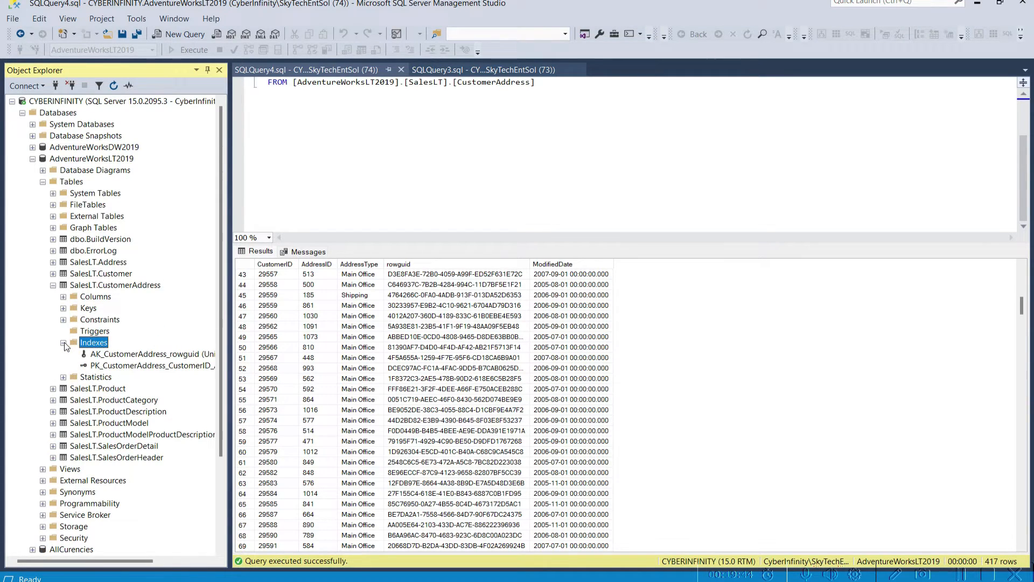
left_click(110, 366)
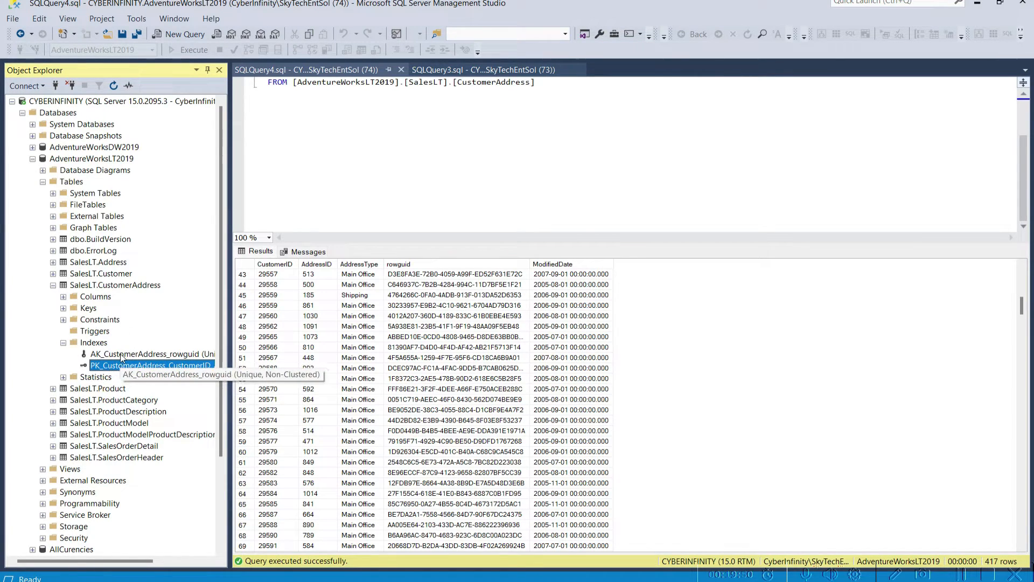
left_click(64, 343)
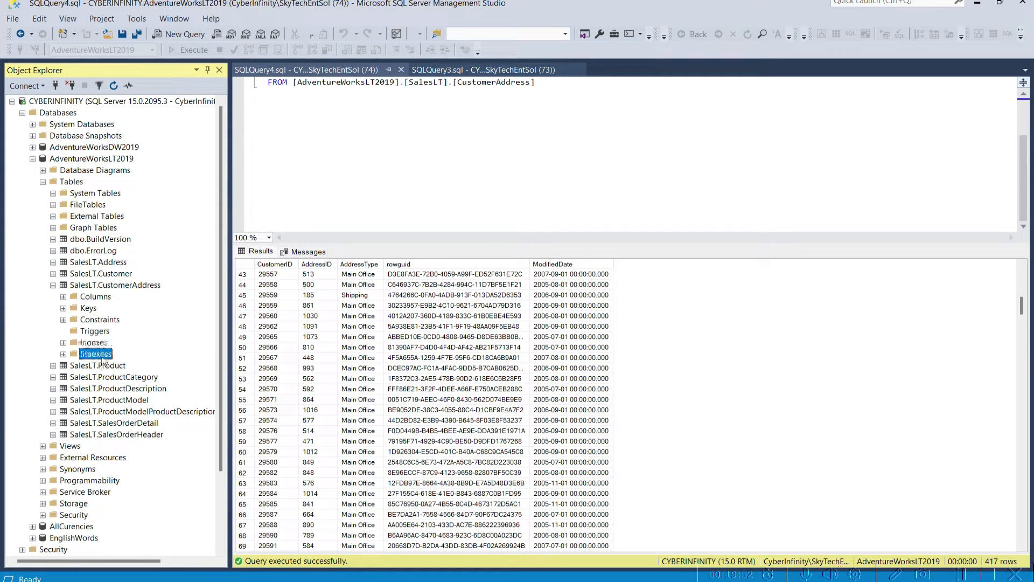
- Inspect the statistics of the SalesLT.CustomerAddress table and collapse the table's node
left_click(63, 354)
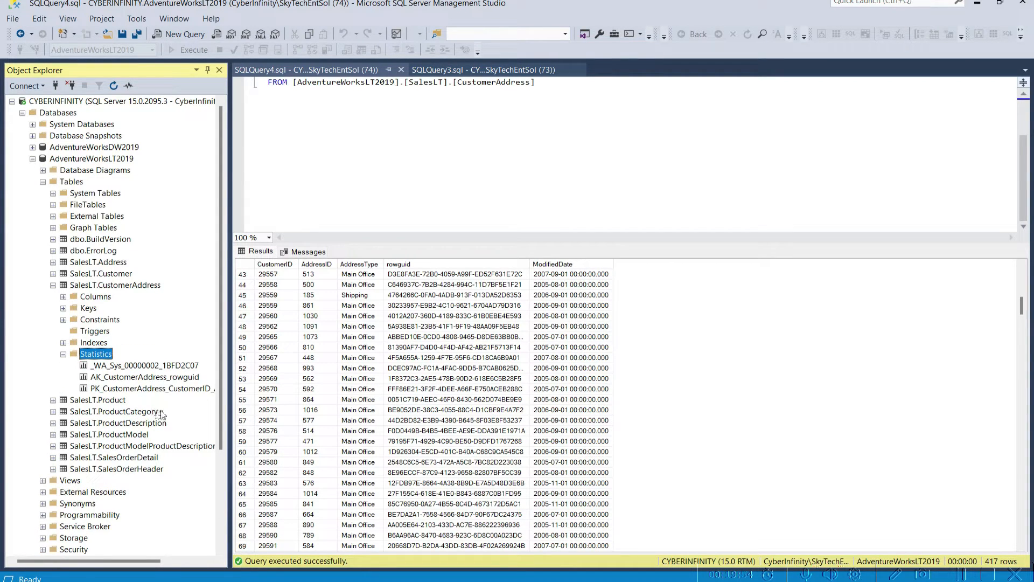
left_click(63, 355)
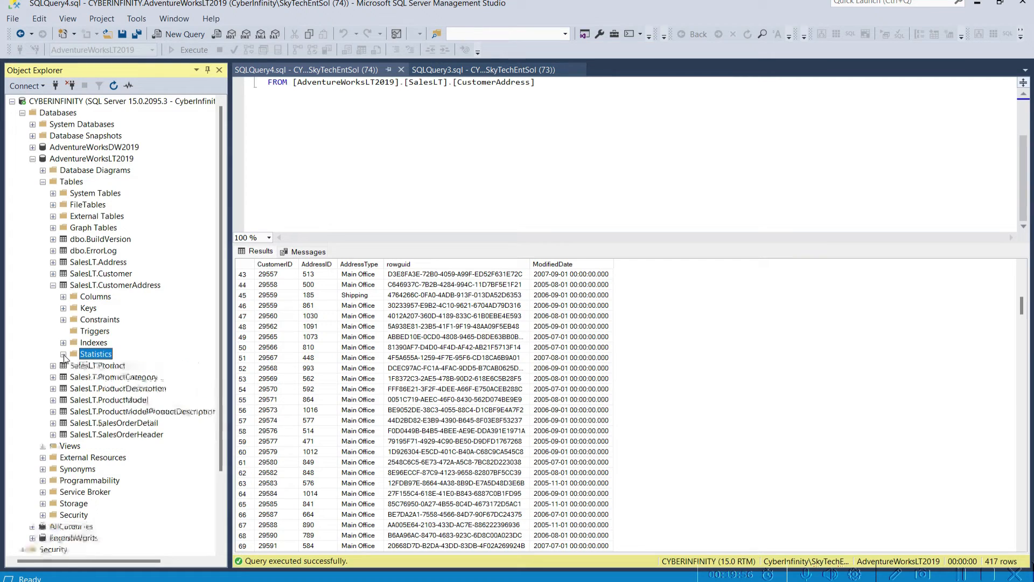
left_click(53, 285)
- Collapse the Tables folder and the AdventureWorksLT2019 database in Object Explorer
left_click(74, 160)
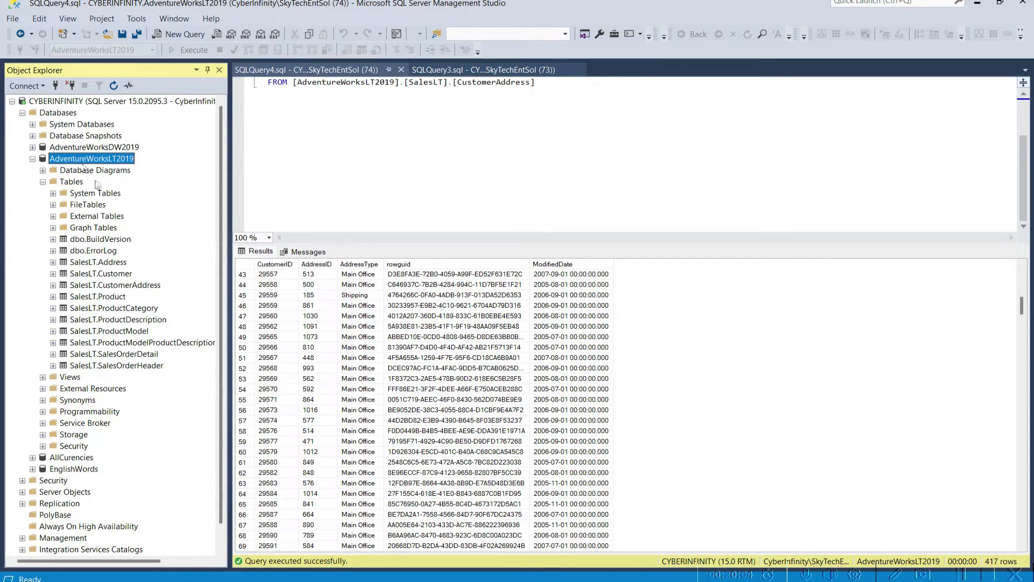
left_click(101, 253)
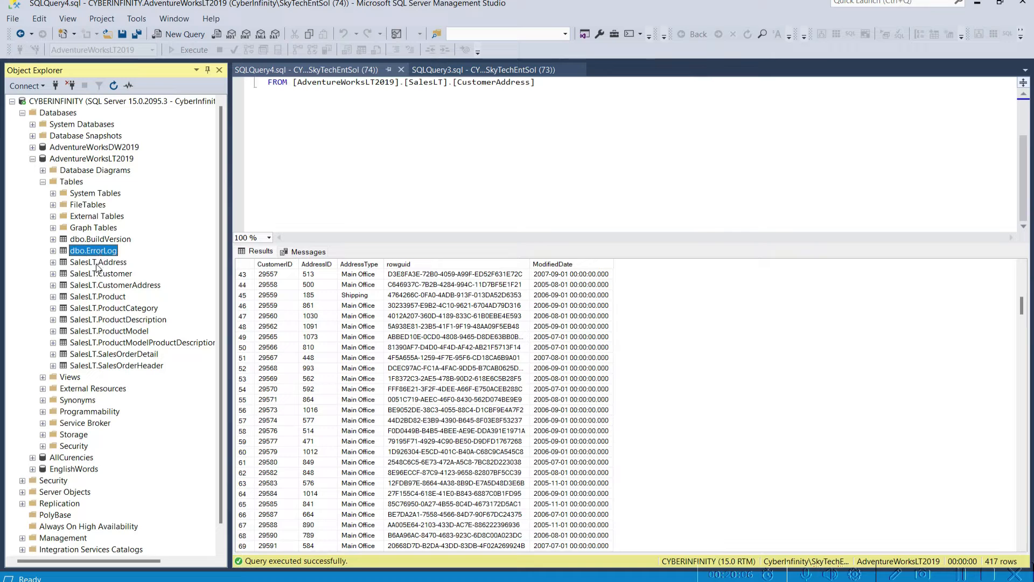
left_click(104, 274)
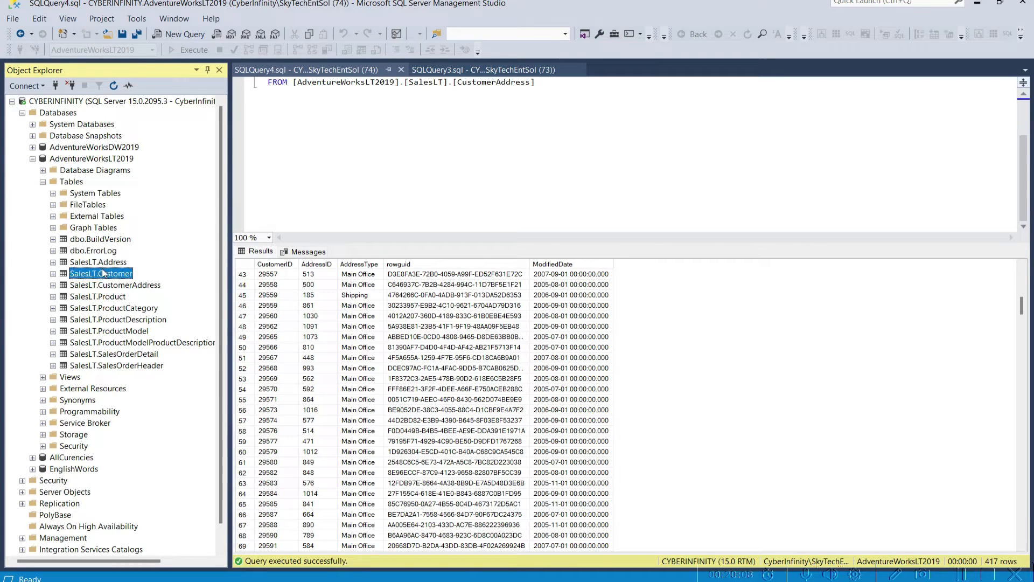
left_click(43, 181)
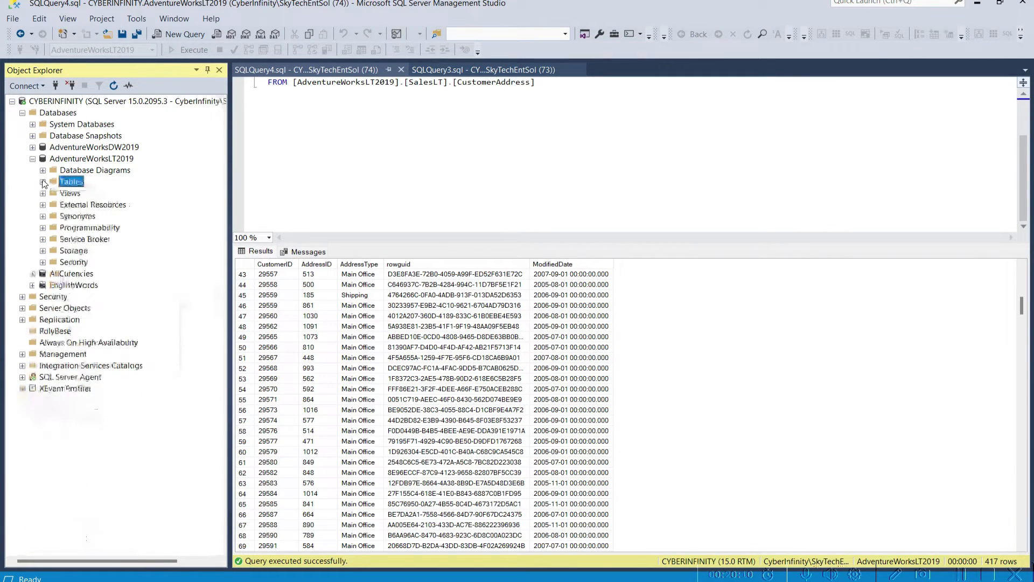
left_click(33, 159)
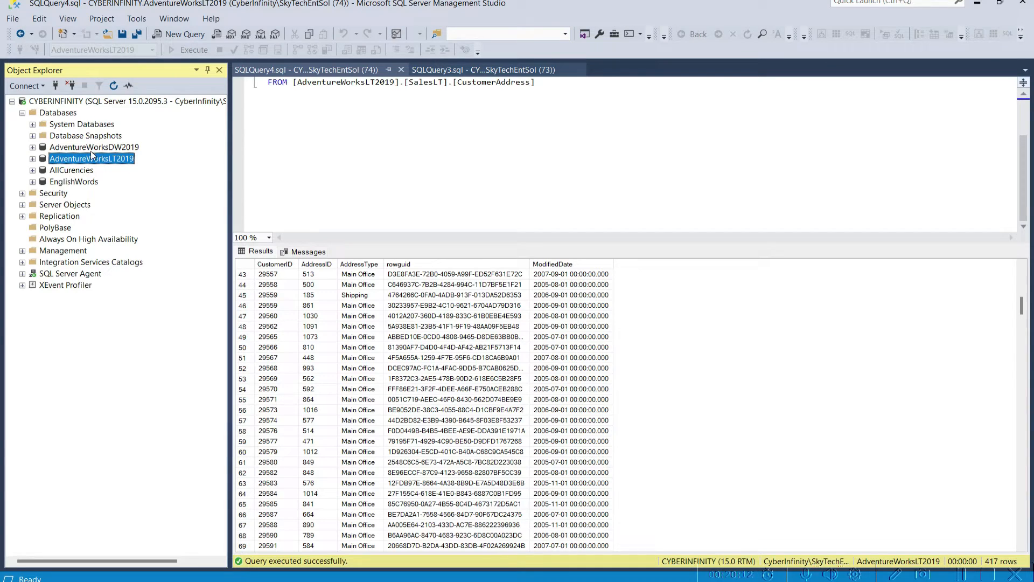
- Highlight the AllCurencies, AdventureWorksLT2019, AdventureWorksDW2019 and EnglishWords databases one after another
left_click(76, 170)
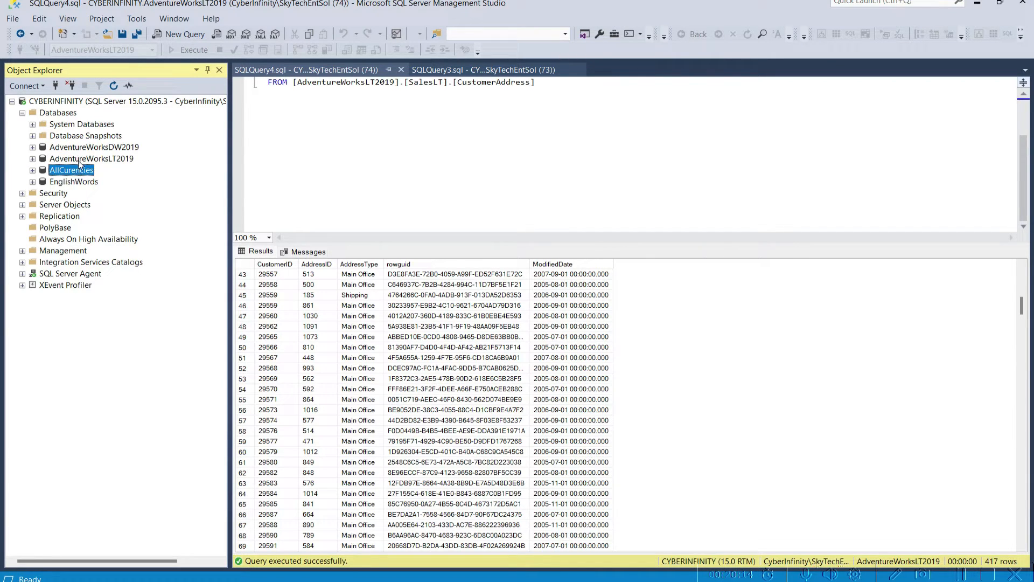
left_click(79, 160)
left_click(80, 148)
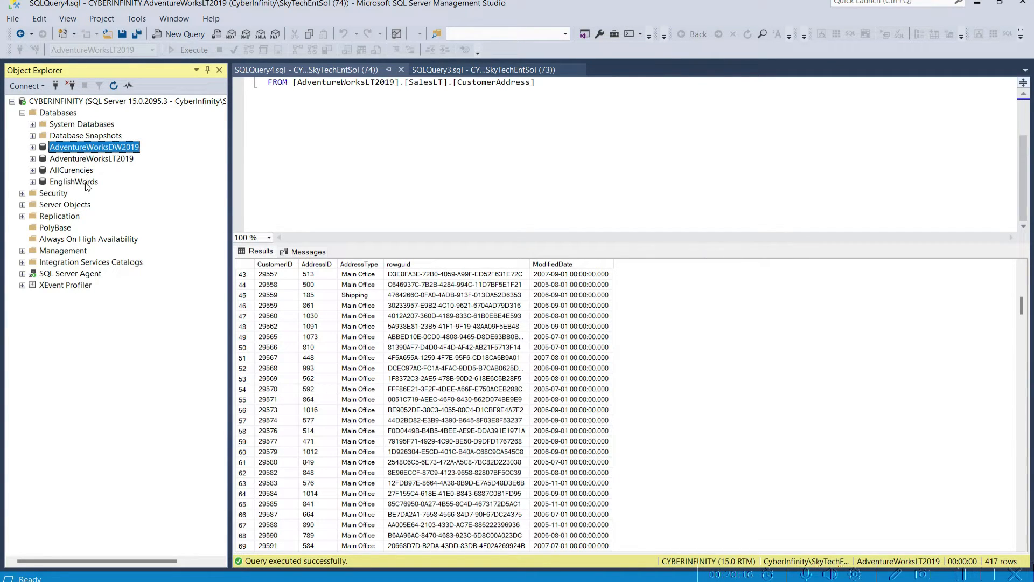
left_click(87, 183)
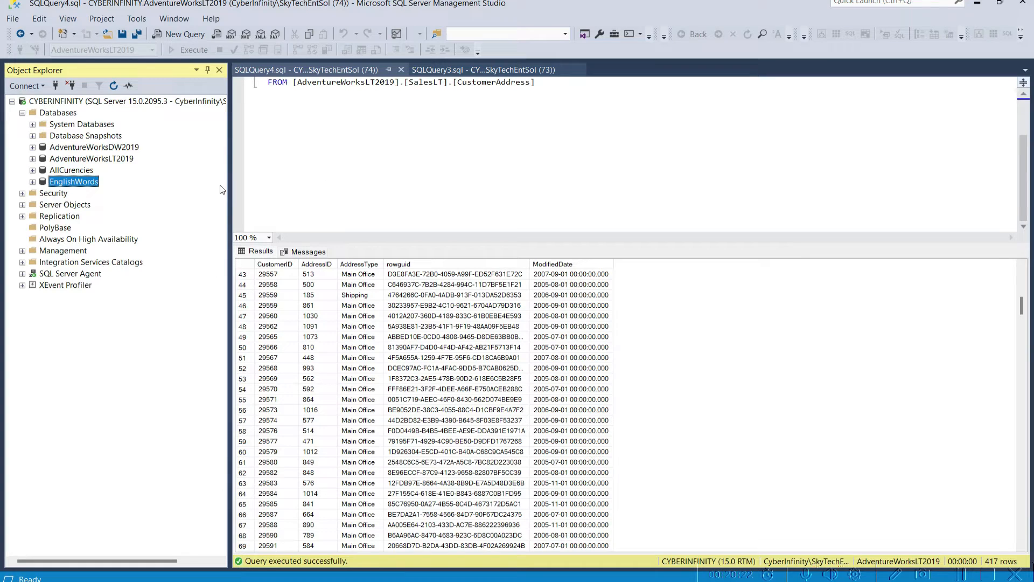
- Review the file commands for creating and opening projects, files and queries, and highlight the query's FROM line
left_click(13, 18)
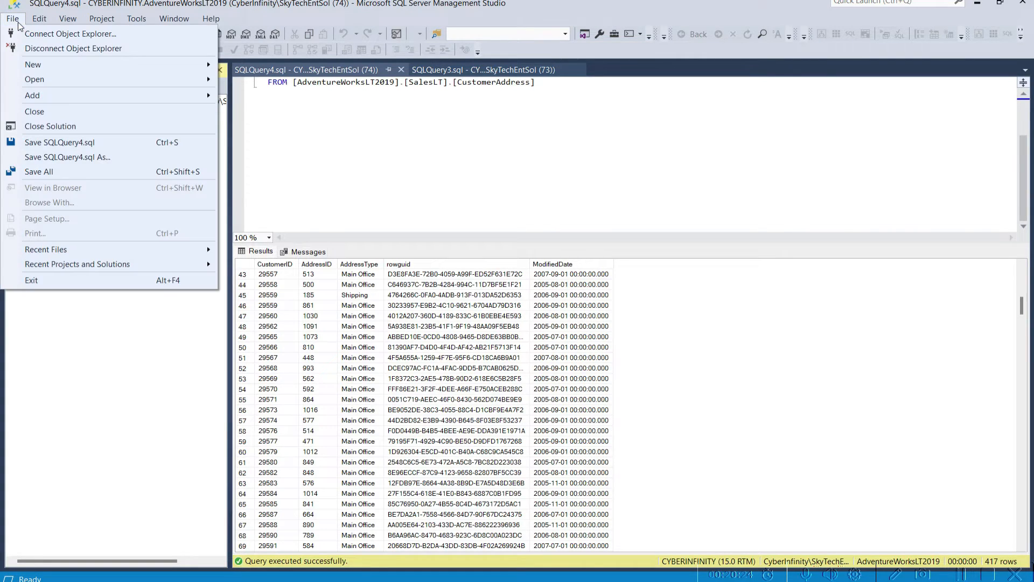
mouse_move(153, 67)
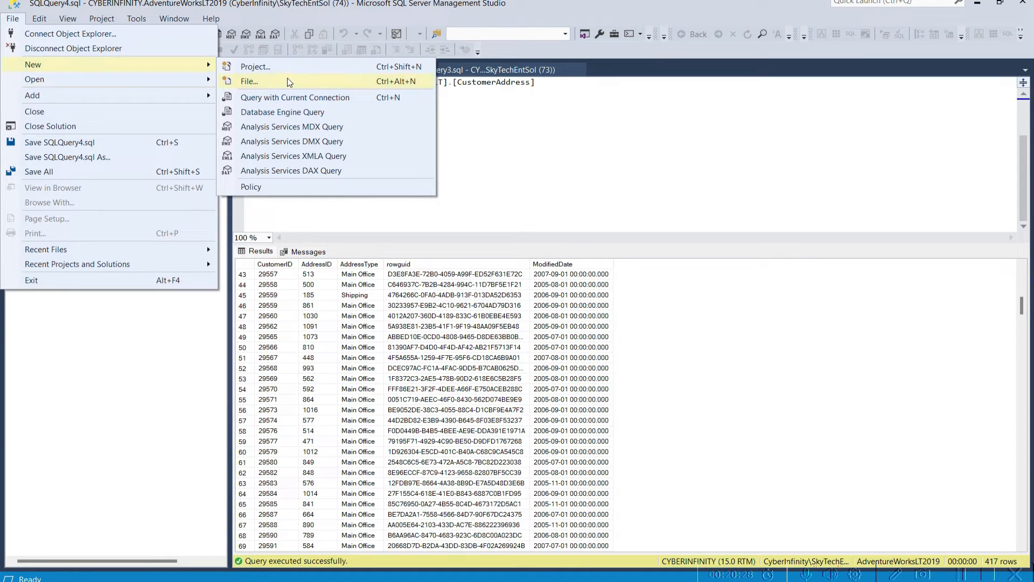
mouse_move(63, 82)
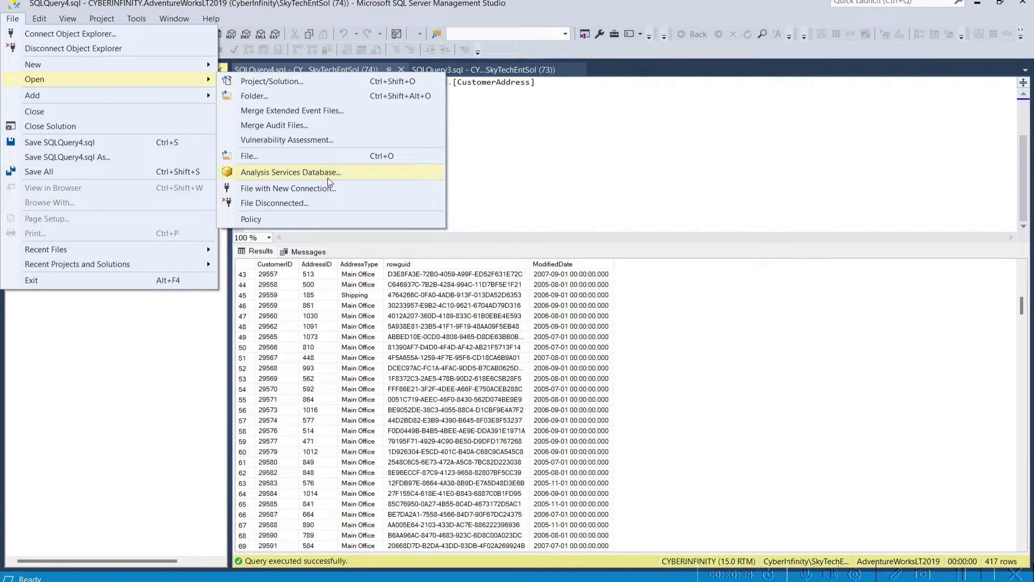
left_click(532, 1)
left_click_drag(596, 86, 259, 82)
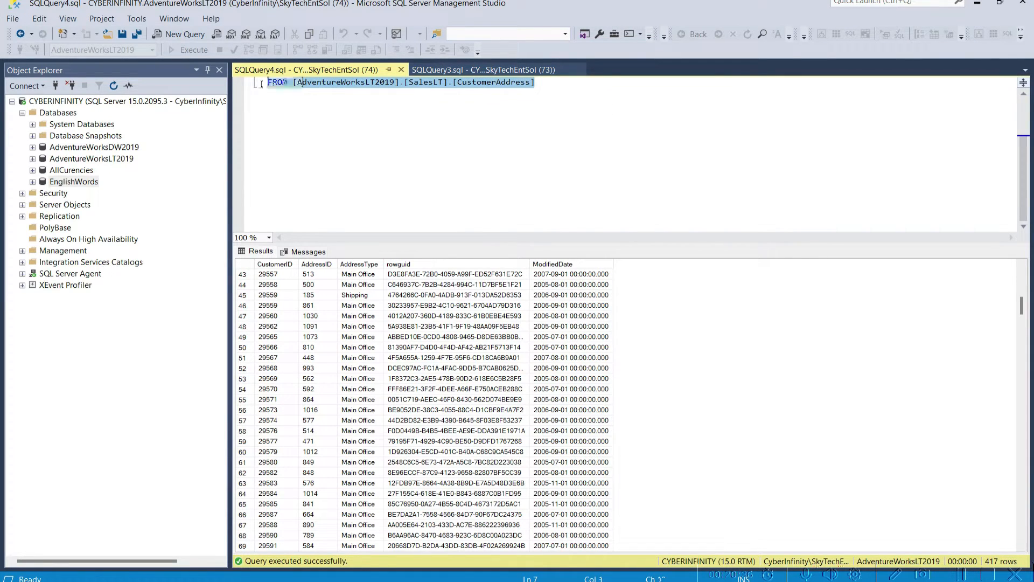
- Review the file commands for opening, adding and saving items, and return to the query editor
left_click(12, 18)
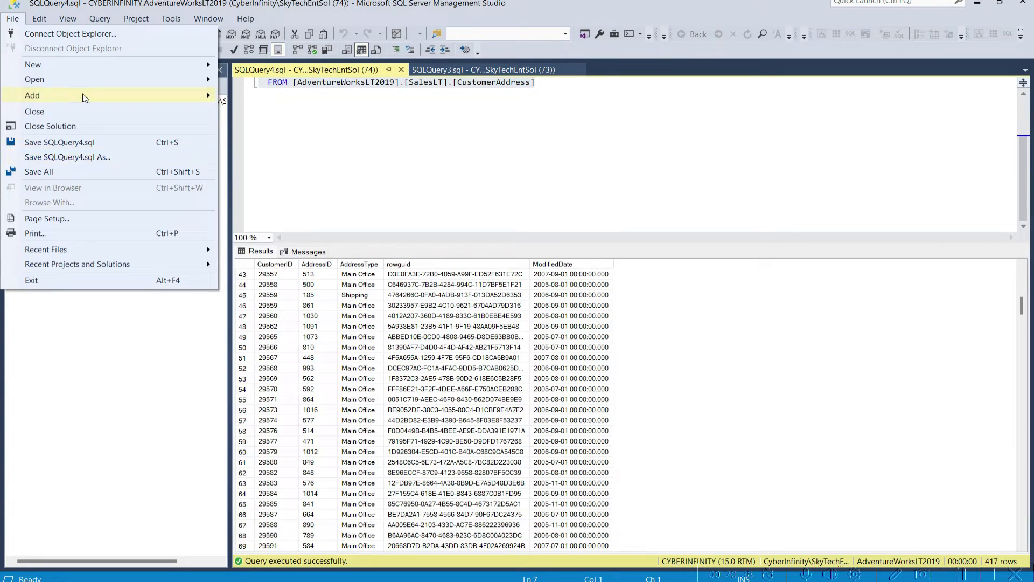
mouse_move(85, 81)
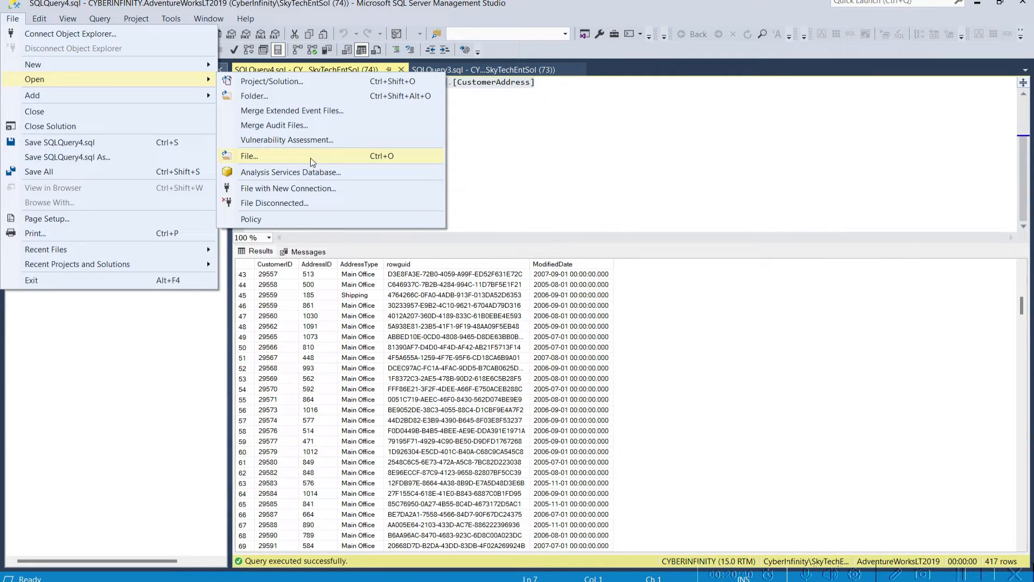
mouse_move(173, 98)
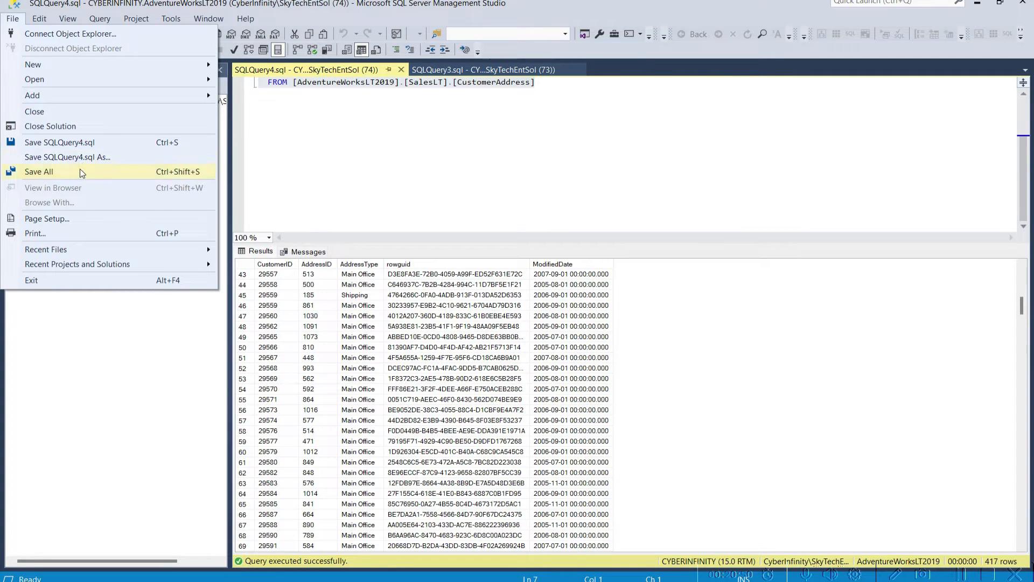
left_click(322, 149)
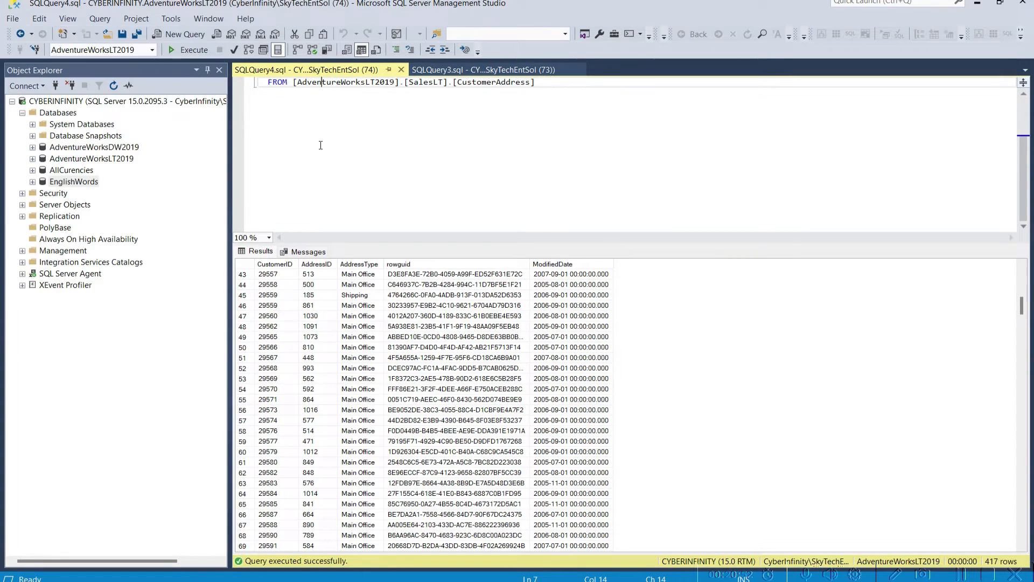
- Save the CustomerAddress query as an SQL file named SQLQuery4000
key("ctrl+s")
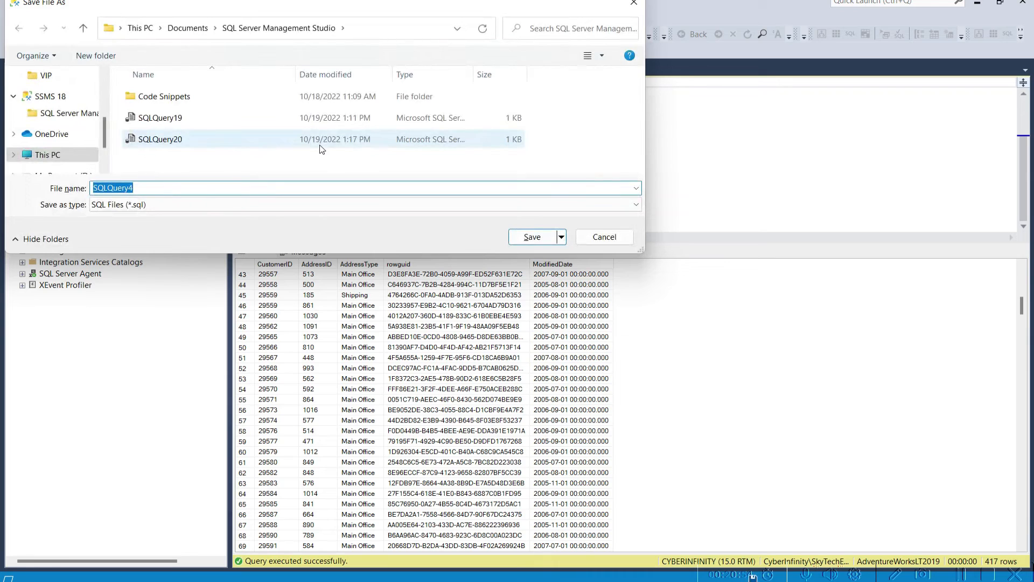
left_click(180, 187)
type("000")
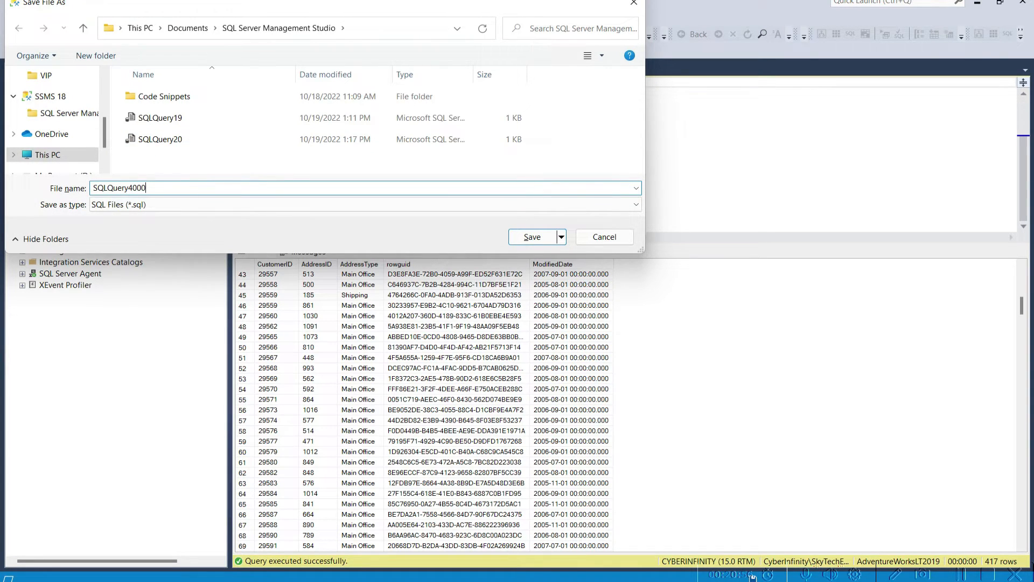
key("Return")
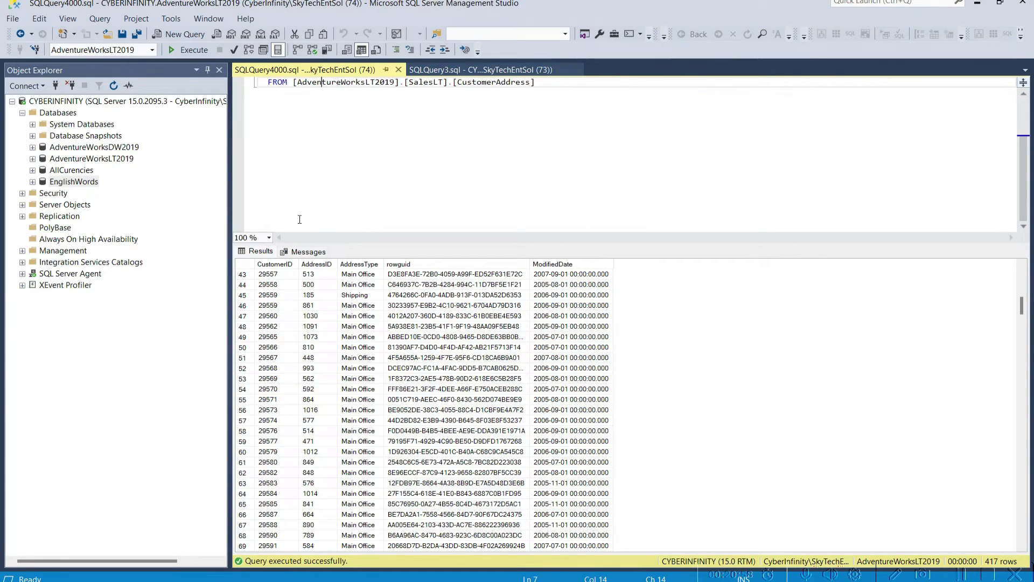
- Move the cursor to line 7 of the SQLQuery4000 query with the Go To Line command
left_click(12, 19)
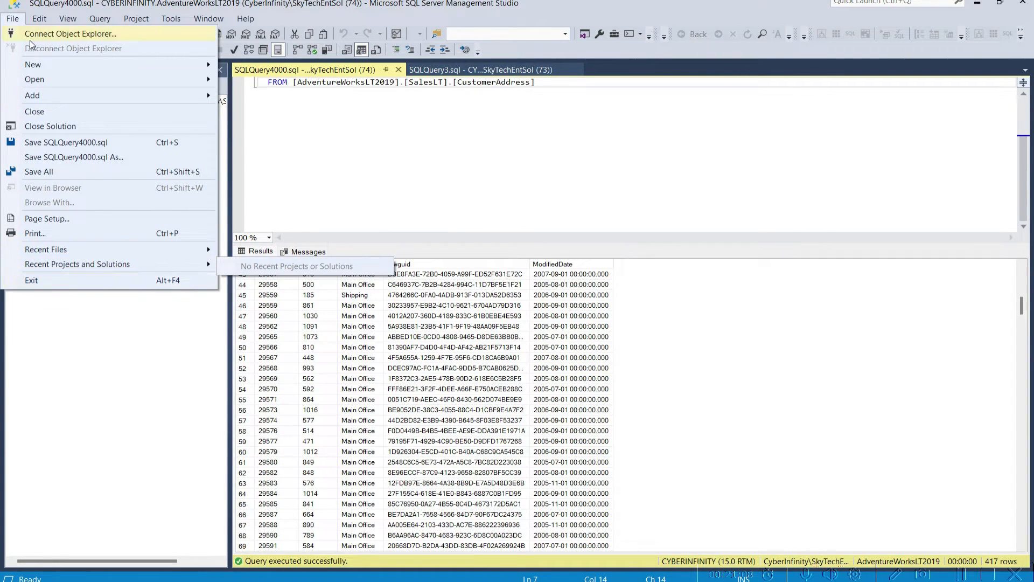
left_click(421, 147)
left_click(46, 21)
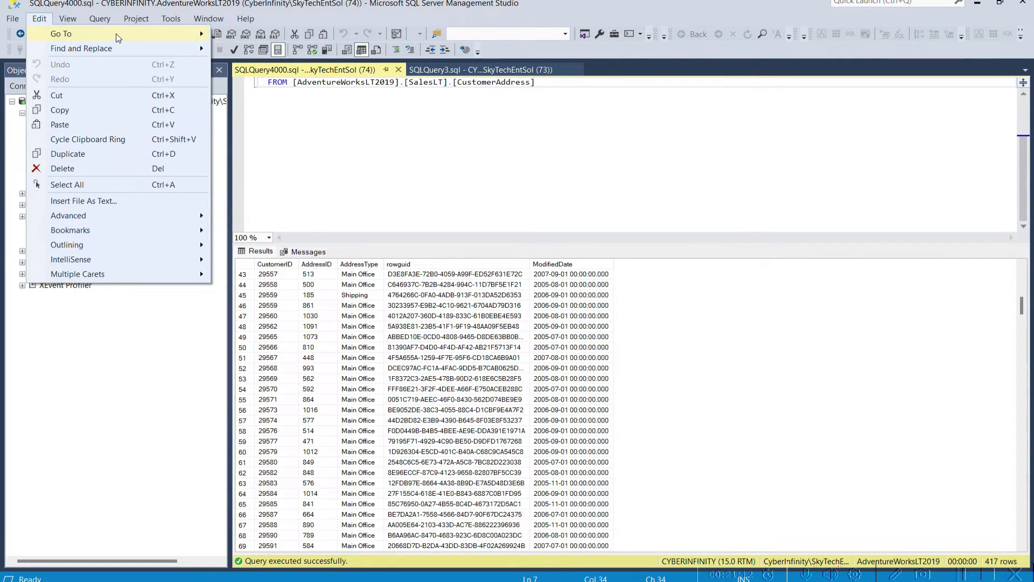
mouse_move(116, 33)
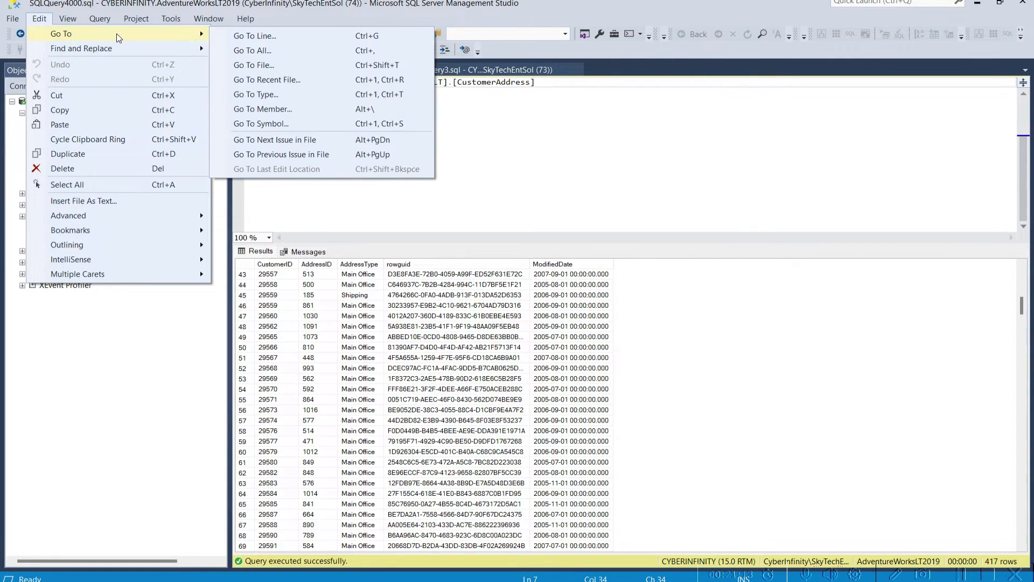
left_click(307, 39)
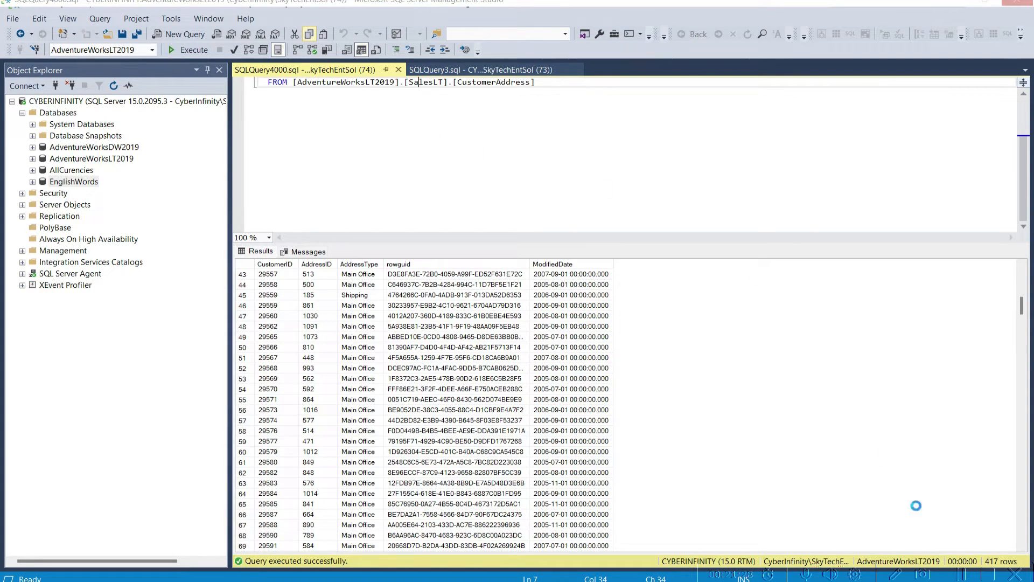
key("ctrl+g")
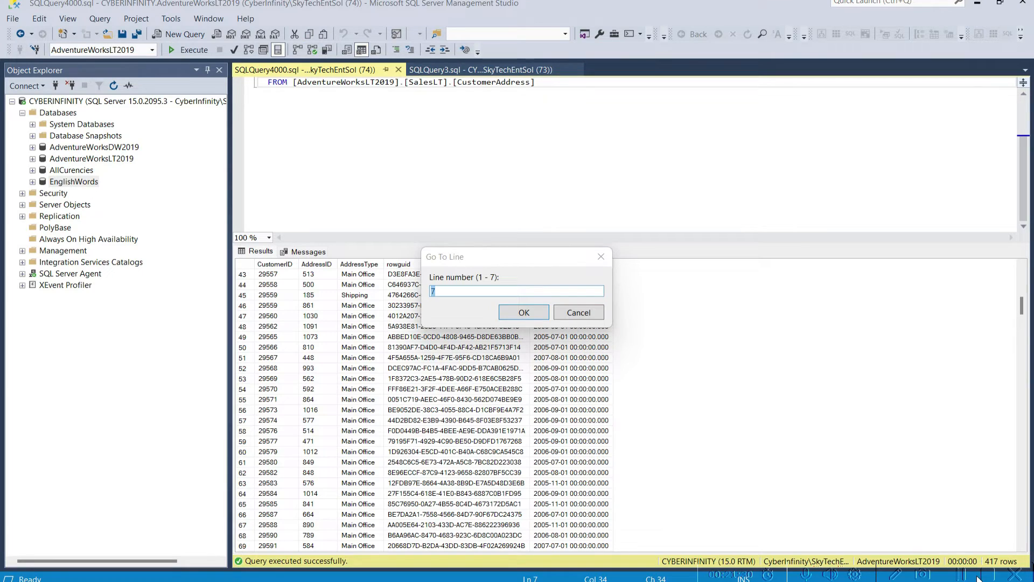
left_click(465, 291)
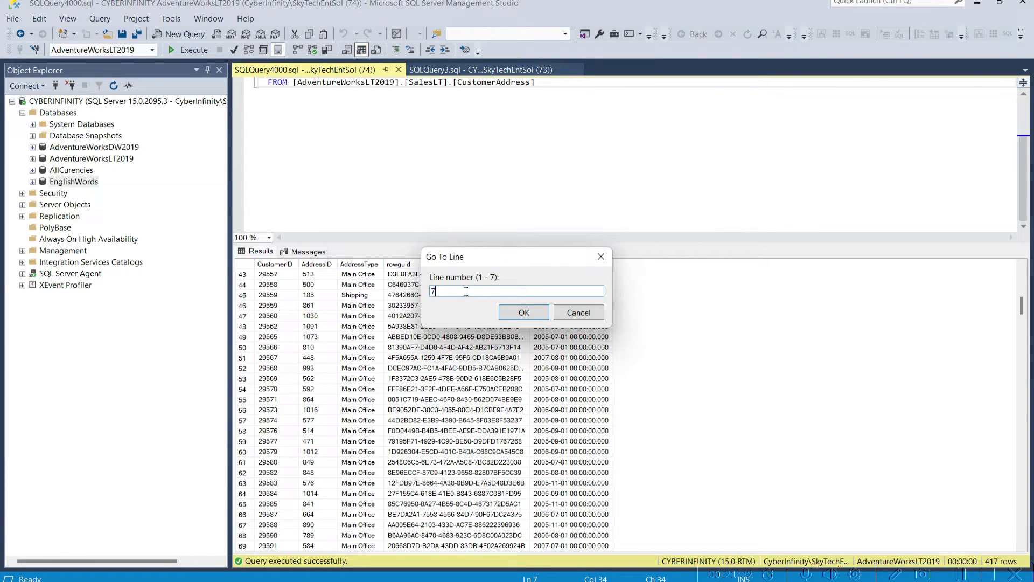
left_click_drag(483, 257, 415, 165)
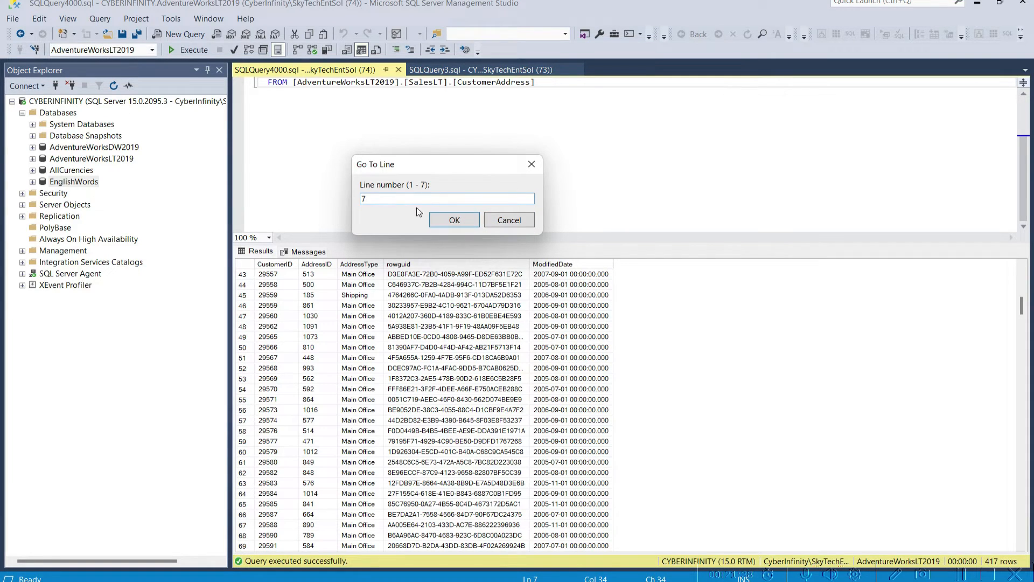
left_click(455, 220)
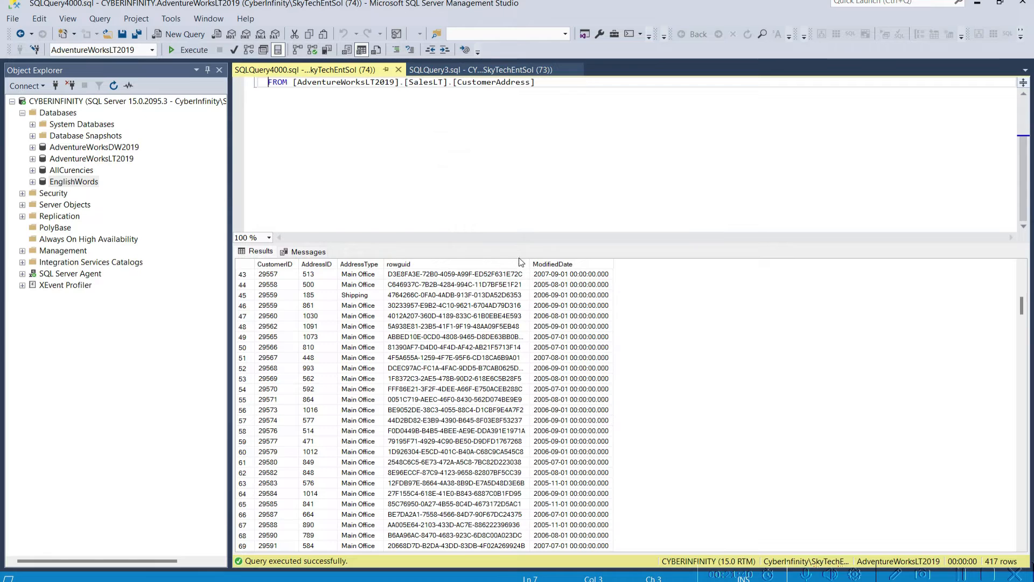
- Highlight the whole FROM line of the CustomerAddress query, and clear the selection
left_click(337, 82)
left_click_drag(591, 86, 235, 84)
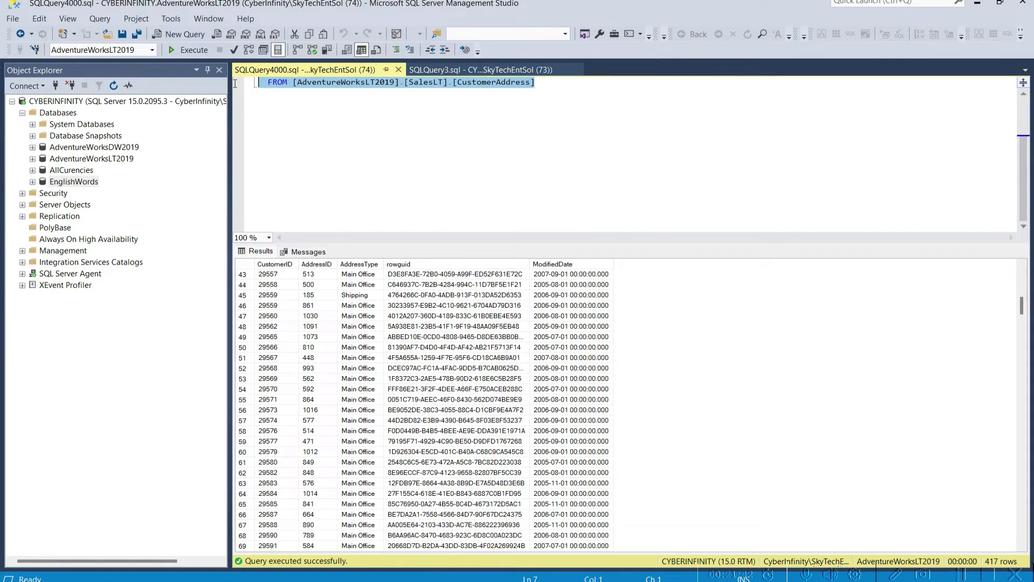
left_click(405, 154)
right_click(355, 111)
left_click(320, 132)
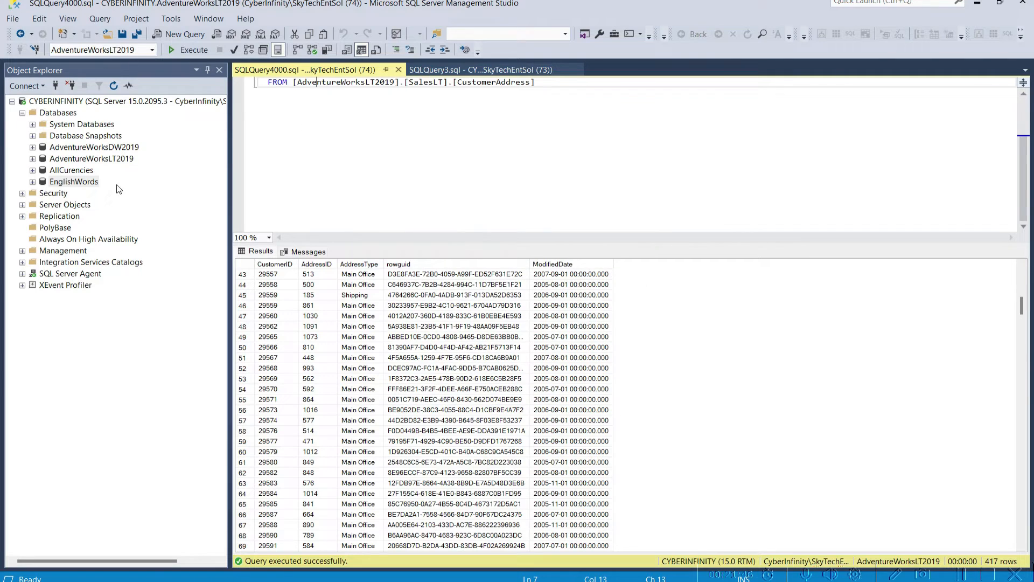
- Expand the tables of the AdventureWorksLT2019 database and query the top 1000 rows of SalesLT.ProductCategory
left_click(90, 158)
left_click(33, 158)
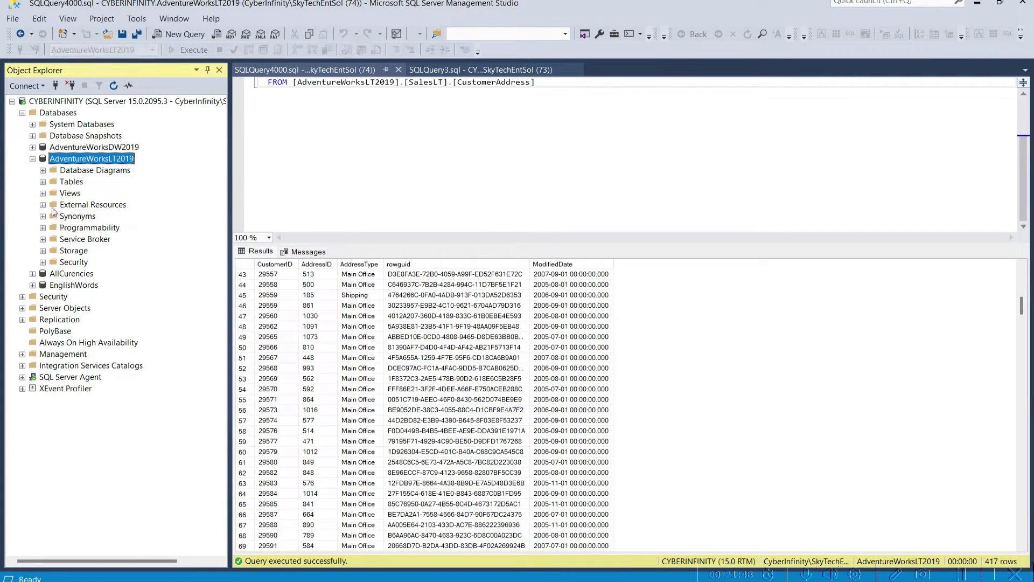
left_click(42, 182)
right_click(112, 283)
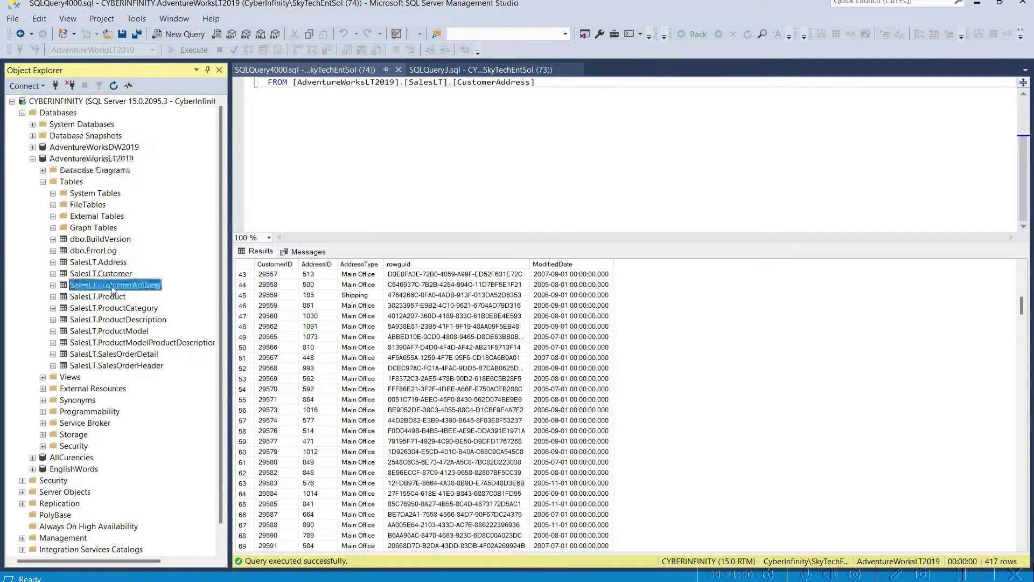
left_click(99, 307)
right_click(116, 312)
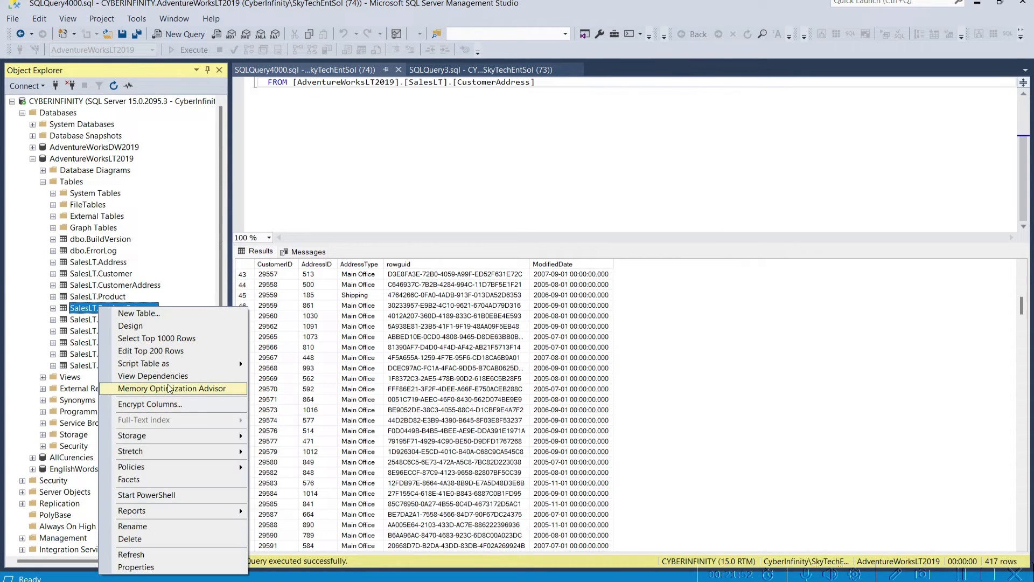
left_click(143, 339)
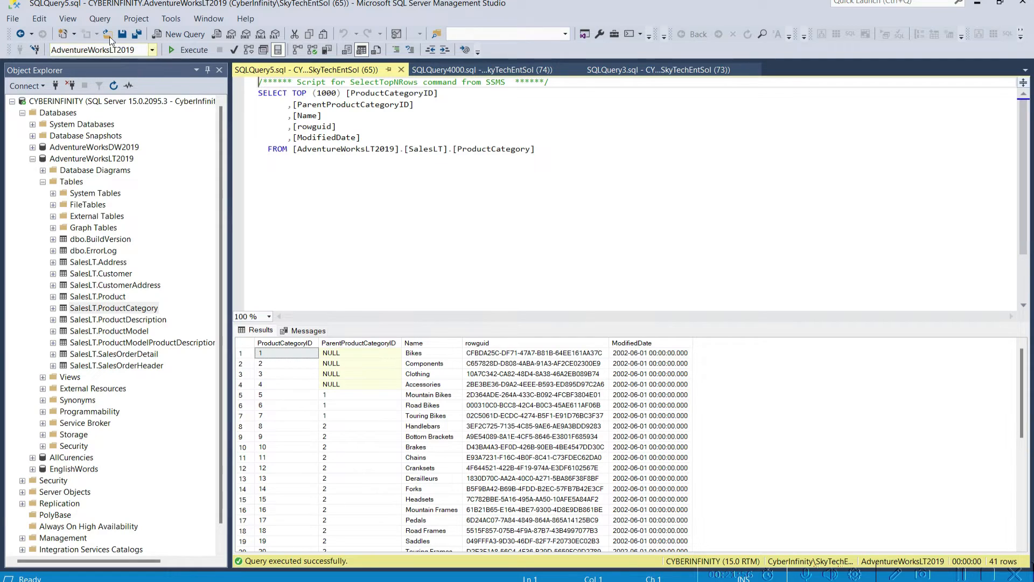
- Go to line 2 of the ProductCategory query and highlight text in its opening lines
left_click(39, 19)
mouse_move(90, 34)
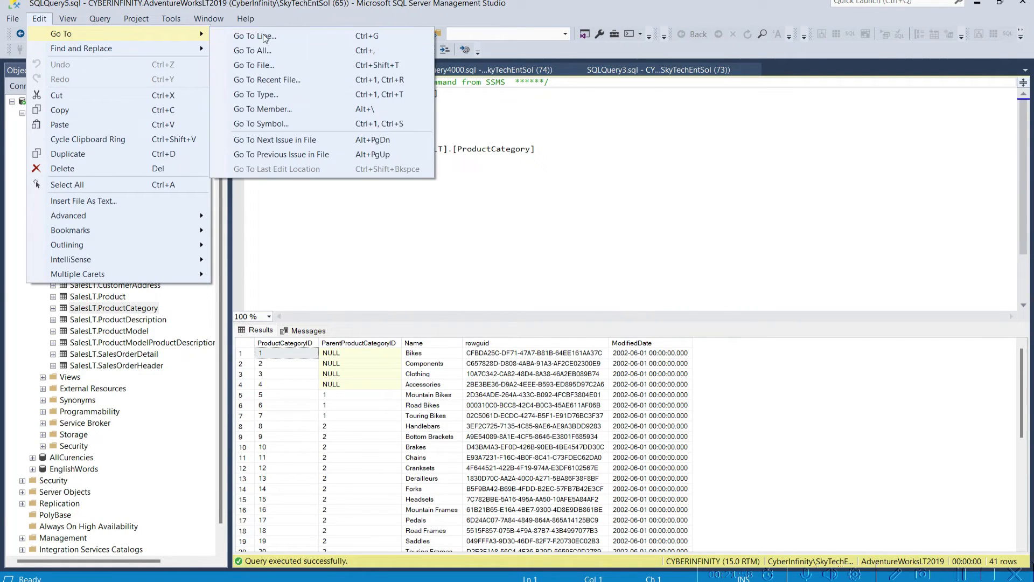
left_click(368, 35)
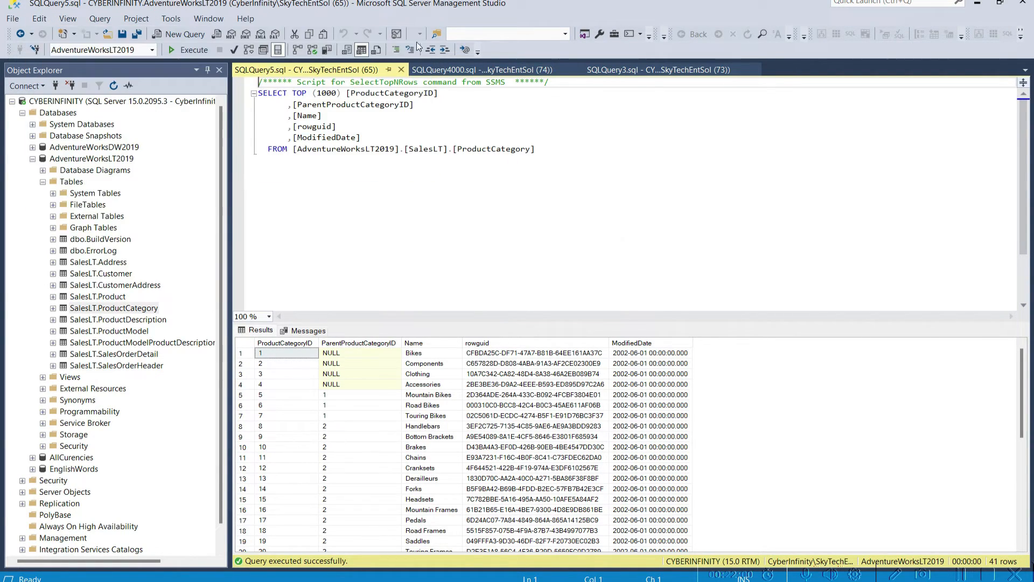
type("2")
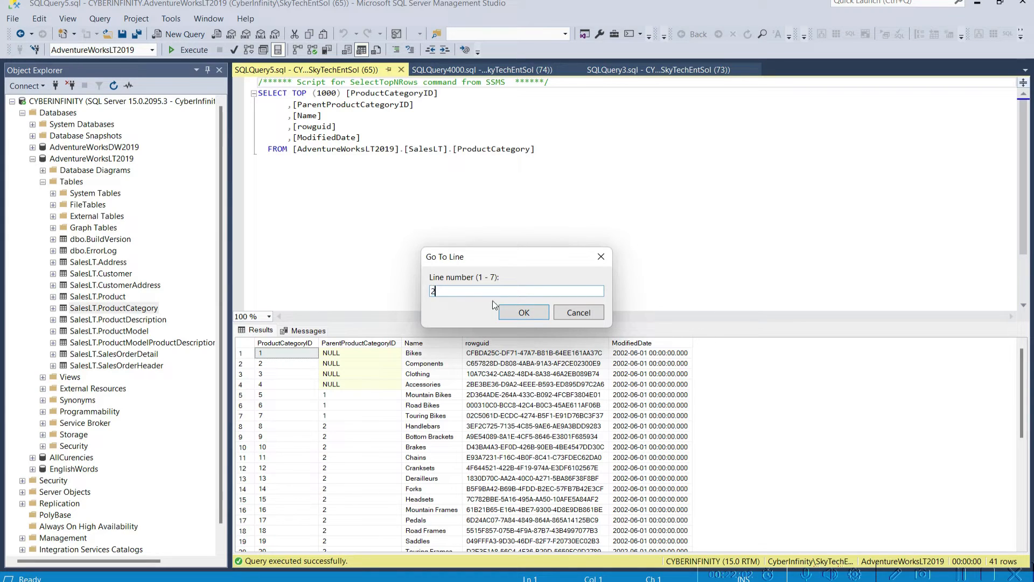
left_click(515, 317)
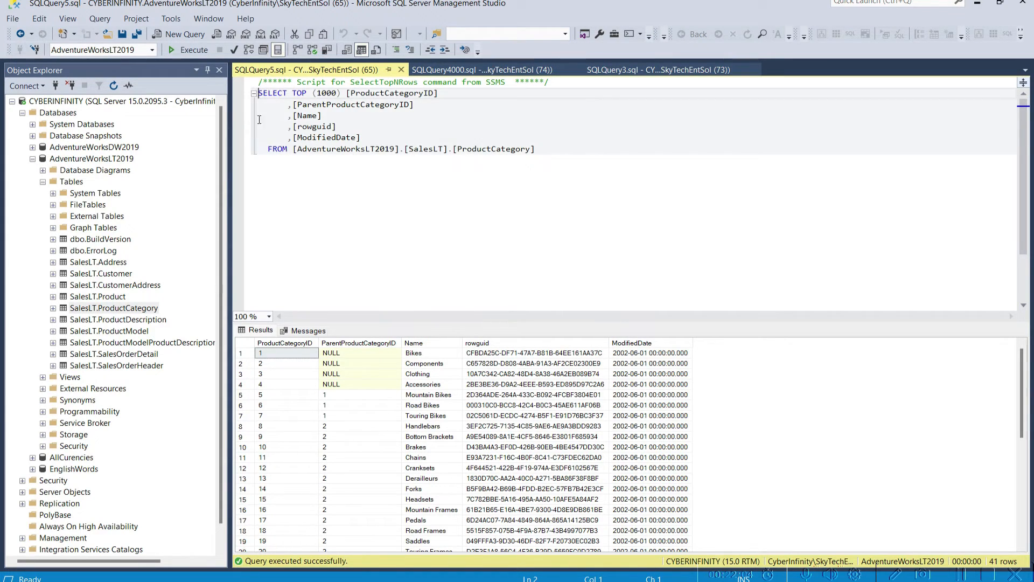
left_click_drag(278, 93, 259, 93)
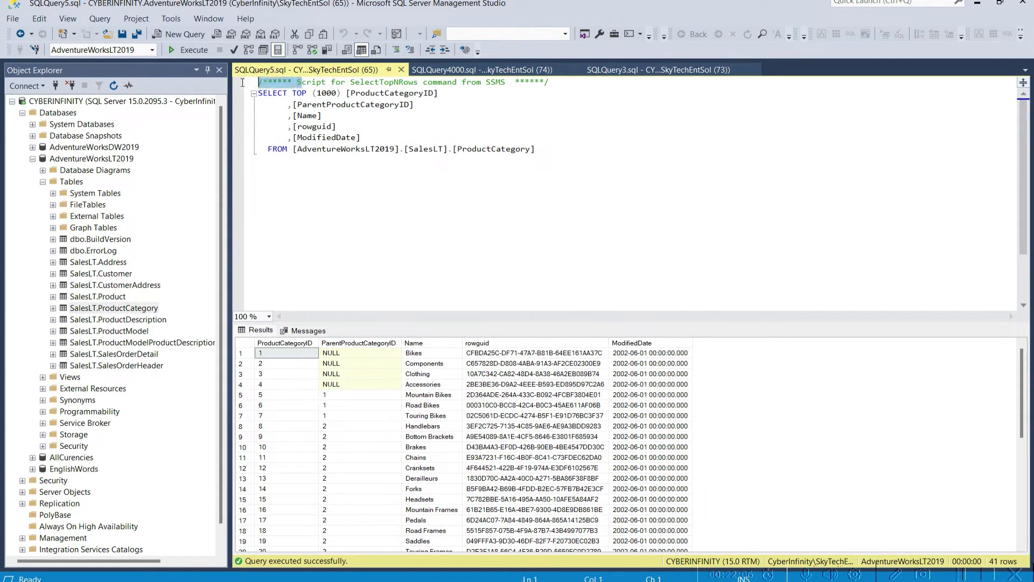
left_click(407, 149)
- Search the ProductCategory query with Quick Find, once for "nAME" and once for "Date"
left_click(41, 19)
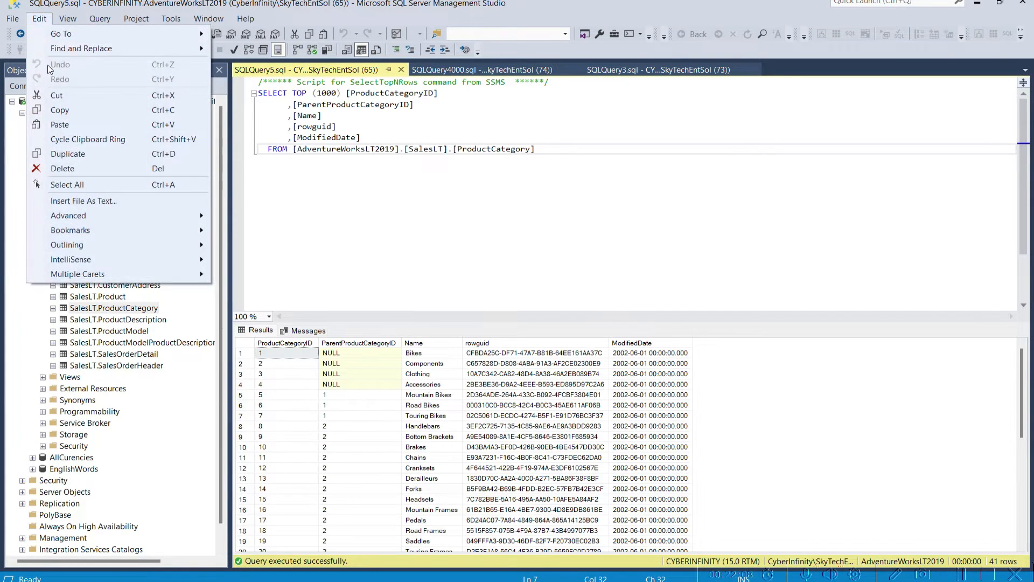
mouse_move(169, 223)
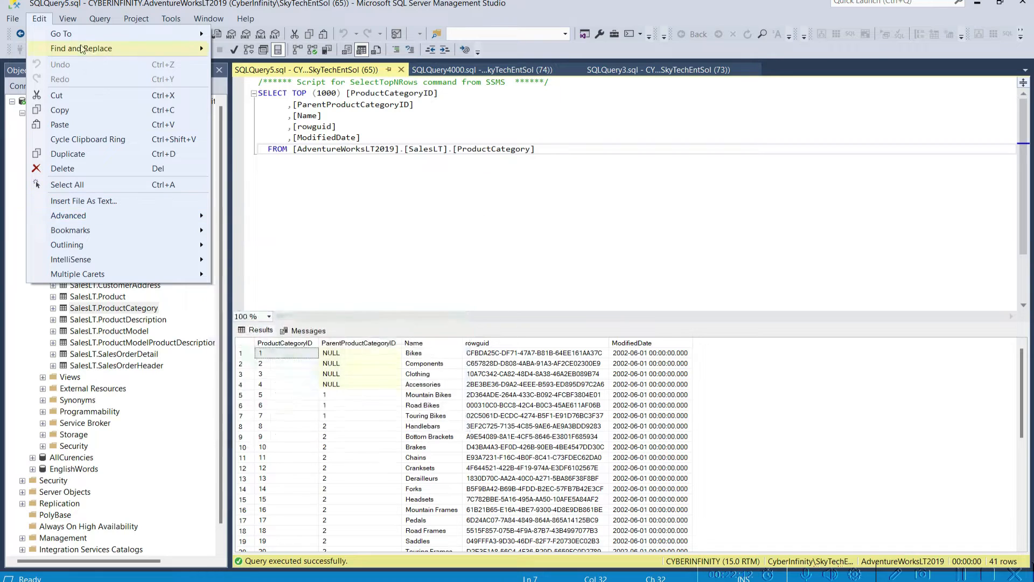
mouse_move(143, 47)
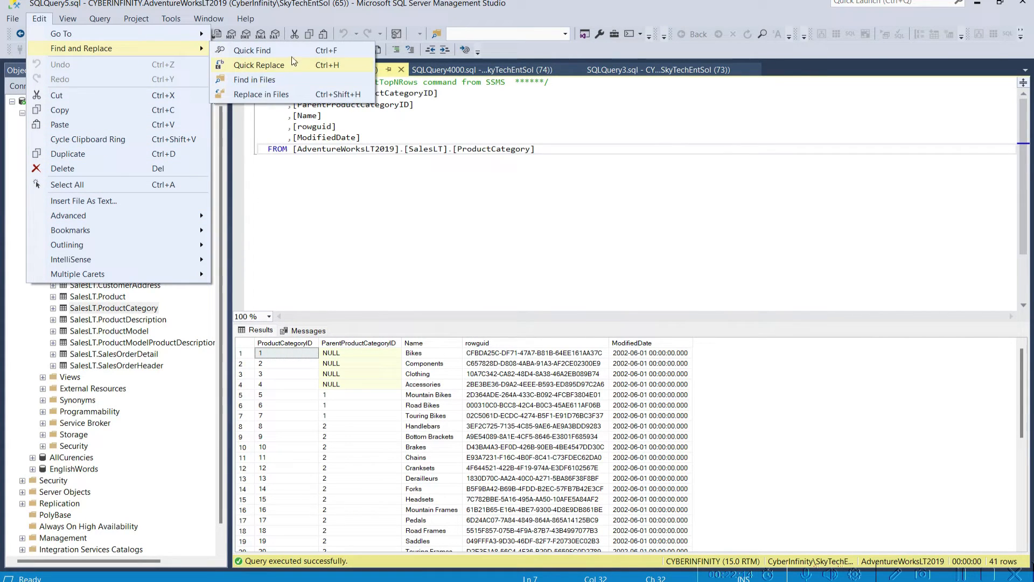
left_click(292, 50)
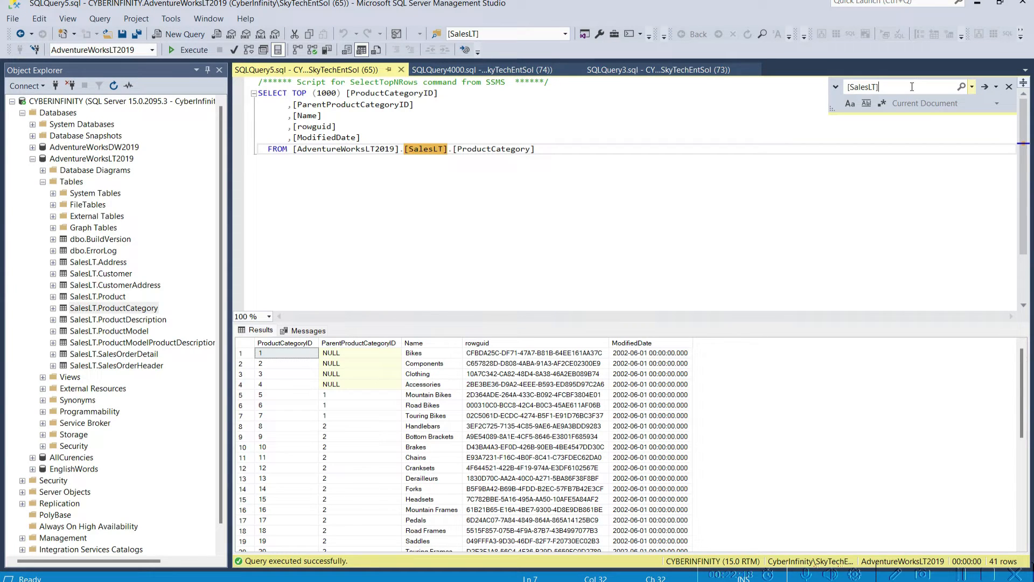
type("nAME")
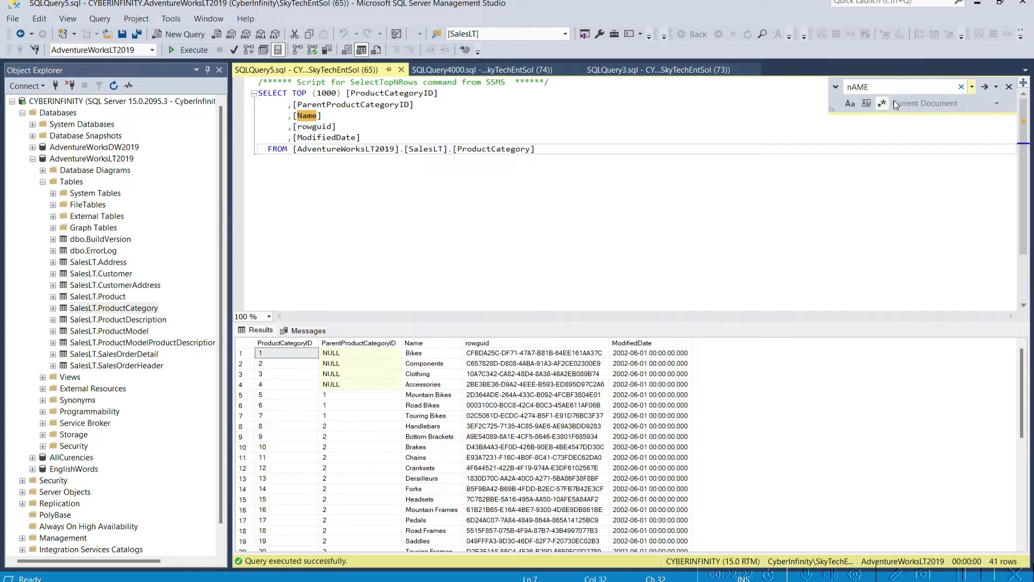
key("ctrl+a")
type("Date")
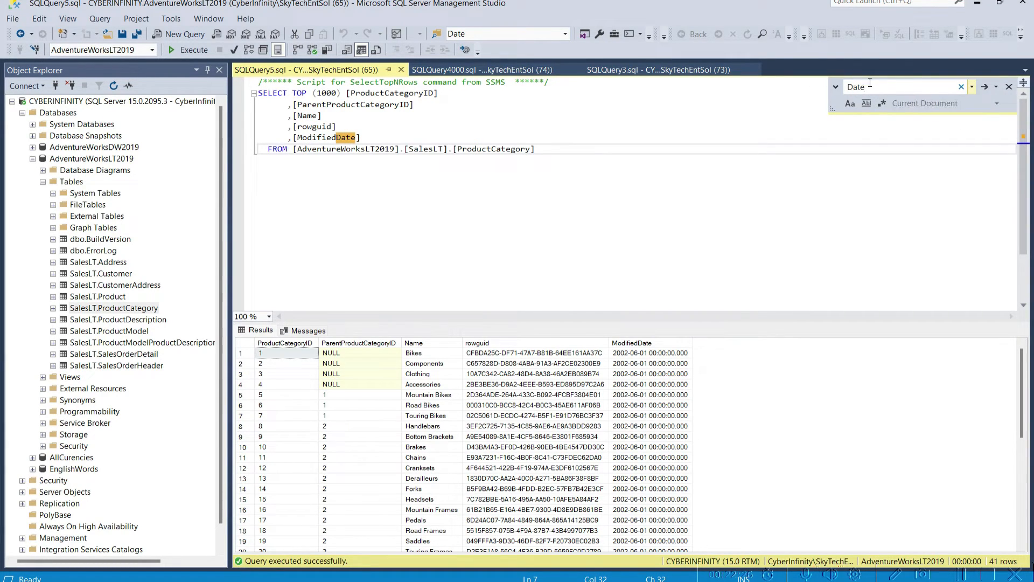
left_click_drag(887, 87, 827, 93)
left_click(39, 18)
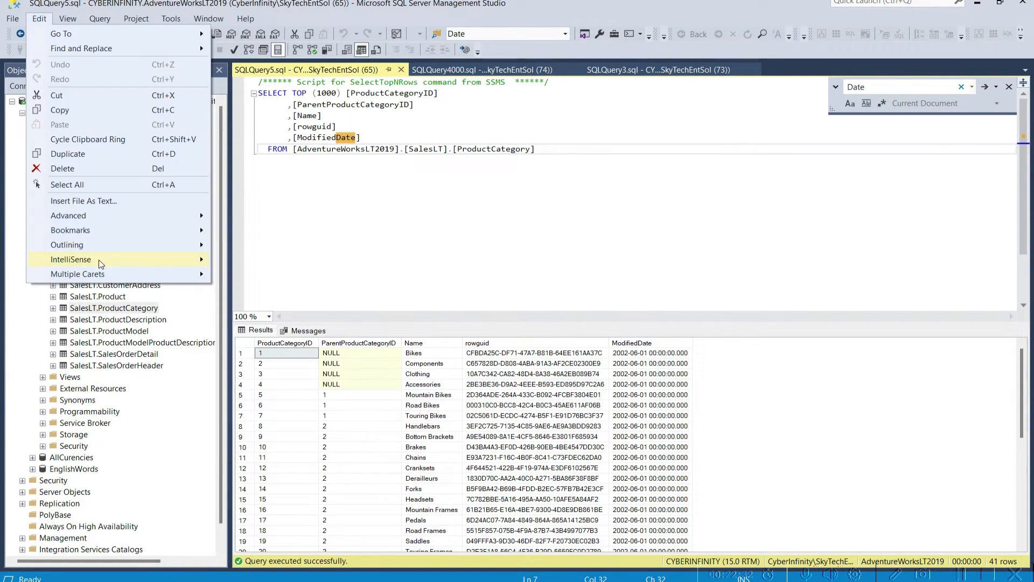
mouse_move(102, 259)
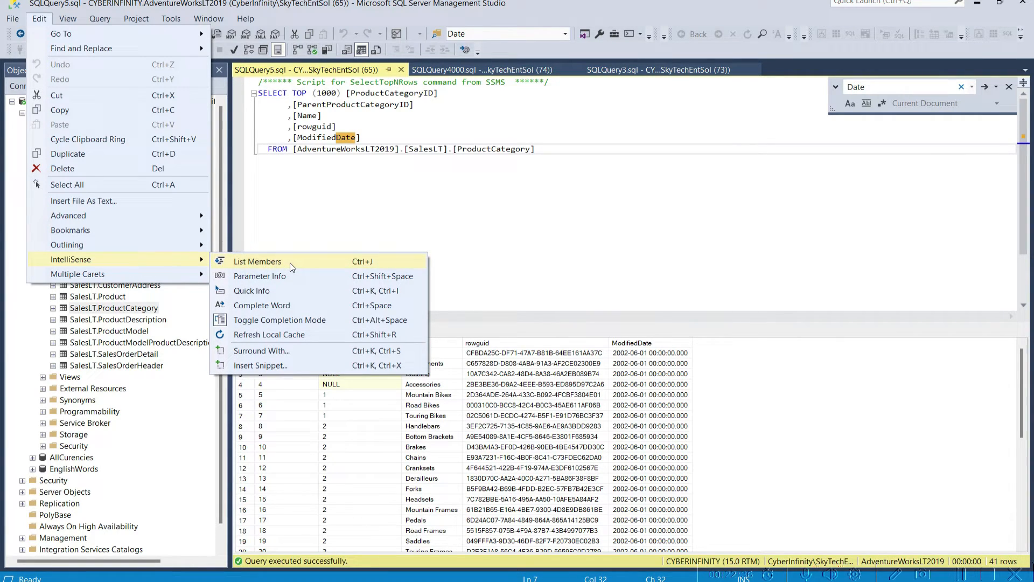
left_click(382, 134)
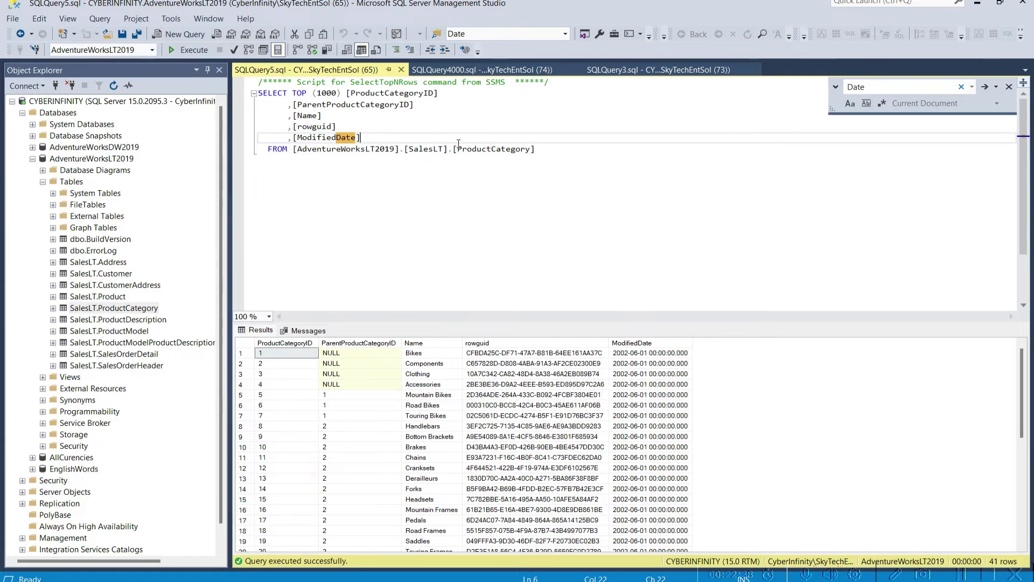
key("Return")
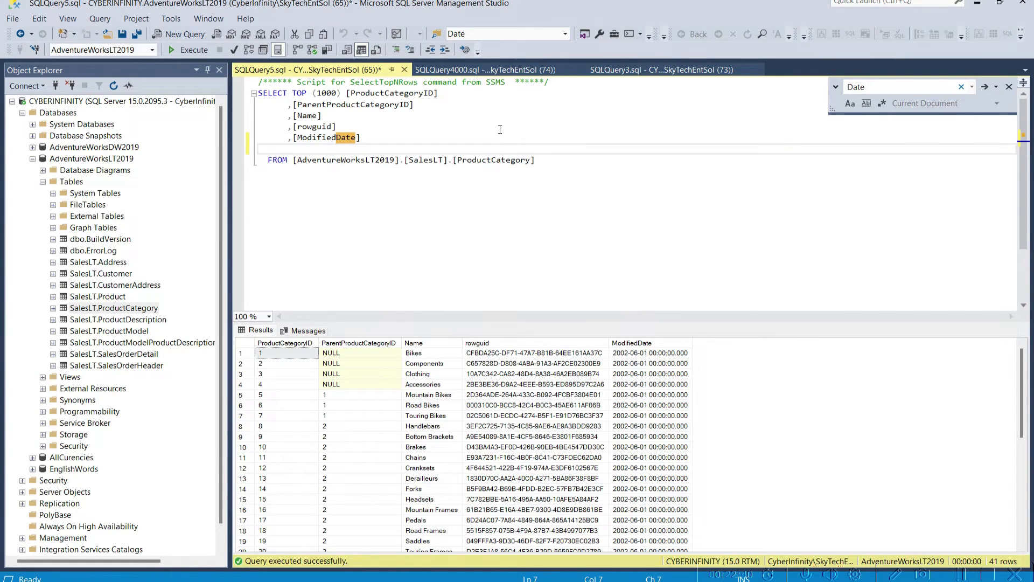
type(",[")
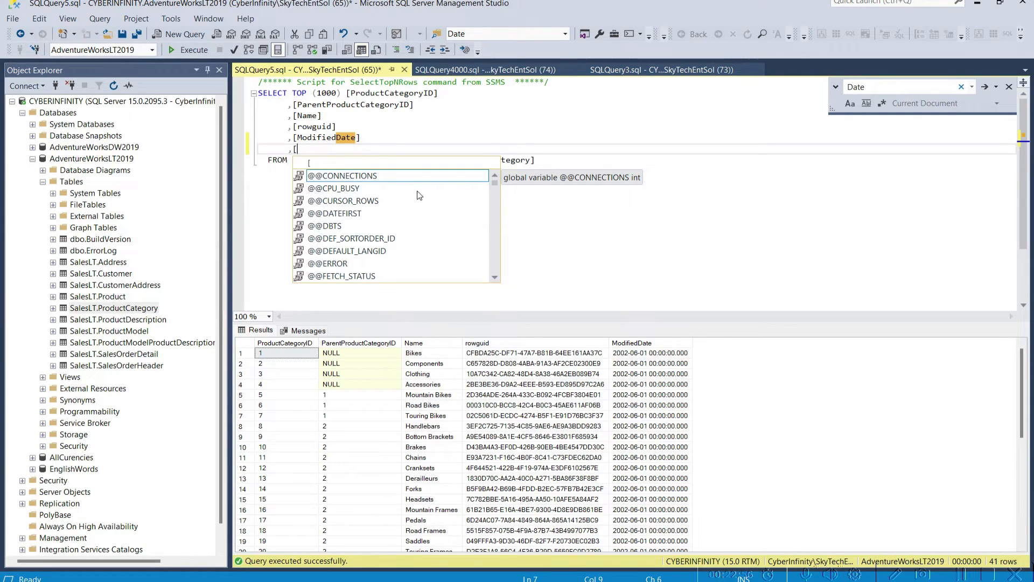
scroll(410, 232, "down", 7)
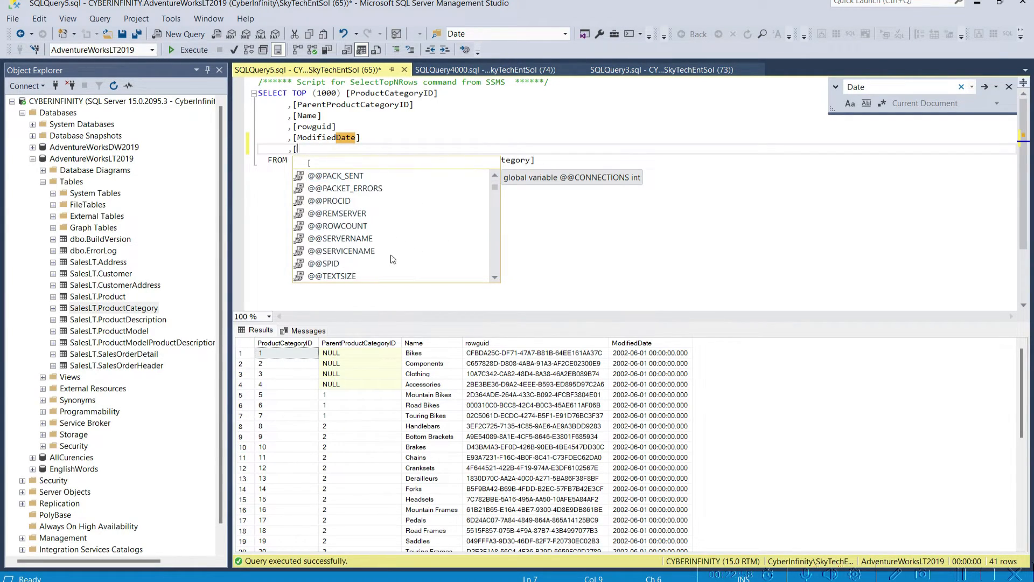
left_click(403, 251)
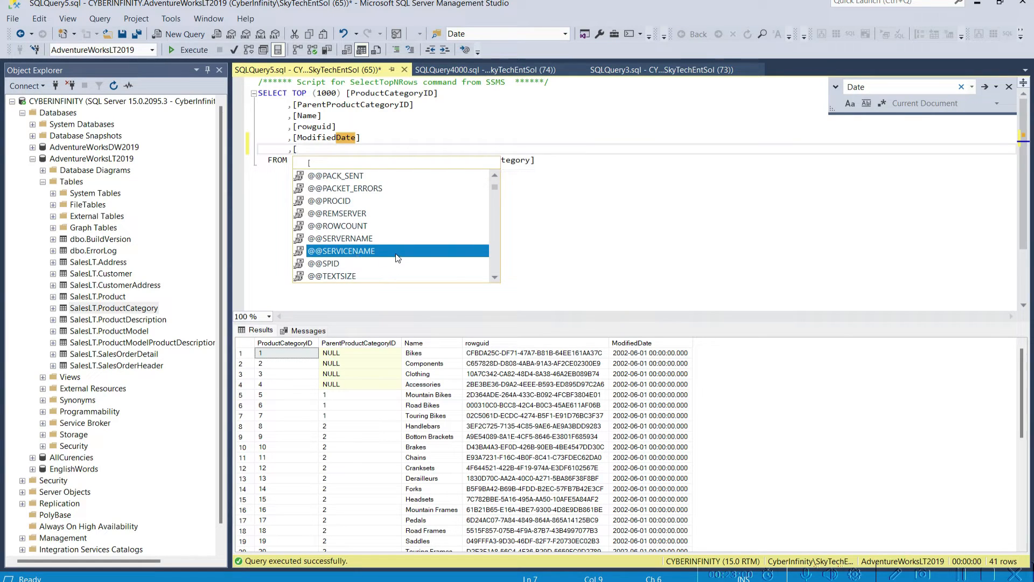
double_click(442, 251)
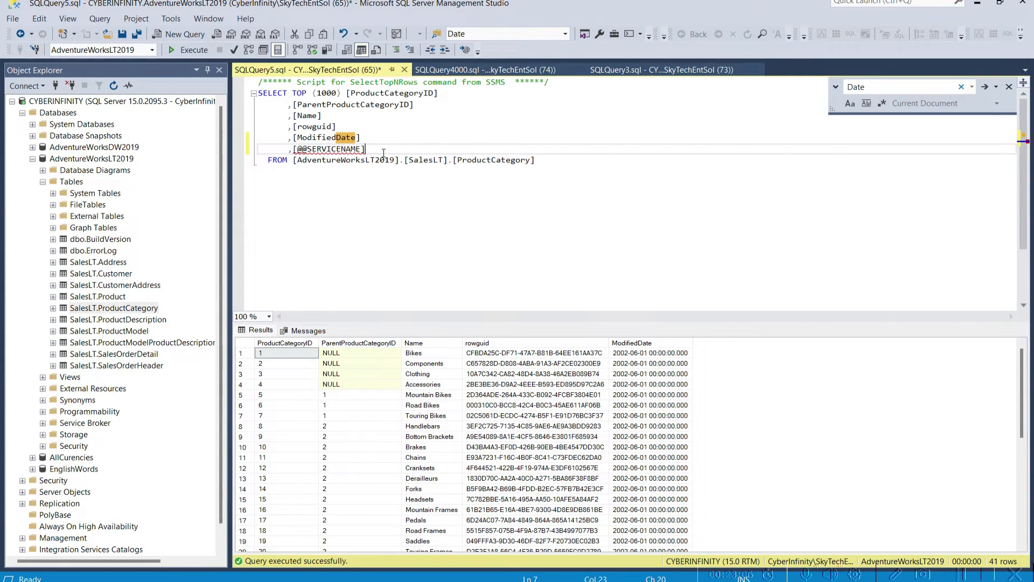
left_click(39, 18)
mouse_move(115, 275)
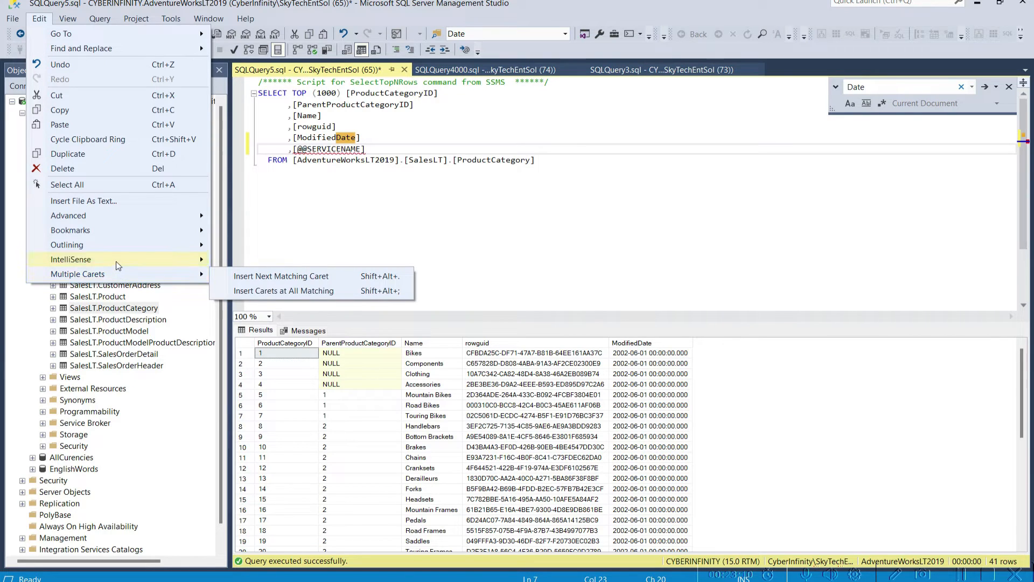
mouse_move(108, 218)
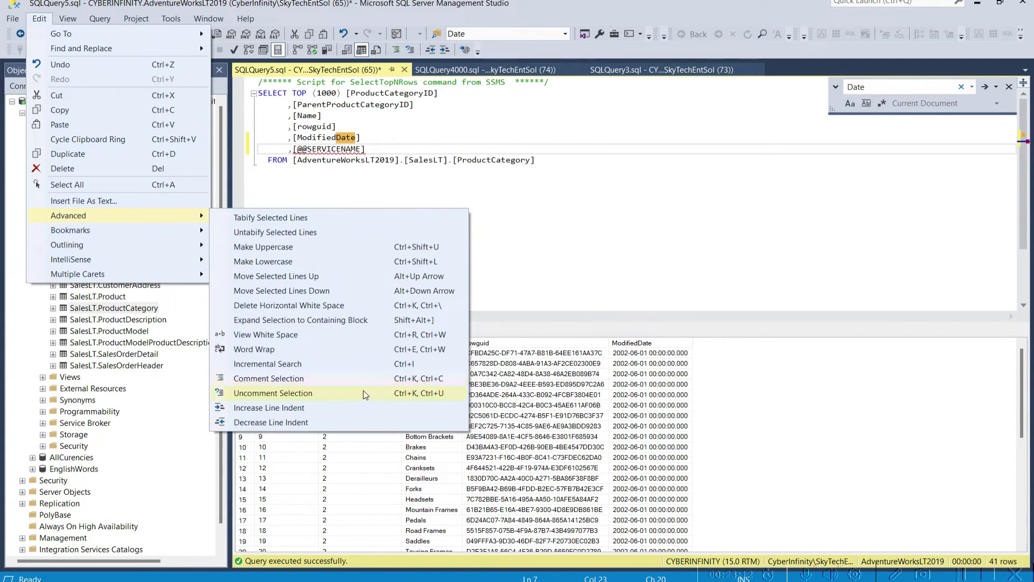
mouse_move(173, 230)
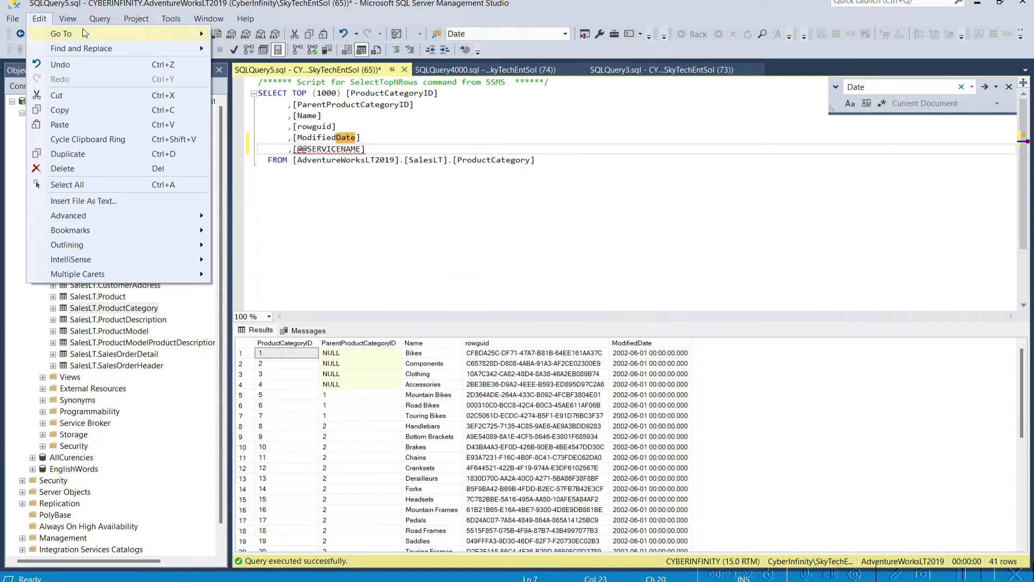
- Show the Database Diagram, Text Editor and Table Designer toolbars
mouse_move(73, 27)
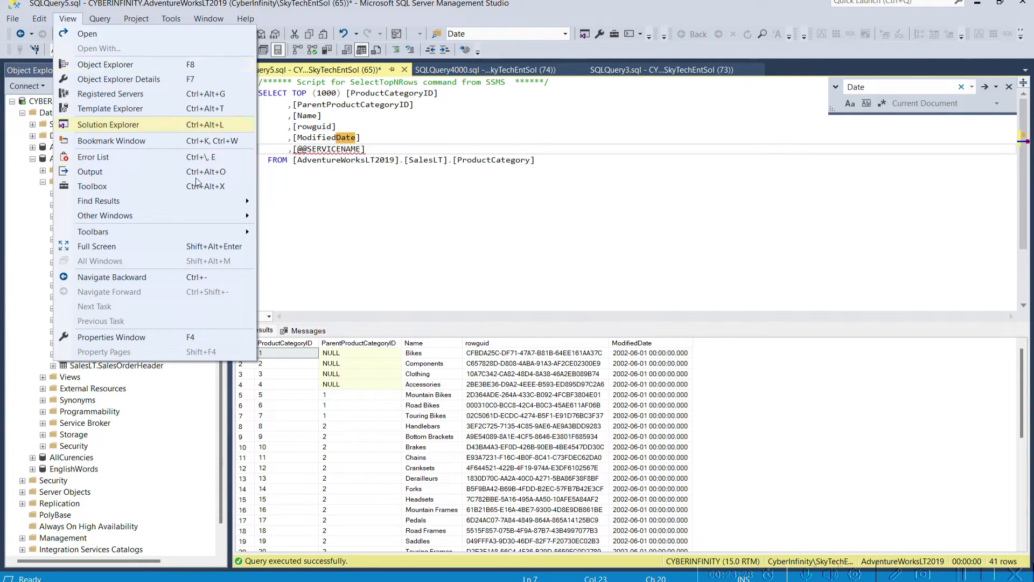
mouse_move(205, 237)
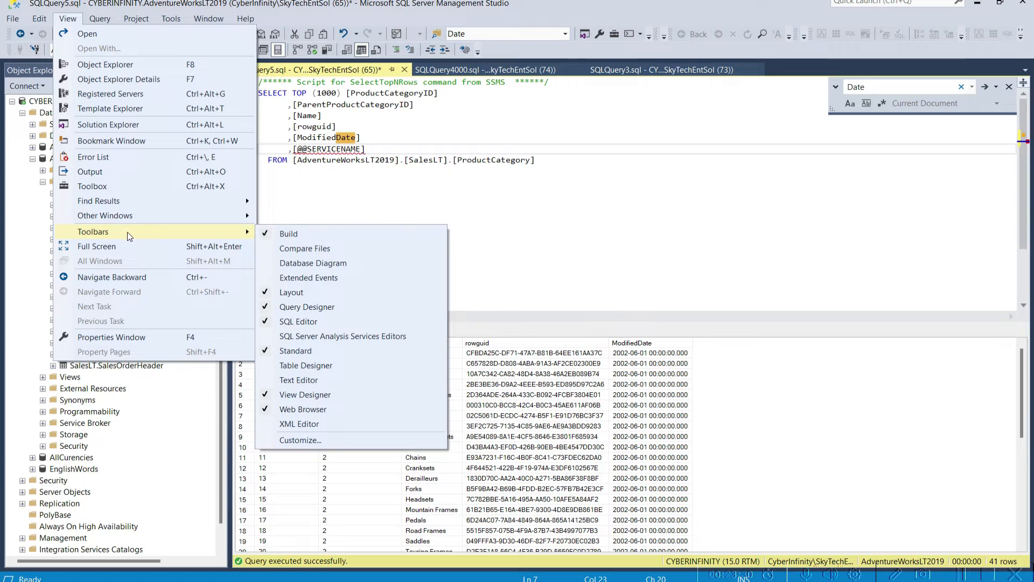
left_click(324, 264)
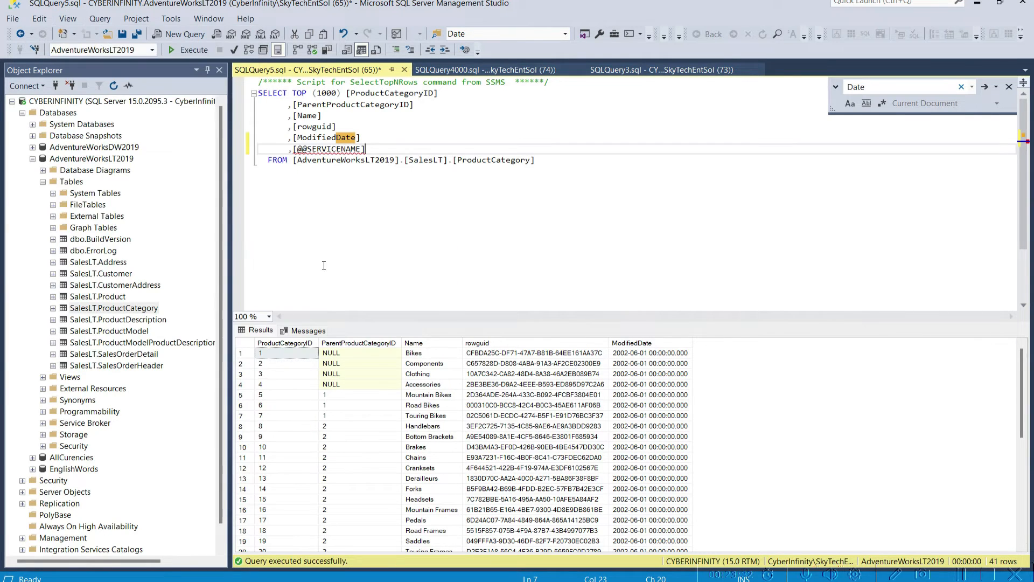
left_click(67, 18)
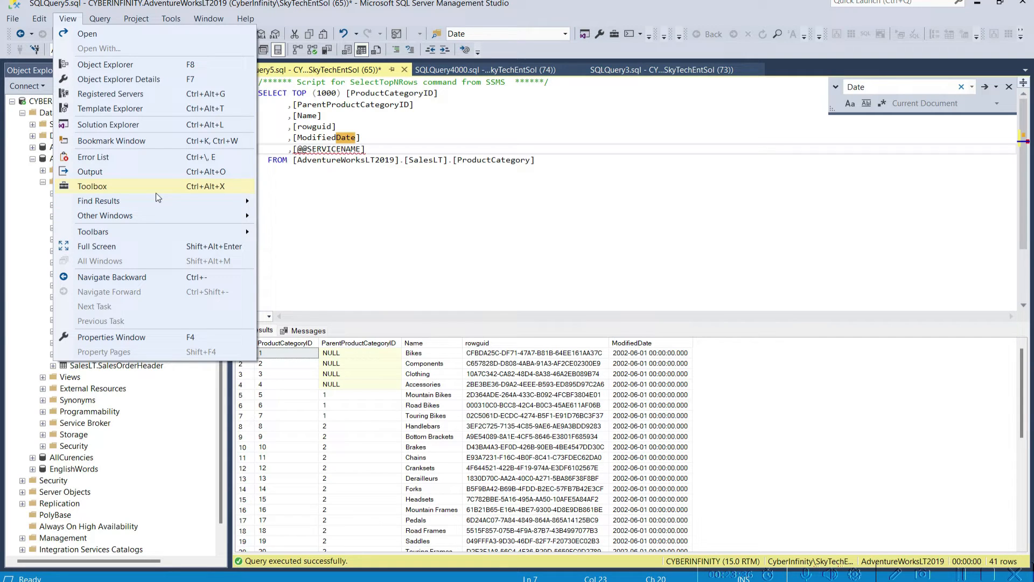
mouse_move(144, 232)
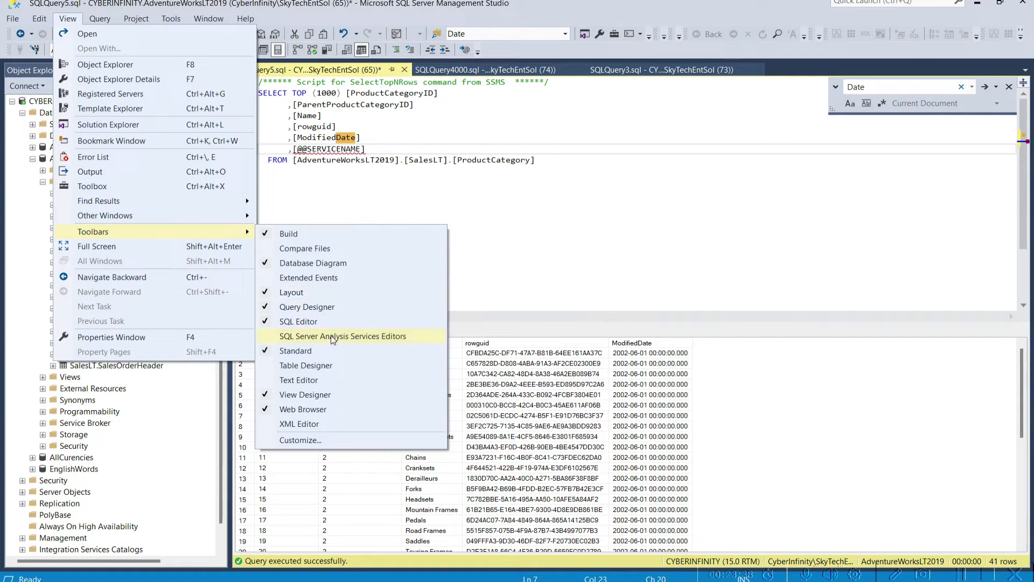
left_click(320, 382)
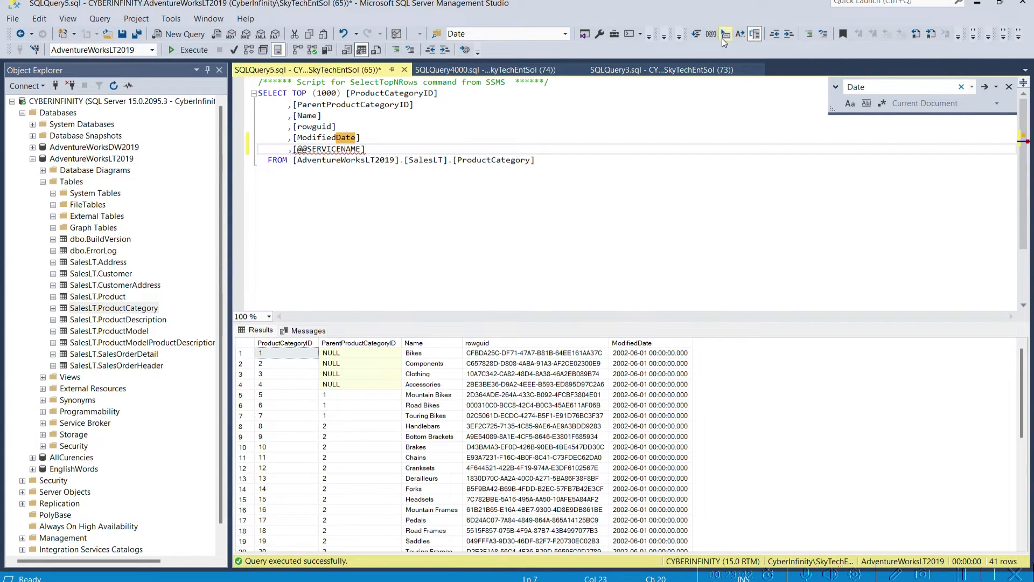
left_click(68, 20)
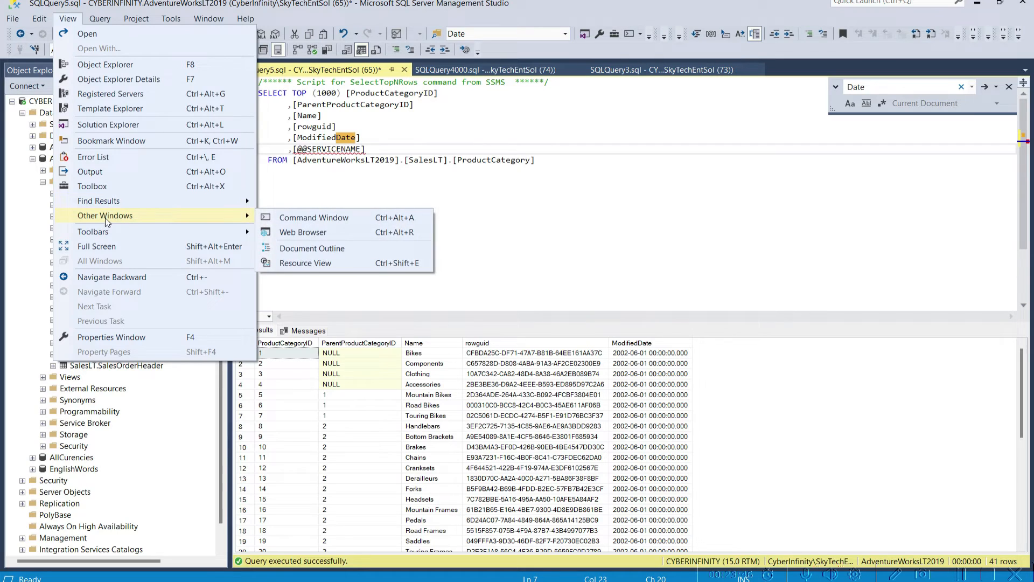
mouse_move(97, 236)
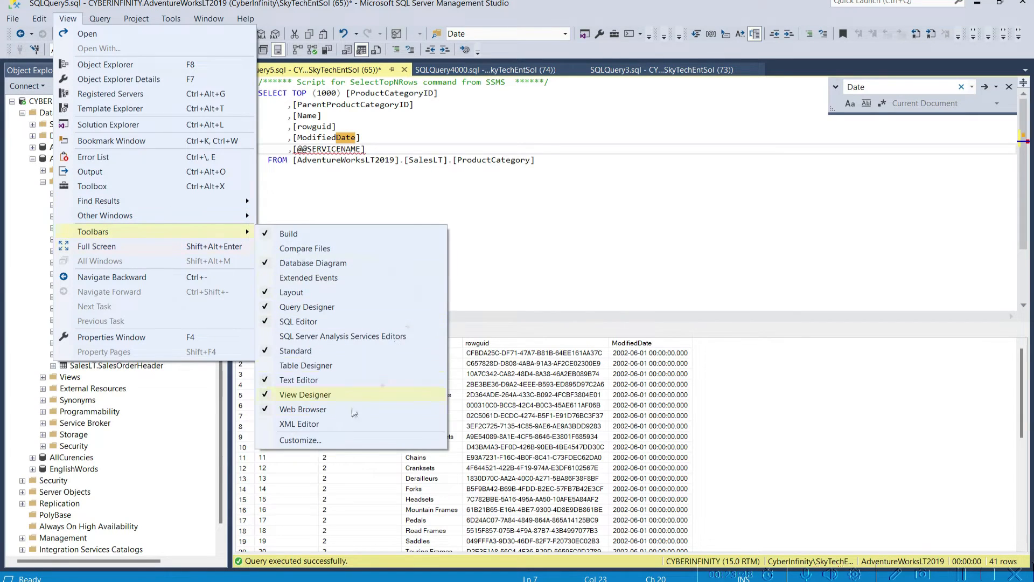
left_click(332, 367)
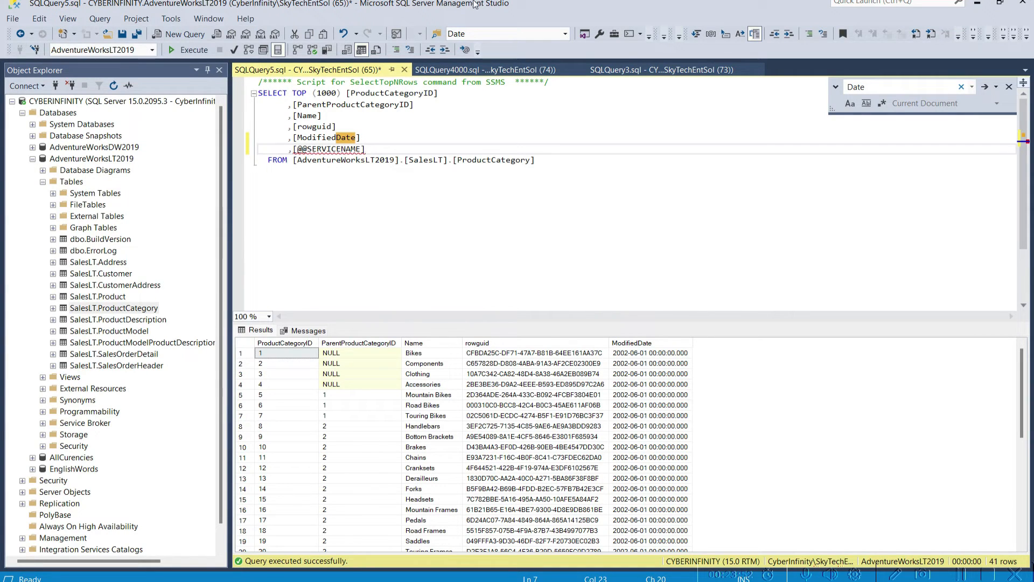
- Look at the overflow options of two of the toolbars, selecting the whole query text in between
left_click(1026, 38)
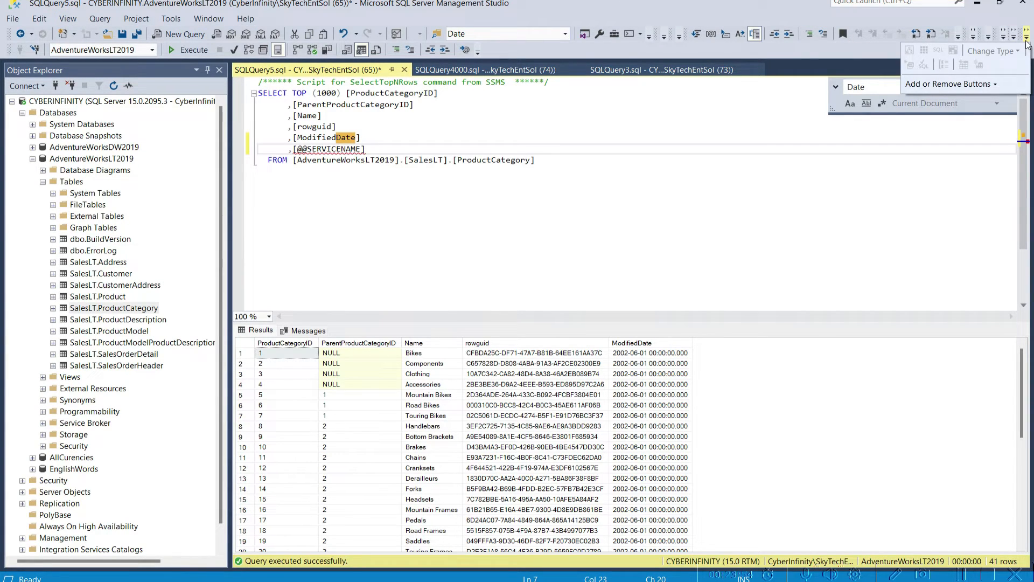
left_click(450, 216)
key("ctrl+a")
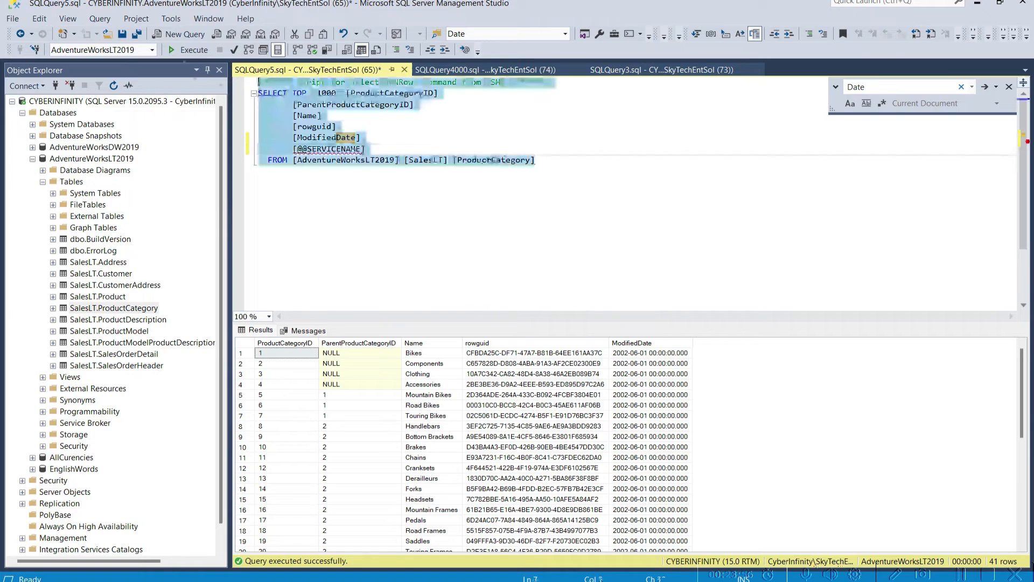
left_click(989, 38)
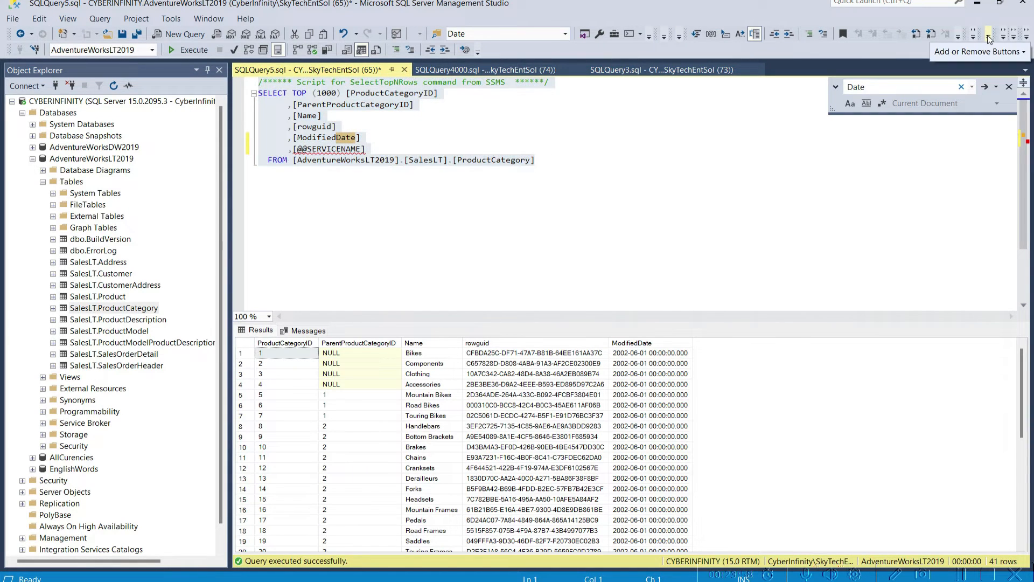
mouse_move(1018, 53)
left_click(554, 57)
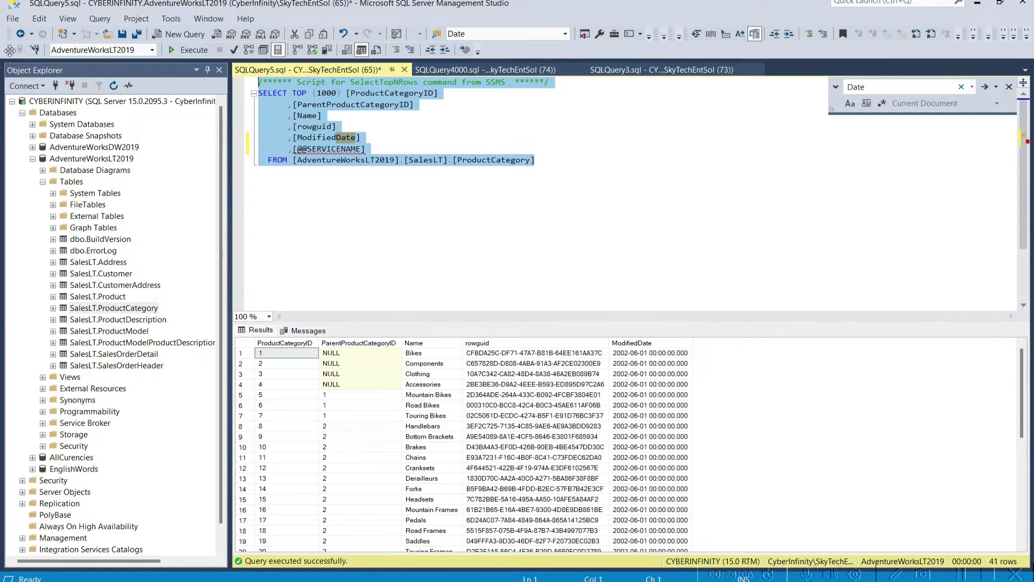
left_click(137, 19)
mouse_move(100, 19)
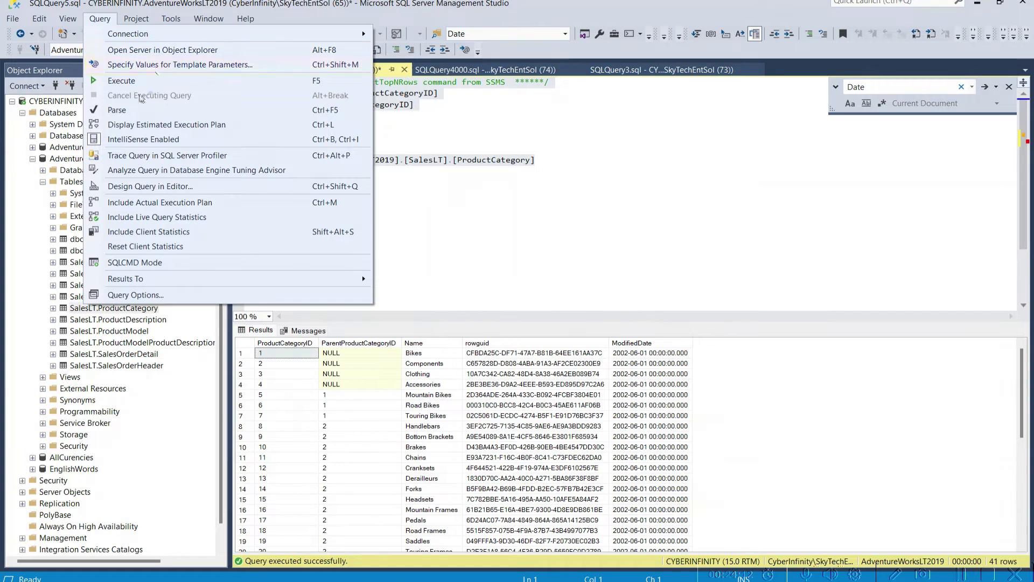
left_click(144, 81)
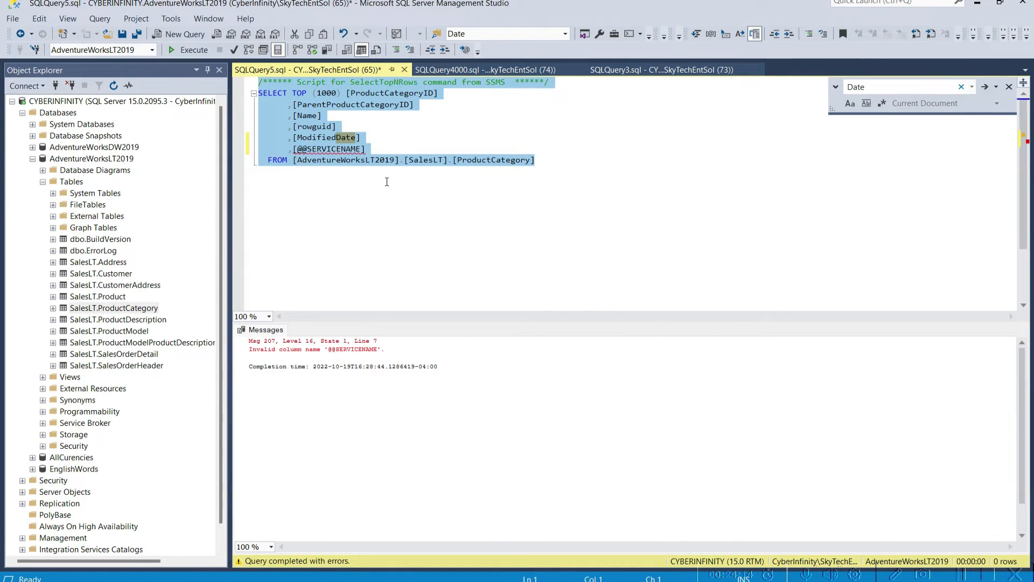
left_click(387, 181)
left_click_drag(389, 152, 261, 149)
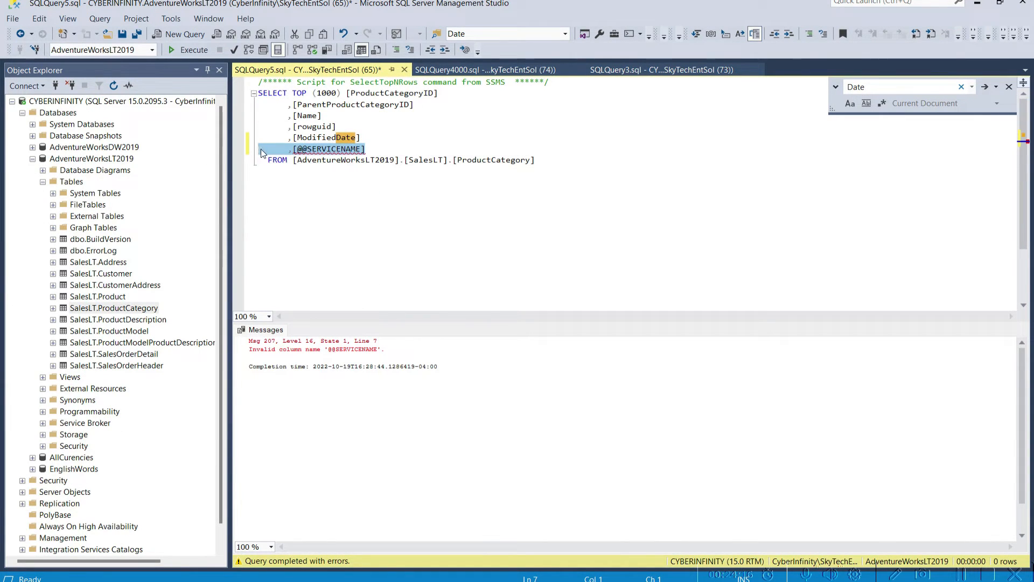
key("Delete")
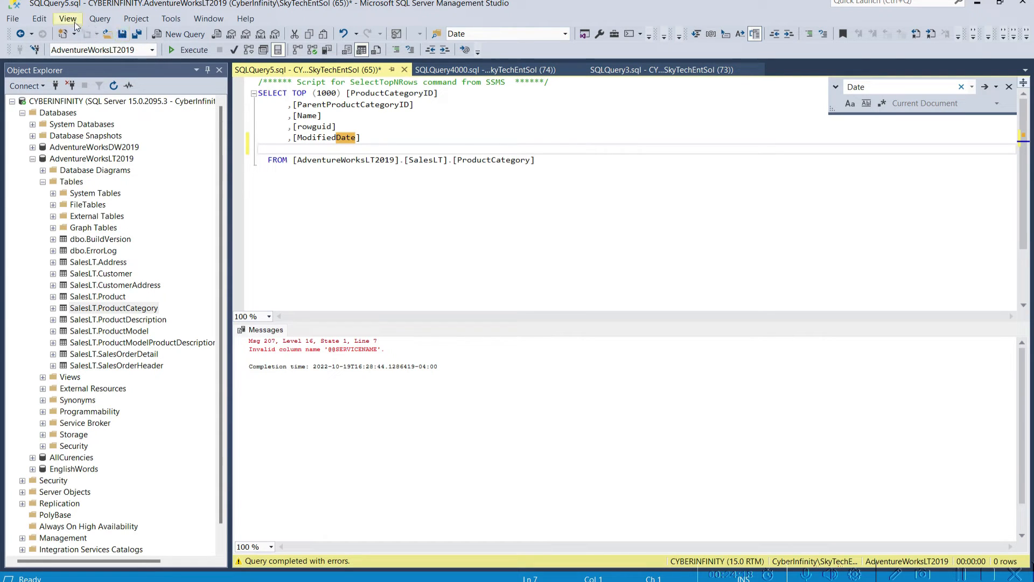
left_click(100, 18)
left_click(162, 78)
left_click(503, 160)
- Parse the ProductCategory query, once with nothing selected and once with its whole text selected
left_click(100, 19)
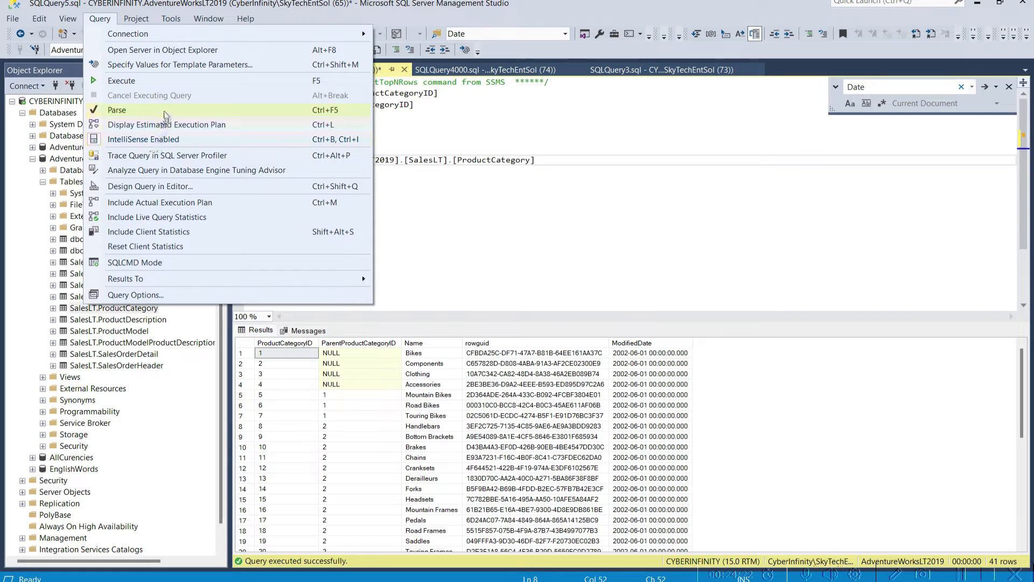
left_click(161, 110)
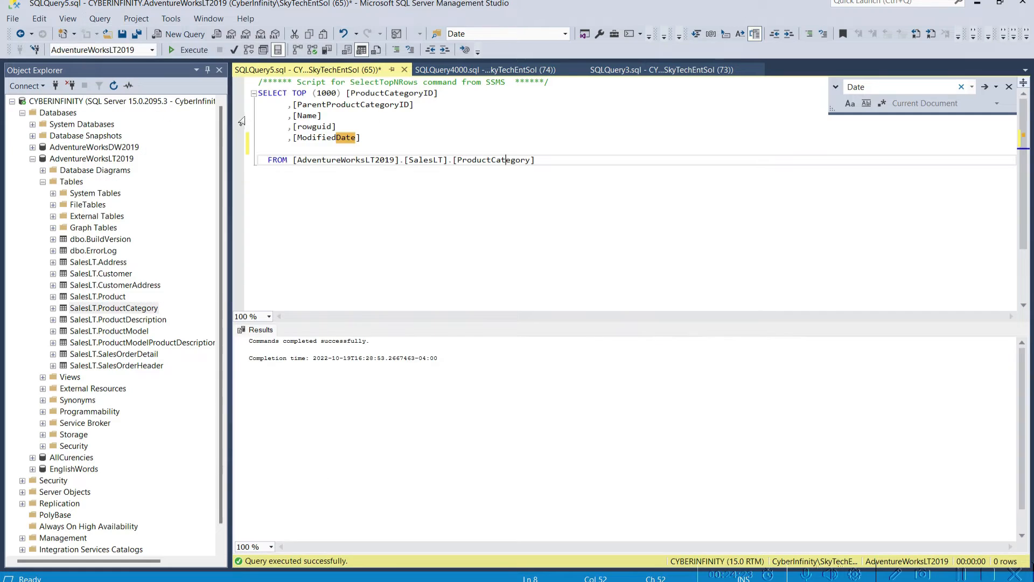
left_click(453, 379)
scroll(451, 383, "up", 3)
scroll(451, 383, "up", 2)
left_click(500, 210)
left_click_drag(733, 215, 273, 85)
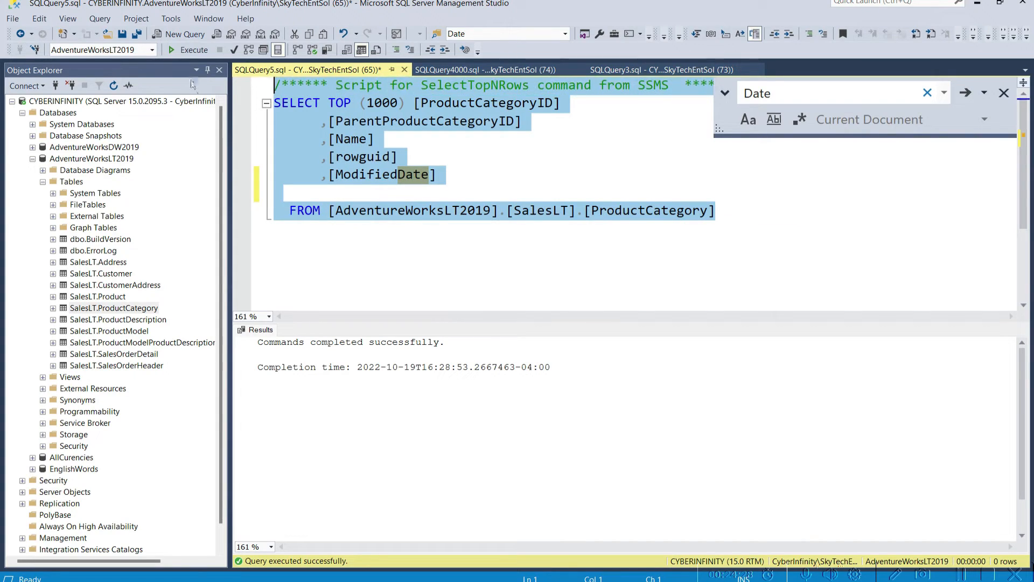
left_click(234, 51)
left_click(563, 135)
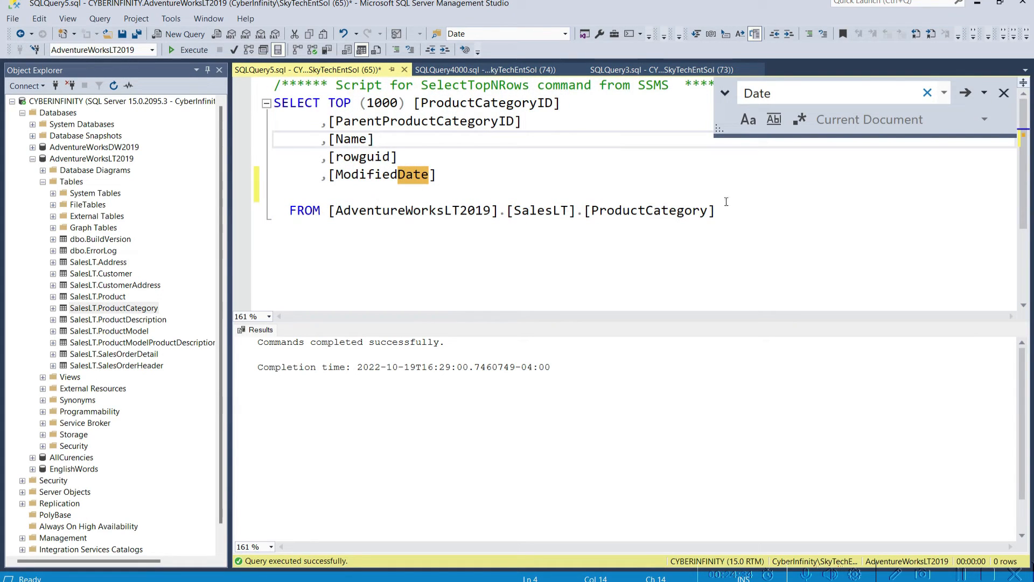
- Parse only the FROM line of the query, highlight the returned message text and clear the highlight
left_click_drag(724, 206, 77, 208)
left_click(234, 51)
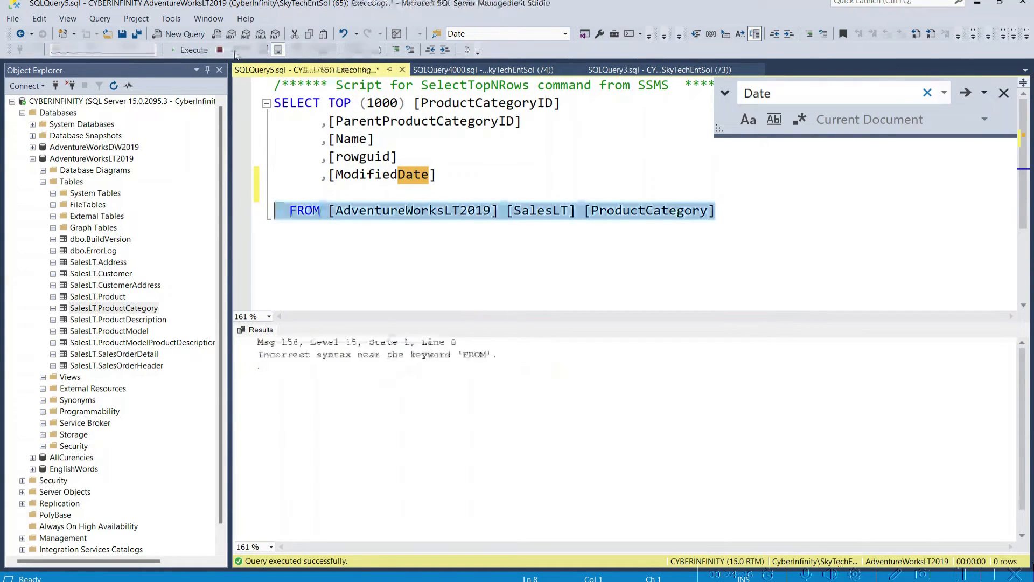
left_click_drag(524, 364, 240, 339)
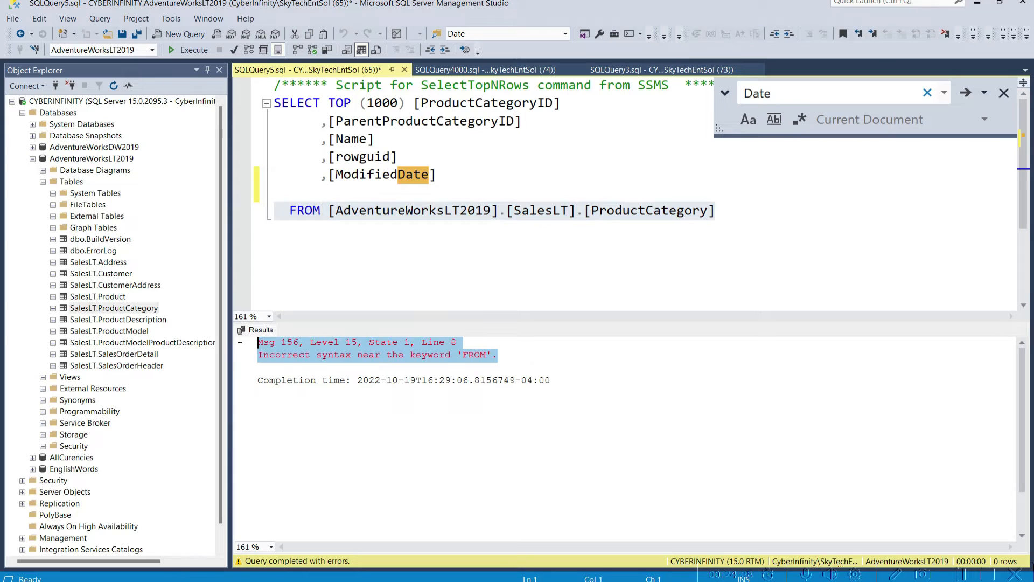
left_click(553, 385)
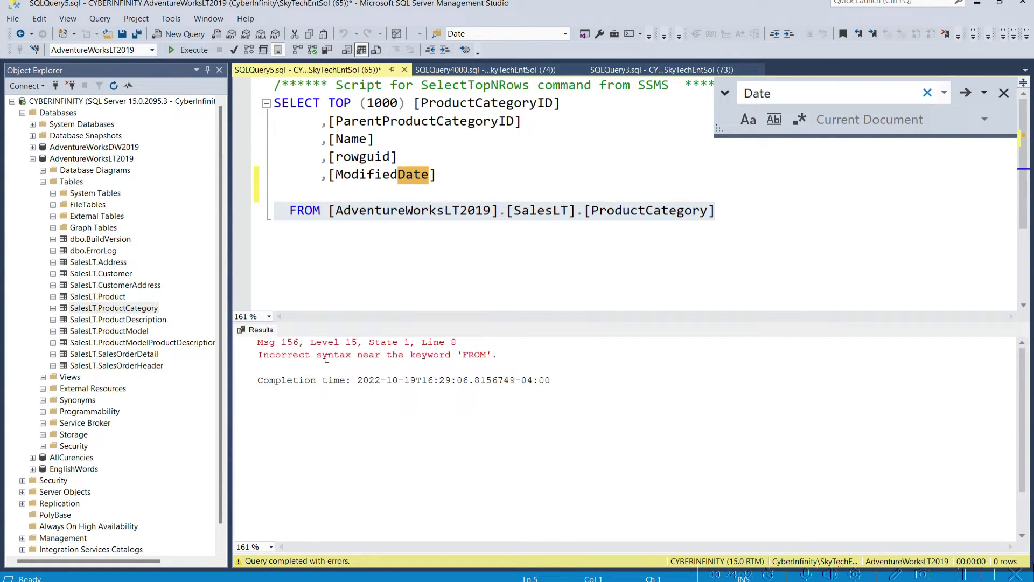
- Jump from the syntax error message to its line in the script, and execute the whole ProductCategory query
left_click_drag(259, 356, 439, 354)
double_click(439, 354)
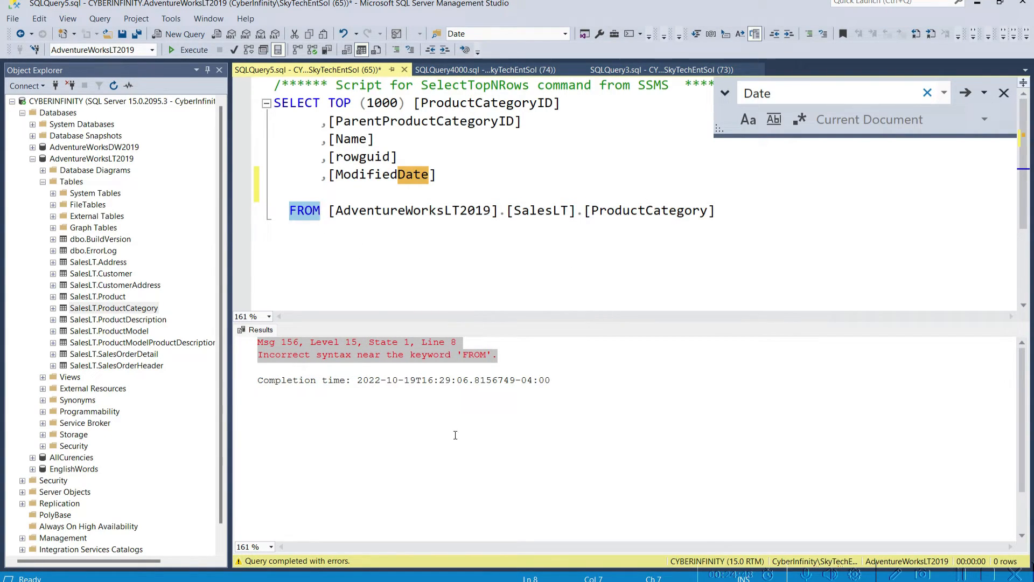
left_click(935, 215)
left_click_drag(935, 215, 245, 83)
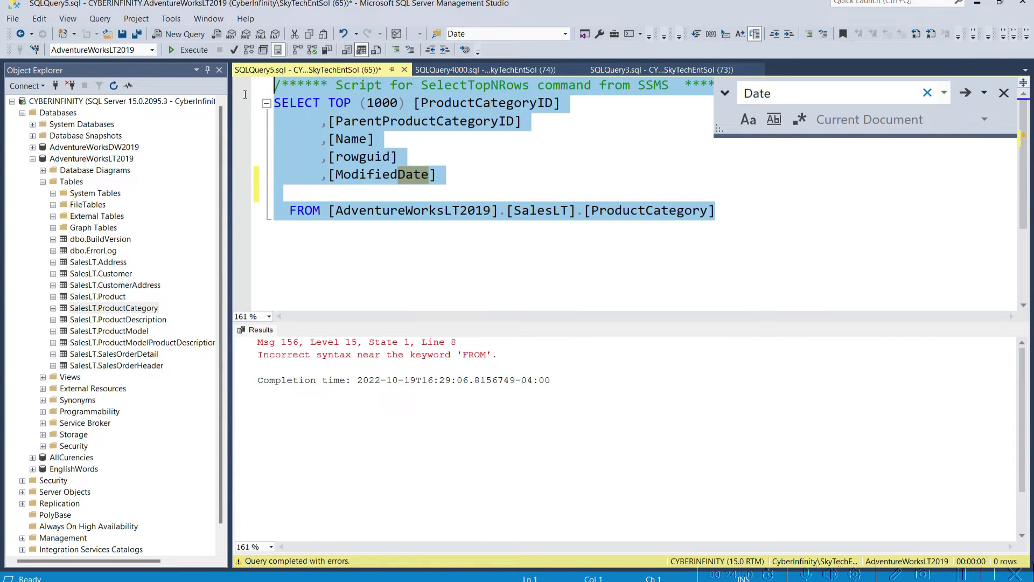
key("F5")
left_click(189, 55)
left_click(566, 234)
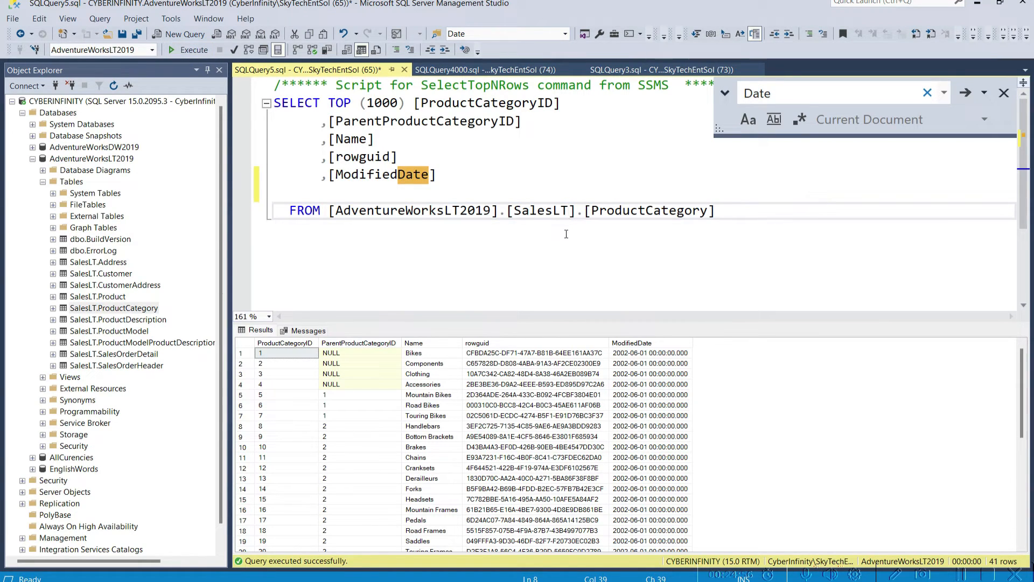
- Execute only the FROM line of the query, highlight the whole script and clear the highlight
left_click_drag(759, 215, 273, 211)
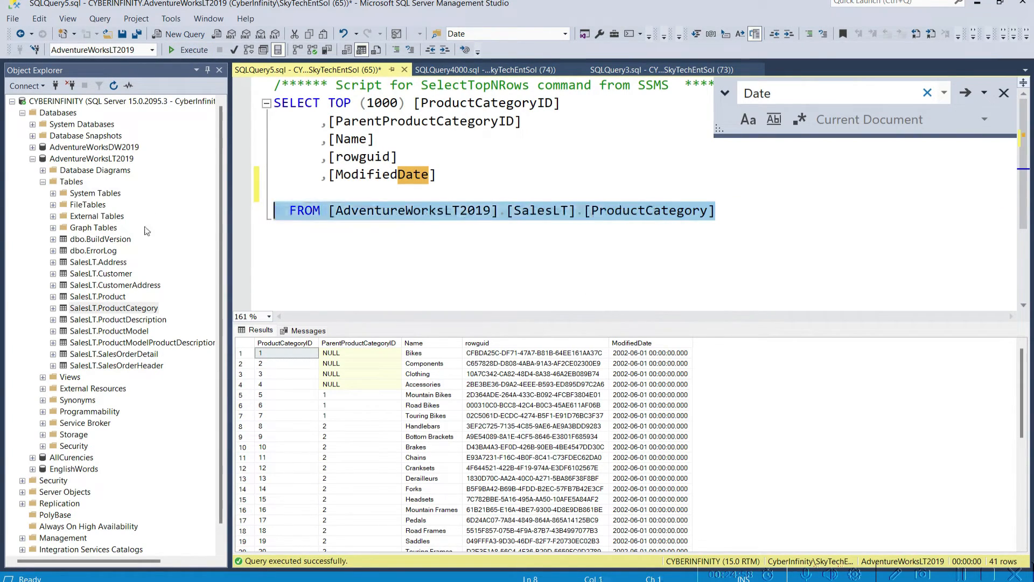
key("F5")
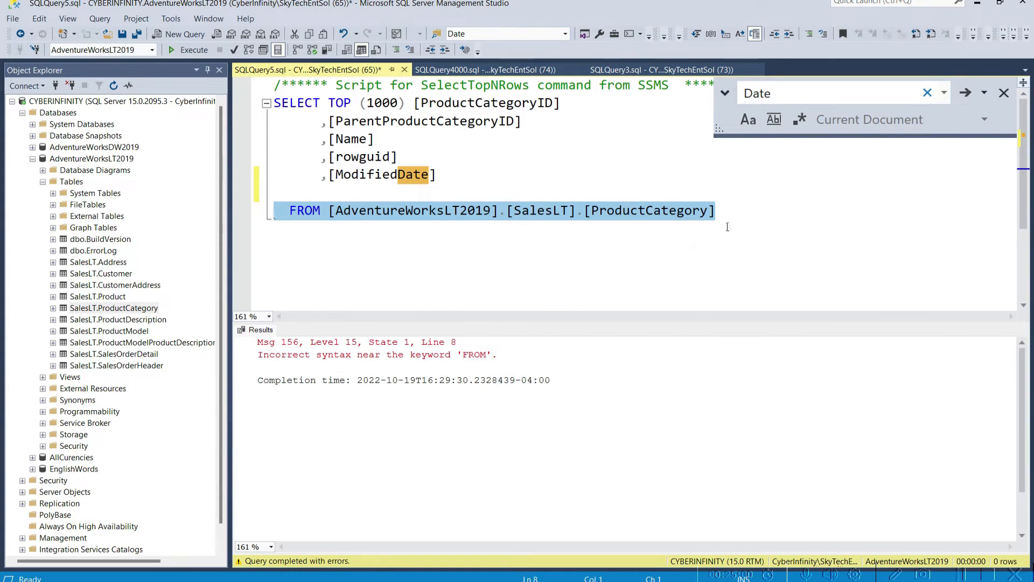
left_click_drag(740, 215, 28, 11)
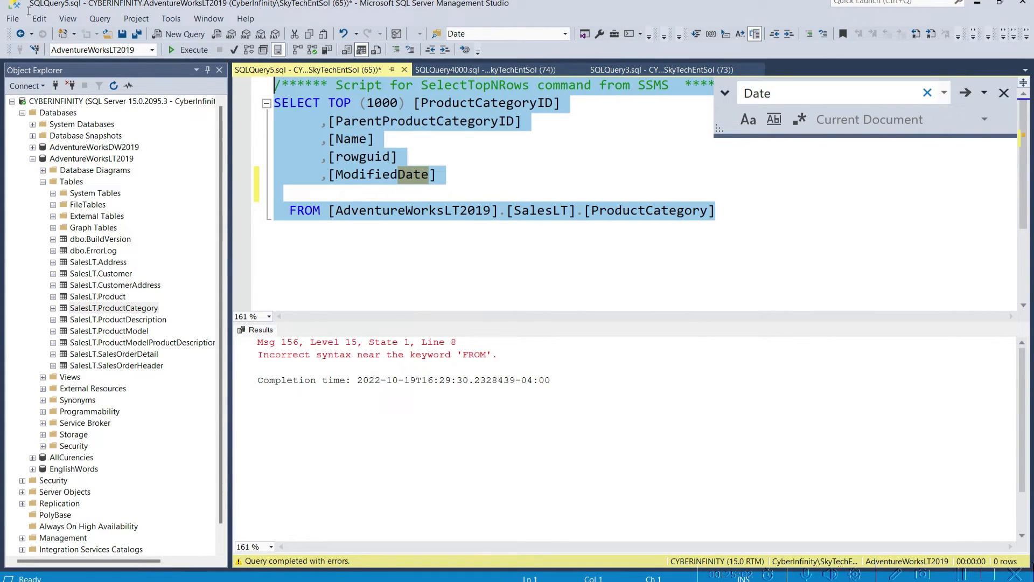
left_click(545, 272)
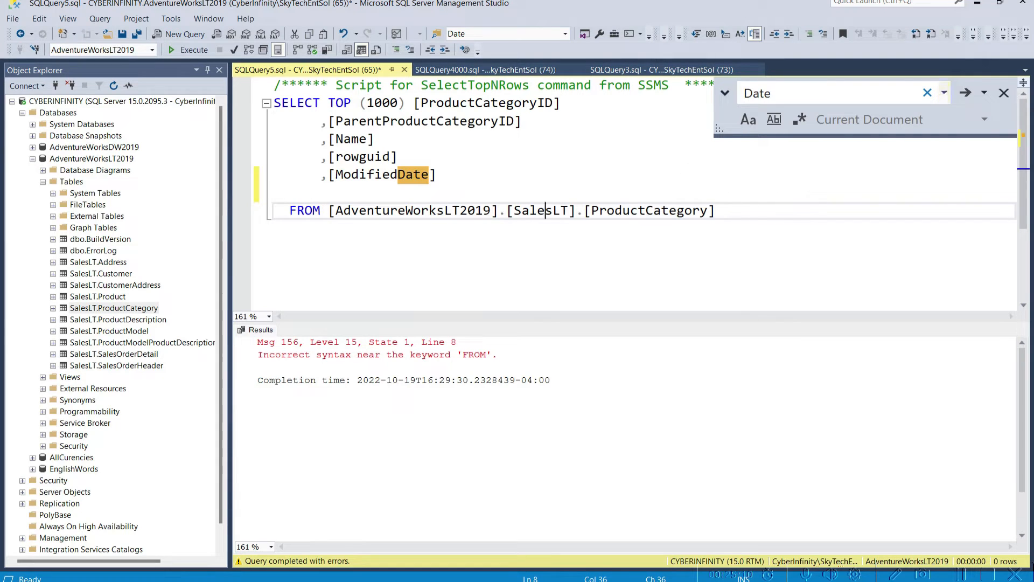
- Close the Find box and highlight the header comment and the SELECT statement in turn
left_click(1004, 93)
left_click_drag(275, 85, 780, 88)
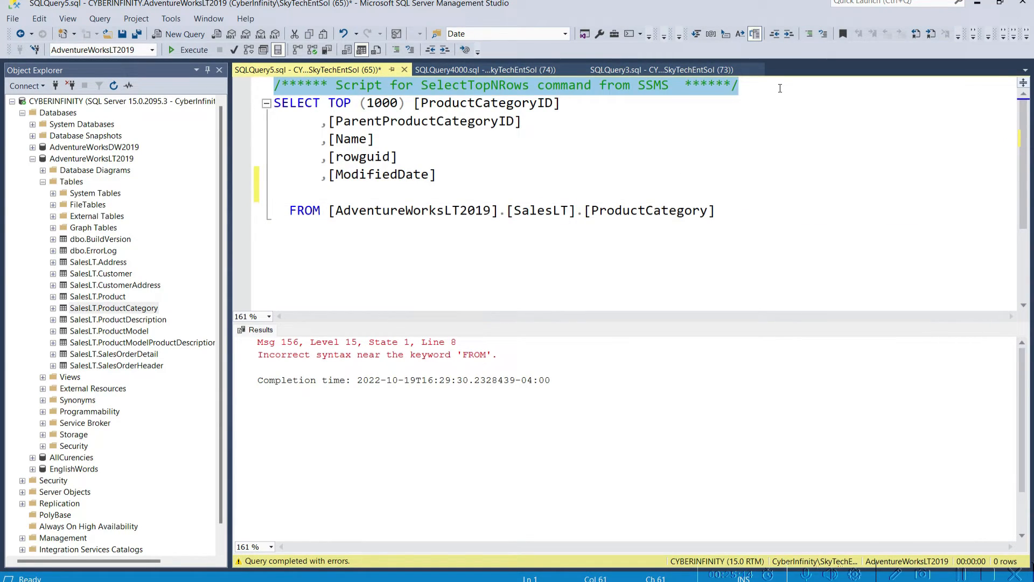
left_click(745, 193)
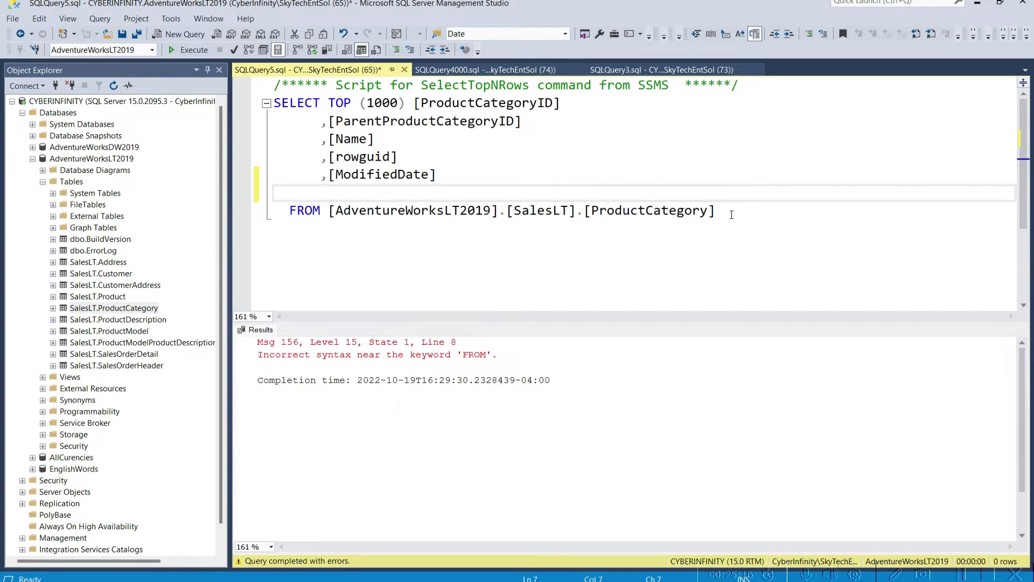
left_click_drag(732, 215, 272, 103)
left_click(747, 84)
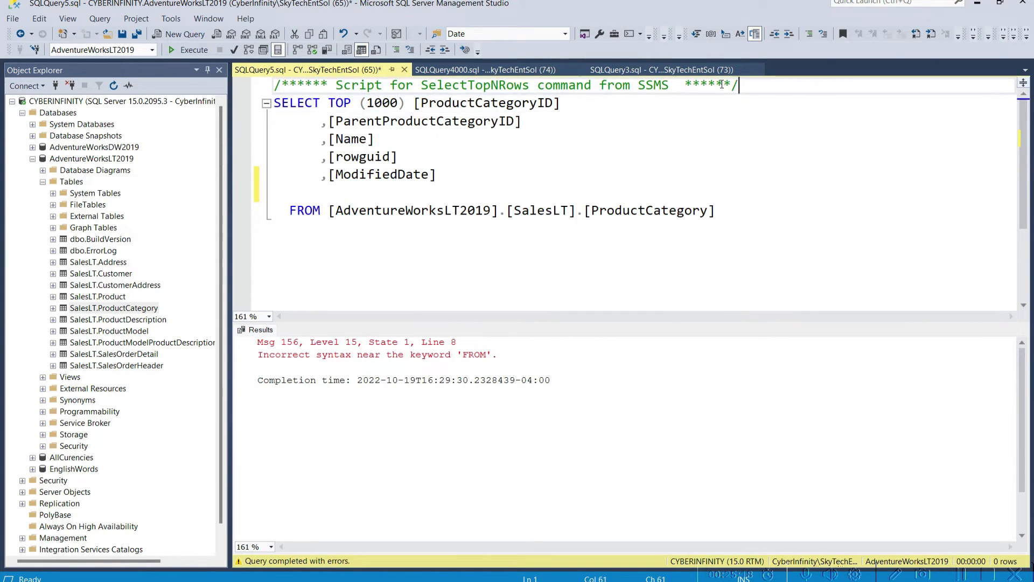
left_click_drag(747, 83, 145, 84)
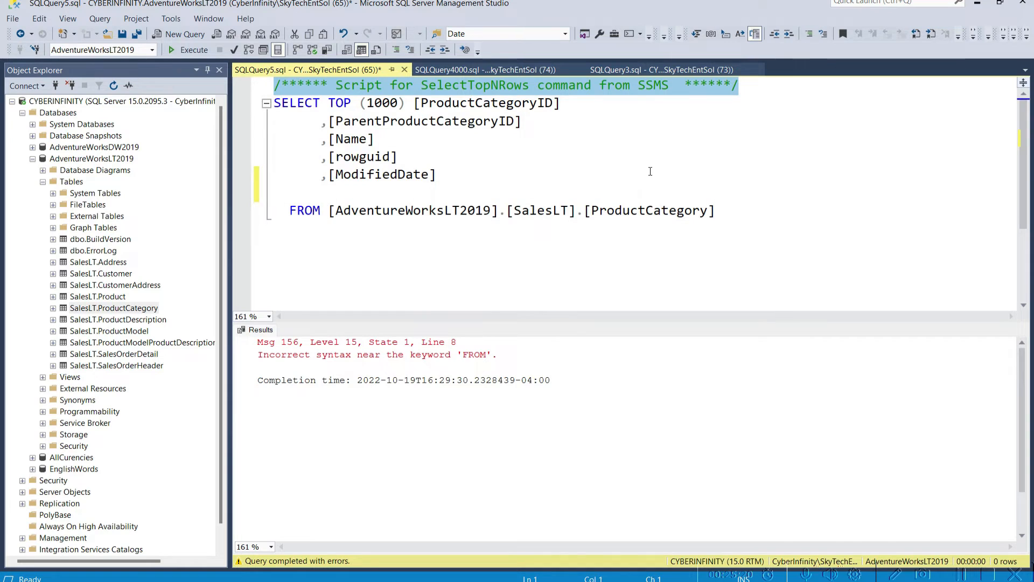
left_click(587, 174)
left_click(757, 87)
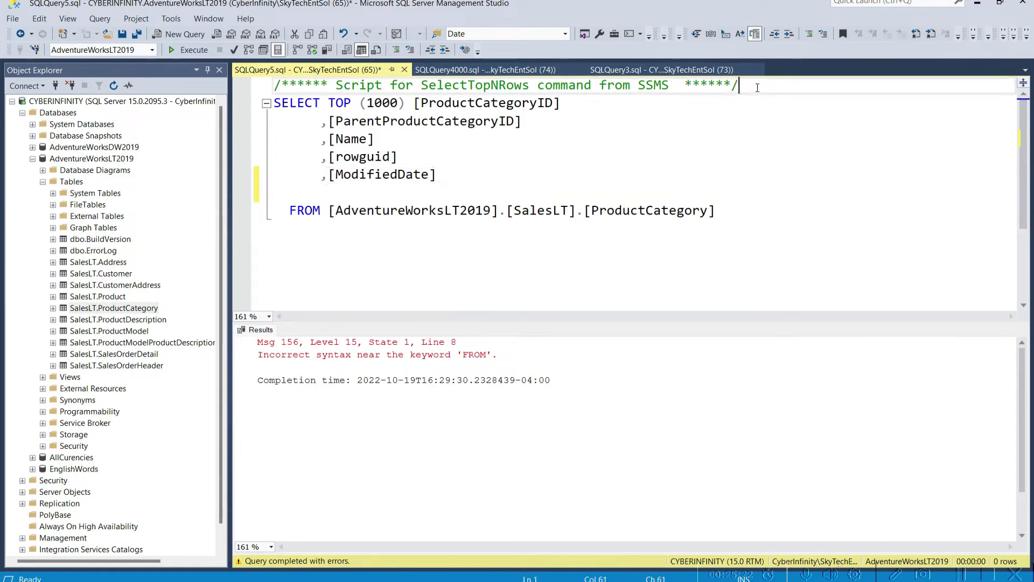
- Add a blank line under the header comment and paste a copy of the comment below the FROM line
key("Return")
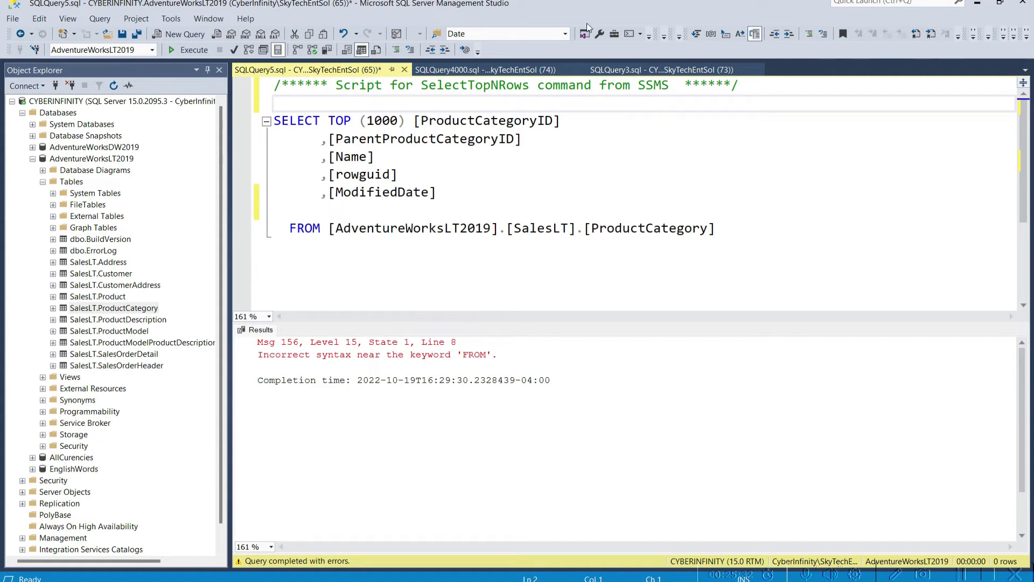
key("shift+Up")
key("ctrl+c")
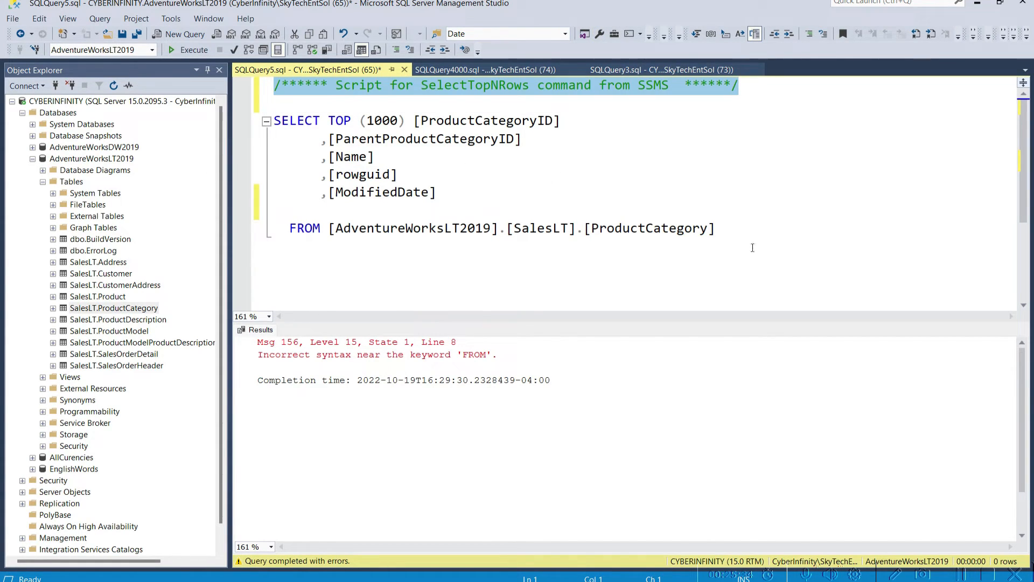
left_click(779, 236)
key("Return")
key("Return")
key("ctrl+v")
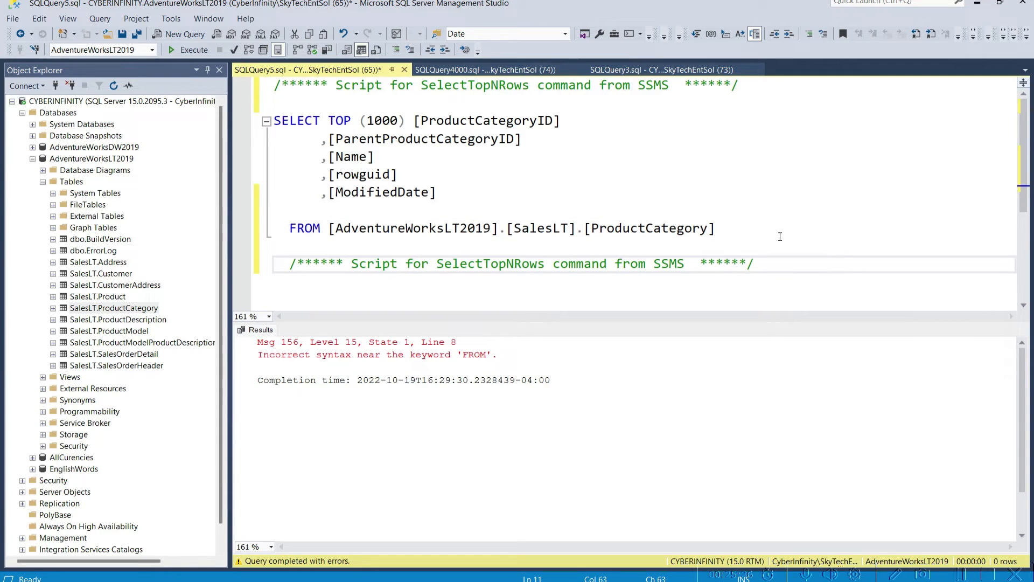
- Paste two more copies of the header comment below the first copy, separated by blank lines
key("Return")
key("Return")
key("Return")
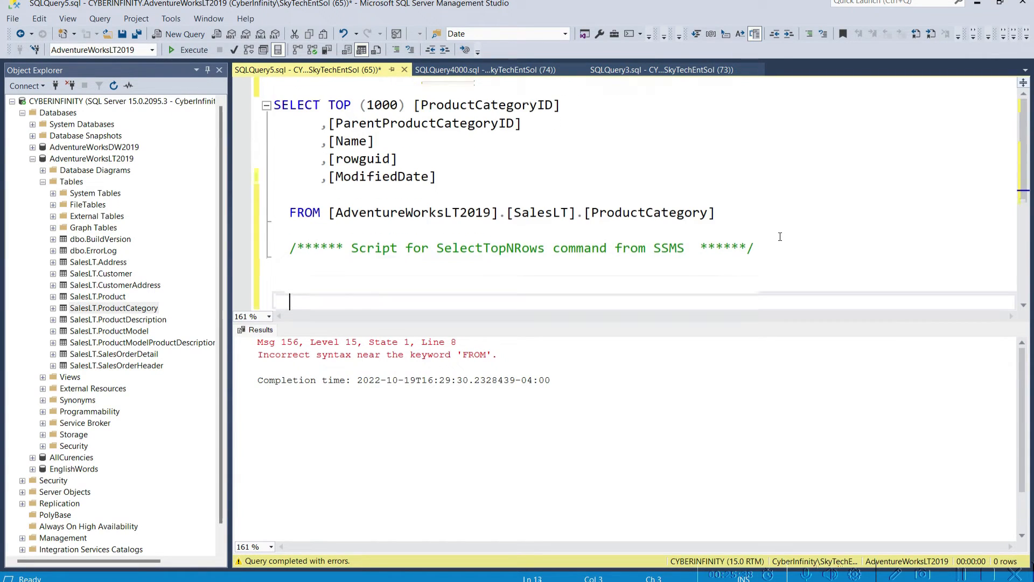
key("ctrl+v")
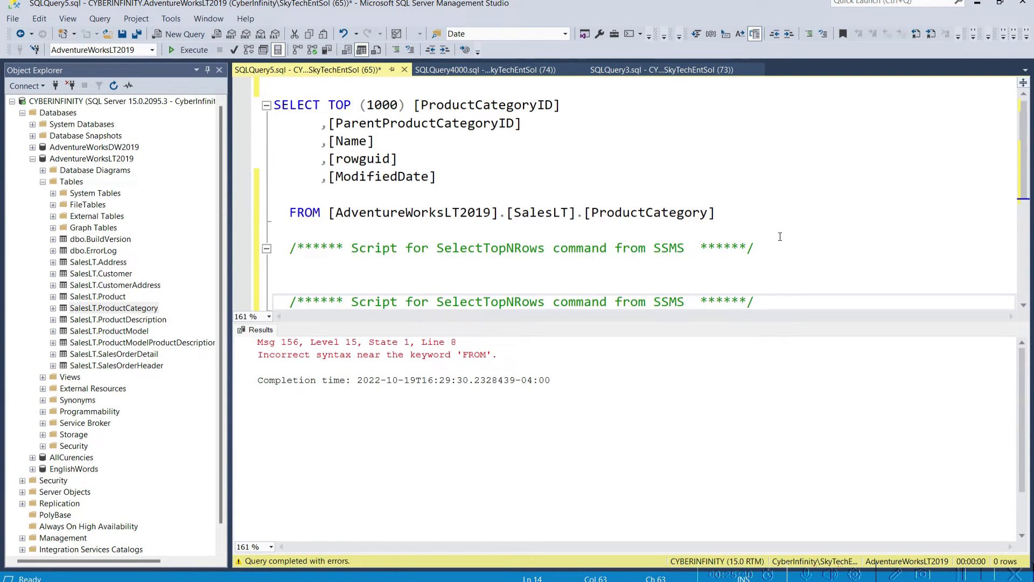
key("Return")
key("Return")
key("ctrl+v")
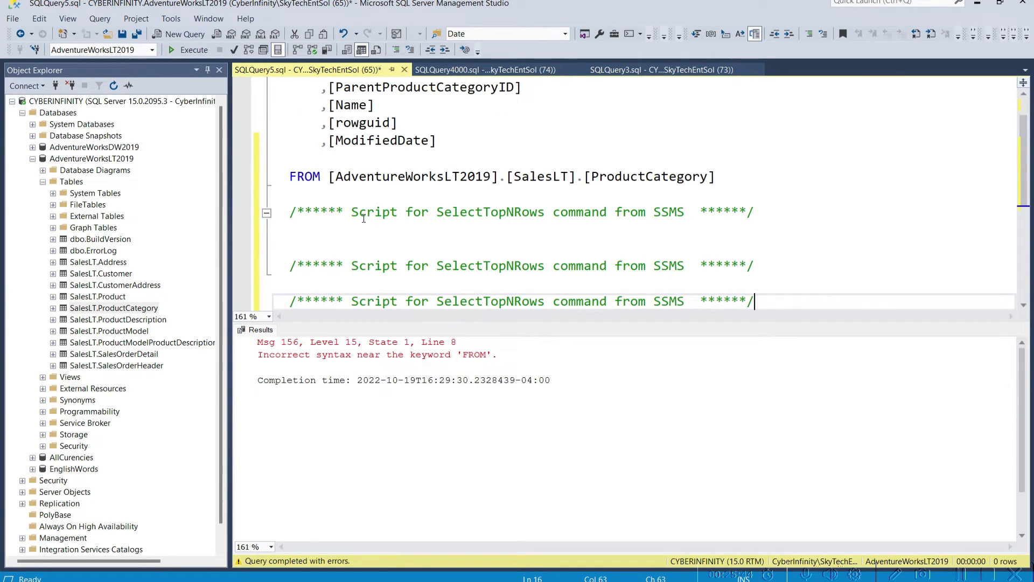
- Examine the header comment's text, the SELECT statement it describes and the first pasted comment by highlighting each
scroll(305, 151, "up", 1)
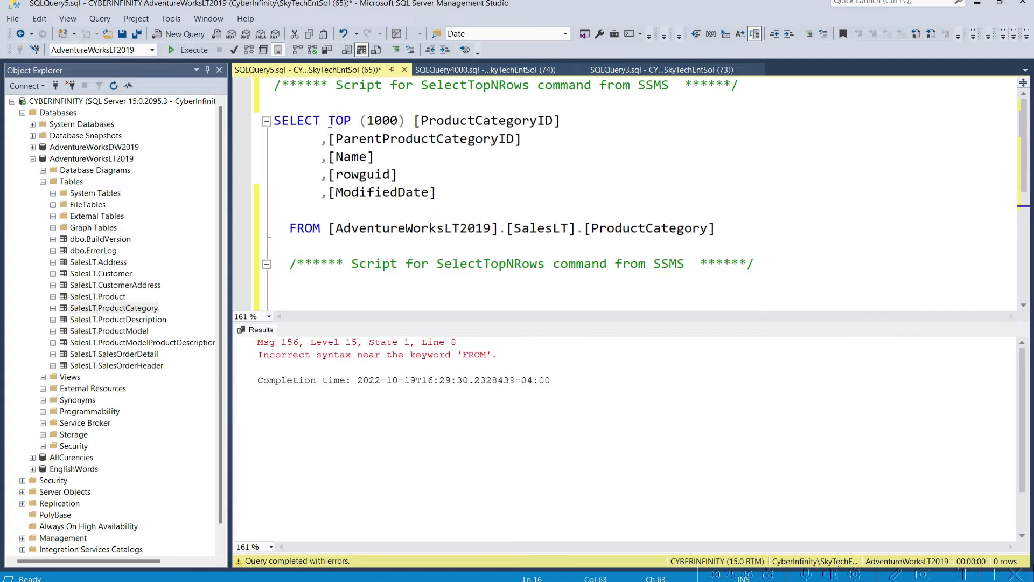
left_click_drag(338, 87, 672, 88)
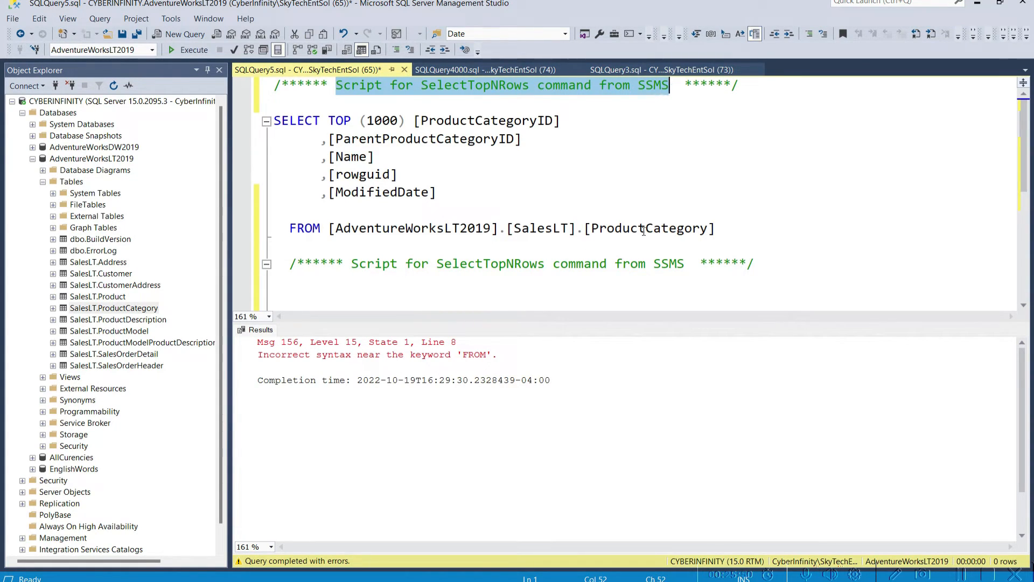
left_click(689, 179)
left_click_drag(733, 229, 274, 118)
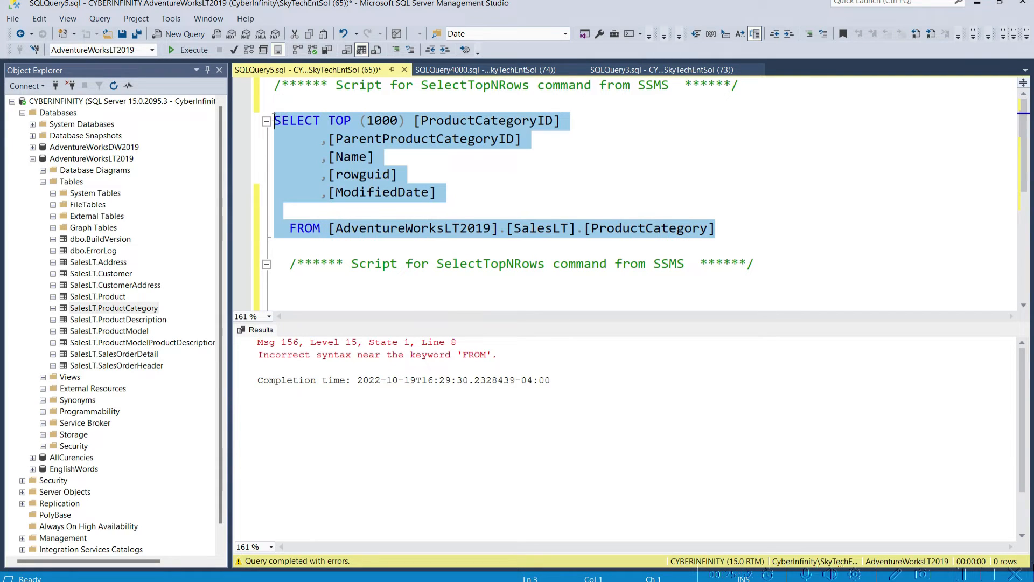
left_click(769, 155)
left_click_drag(726, 232, 216, 106)
scroll(580, 213, "down", 2)
left_click_drag(788, 157, 254, 156)
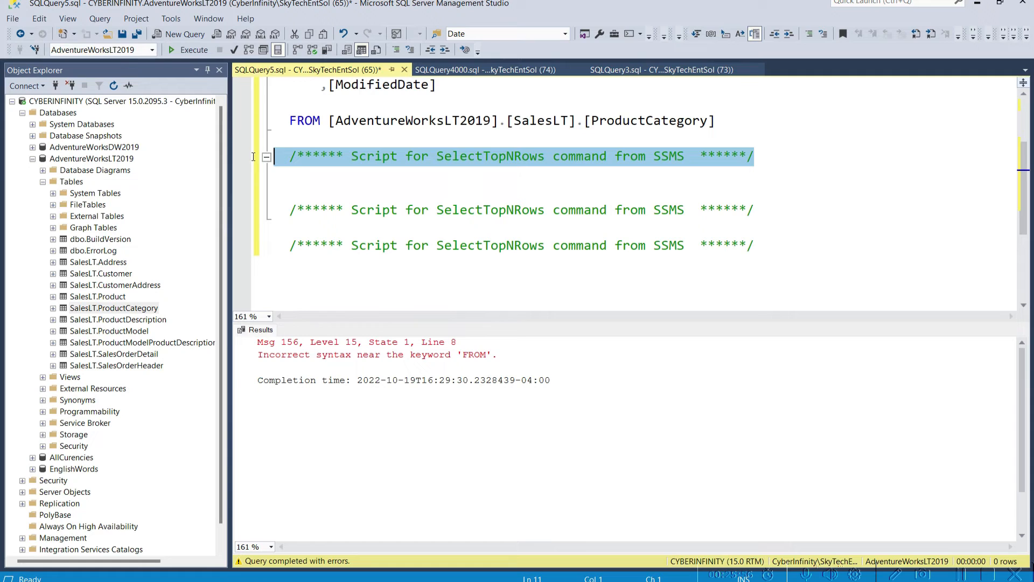
left_click(473, 181)
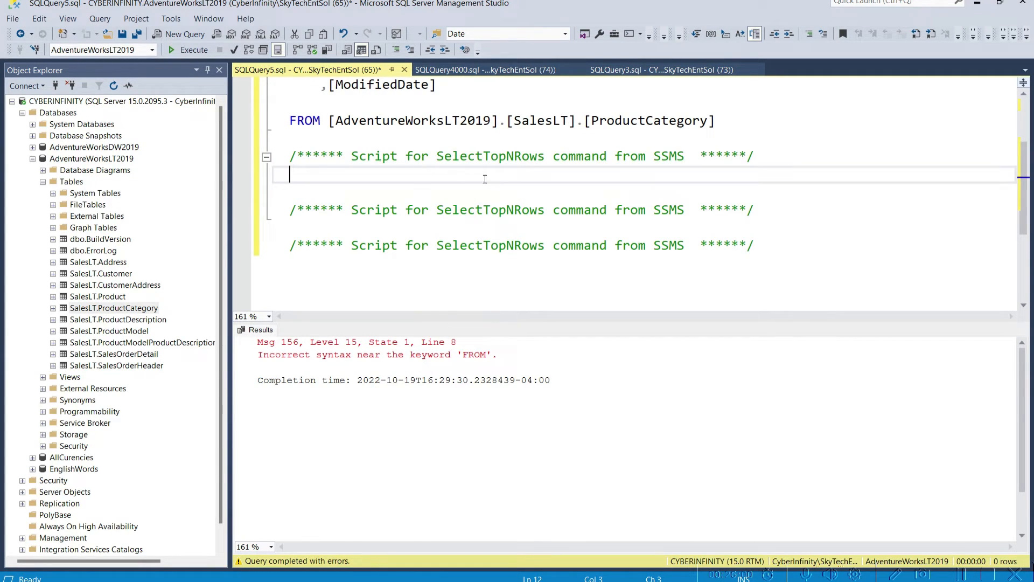
left_click_drag(779, 157, 276, 157)
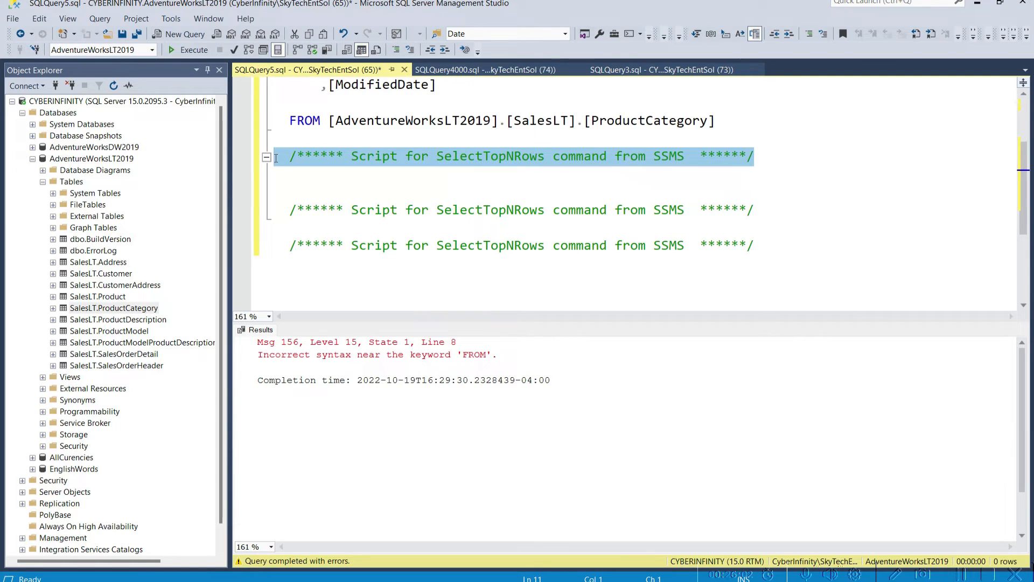
left_click(375, 158)
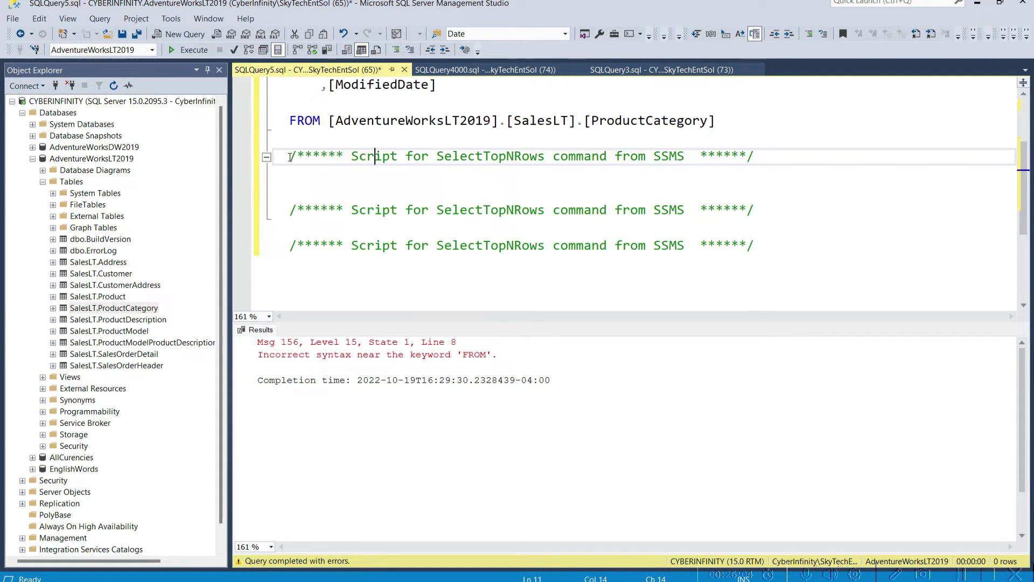
left_click_drag(290, 157, 707, 176)
left_click(677, 226)
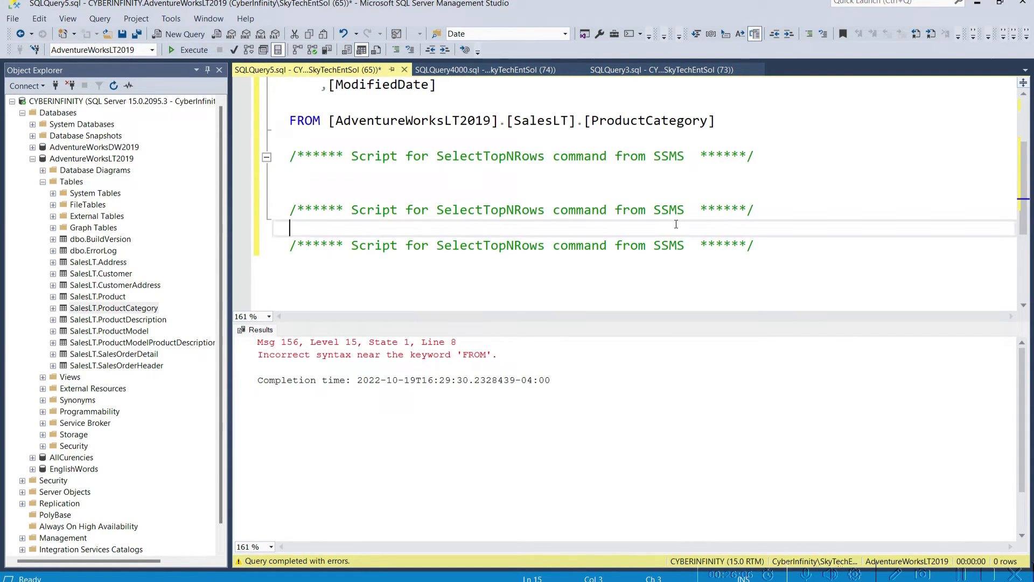
- Replace the text of the first pasted comment with "Function to return current username and address"
left_click_drag(353, 156, 688, 156)
type("fun")
key("BackSpace")
key("BackSpace")
key("BackSpace")
type("Function to re")
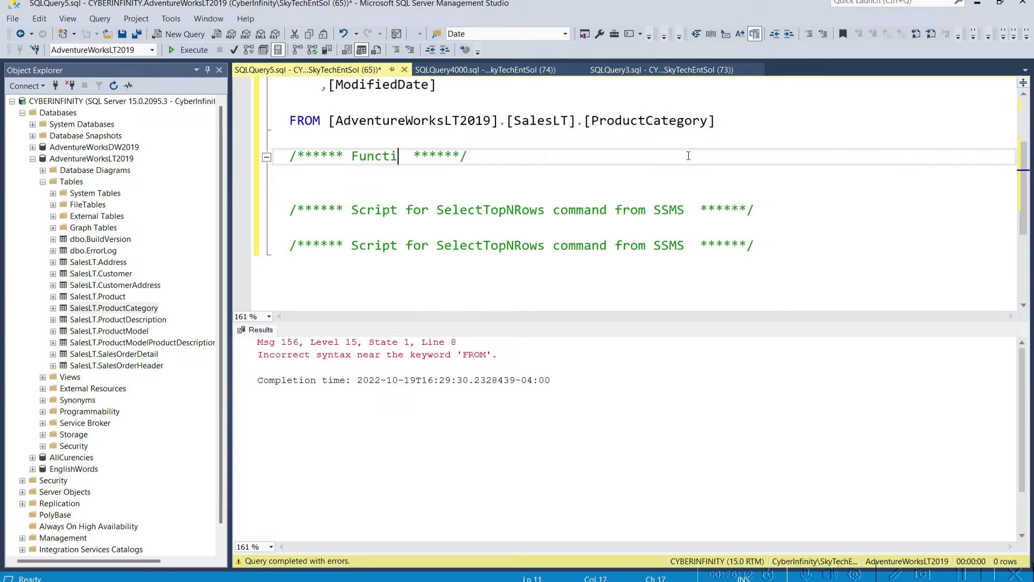
type("turn ")
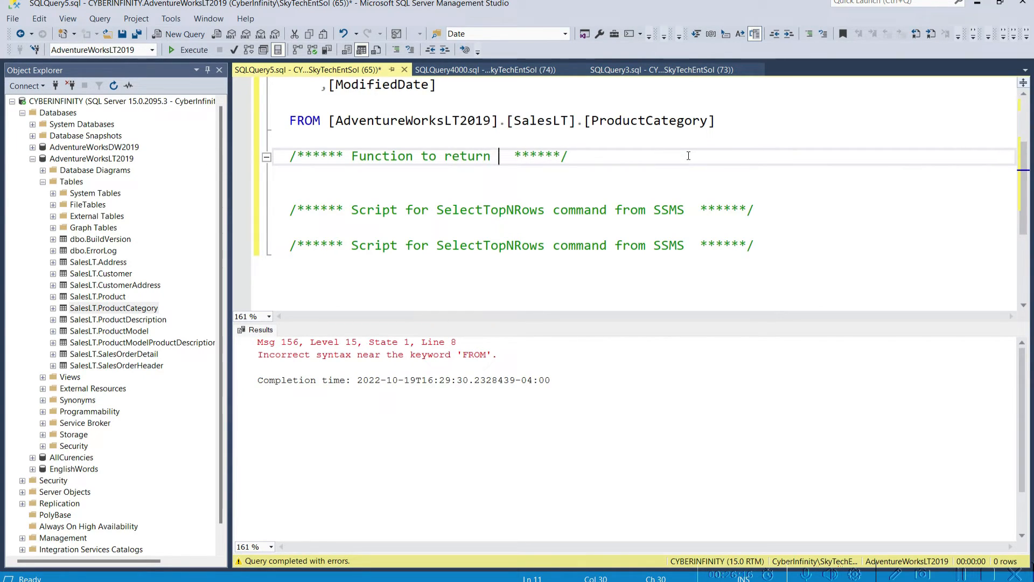
type("current user")
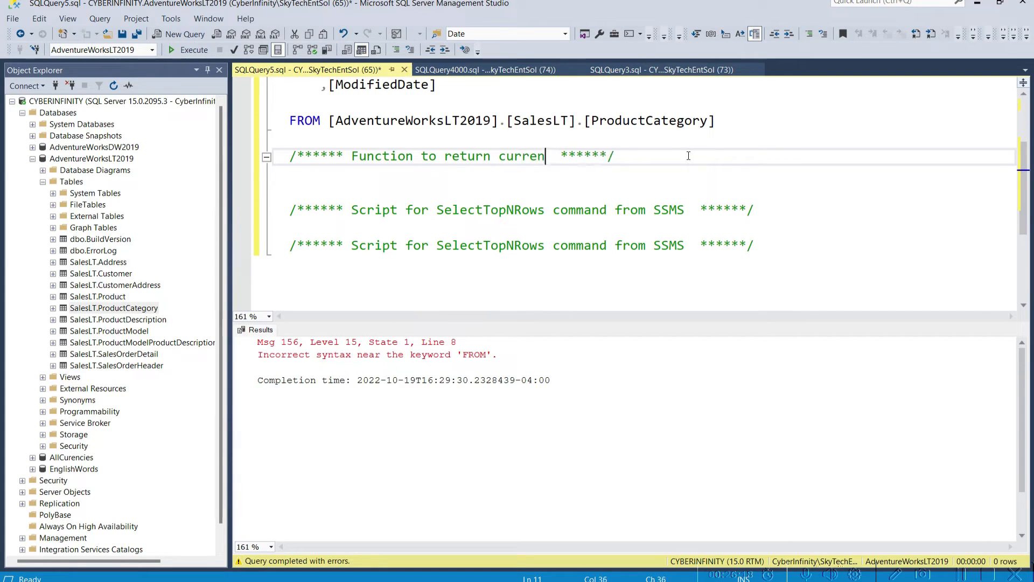
type("name and addr")
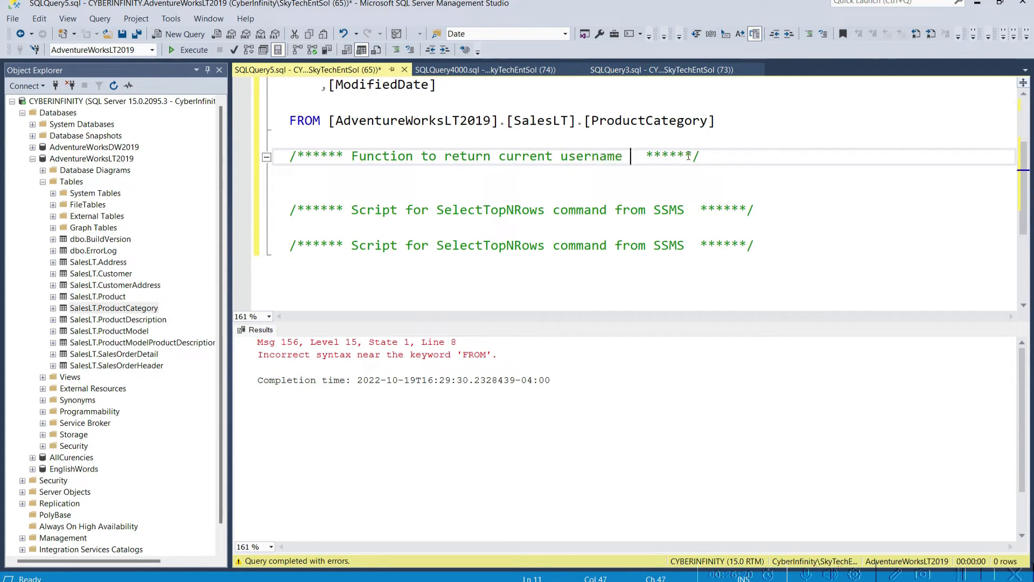
type("ess")
- Add the placeholder line INSERT CODE HERE below the username and address comment, followed by a new line
left_click(408, 192)
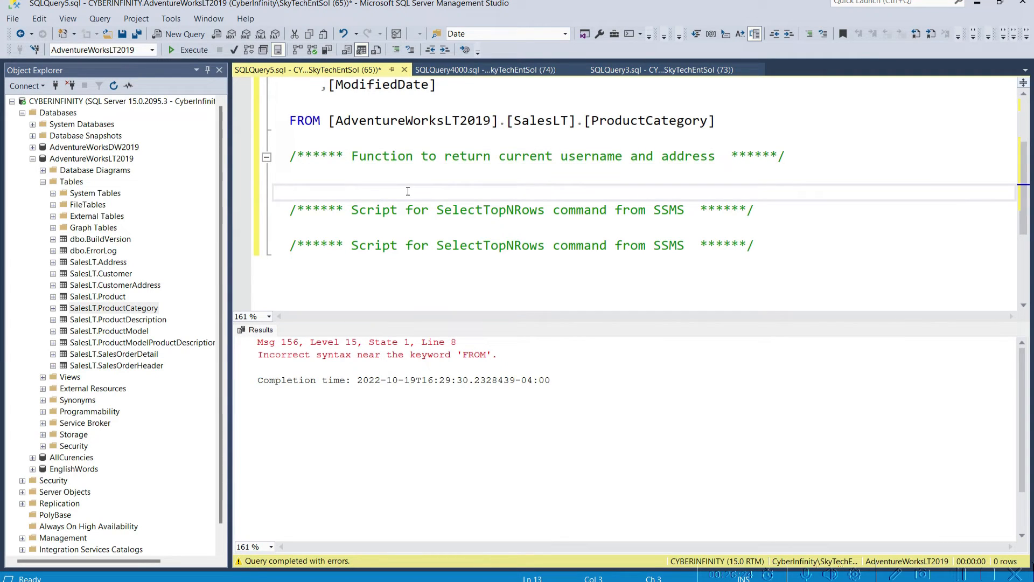
type("INSERT CODE ")
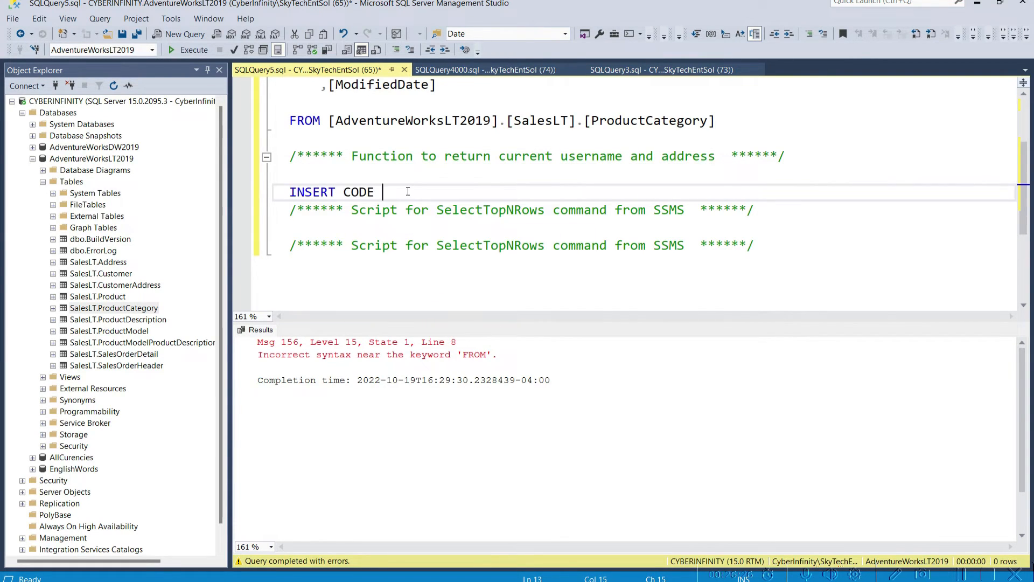
type("HERE")
key("Return")
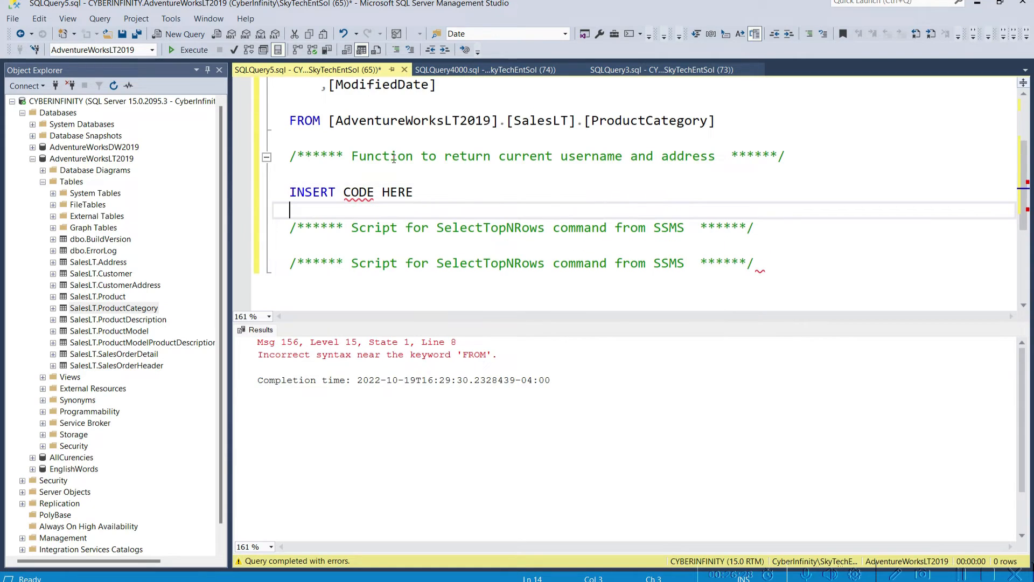
- Replace the text of the comment below INSERT CODE HERE with "This is a comments"
left_click(387, 238)
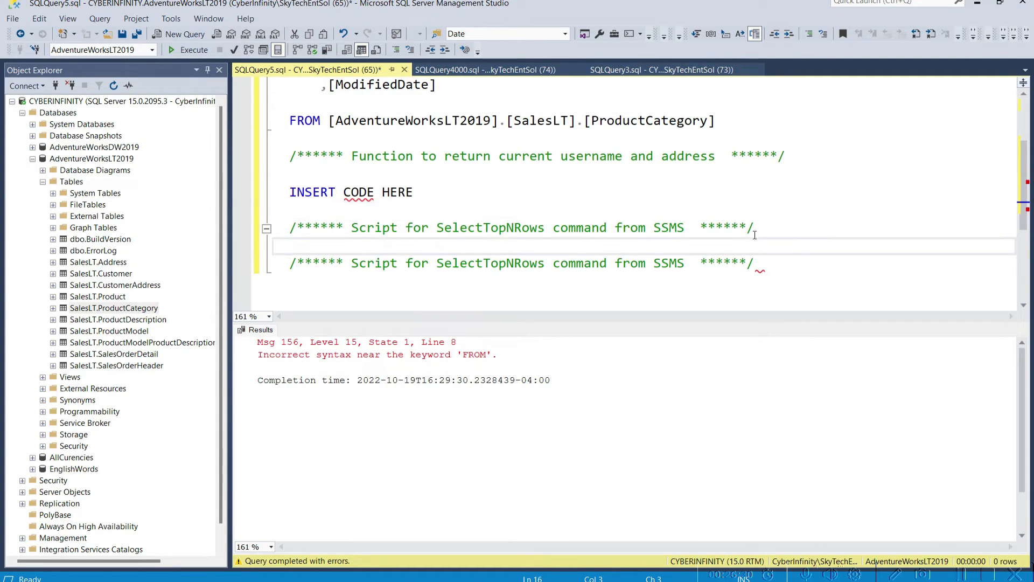
left_click_drag(685, 227, 353, 228)
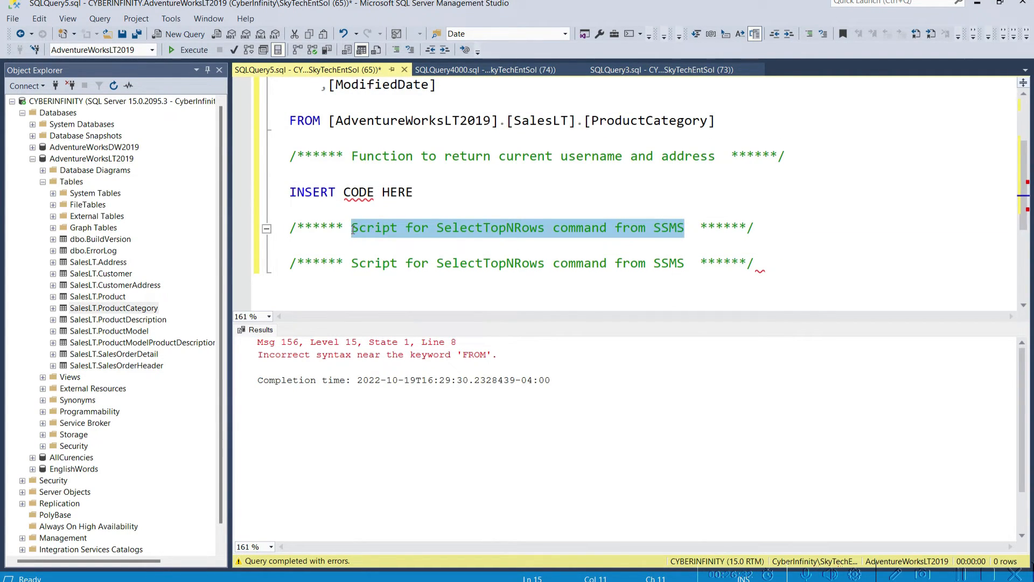
type("This is a comm")
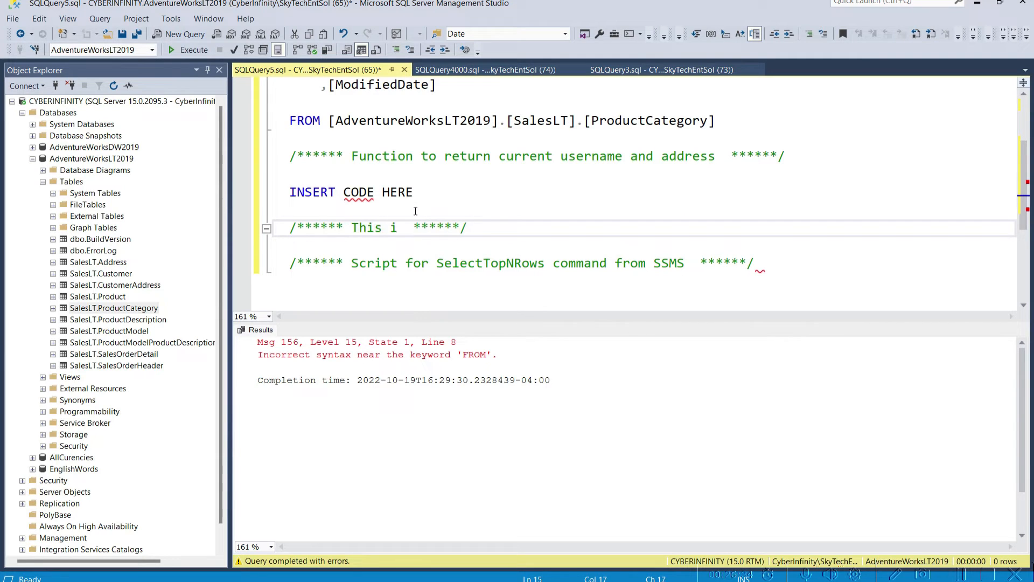
type("ents")
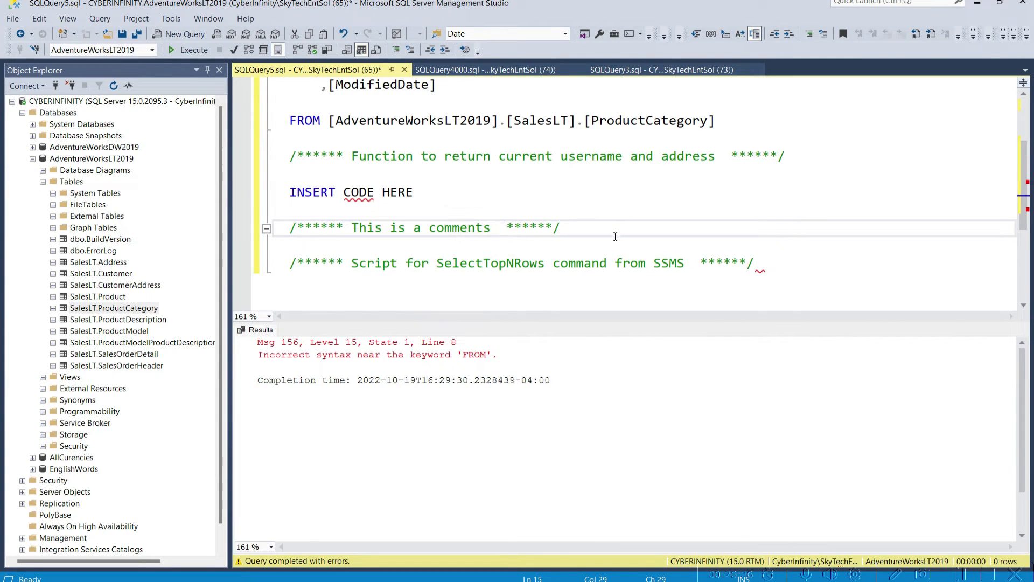
- Replace the entire last header comment with a short block comment reading "This is also a comment", using a single asterisk on each side
left_click(830, 268)
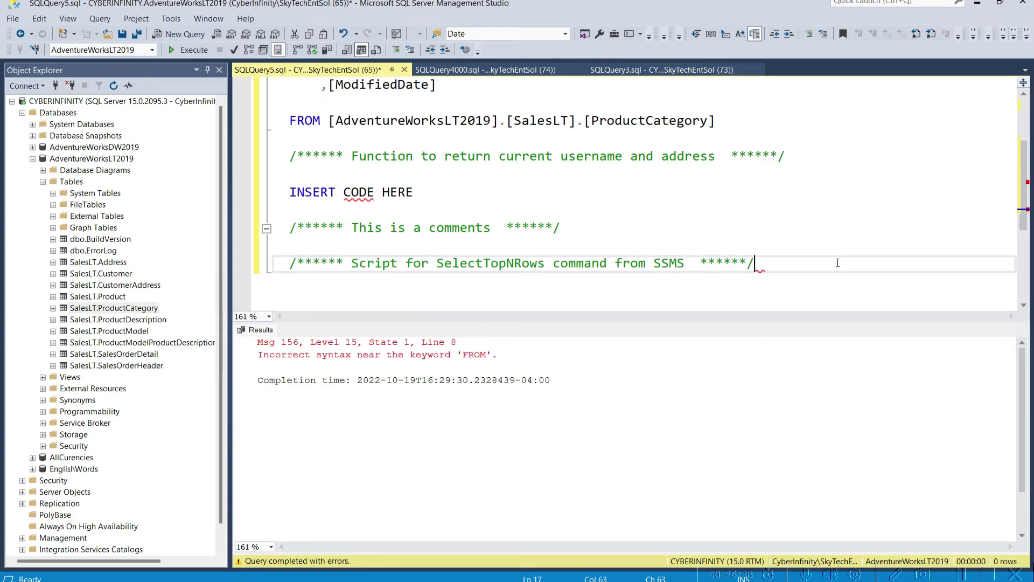
key("ctrl+shift+Left")
key("ctrl+shift+Left")
key("ctrl+shift+Left")
key("ctrl+shift+Left")
key("ctrl+shift+Left")
key("ctrl+shift+Left")
key("ctrl+shift+Left")
key("ctrl+shift+Left")
key("ctrl+shift+Left")
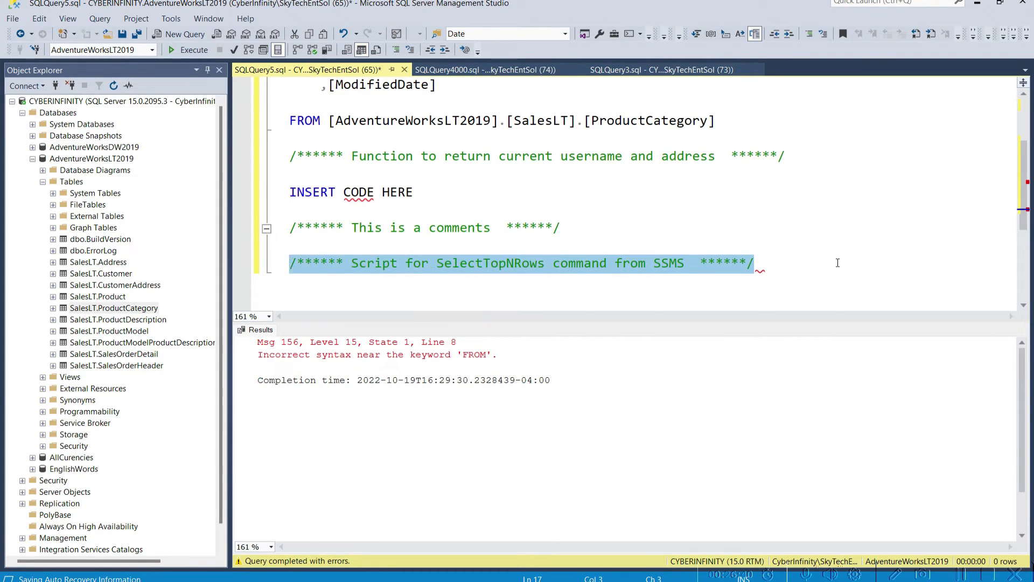
key("BackSpace")
type("/* This is also a comment *?")
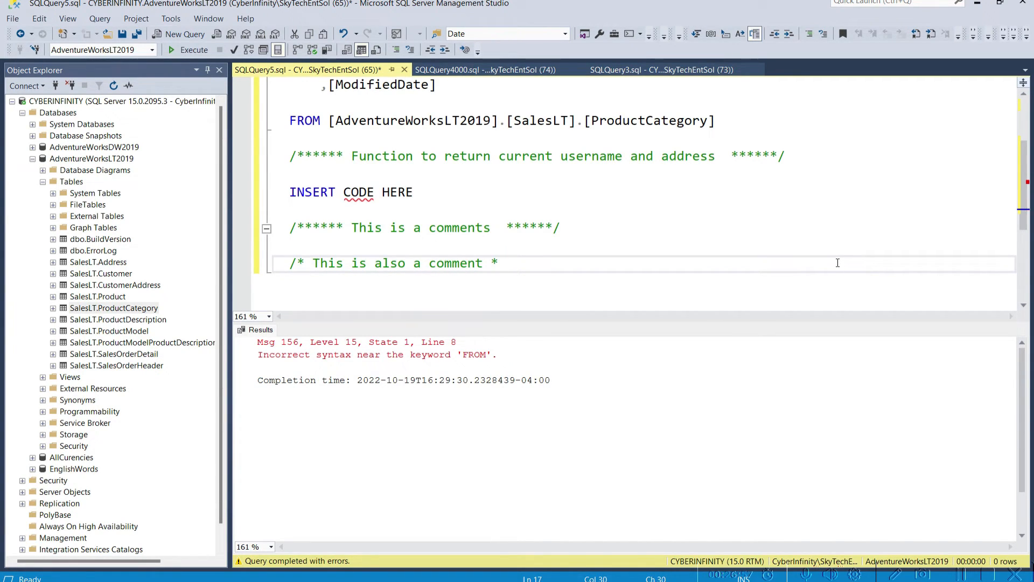
- Open the Code Snippets Manager and examine the descriptions of the Function snippets, including the multi-statement table, scalar and If snippets
left_click(168, 20)
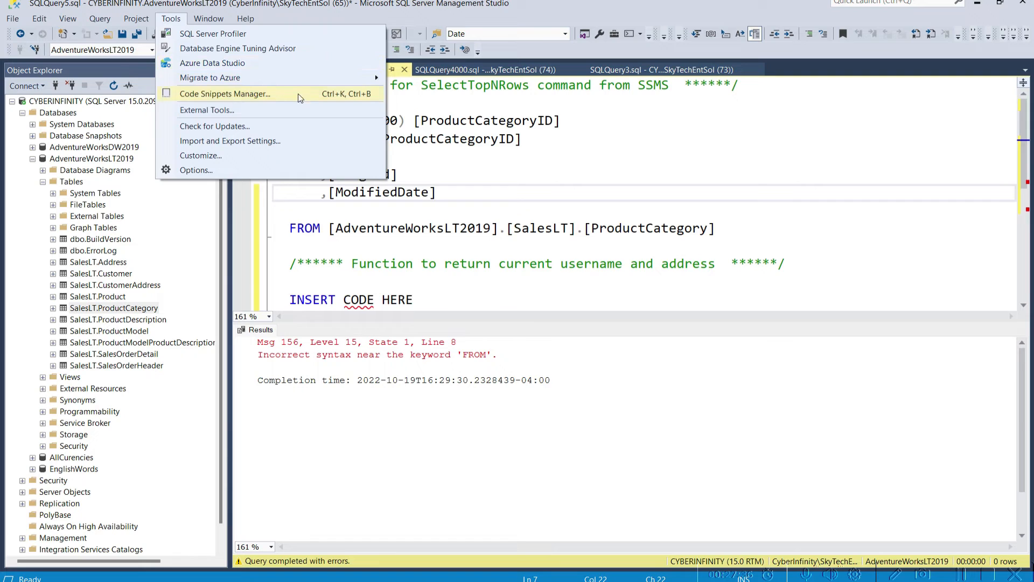
mouse_move(313, 80)
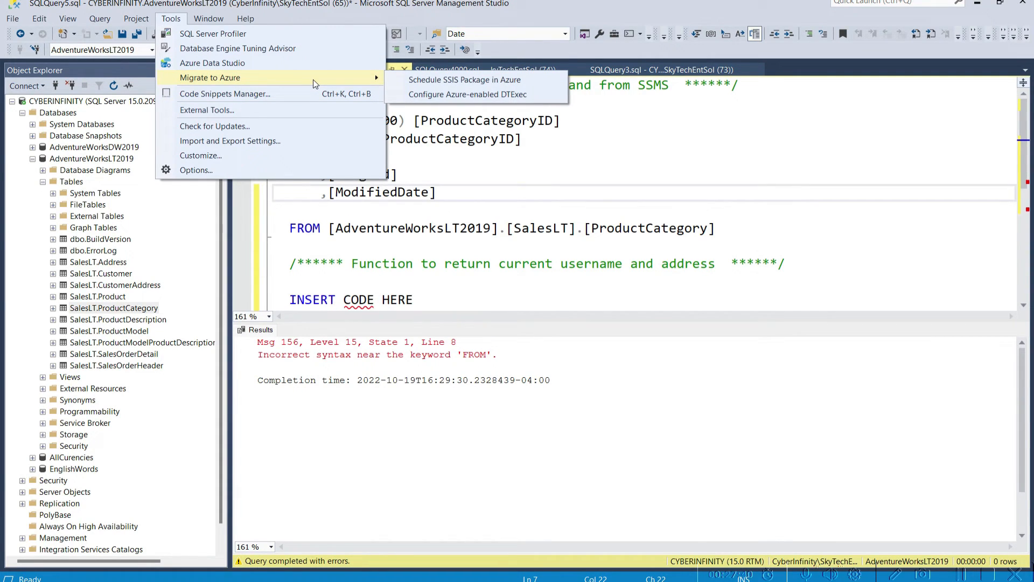
left_click(295, 94)
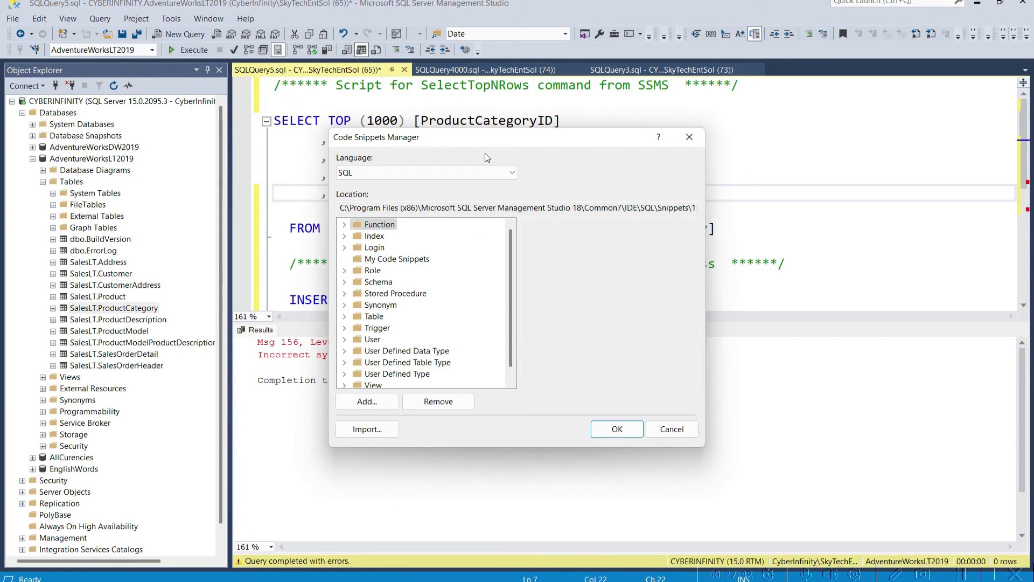
left_click(381, 236)
left_click(344, 224)
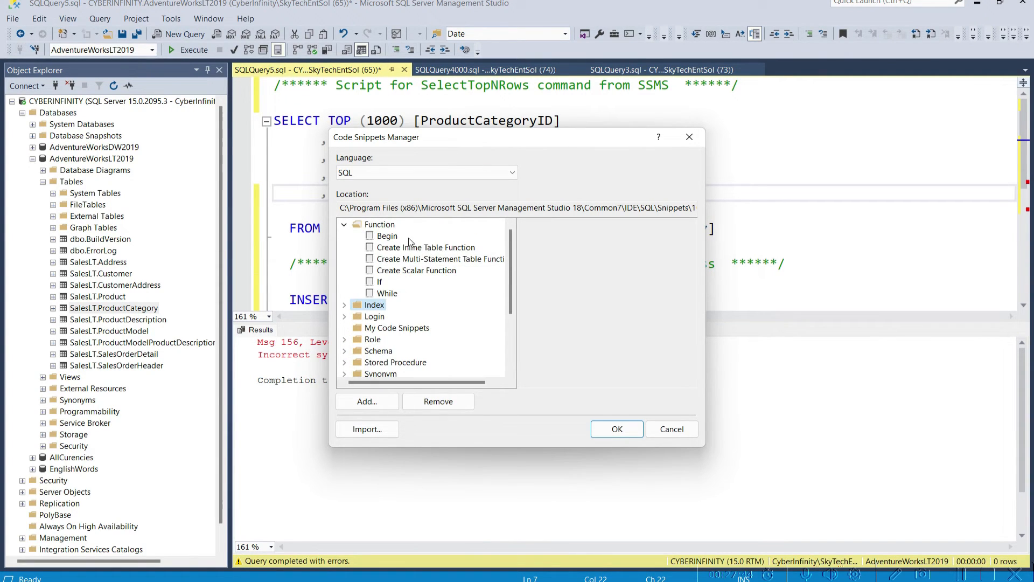
left_click(395, 237)
left_click(399, 262)
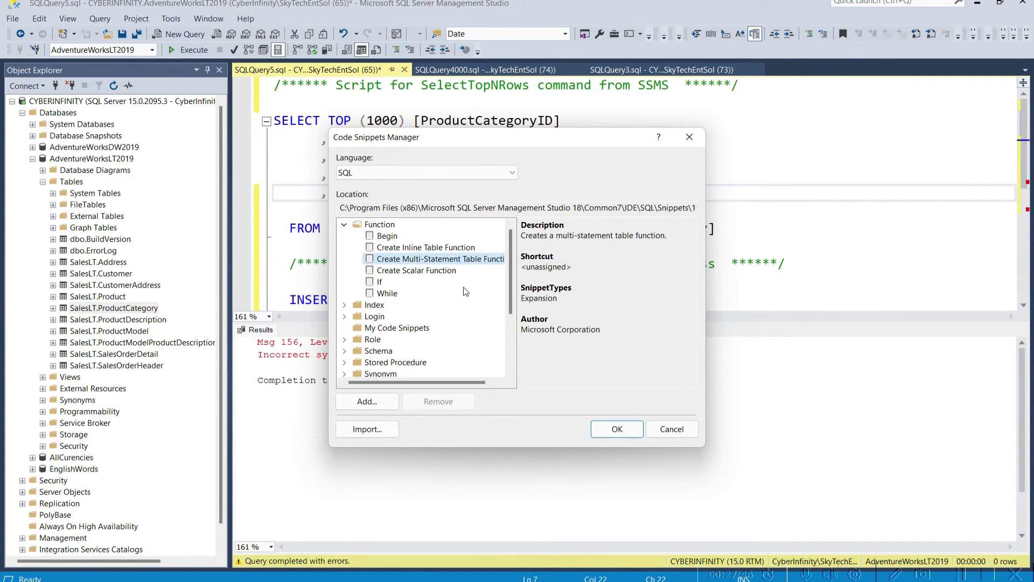
left_click(386, 274)
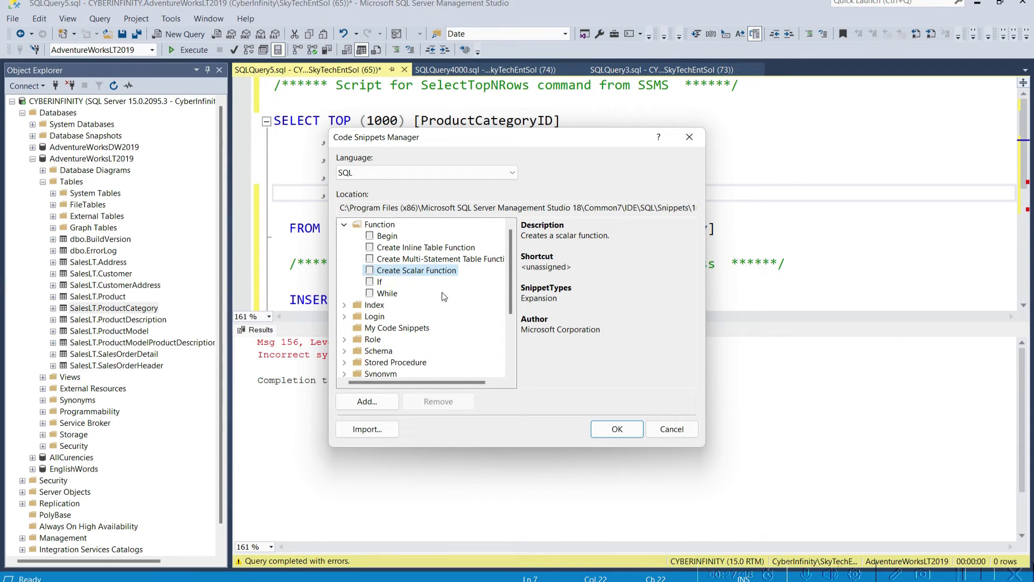
left_click(379, 286)
scroll(471, 310, "down", 3)
scroll(481, 304, "up", 2)
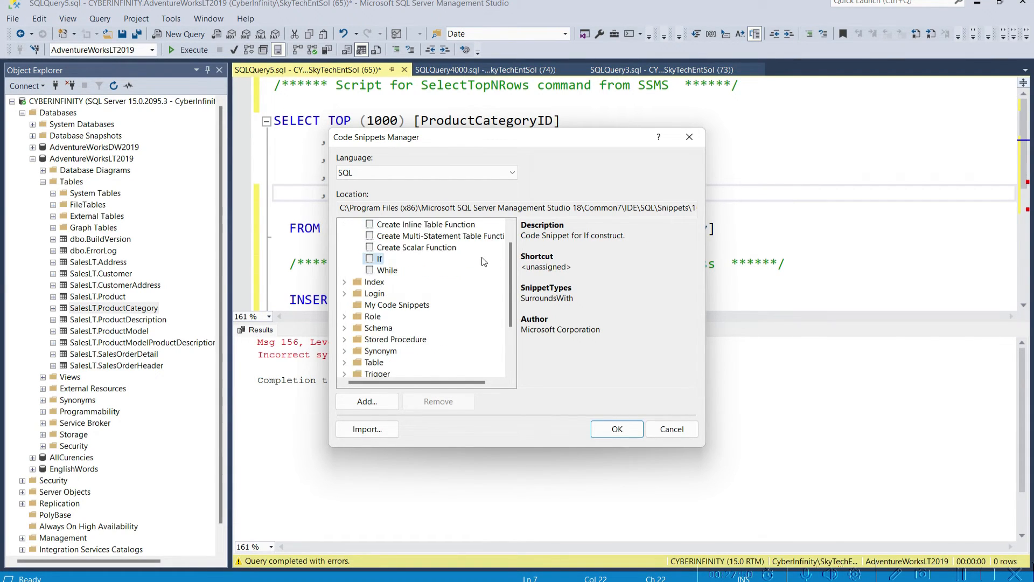
- Check the language choices in the Code Snippets Manager and close it
left_click(514, 170)
left_click(578, 167)
left_click(618, 429)
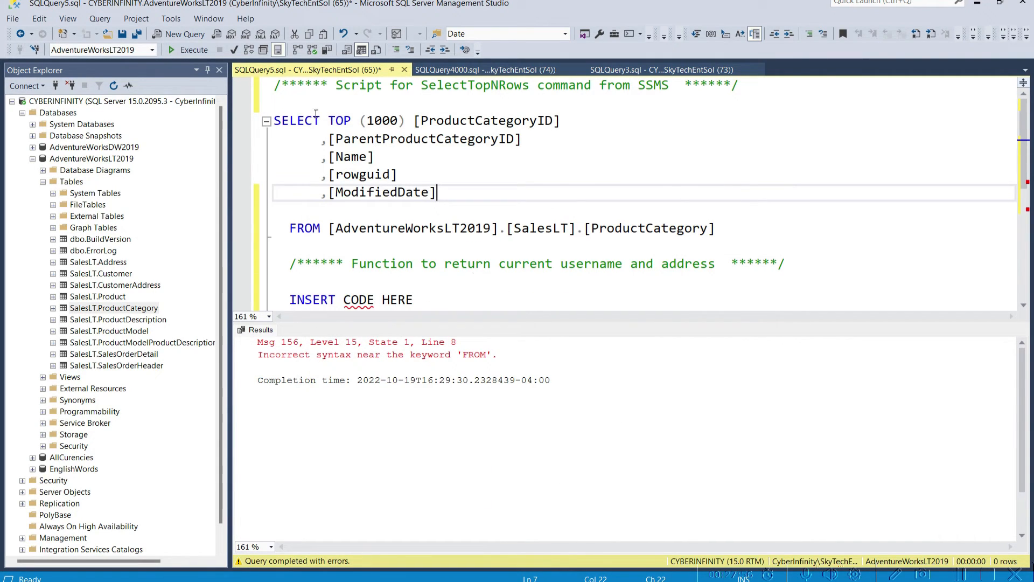
- Reopen the Code Snippets Manager, view the description of the Create Table snippet in the Table folder, and close the manager
left_click(136, 18)
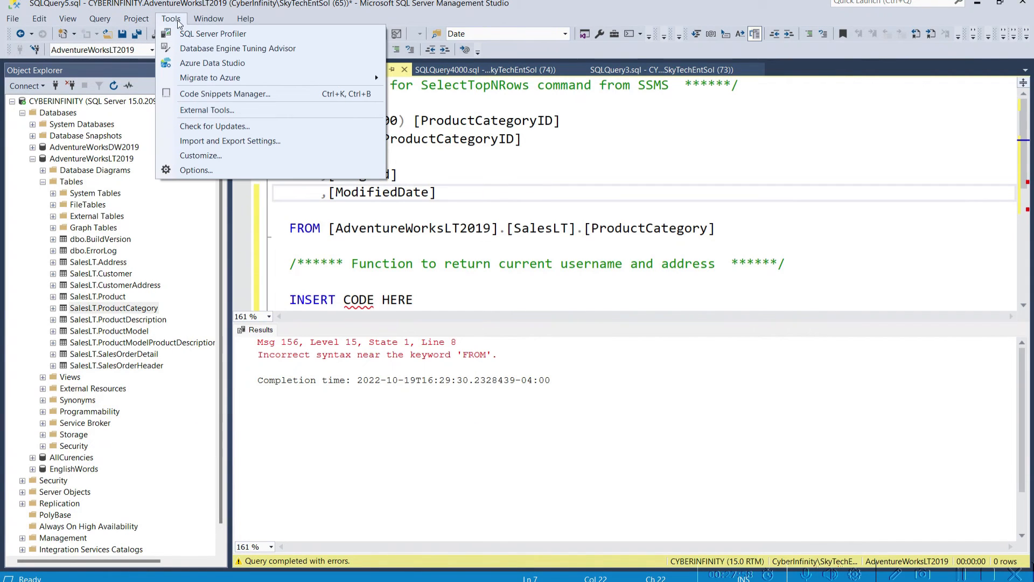
mouse_move(221, 26)
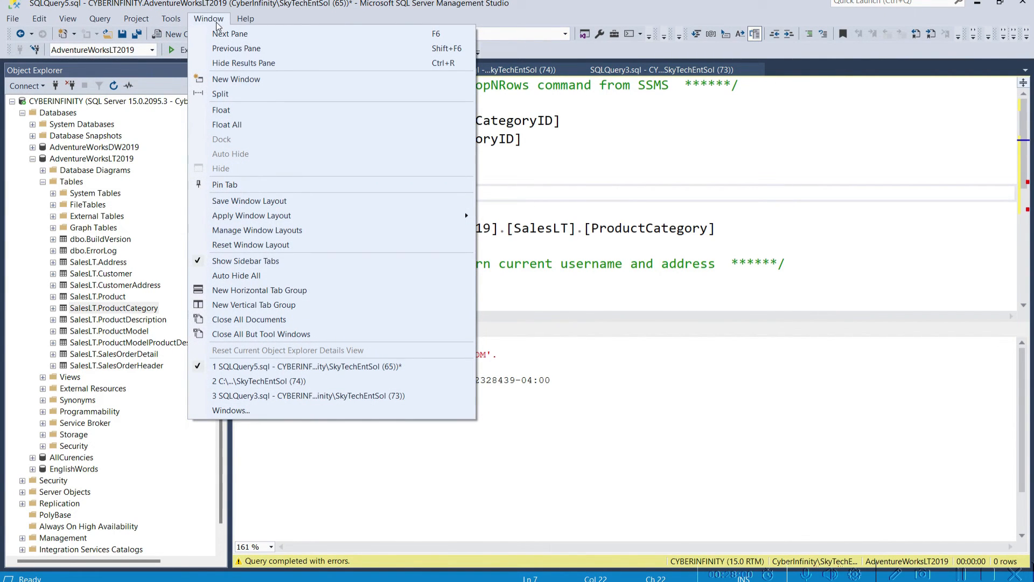
mouse_move(181, 21)
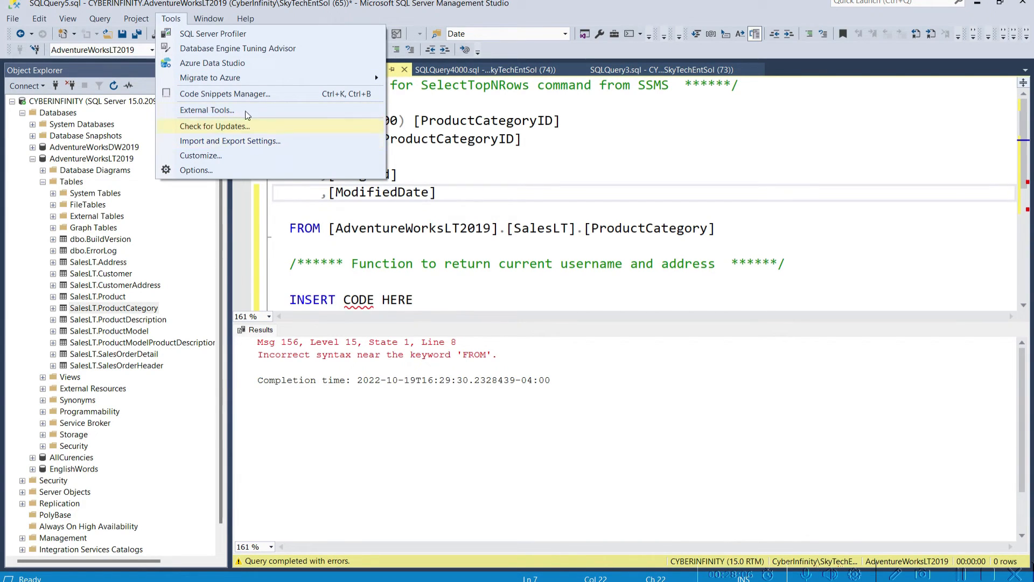
left_click(257, 96)
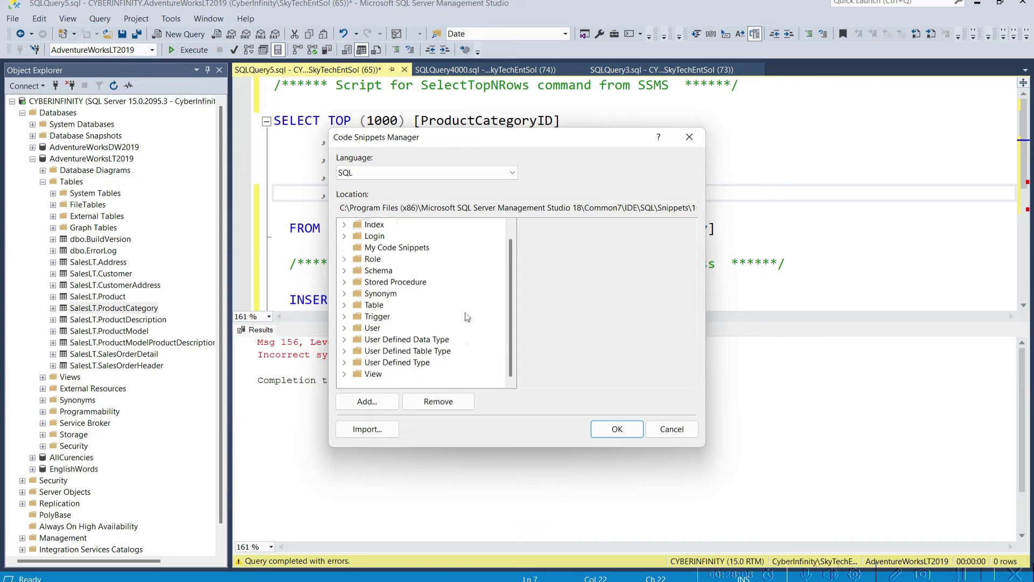
left_click(344, 305)
left_click(399, 317)
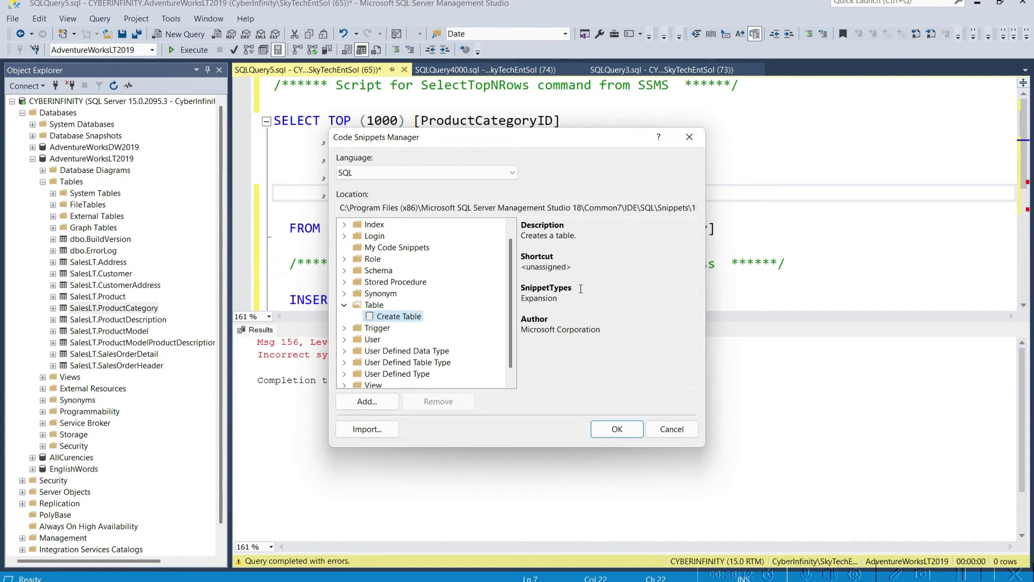
left_click(380, 308)
left_click(389, 317)
left_click(657, 430)
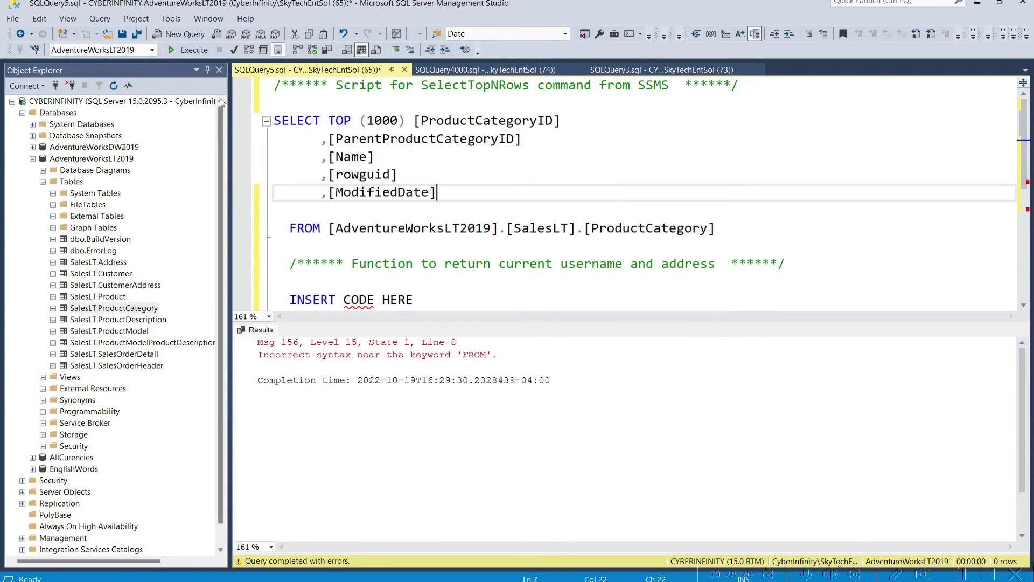
- Open the Customize dialog with the list of toolbars and move it aside to uncover the script
left_click(167, 20)
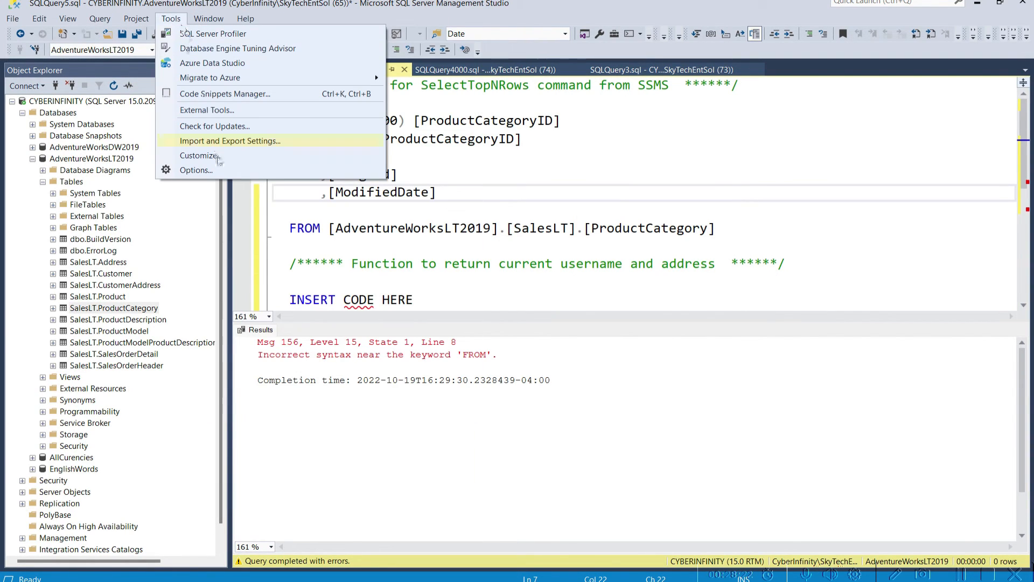
left_click(221, 155)
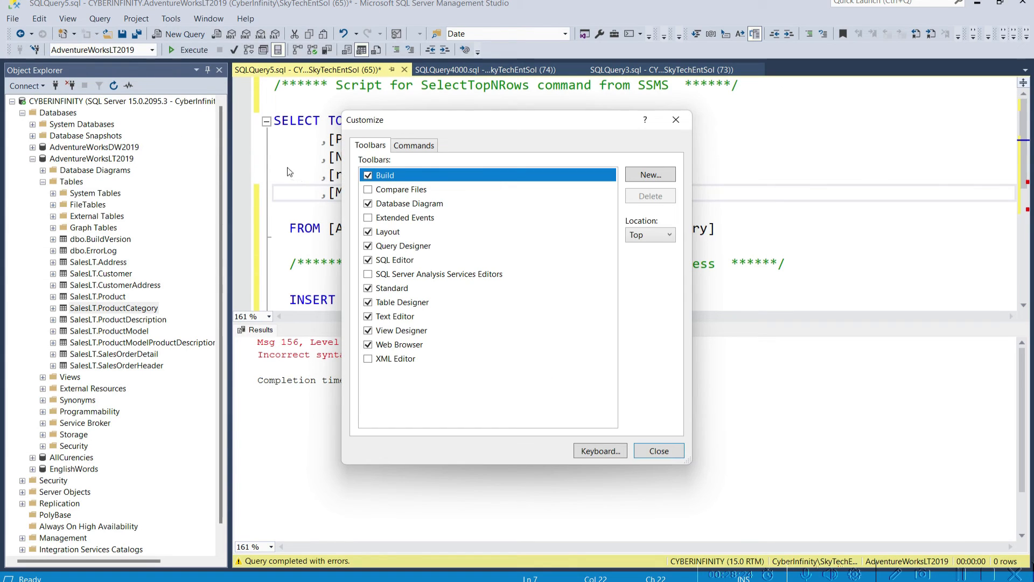
left_click_drag(462, 134, 351, 162)
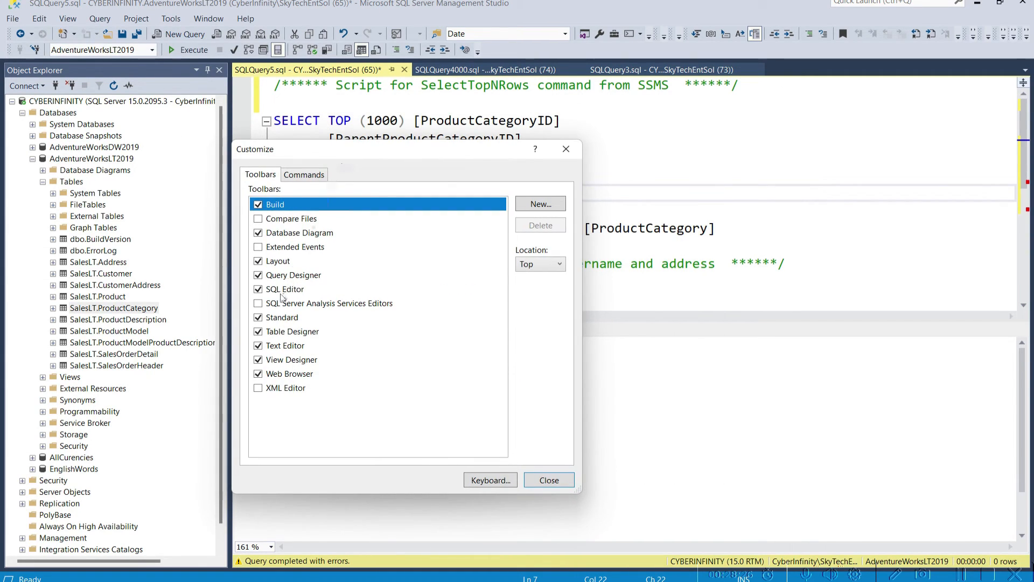
- Briefly show and hide the Compare Files and Extended Events toolbars, and switch the Layout toolbar off and on again
left_click(258, 219)
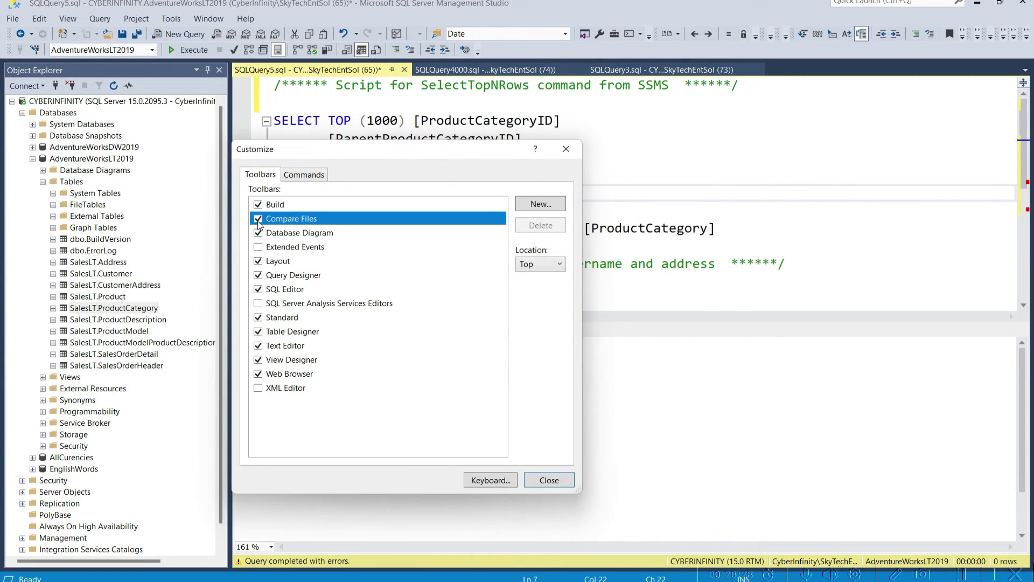
left_click(258, 219)
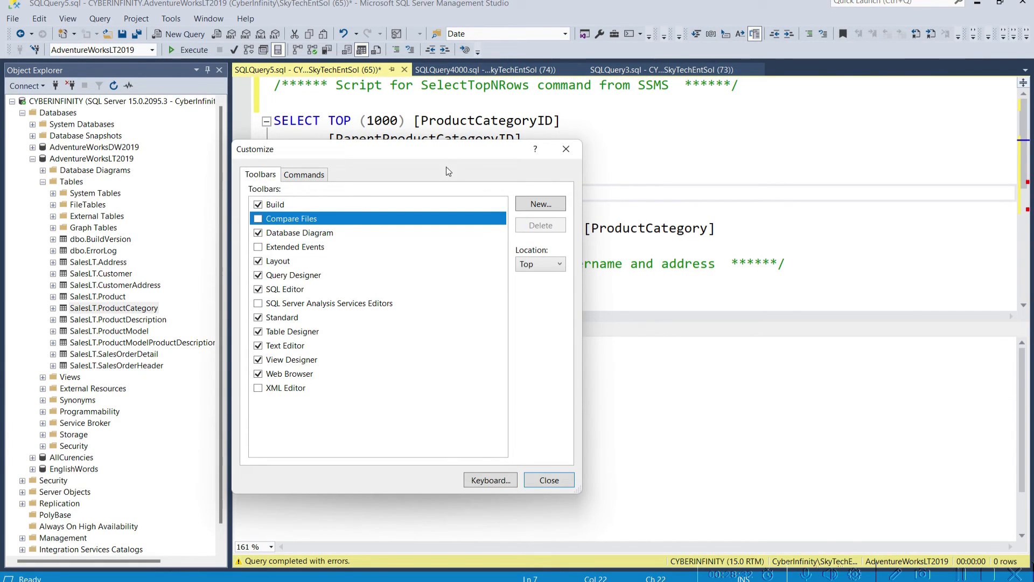
left_click(259, 248)
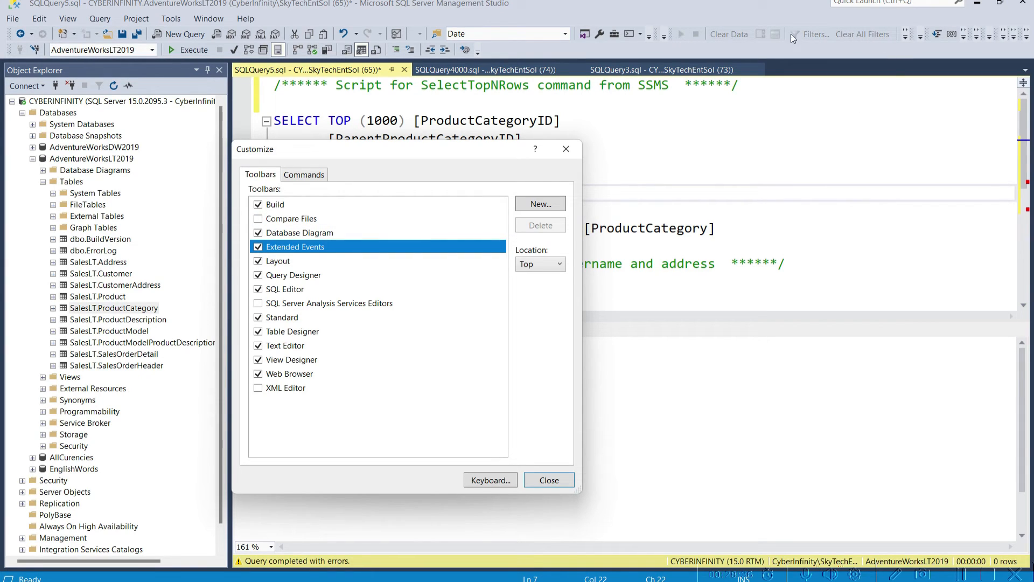
left_click(260, 262)
left_click(258, 262)
left_click(259, 247)
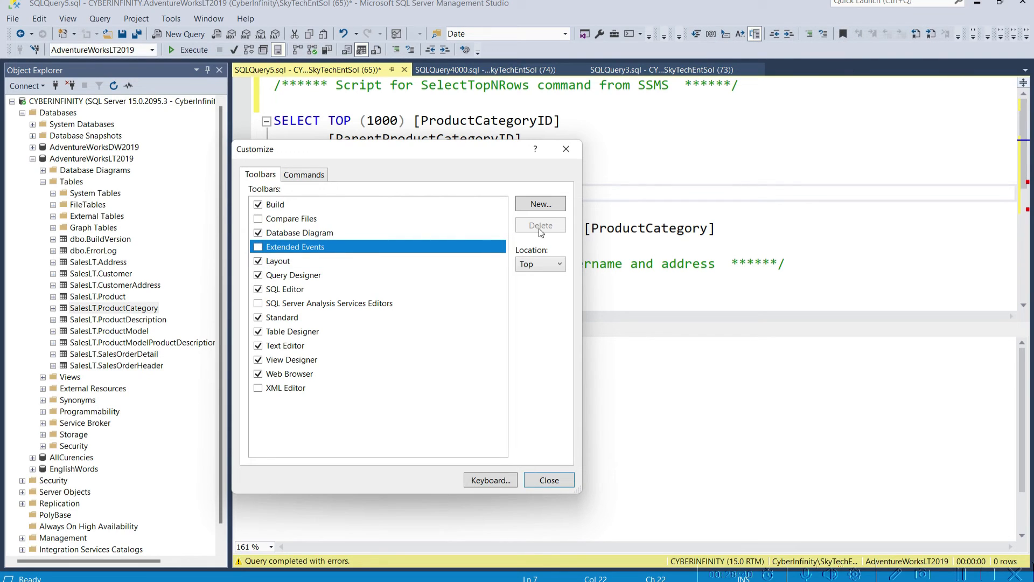
- Enable the SQL Server Analysis Services Editors toolbar, toggling it off and on again to demonstrate its effect
left_click(260, 304)
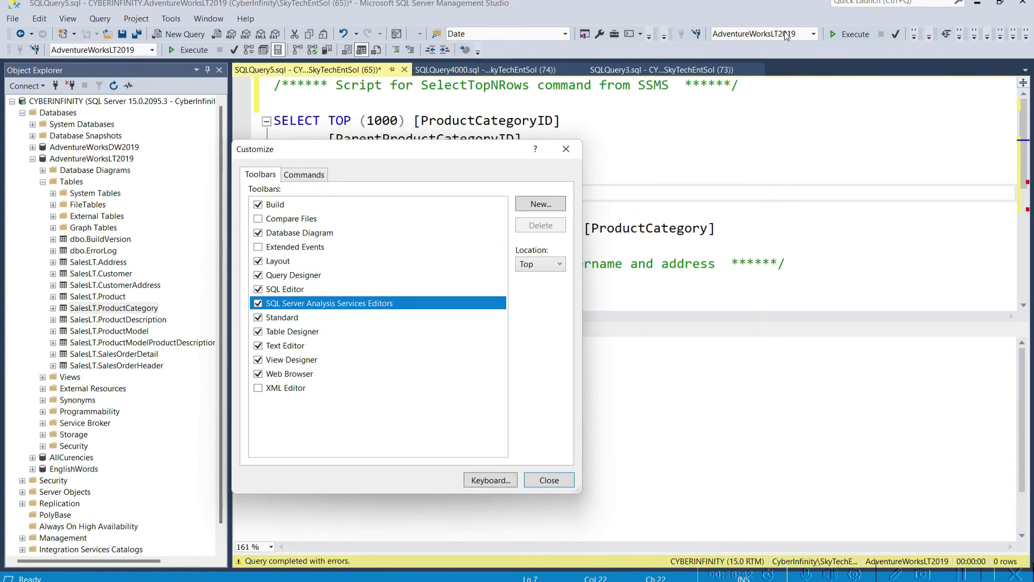
left_click(258, 305)
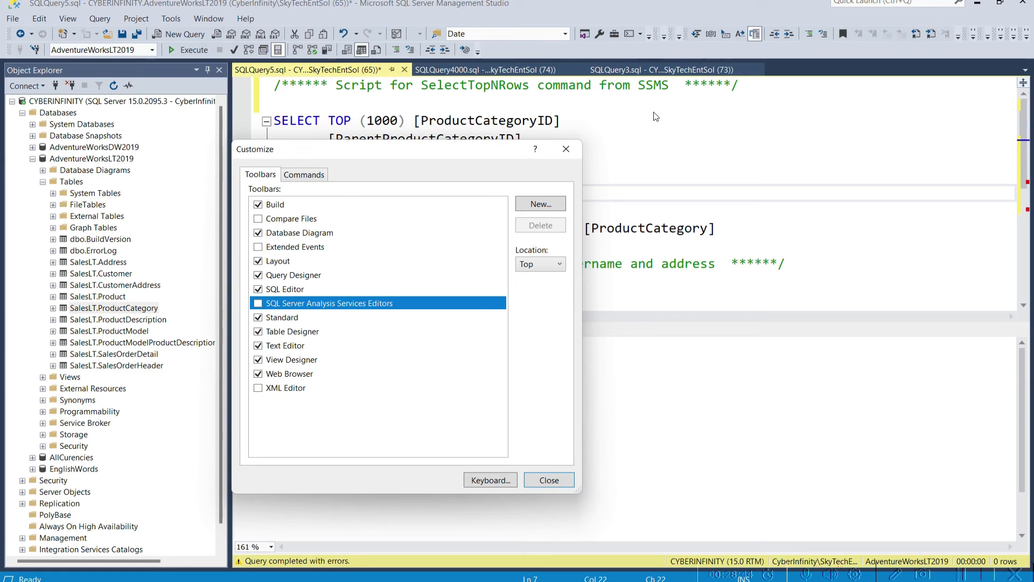
left_click(259, 304)
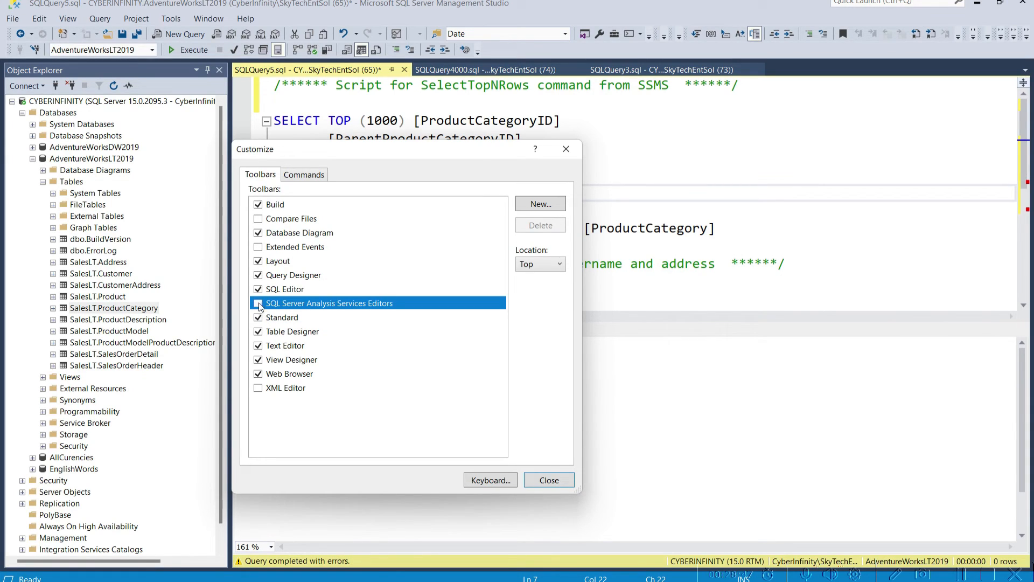
- Toggle the XML Editor, Compare Files and Extended Events toolbars on and off to preview each one
left_click(259, 389)
left_click(259, 388)
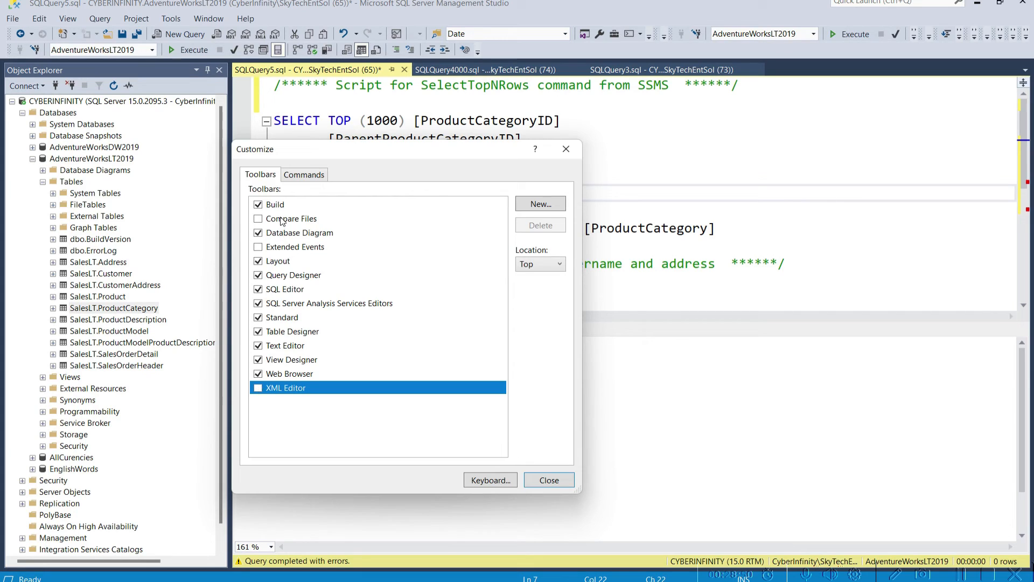
left_click(258, 219)
left_click(259, 219)
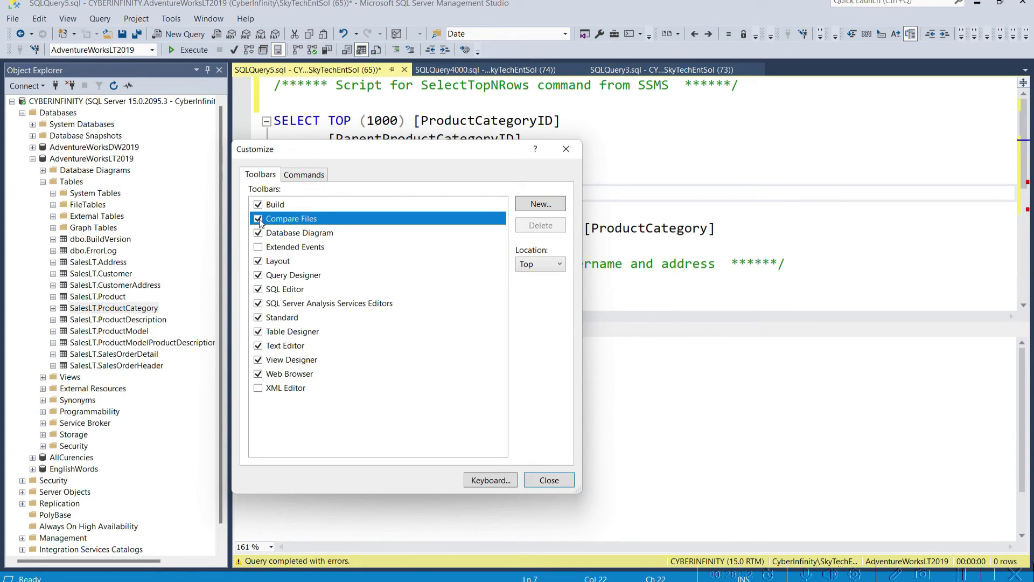
left_click(259, 248)
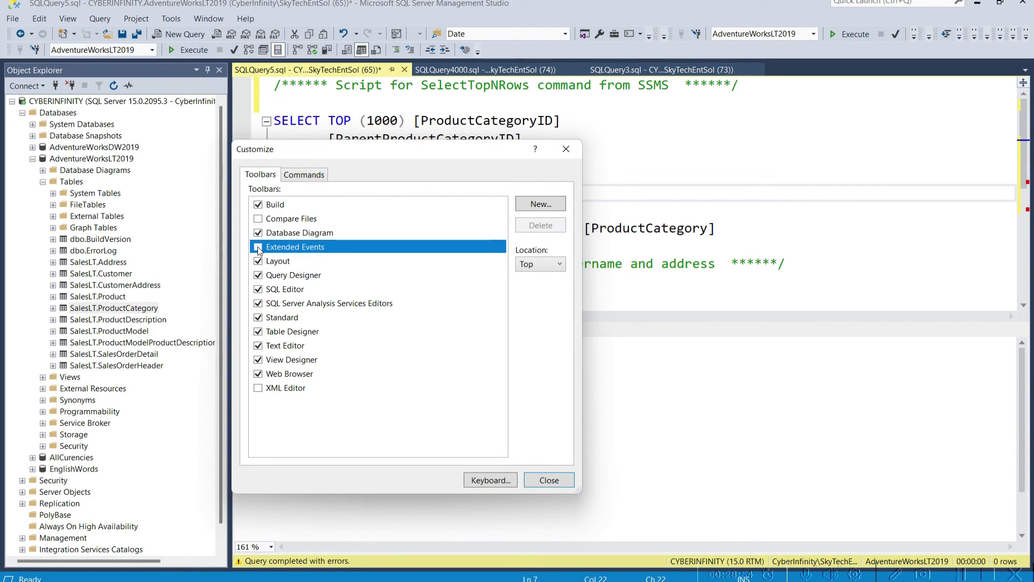
- Look through the menu bar command arrangement in the Customize dialog and close the dialog
left_click(305, 175)
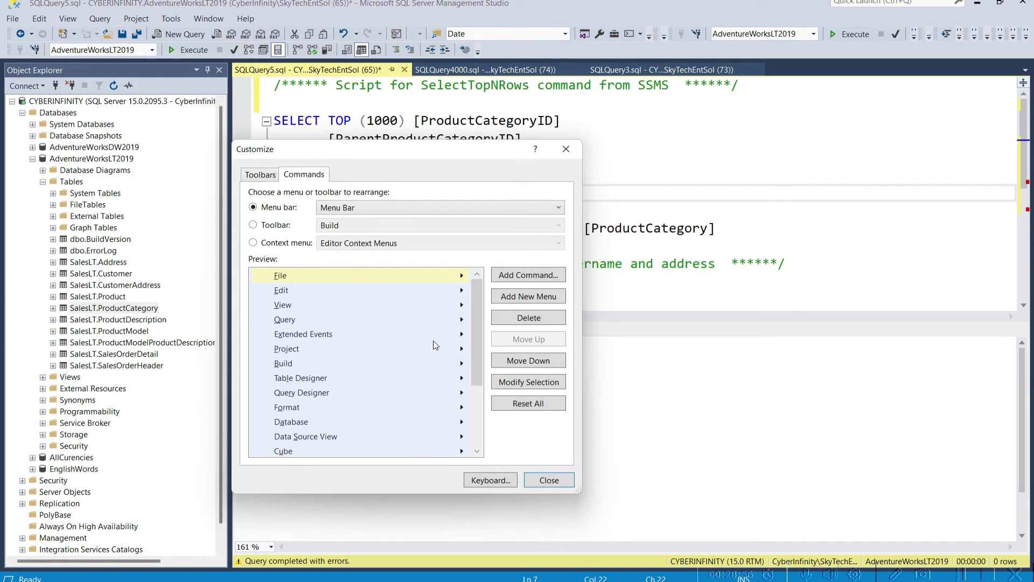
scroll(436, 344, "down", 3)
left_click(549, 480)
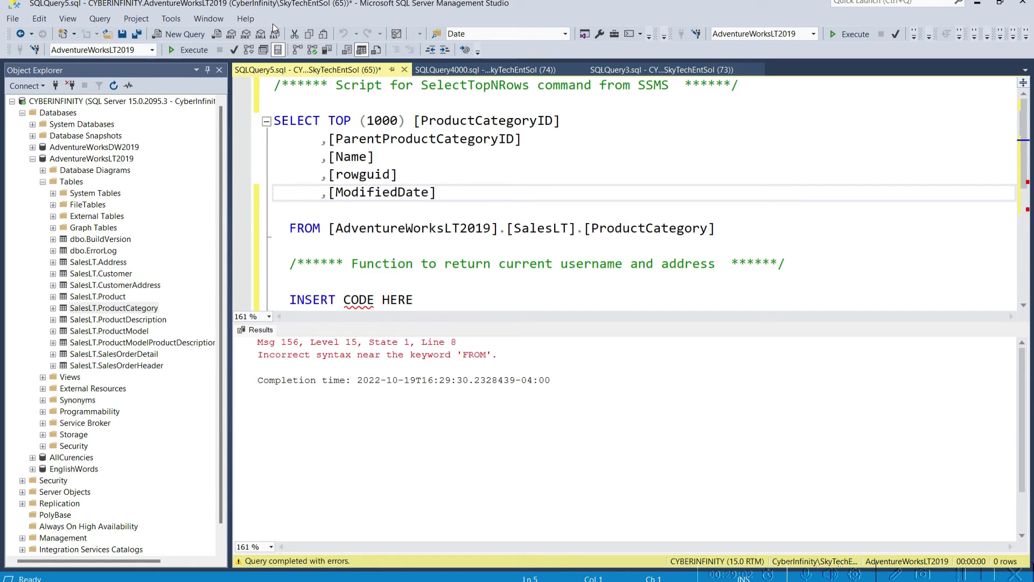
- Delete the username function comment and the INSERT CODE HERE placeholder below the FROM line and execute the remaining query
left_click(250, 50)
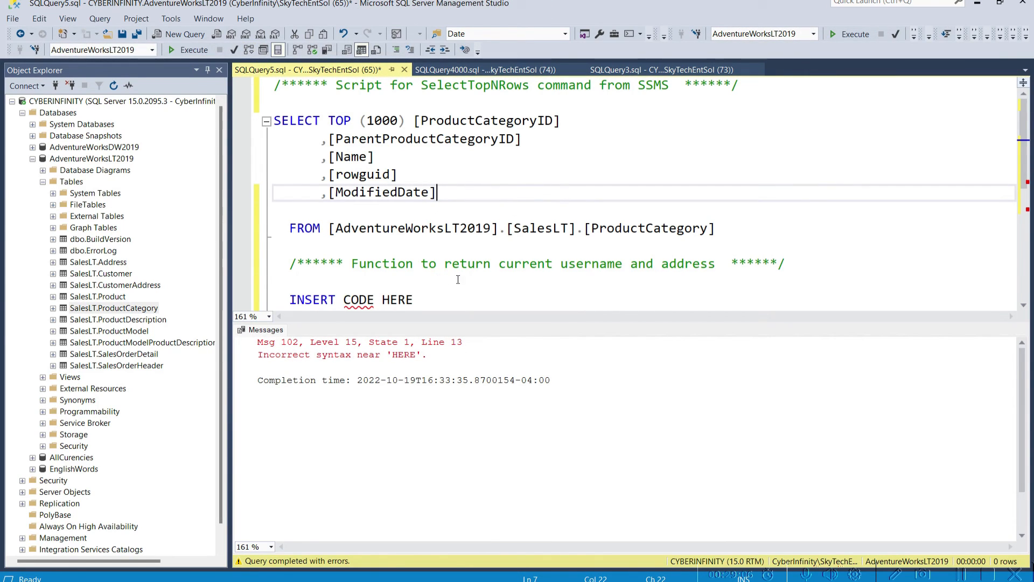
left_click_drag(722, 228, 585, 281)
key("Delete")
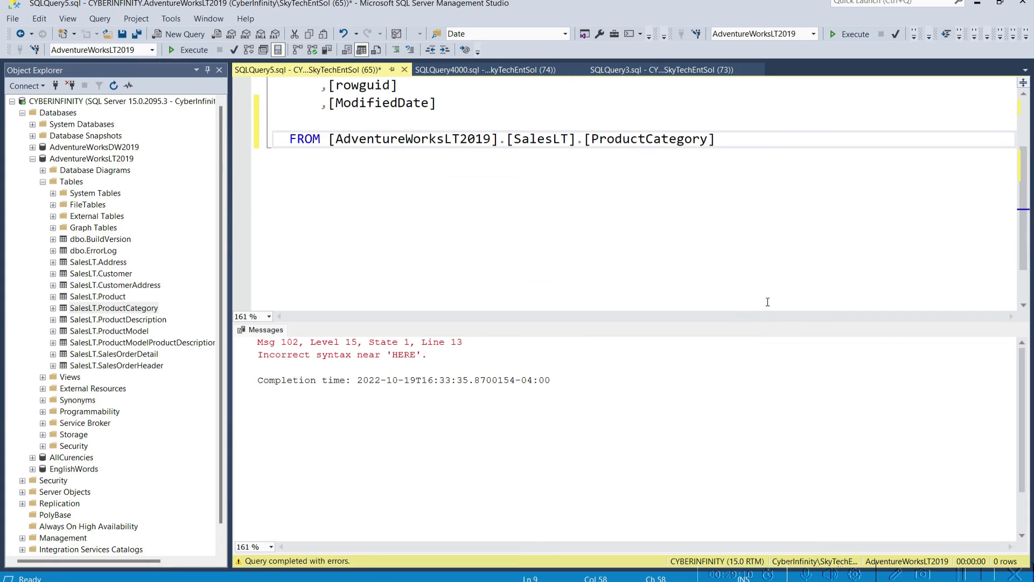
scroll(776, 251, "up", 2)
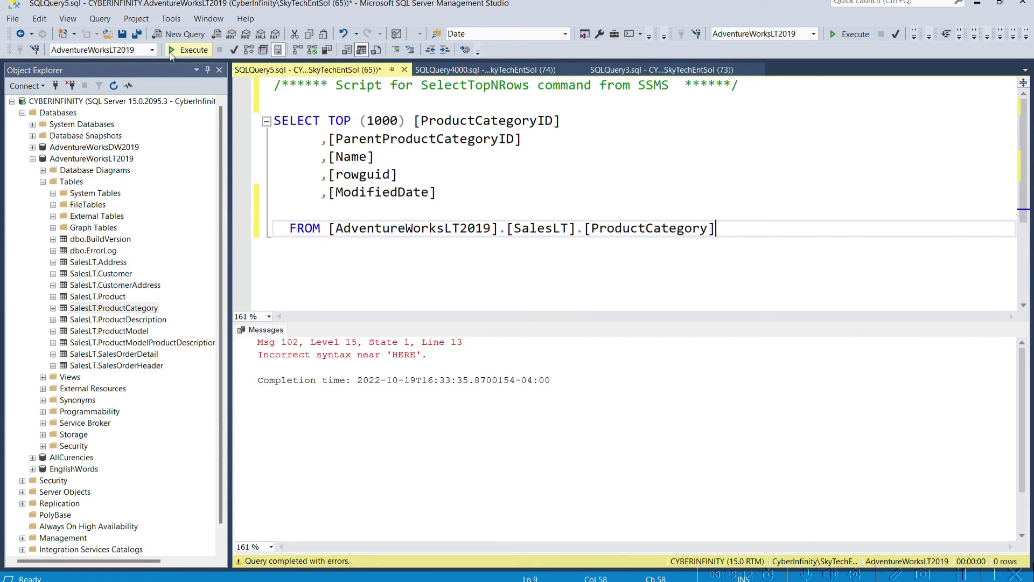
left_click(170, 50)
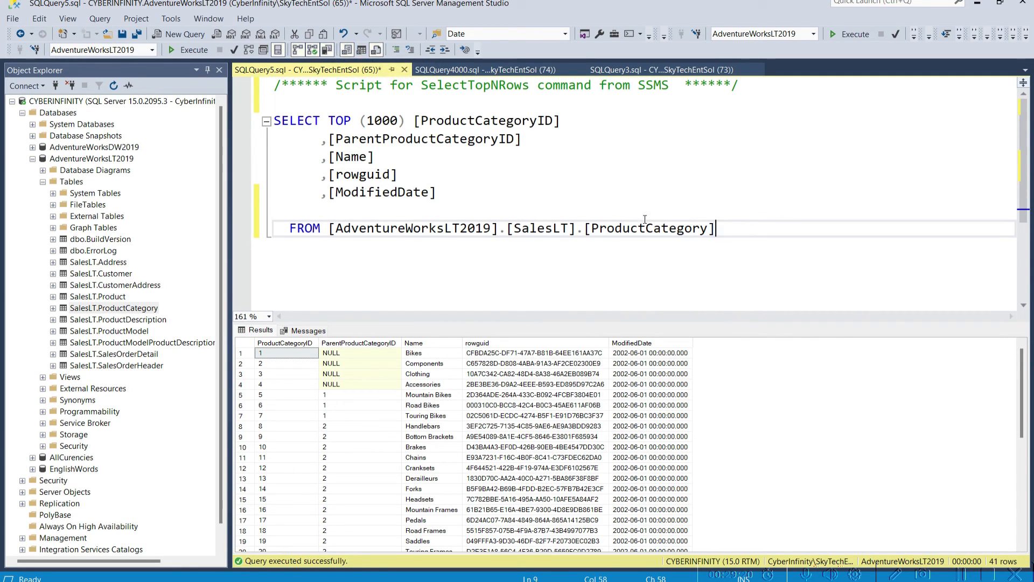
- Execute the ProductCategory query again with live query statistics
key("ctrl+a")
left_click(505, 183)
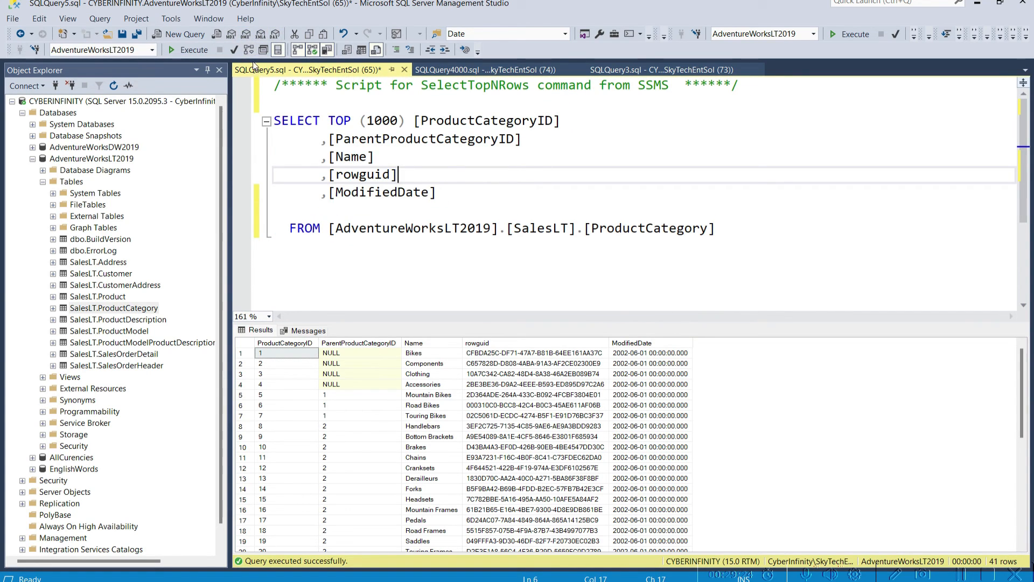
key("F5")
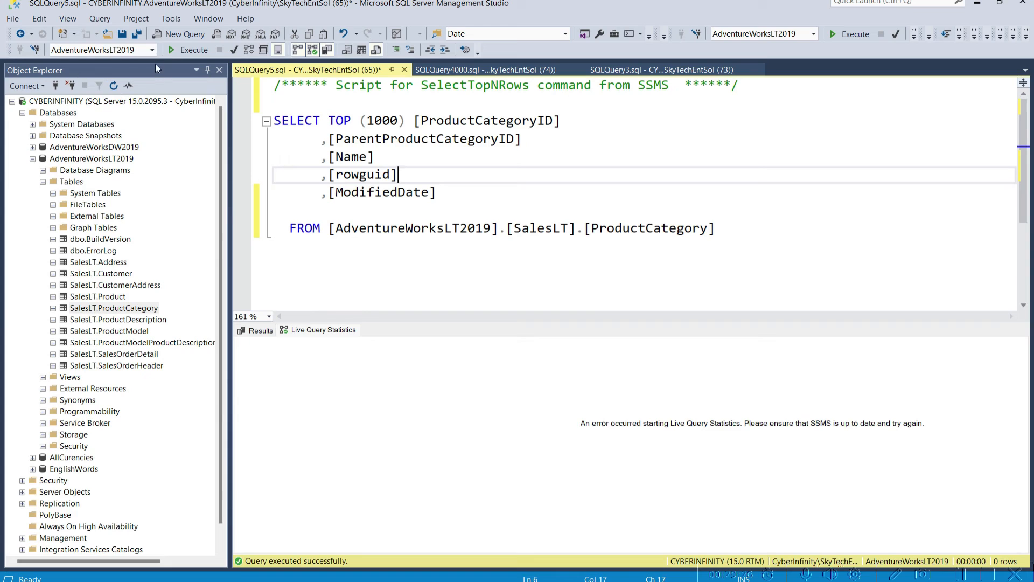
- Switch the query's database to EnglishWords, execute the script, and cancel the save prompt to review the results pane
left_click(153, 50)
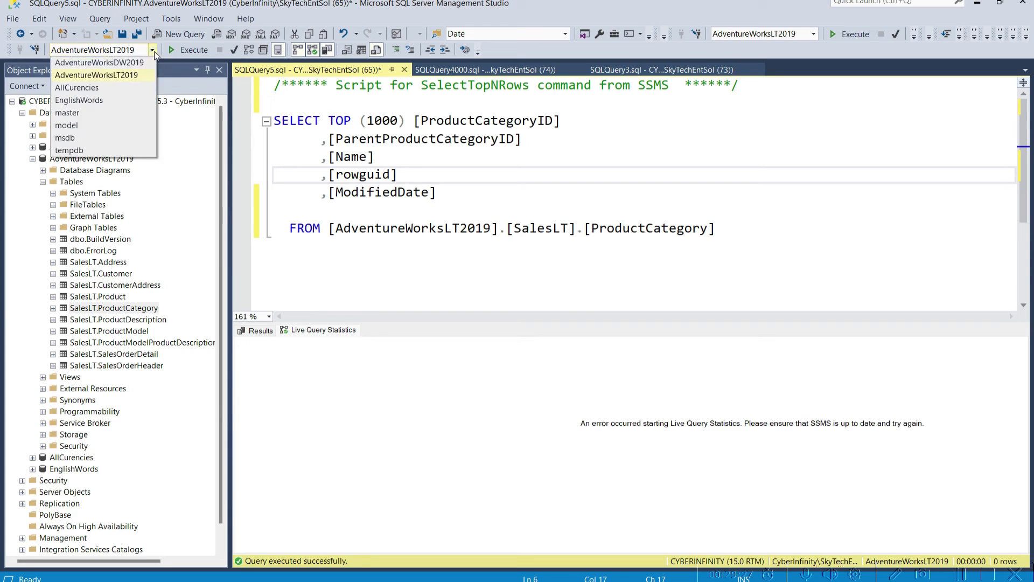
left_click(106, 100)
key("ctrl+a")
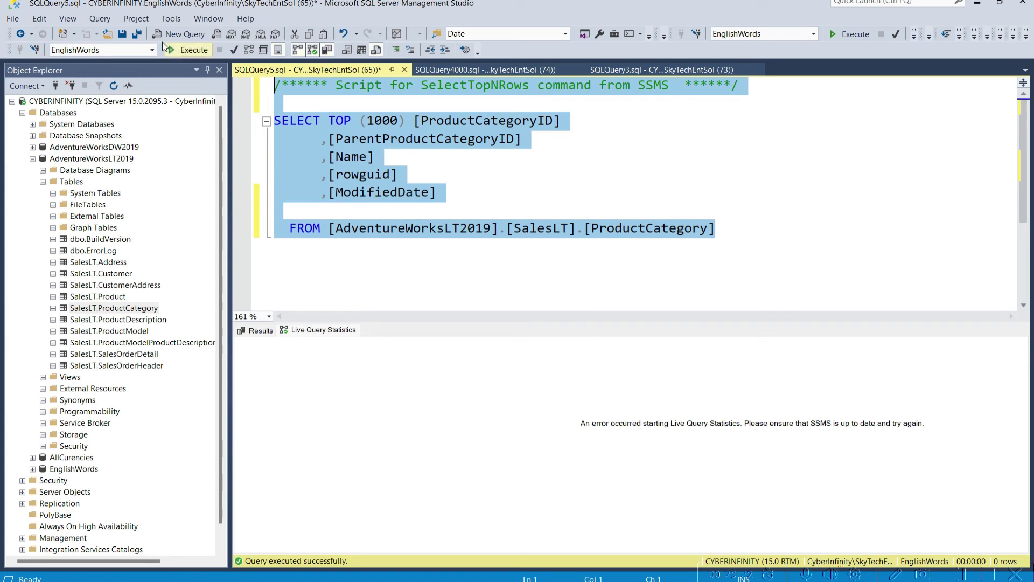
left_click(563, 176)
key("F5")
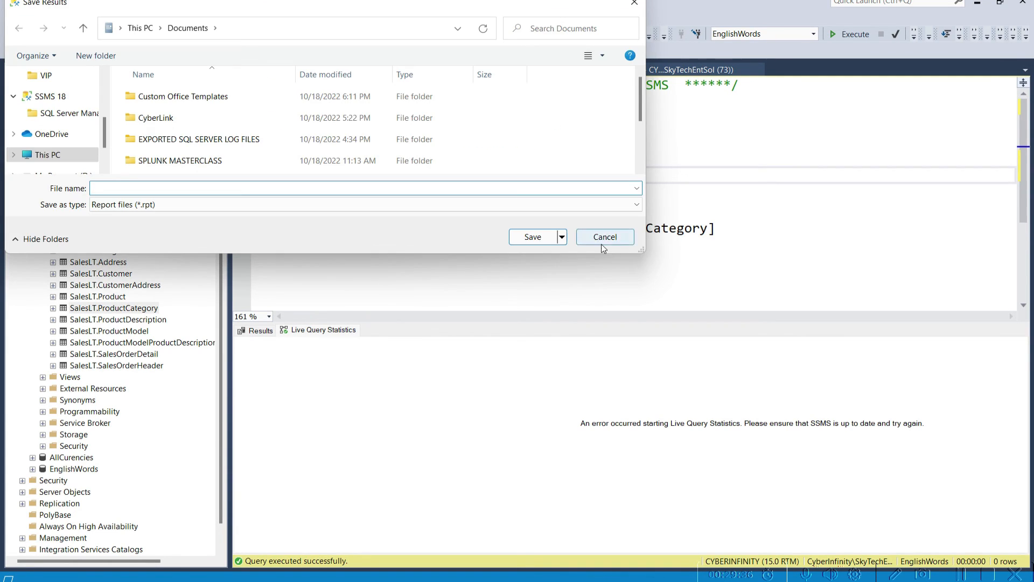
left_click(602, 240)
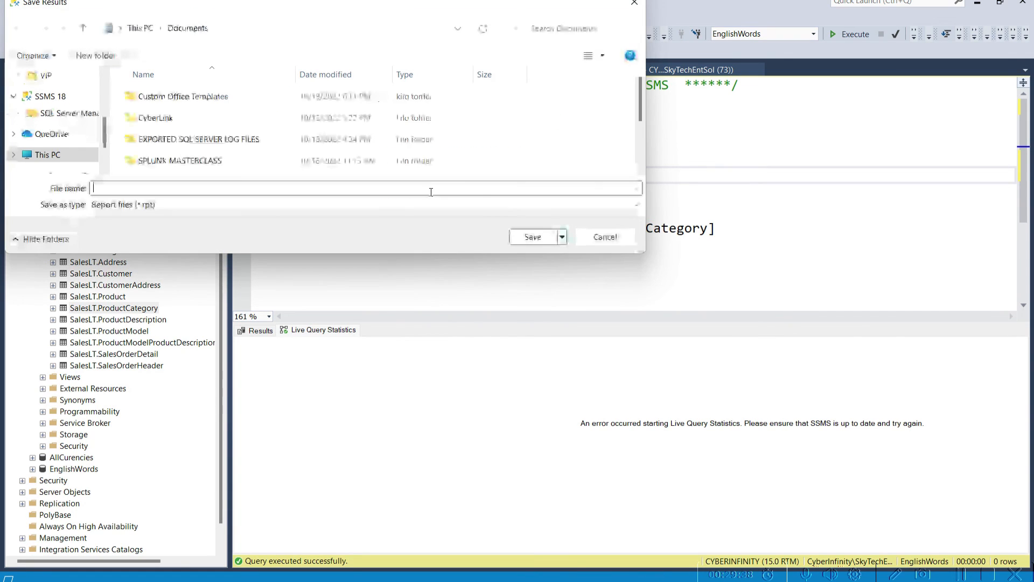
left_click(614, 243)
left_click(502, 238)
left_click(262, 328)
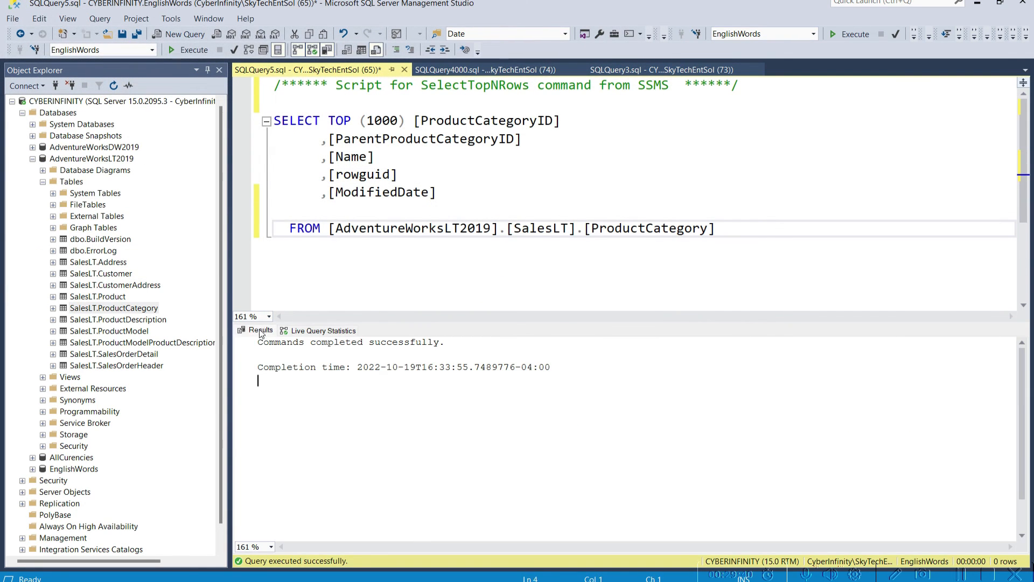
- Execute the query again and save its results as a report file named 567
left_click(372, 210)
left_click(603, 237)
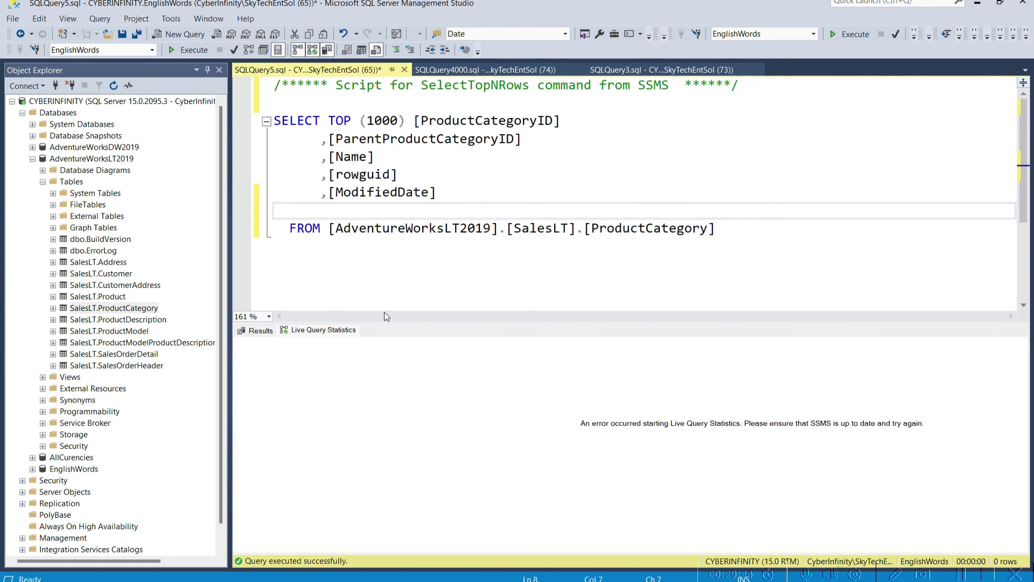
left_click(190, 50)
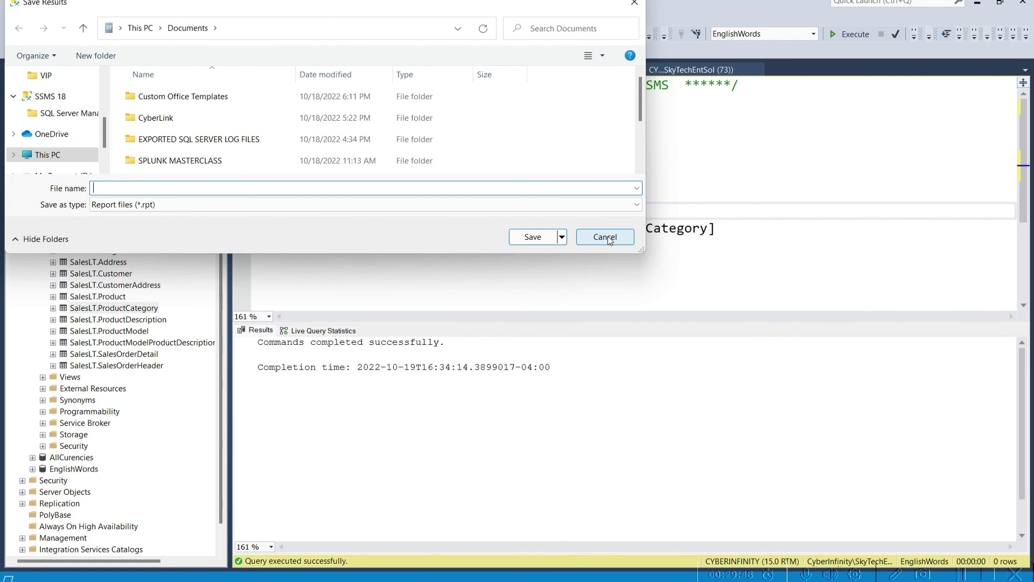
type("56382")
key("ctrl+a")
type("567")
key("Return")
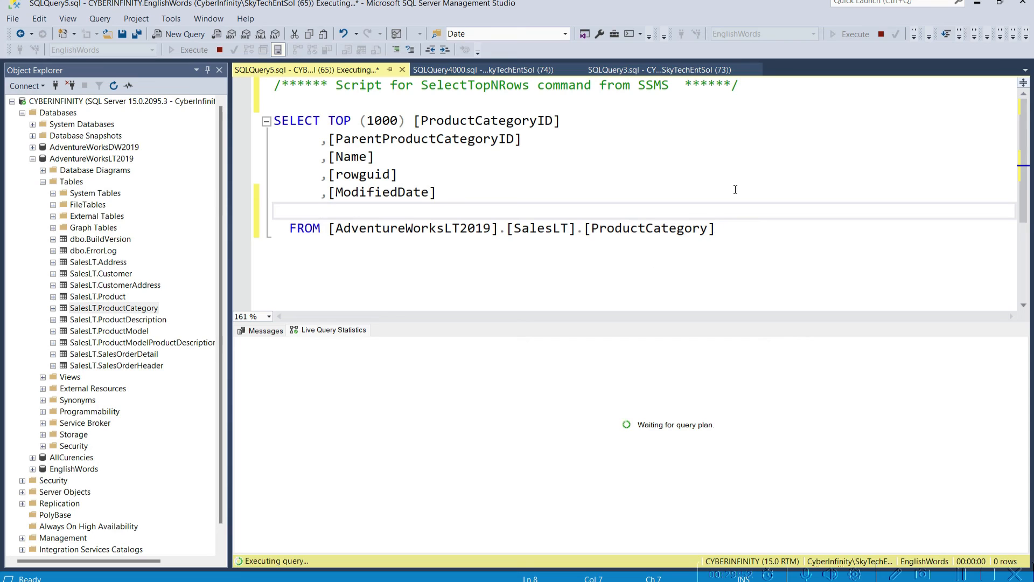
- Switch the query's database to AdventureWorksLT2019 and execute the script, cancelling the save of its results
left_click(423, 159)
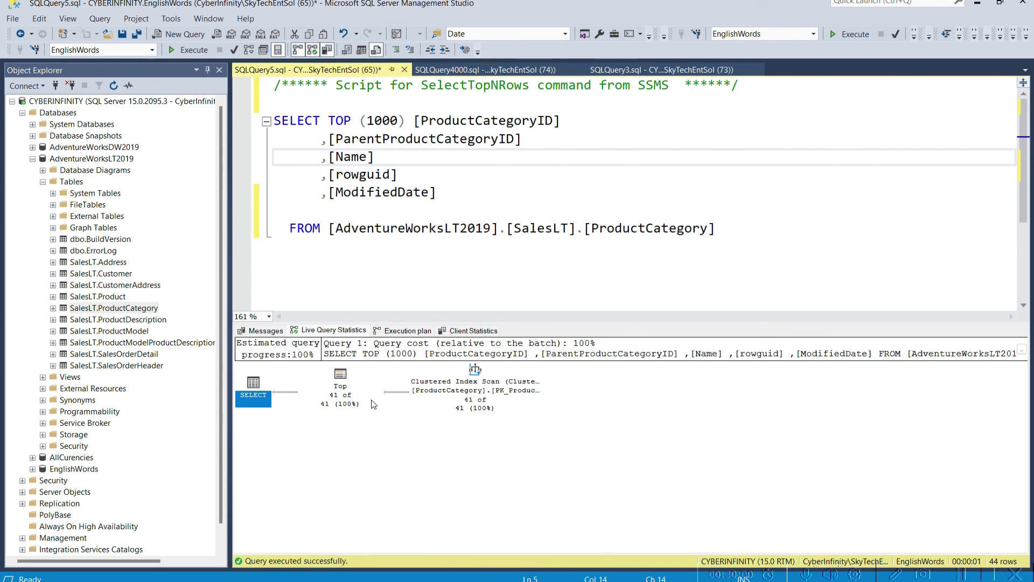
left_click(382, 139)
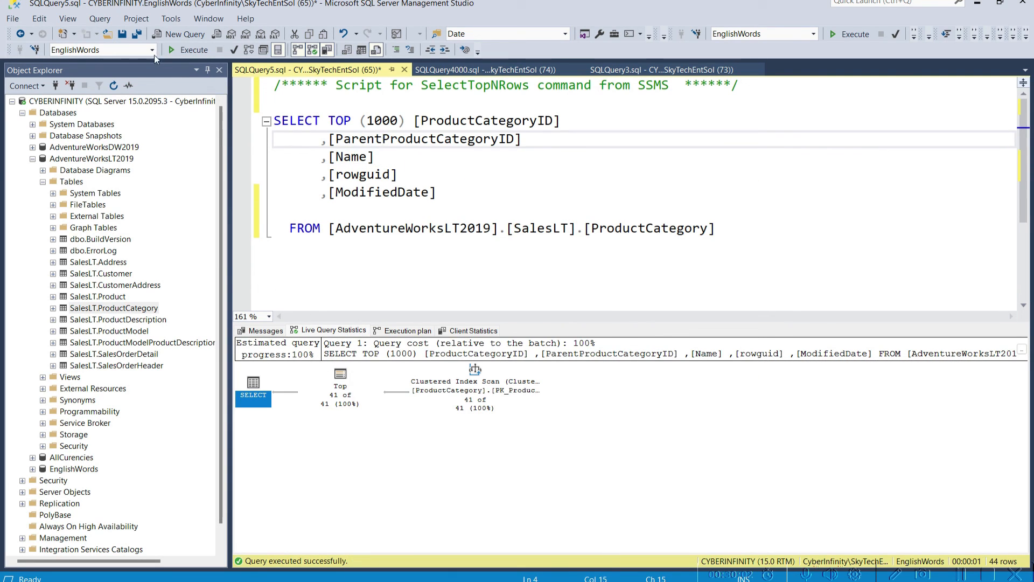
left_click(152, 50)
left_click(121, 75)
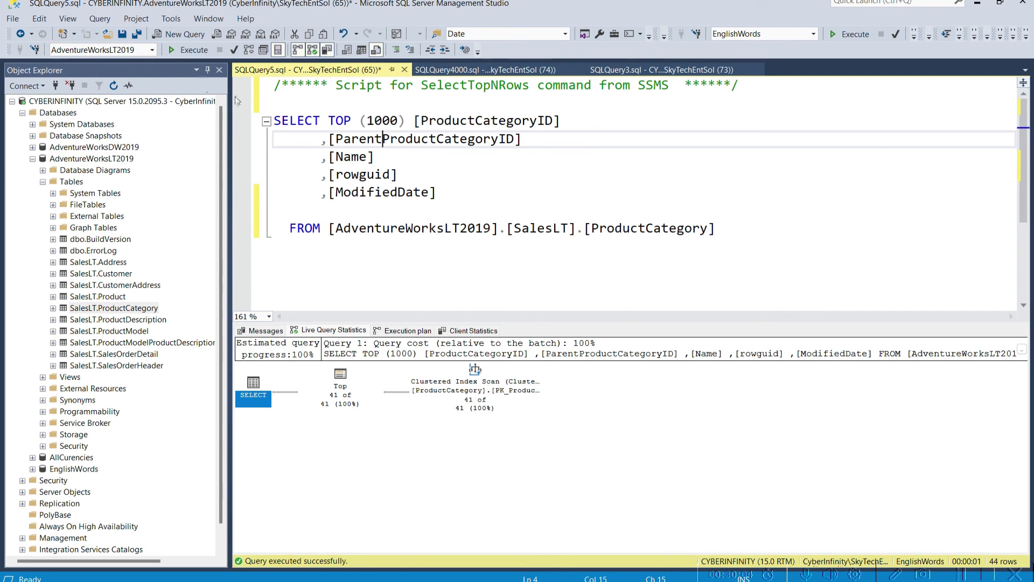
left_click(197, 52)
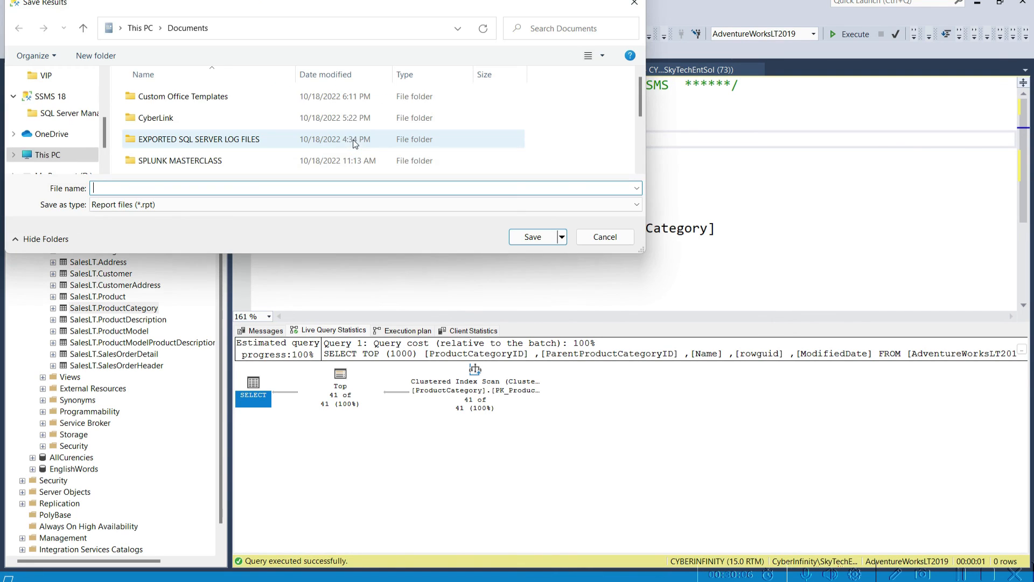
left_click(598, 240)
- Switch the query's database to AdventureWorksDW2019 and try executing the script, dismissing the prompts to save results
left_click(152, 49)
left_click(97, 63)
left_click(189, 49)
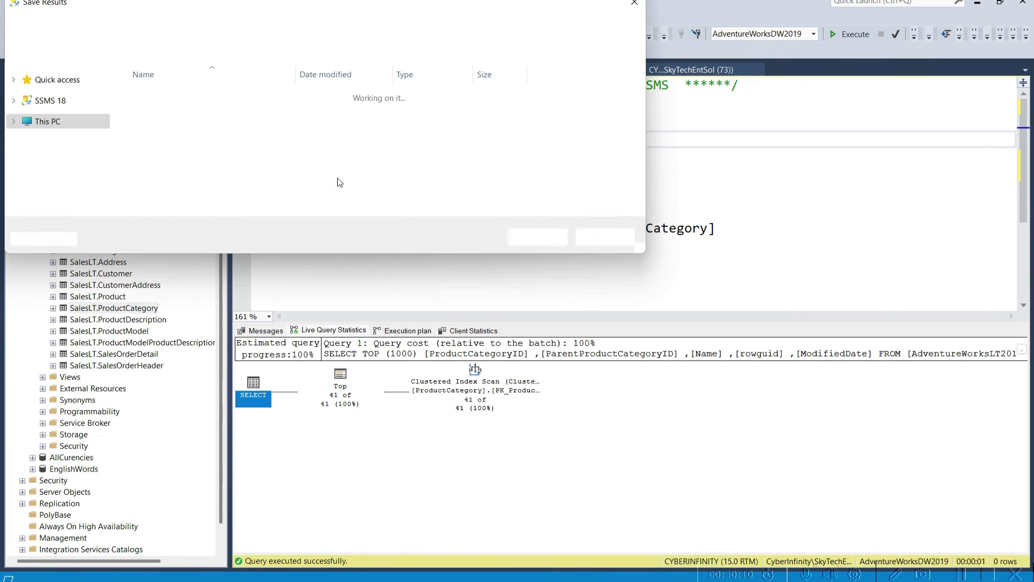
left_click(600, 237)
left_click(190, 54)
left_click(601, 237)
- Dismiss the query options and rerun the script to display its execution plan without saving the results to a file
left_click(264, 50)
key("Escape")
left_click(277, 50)
left_click(188, 50)
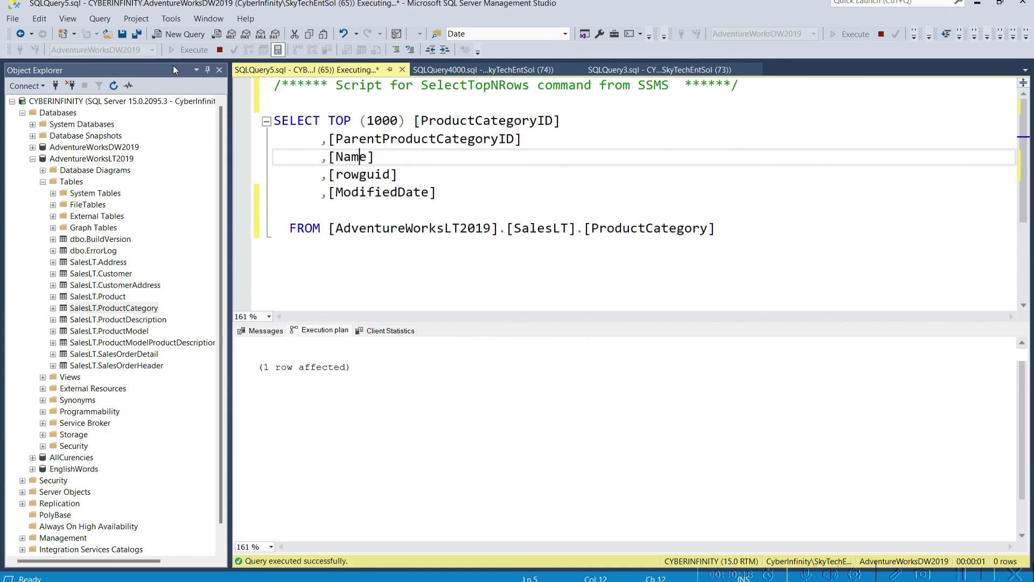
left_click(190, 52)
key("Escape")
left_click(586, 228)
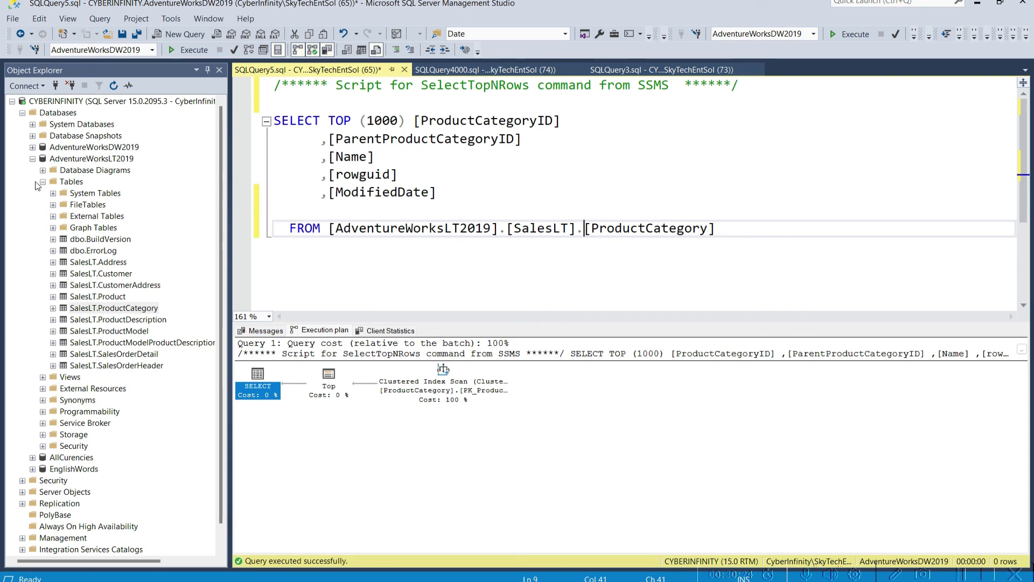
- Collapse the AdventureWorksLT2019 database and the Databases folder in Object Explorer and return to the script
left_click(33, 160)
left_click(22, 112)
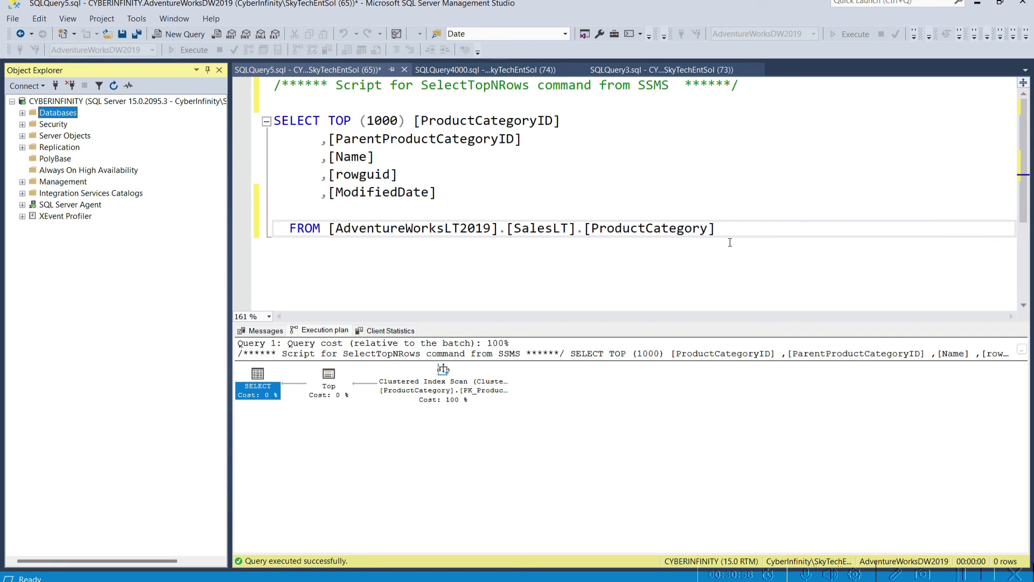
left_click(719, 206)
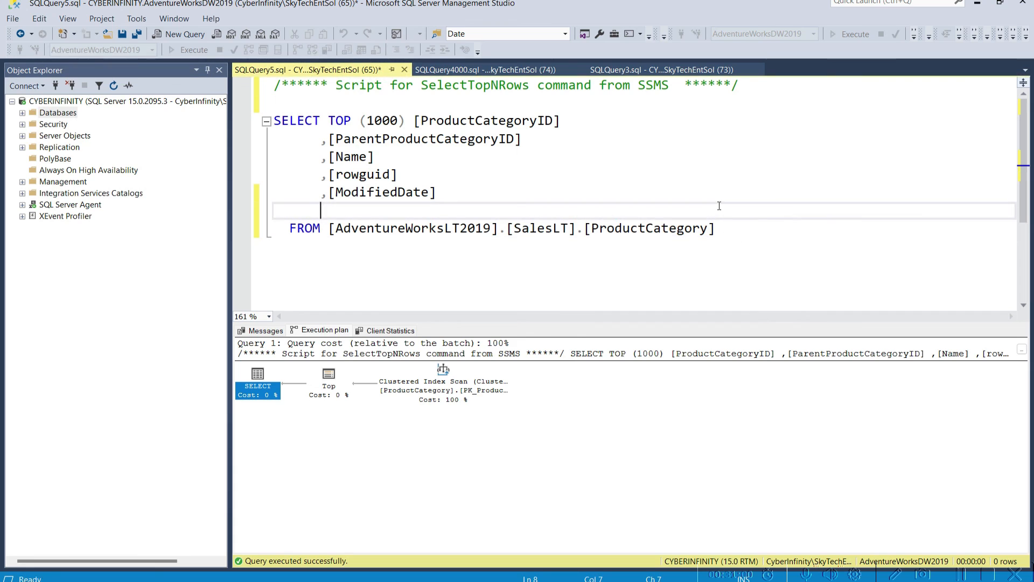